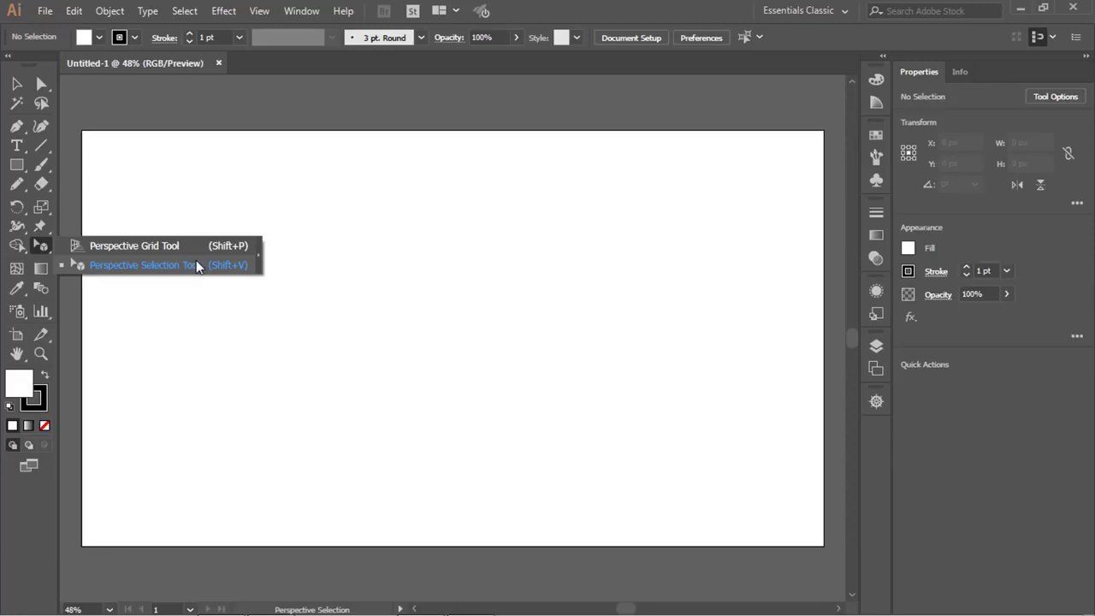
Display the two-point perspective grid on the blank artboard with the Perspective Grid tool.
{"action": "left_click", "coordinate": [121, 248]}
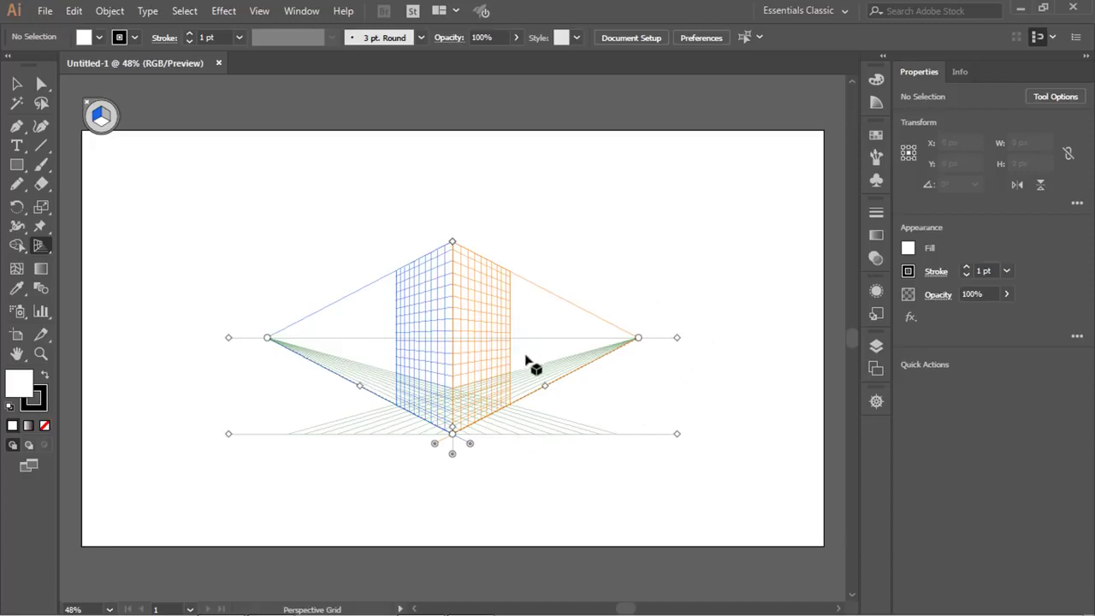
{"action": "scroll", "coordinate": [451, 403], "scroll_direction": "up", "scroll_amount": 2}
{"action": "scroll", "coordinate": [442, 398], "scroll_direction": "up", "scroll_amount": 1}
{"action": "scroll", "coordinate": [442, 361], "scroll_direction": "up", "scroll_amount": 1}
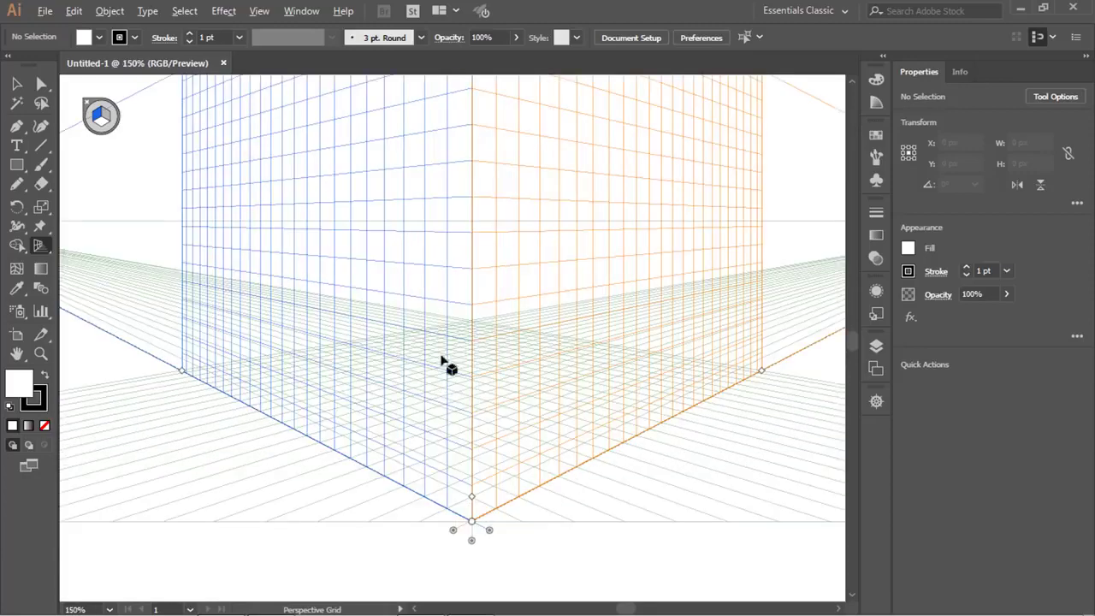
Examine the two-point perspective grid's planes, horizon line and vanishing points at different magnifications.
{"action": "scroll", "coordinate": [405, 333], "scroll_direction": "down", "scroll_amount": 3}
{"action": "scroll", "coordinate": [411, 284], "scroll_direction": "up", "scroll_amount": 1}
{"action": "scroll", "coordinate": [408, 281], "scroll_direction": "up", "scroll_amount": 1}
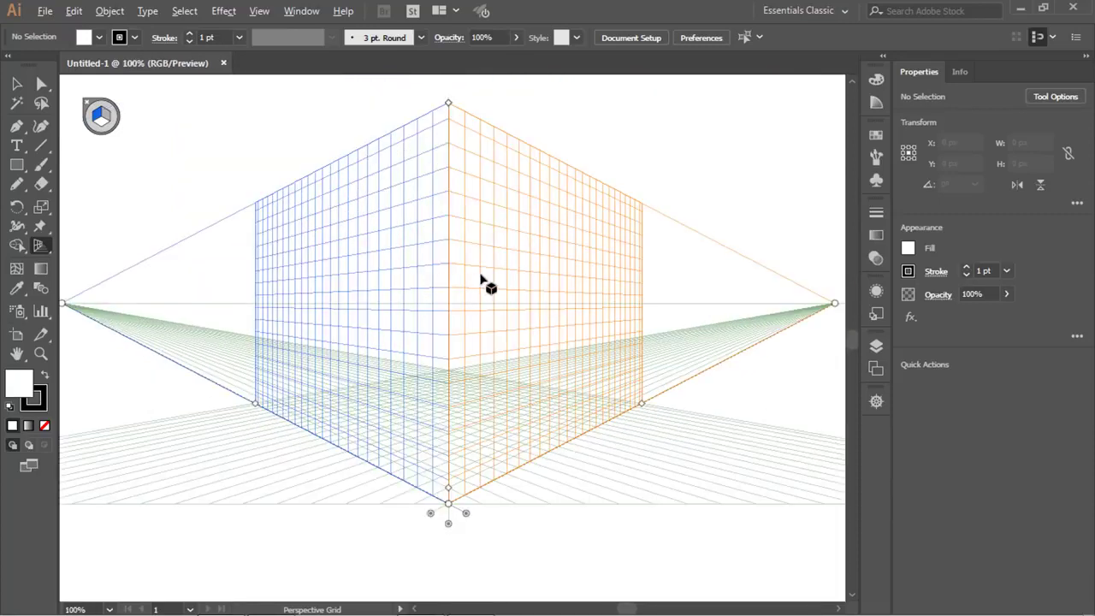
{"action": "scroll", "coordinate": [454, 299], "scroll_direction": "down", "scroll_amount": 1}
{"action": "scroll", "coordinate": [496, 298], "scroll_direction": "down", "scroll_amount": 1}
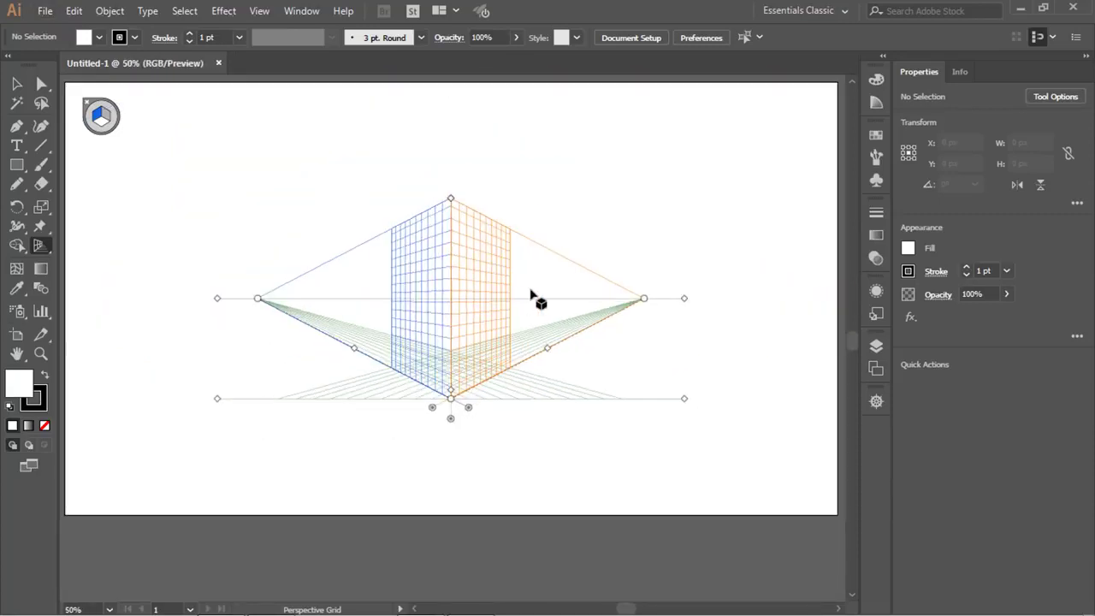
{"action": "scroll", "coordinate": [509, 318], "scroll_direction": "up", "scroll_amount": 2}
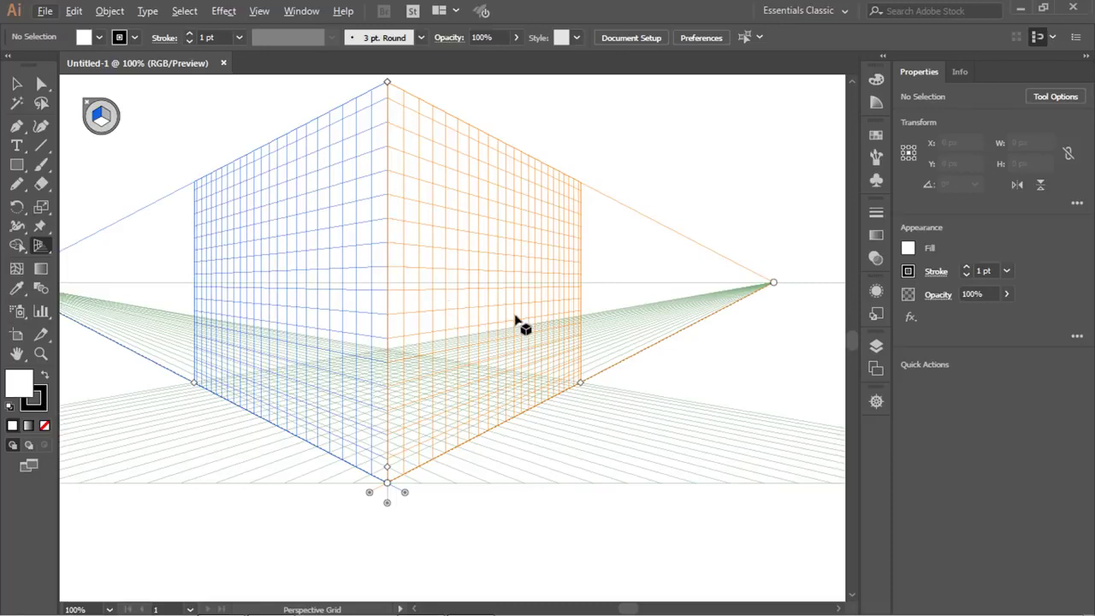
{"action": "scroll", "coordinate": [514, 320], "scroll_direction": "down", "scroll_amount": 2}
{"action": "scroll", "coordinate": [492, 308], "scroll_direction": "up", "scroll_amount": 1}
{"action": "scroll", "coordinate": [479, 299], "scroll_direction": "up", "scroll_amount": 1}
{"action": "scroll", "coordinate": [528, 298], "scroll_direction": "down", "scroll_amount": 1}
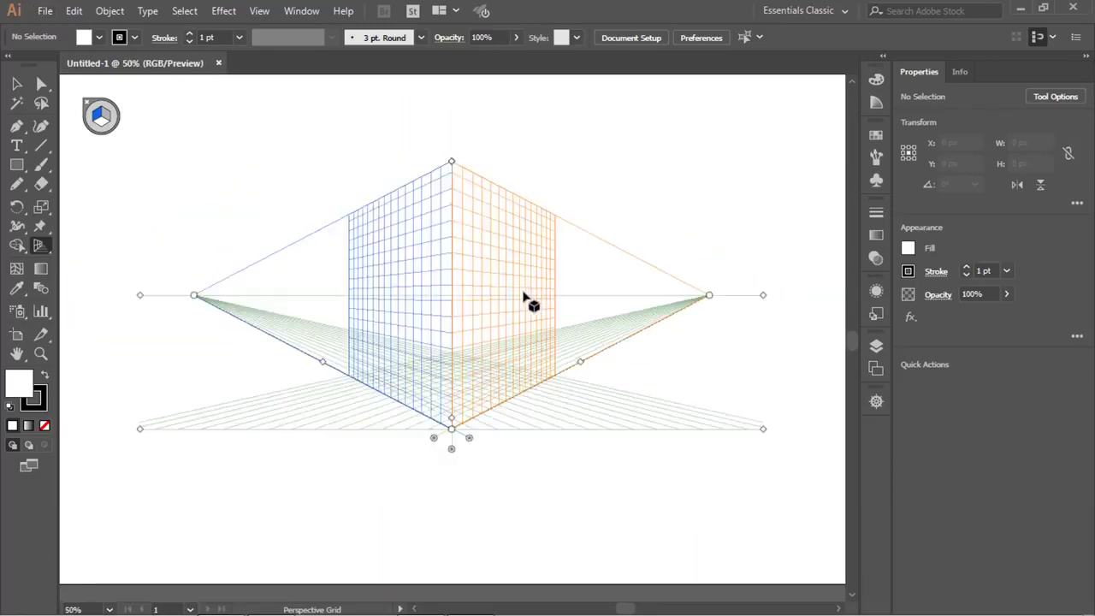
{"action": "scroll", "coordinate": [520, 289], "scroll_direction": "down", "scroll_amount": 1}
{"action": "scroll", "coordinate": [514, 282], "scroll_direction": "up", "scroll_amount": 2}
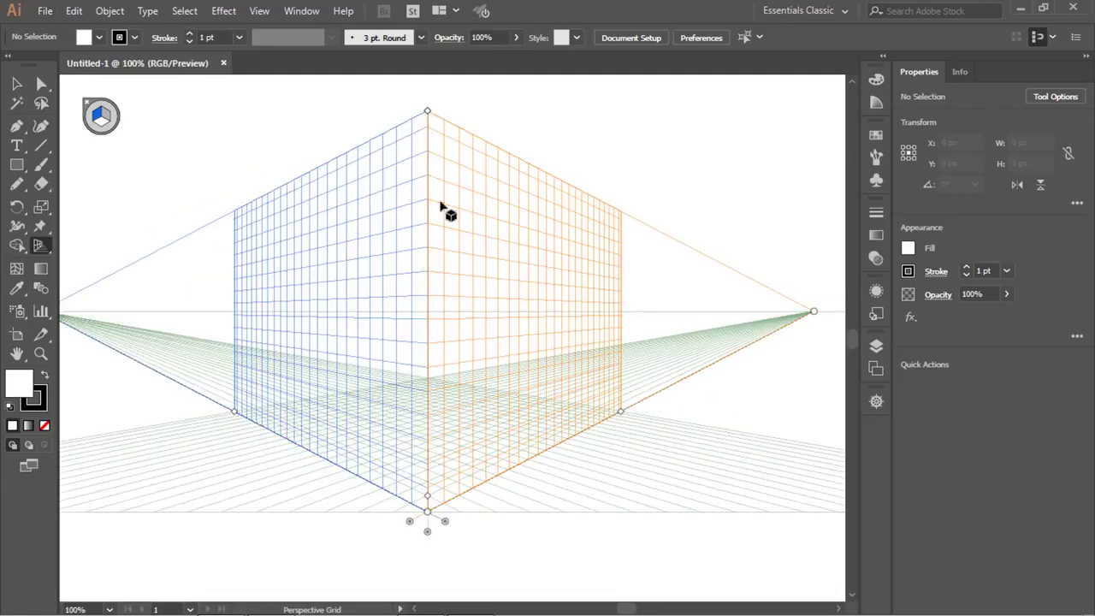
{"action": "scroll", "coordinate": [432, 221], "scroll_direction": "up", "scroll_amount": 3}
{"action": "scroll", "coordinate": [414, 233], "scroll_direction": "up", "scroll_amount": 1}
{"action": "scroll", "coordinate": [273, 255], "scroll_direction": "down", "scroll_amount": 7}
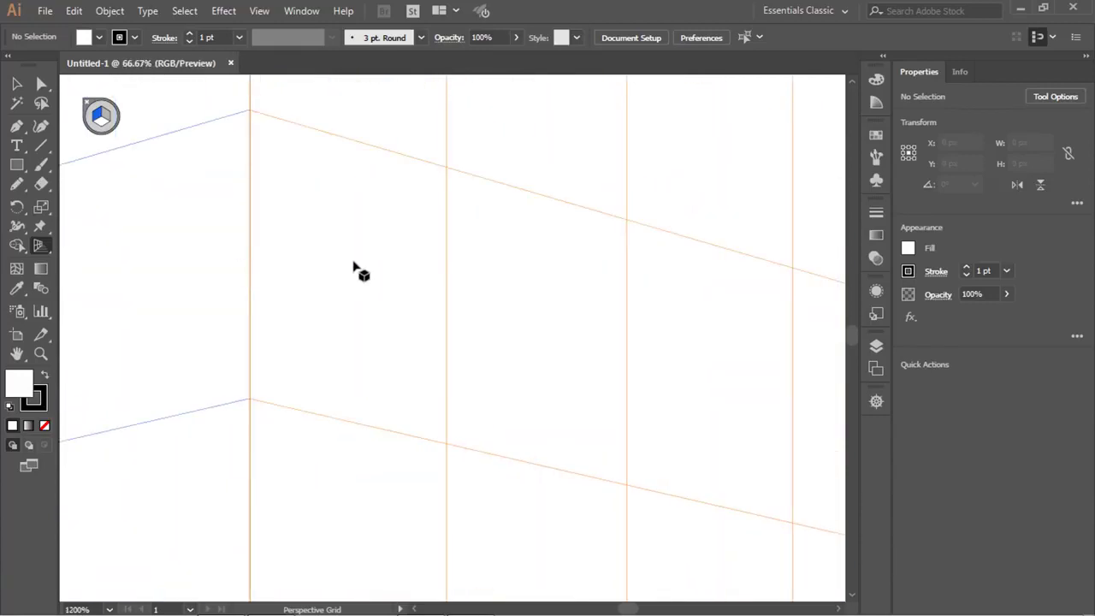
{"action": "scroll", "coordinate": [257, 337], "scroll_direction": "up", "scroll_amount": 3}
{"action": "scroll", "coordinate": [255, 339], "scroll_direction": "up", "scroll_amount": 1}
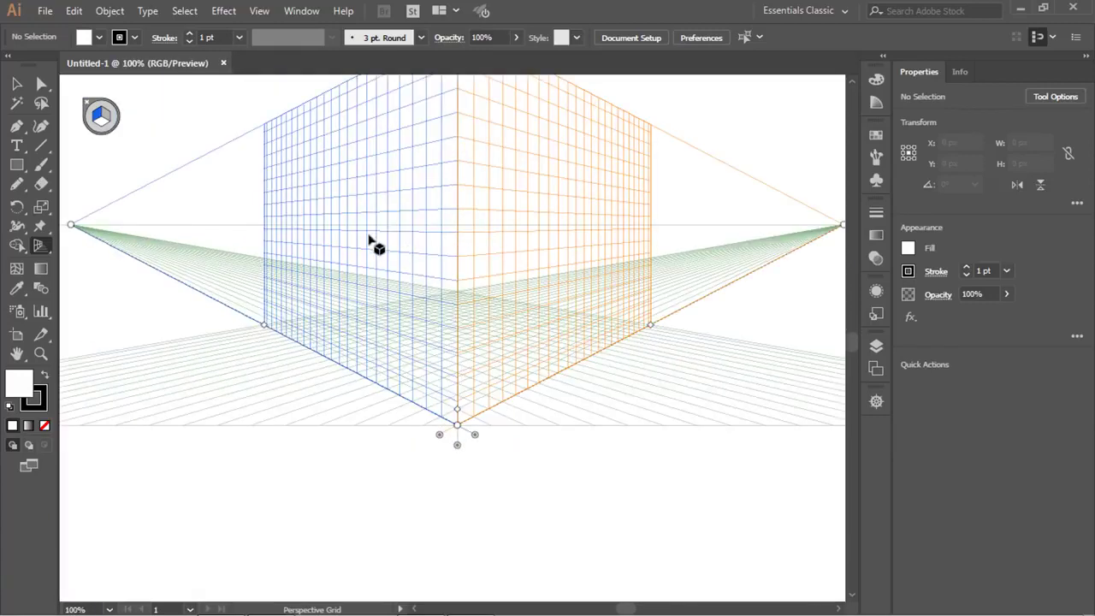
{"action": "scroll", "coordinate": [432, 292], "scroll_direction": "down", "scroll_amount": 2}
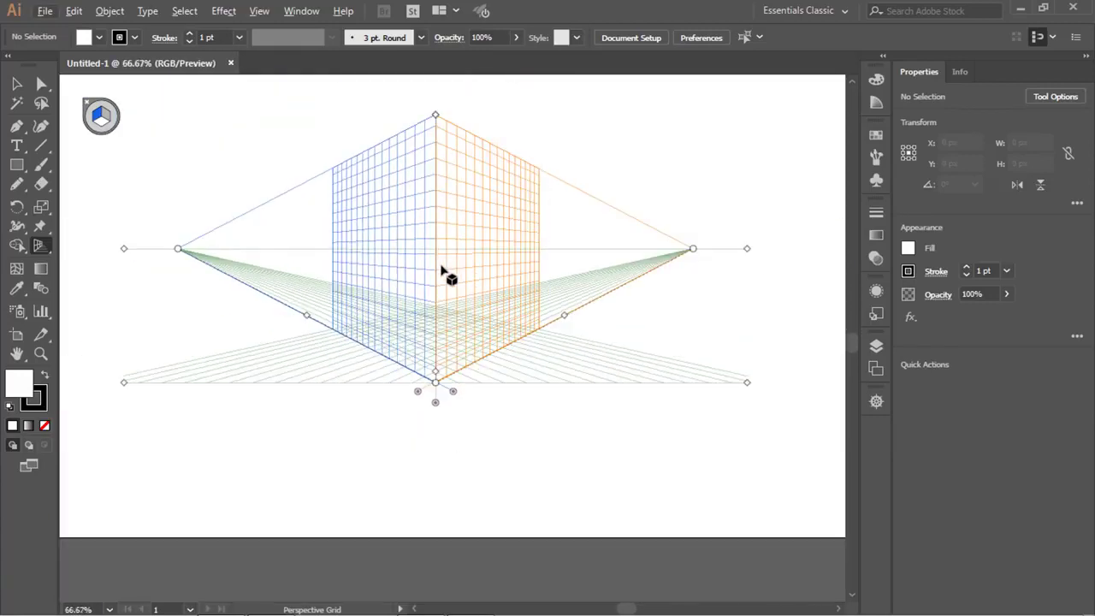
{"action": "scroll", "coordinate": [403, 321], "scroll_direction": "down", "scroll_amount": 1}
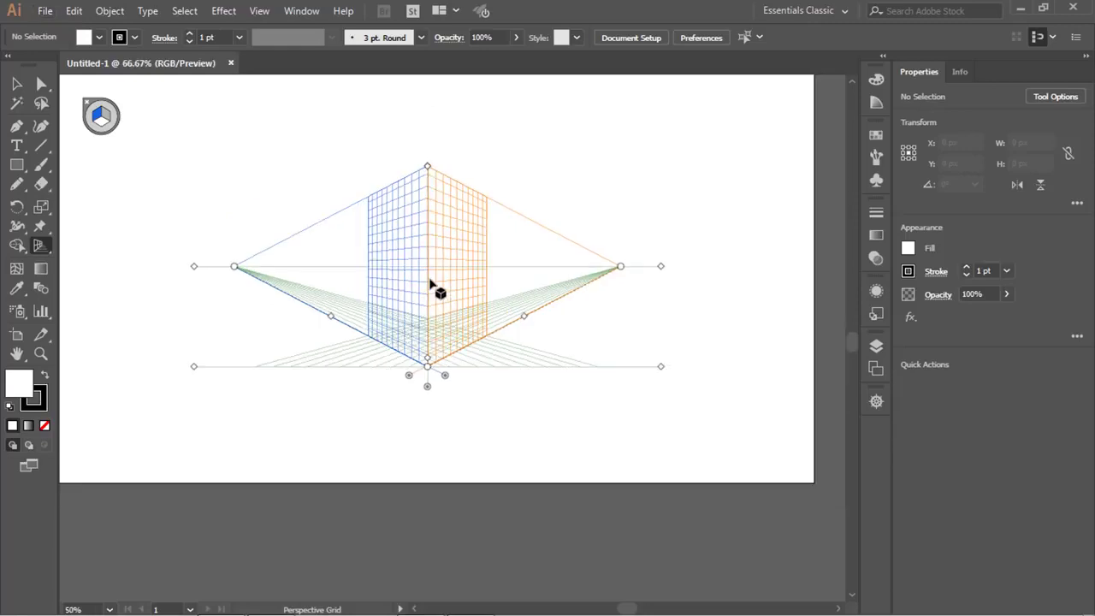
{"action": "scroll", "coordinate": [432, 291], "scroll_direction": "up", "scroll_amount": 2}
{"action": "scroll", "coordinate": [437, 292], "scroll_direction": "down", "scroll_amount": 1}
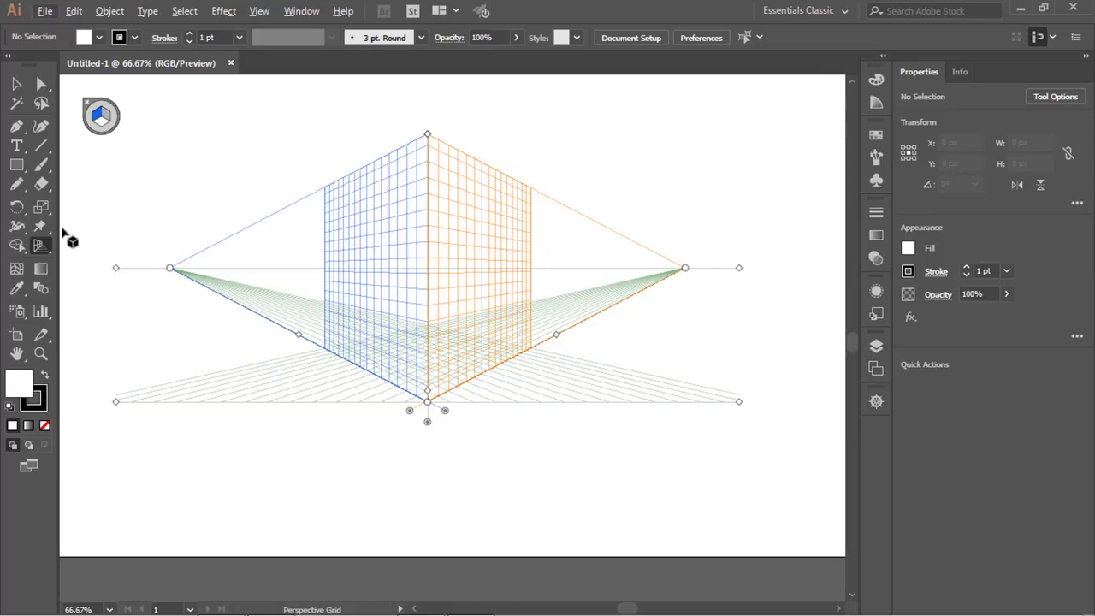
Activate the Perspective Selection tool and hide the perspective grid.
{"action": "left_click", "coordinate": [42, 245]}
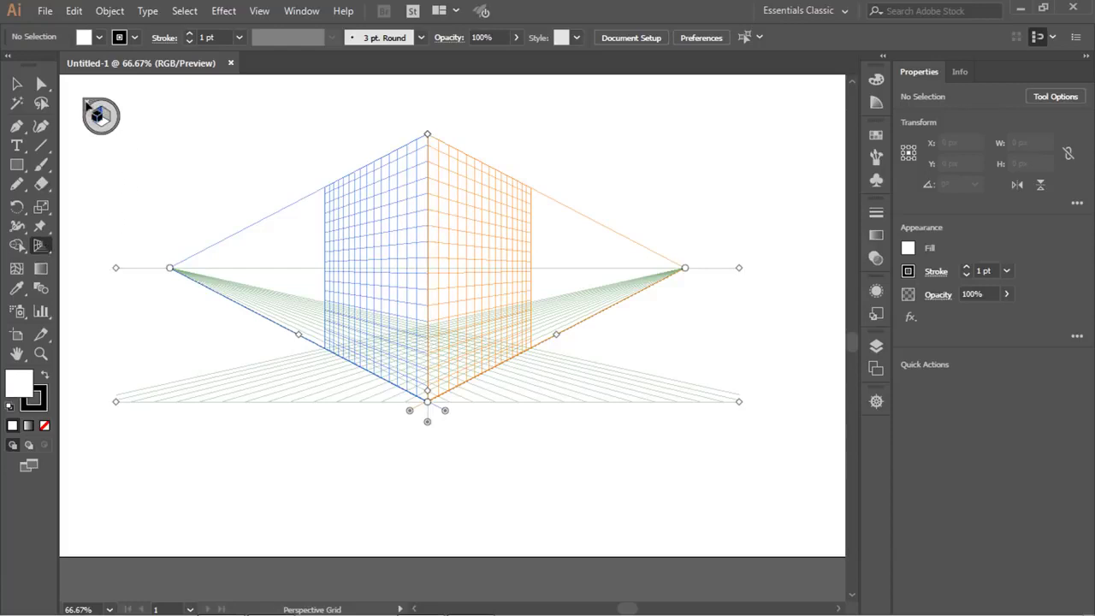
{"action": "key", "text": "shift+v"}
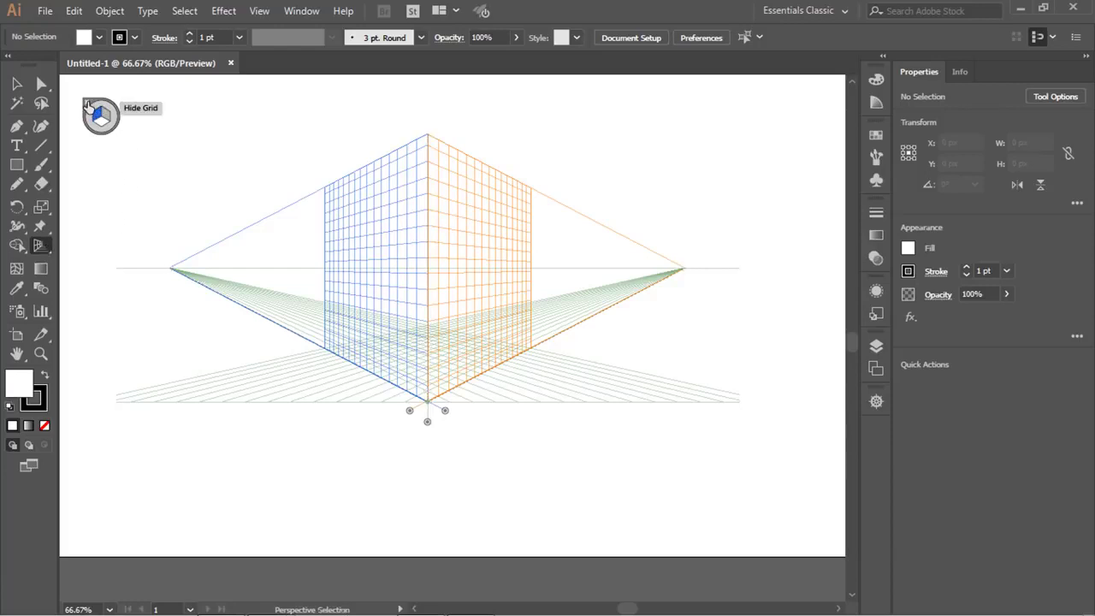
{"action": "left_click", "coordinate": [86, 103]}
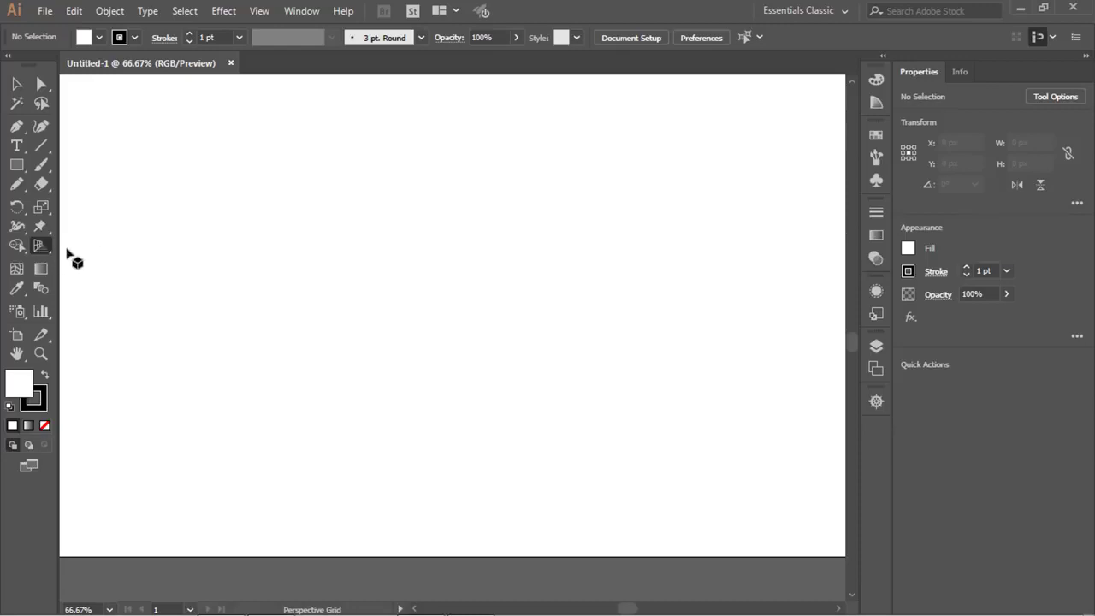
Show the perspective grid again by reactivating the Perspective Grid tool.
{"action": "left_click_drag", "start_coordinate": [39, 247], "coordinate": [108, 249]}
{"action": "left_click", "coordinate": [16, 83]}
{"action": "left_click", "coordinate": [39, 245]}
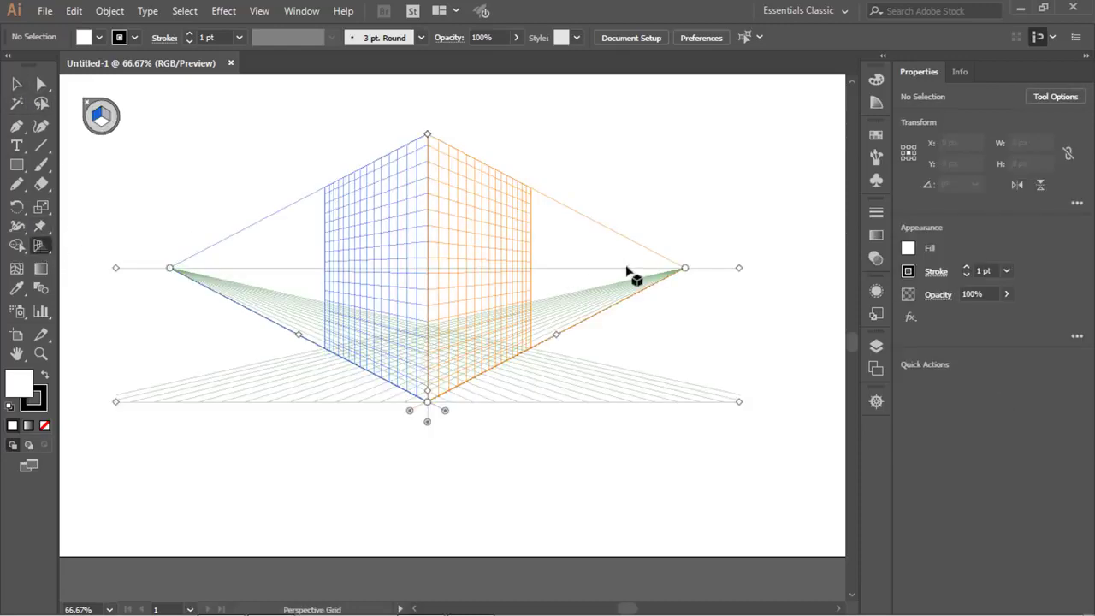
Look through the perspective grid presets and apply the one-point preset [1P-Normal View].
{"action": "scroll", "coordinate": [524, 336], "scroll_direction": "down", "scroll_amount": 1}
{"action": "left_click", "coordinate": [261, 11]}
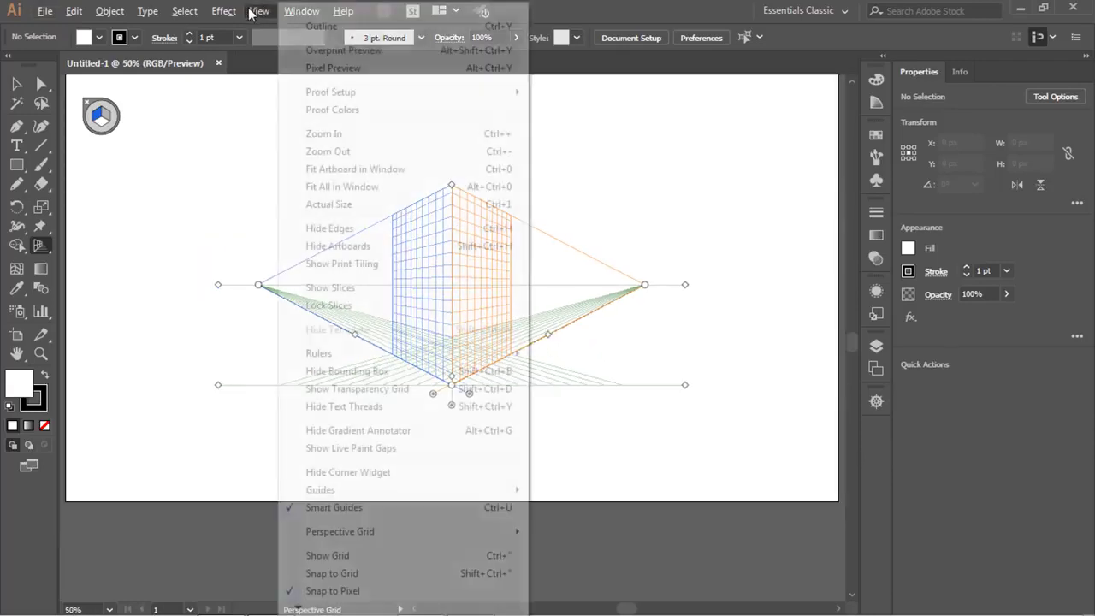
{"action": "mouse_move", "coordinate": [357, 533]}
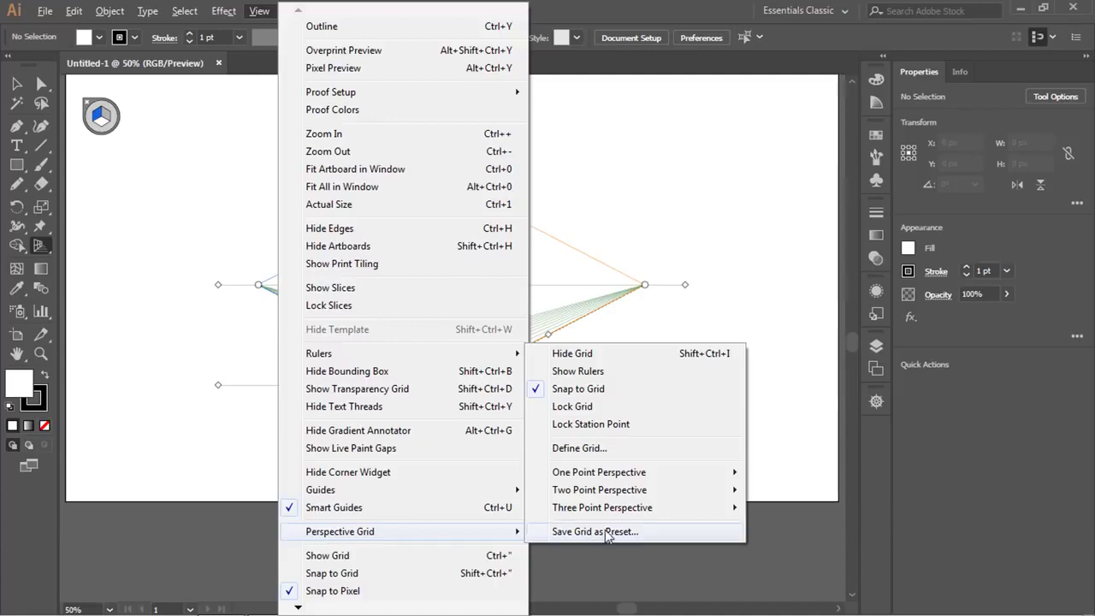
{"action": "mouse_move", "coordinate": [606, 475]}
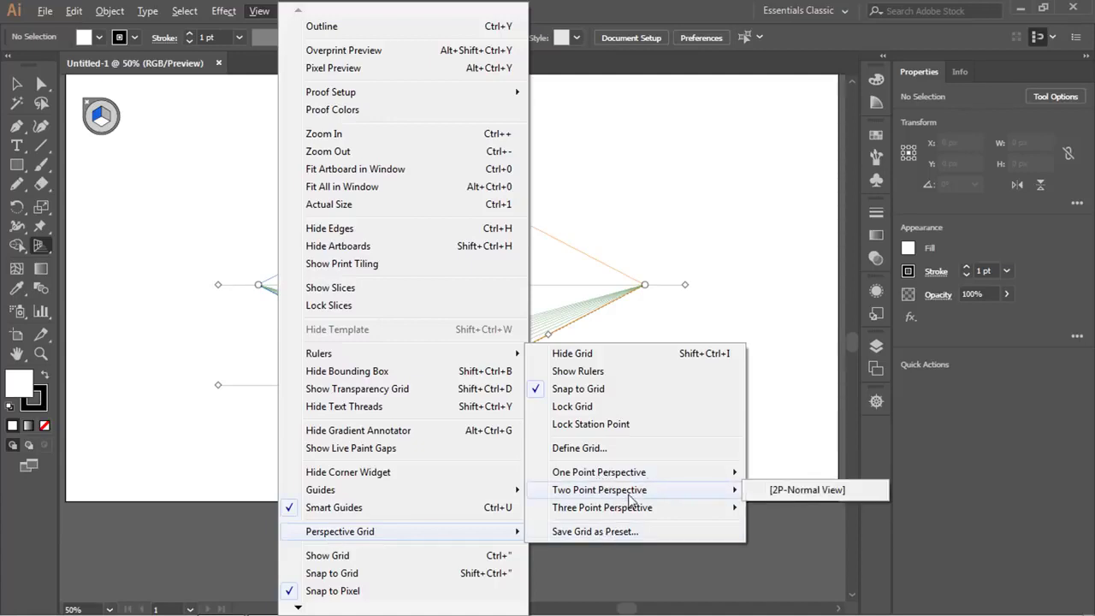
{"action": "mouse_move", "coordinate": [612, 513]}
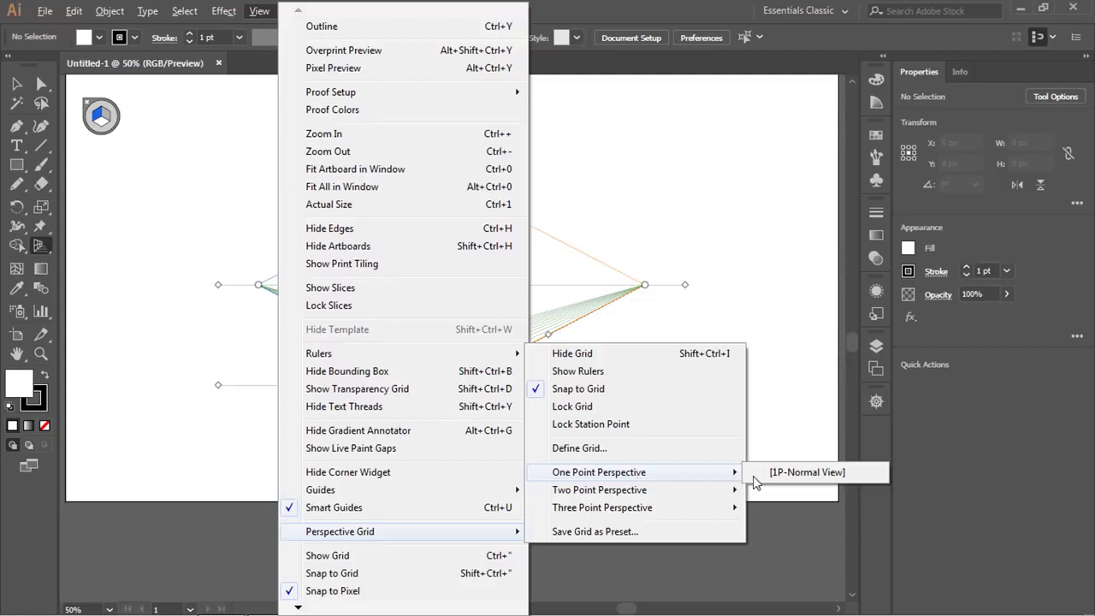
{"action": "left_click", "coordinate": [808, 475]}
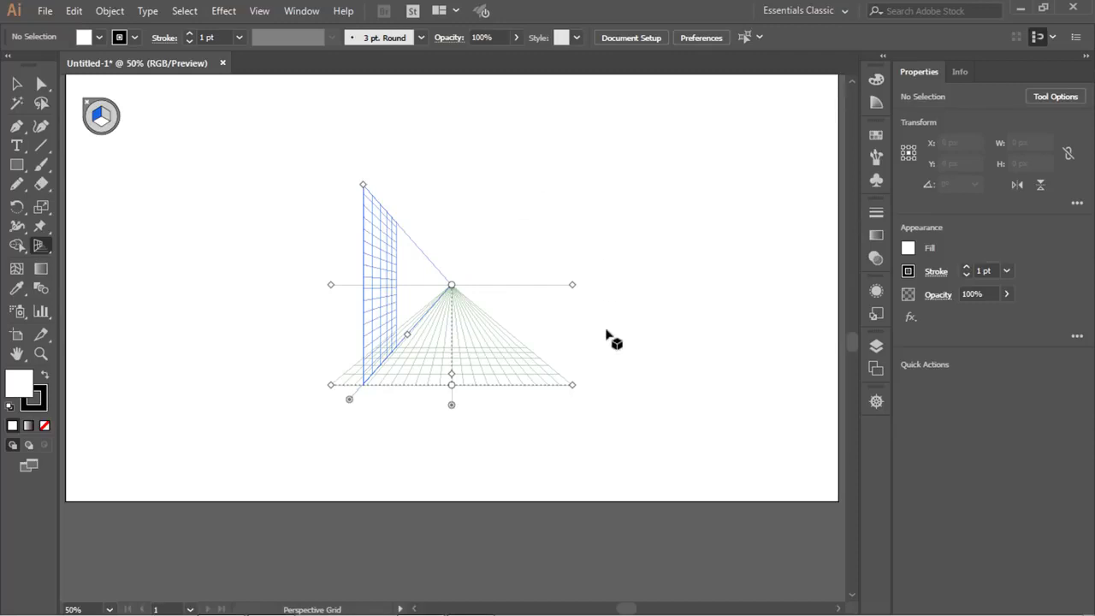
Apply the two-point preset [2P-Normal View] to the perspective grid, followed by the three-point perspective preset.
{"action": "left_click", "coordinate": [261, 11]}
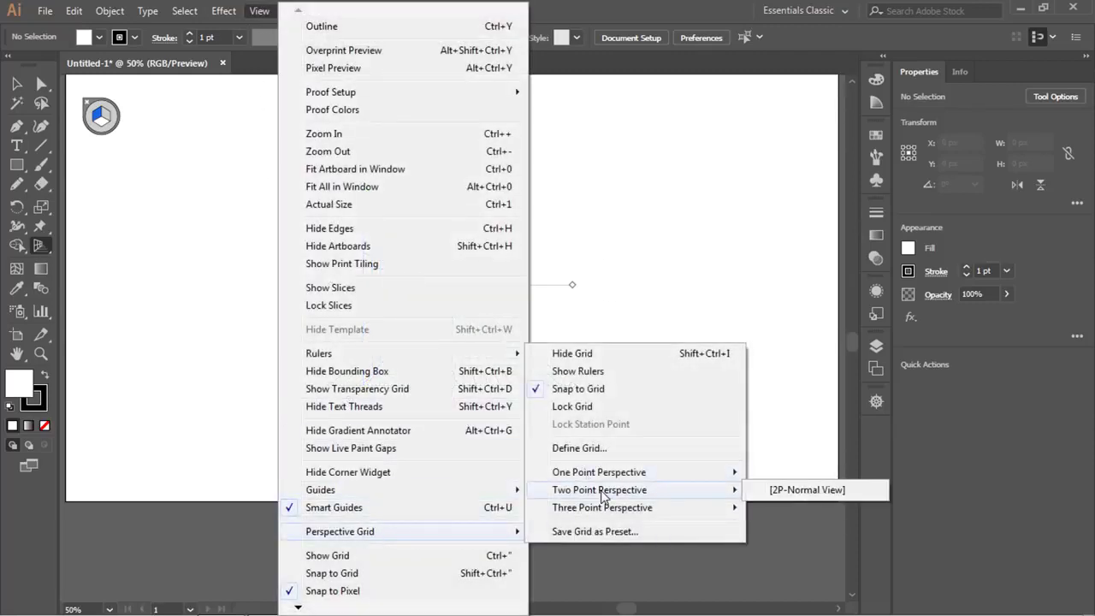
{"action": "left_click", "coordinate": [773, 492]}
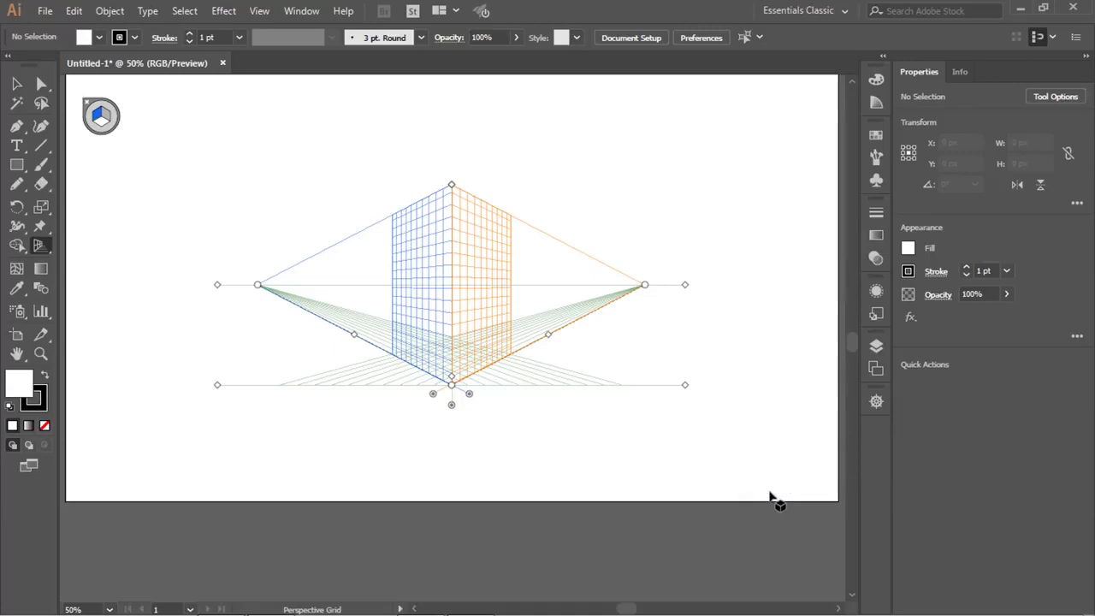
{"action": "left_click", "coordinate": [260, 11]}
{"action": "mouse_move", "coordinate": [371, 532]}
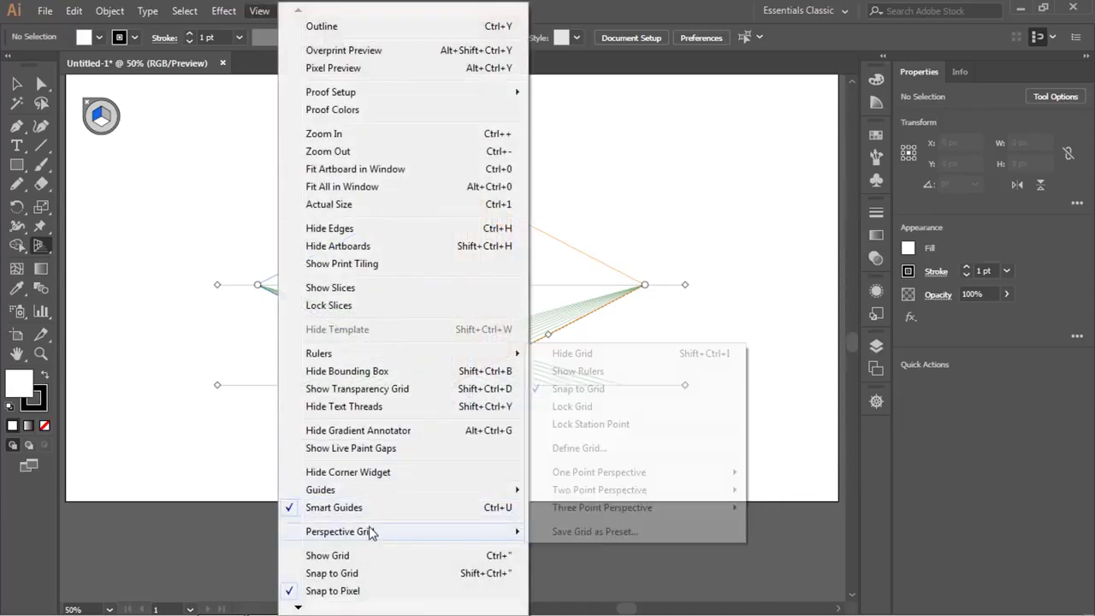
{"action": "left_click", "coordinate": [807, 509]}
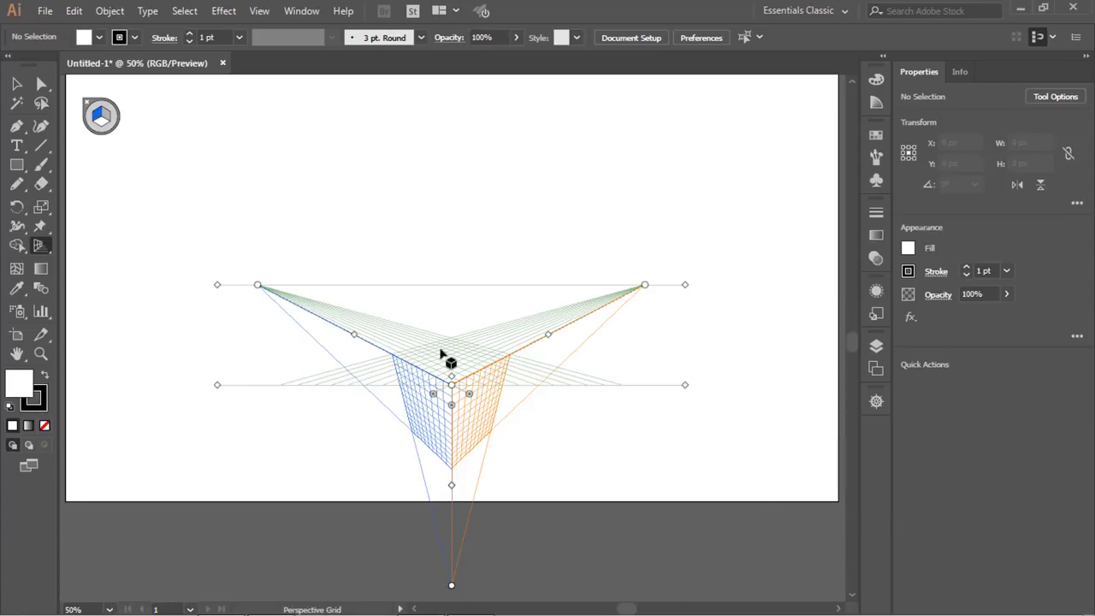
Switch the three-point perspective grid to the one-point preset [1P-Normal View].
{"action": "left_click", "coordinate": [98, 122]}
{"action": "left_click", "coordinate": [260, 11]}
{"action": "mouse_move", "coordinate": [354, 531]}
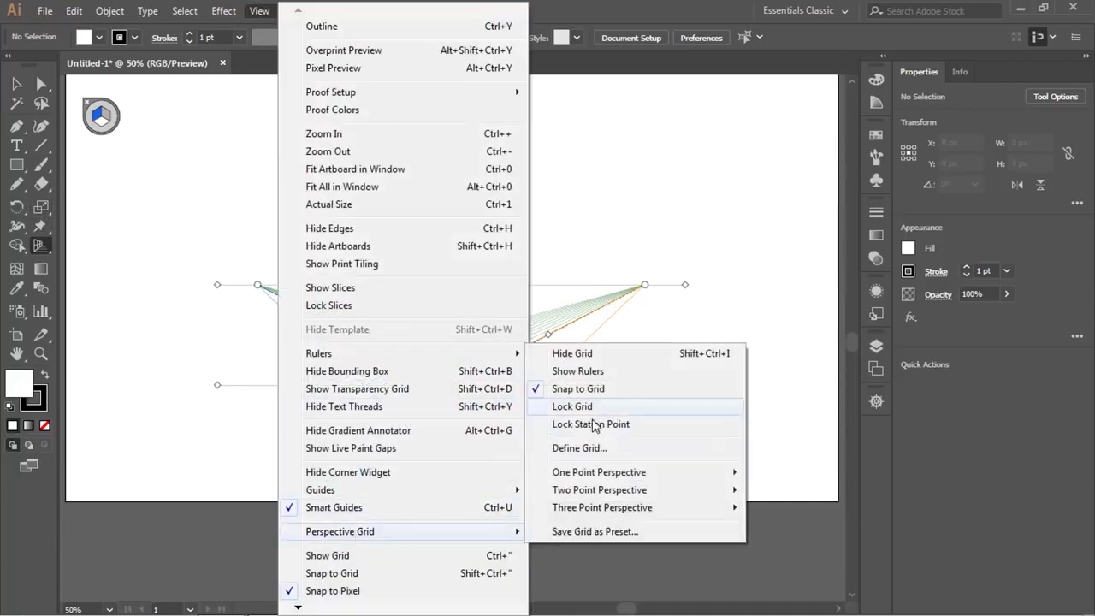
{"action": "mouse_move", "coordinate": [660, 472]}
{"action": "left_click", "coordinate": [800, 473]}
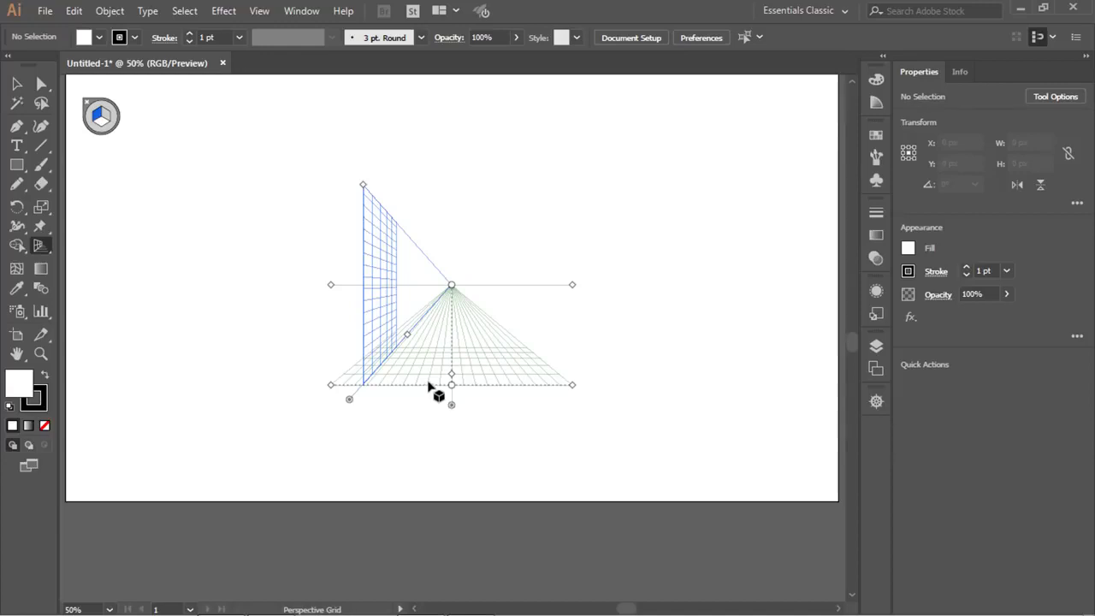
Sketch a few freehand lines with the Pencil tool in the empty area to the upper right of the one-point grid.
{"action": "scroll", "coordinate": [453, 296], "scroll_direction": "up", "scroll_amount": 1}
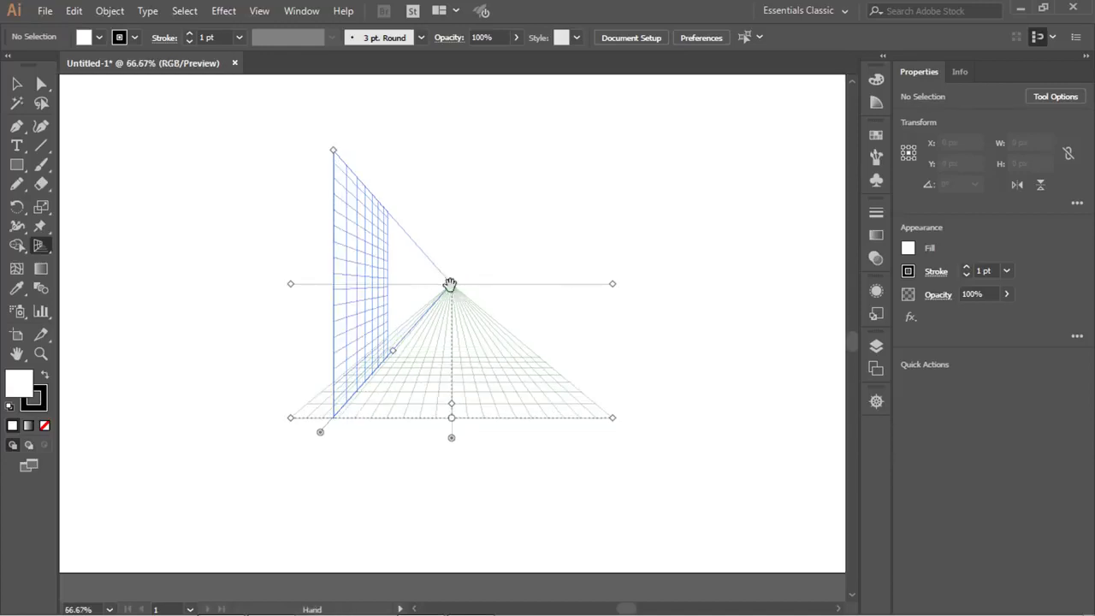
{"action": "scroll", "coordinate": [451, 325], "scroll_direction": "up", "scroll_amount": 1}
{"action": "scroll", "coordinate": [462, 338], "scroll_direction": "up", "scroll_amount": 1}
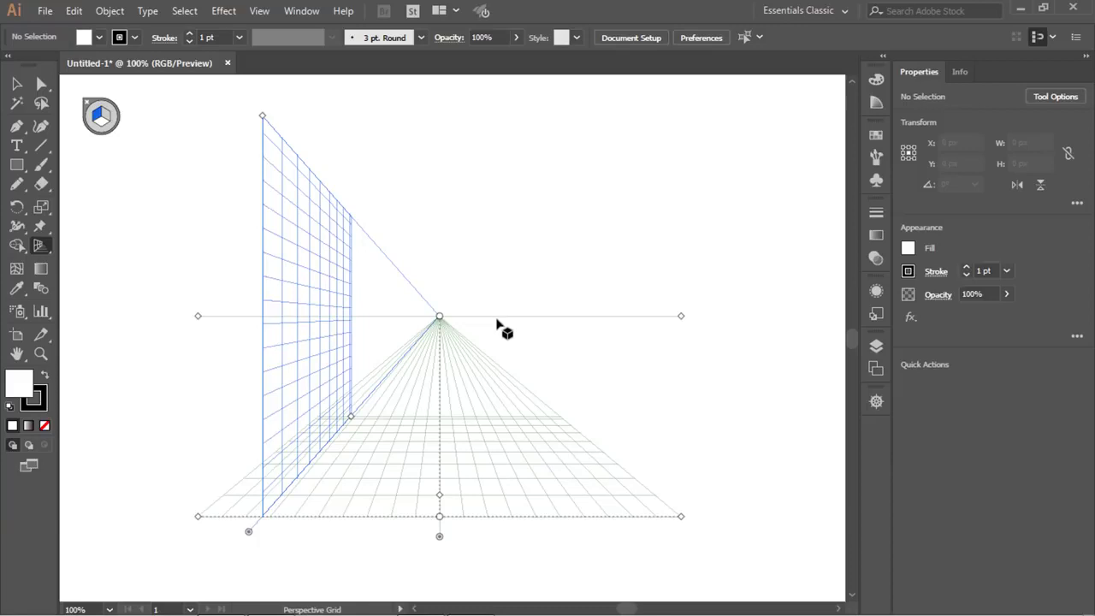
{"action": "scroll", "coordinate": [476, 316], "scroll_direction": "down", "scroll_amount": 2}
{"action": "scroll", "coordinate": [474, 320], "scroll_direction": "up", "scroll_amount": 1}
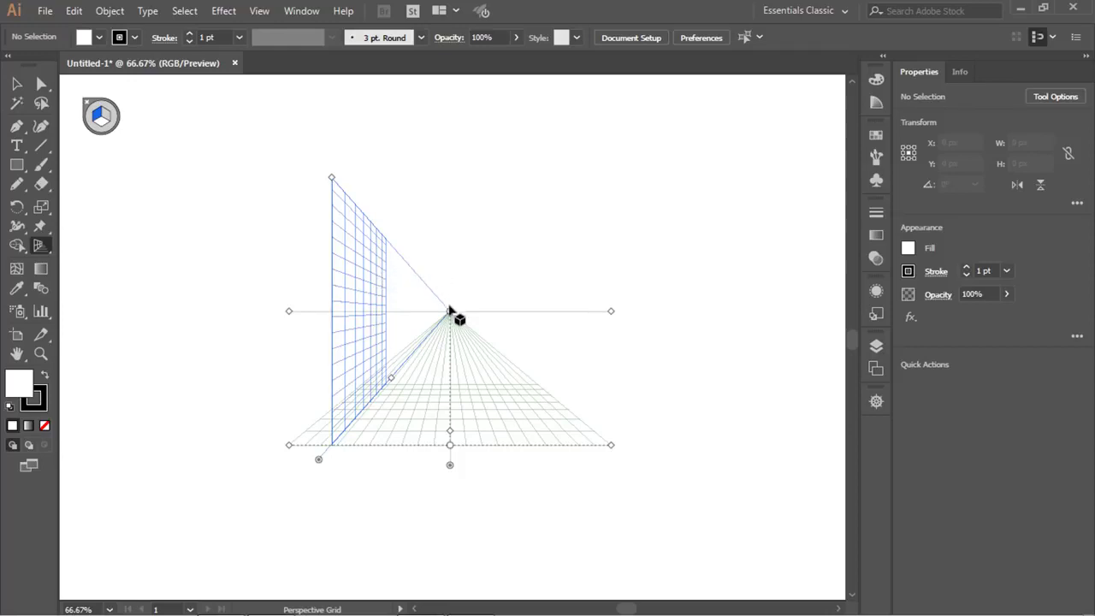
{"action": "left_click", "coordinate": [16, 187]}
{"action": "mouse_move", "coordinate": [669, 160]}
{"action": "left_mouse_down"}
{"action": "mouse_move", "coordinate": [658, 249]}
{"action": "mouse_move", "coordinate": [758, 229]}
{"action": "left_mouse_up"}
{"action": "left_click_drag", "start_coordinate": [663, 138], "coordinate": [769, 215]}
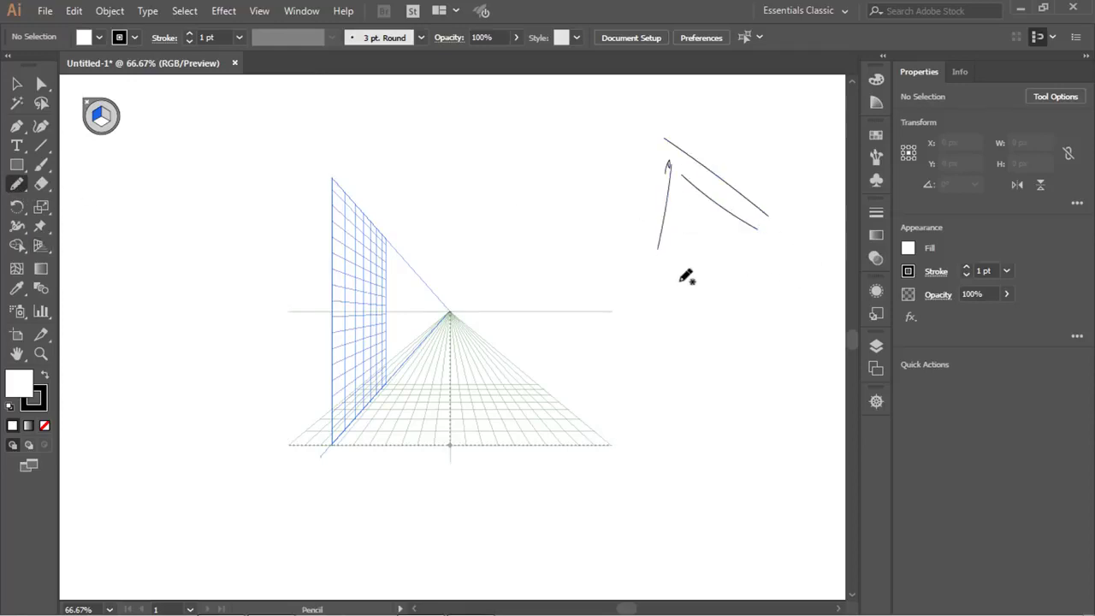
Undo the freehand pencil strokes beside the perspective grid.
{"action": "key", "text": "ctrl+z"}
{"action": "key", "text": "ctrl+z"}
{"action": "key", "text": "ctrl+z"}
{"action": "key", "text": "ctrl+z"}
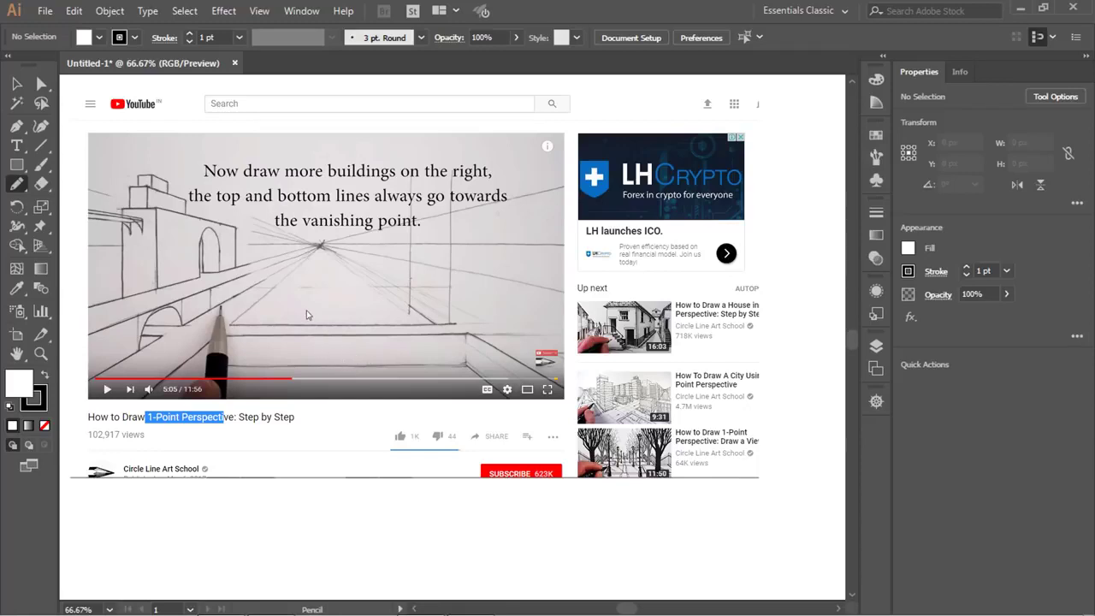
Skip ahead through the YouTube video "How to Draw 1-Point Perspective: Step by Step" to about 8:35 to study the vanishing-point drawing.
{"action": "scroll", "coordinate": [343, 333], "scroll_direction": "down", "scroll_amount": 1}
{"action": "scroll", "coordinate": [342, 333], "scroll_direction": "up", "scroll_amount": 1}
{"action": "left_click", "coordinate": [304, 381]}
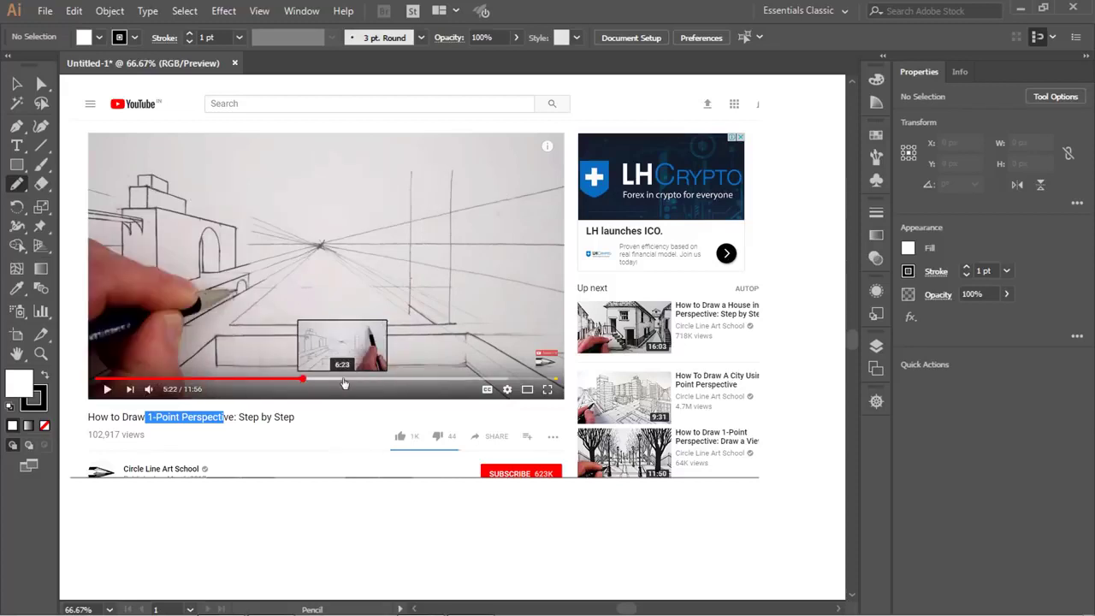
{"action": "left_click", "coordinate": [342, 381]}
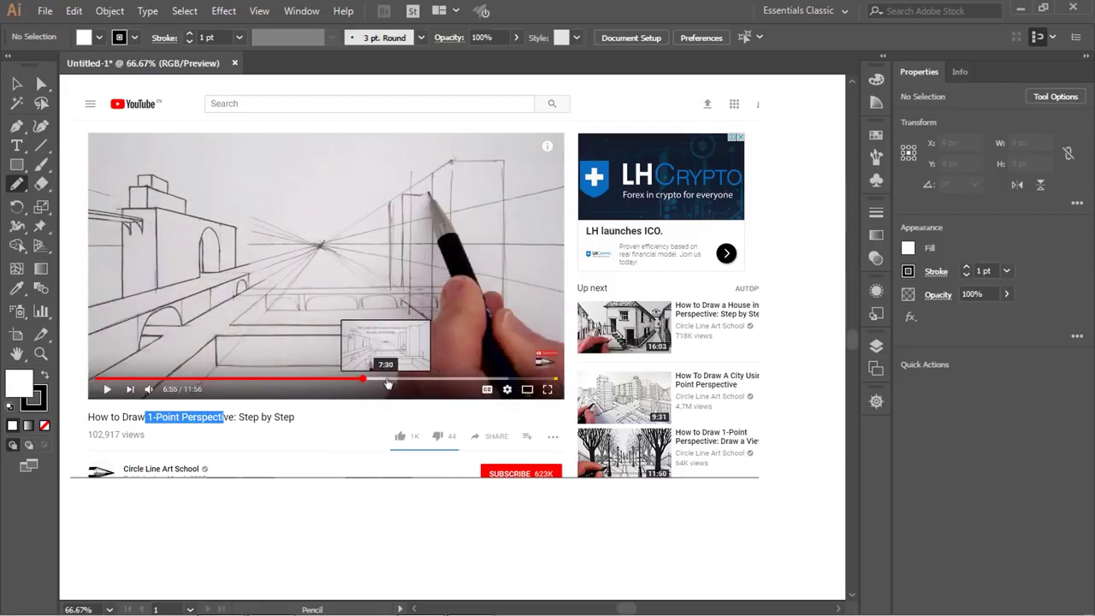
{"action": "left_click", "coordinate": [388, 382]}
{"action": "left_click", "coordinate": [428, 380]}
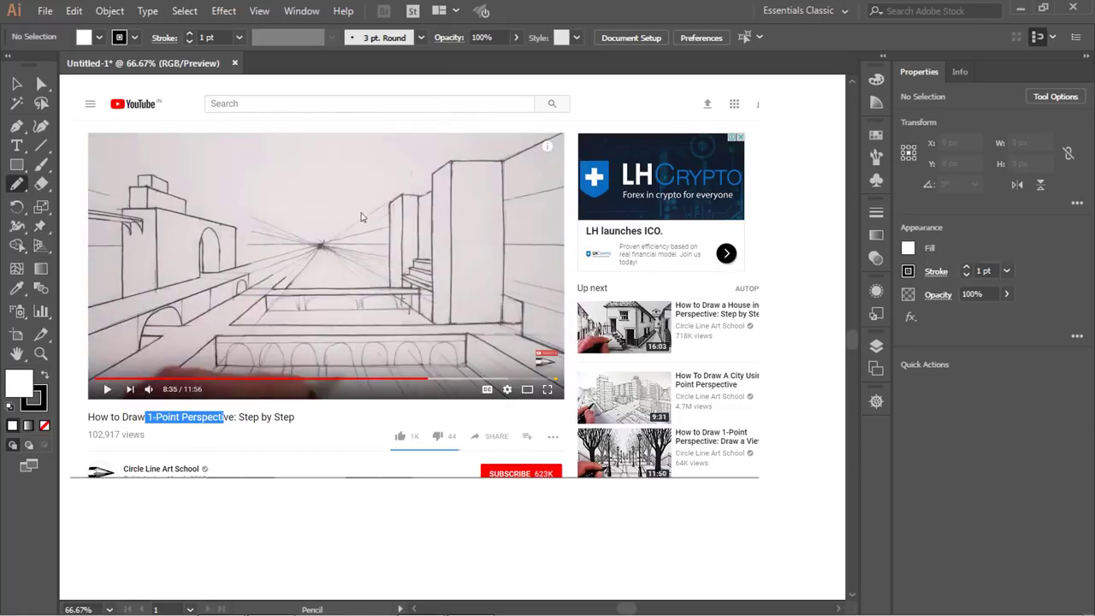
Skip ahead in the "How to Draw 1-Point Perspective: Step by Step" video to about 9:48 to study the arches and vanishing point.
{"action": "left_click", "coordinate": [451, 379]}
{"action": "scroll", "coordinate": [343, 360], "scroll_direction": "down", "scroll_amount": 2}
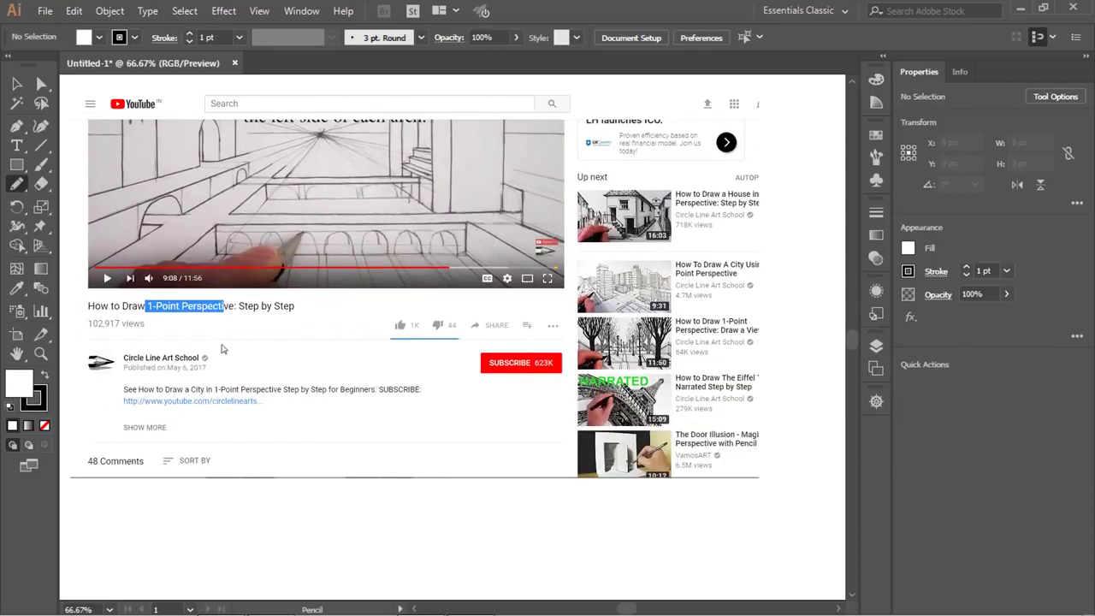
{"action": "left_click", "coordinate": [257, 342]}
{"action": "scroll", "coordinate": [190, 368], "scroll_direction": "up", "scroll_amount": 1}
{"action": "scroll", "coordinate": [190, 369], "scroll_direction": "up", "scroll_amount": 1}
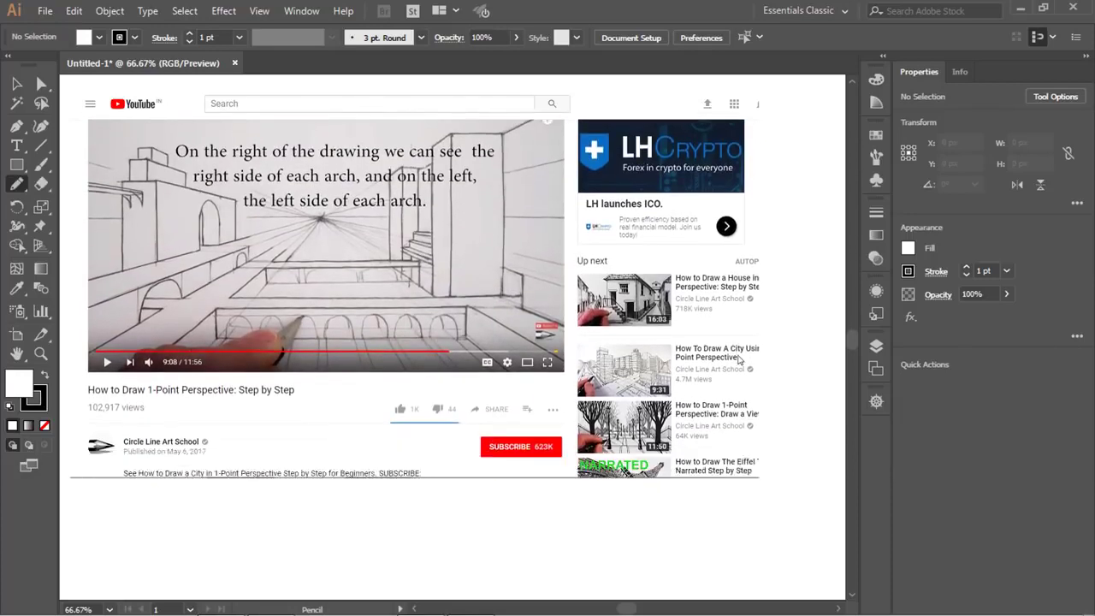
{"action": "scroll", "coordinate": [721, 360], "scroll_direction": "down", "scroll_amount": 3}
{"action": "scroll", "coordinate": [726, 362], "scroll_direction": "up", "scroll_amount": 3}
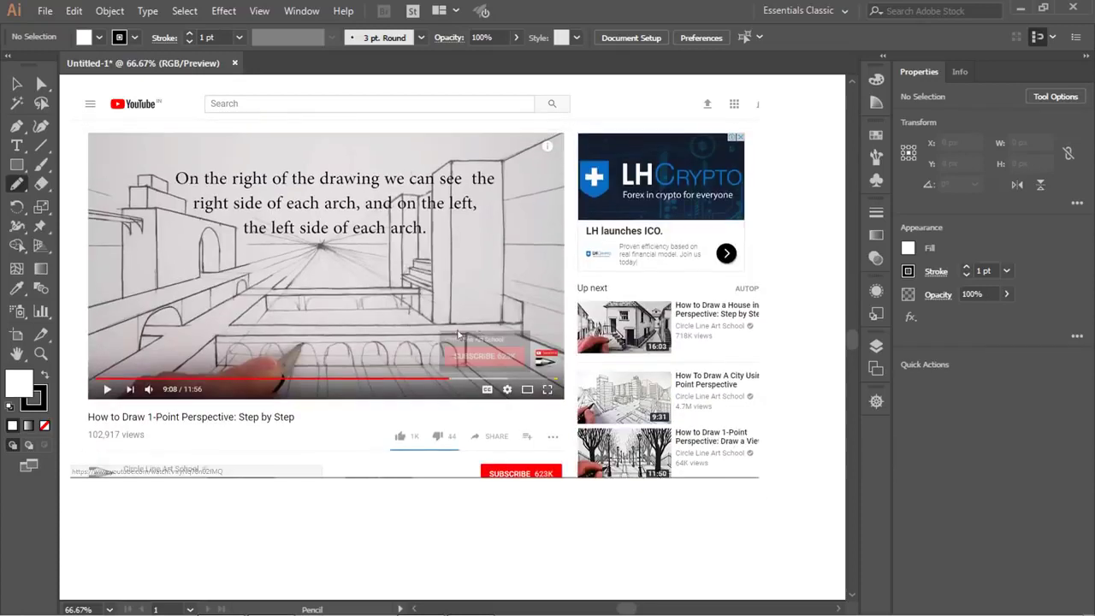
{"action": "left_click", "coordinate": [477, 379]}
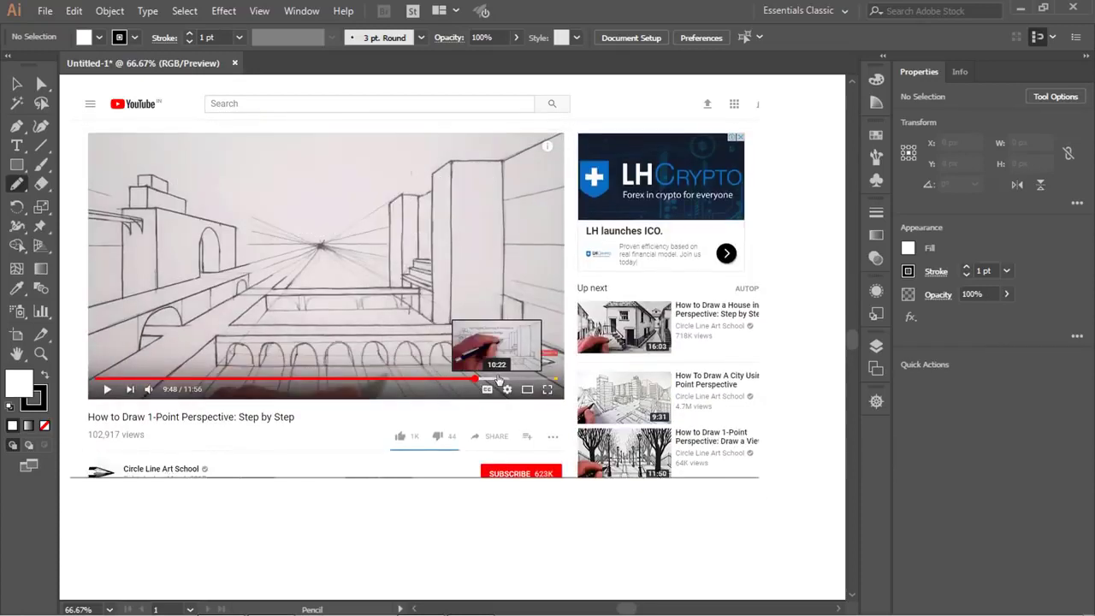
{"action": "scroll", "coordinate": [516, 306], "scroll_direction": "down", "scroll_amount": 2}
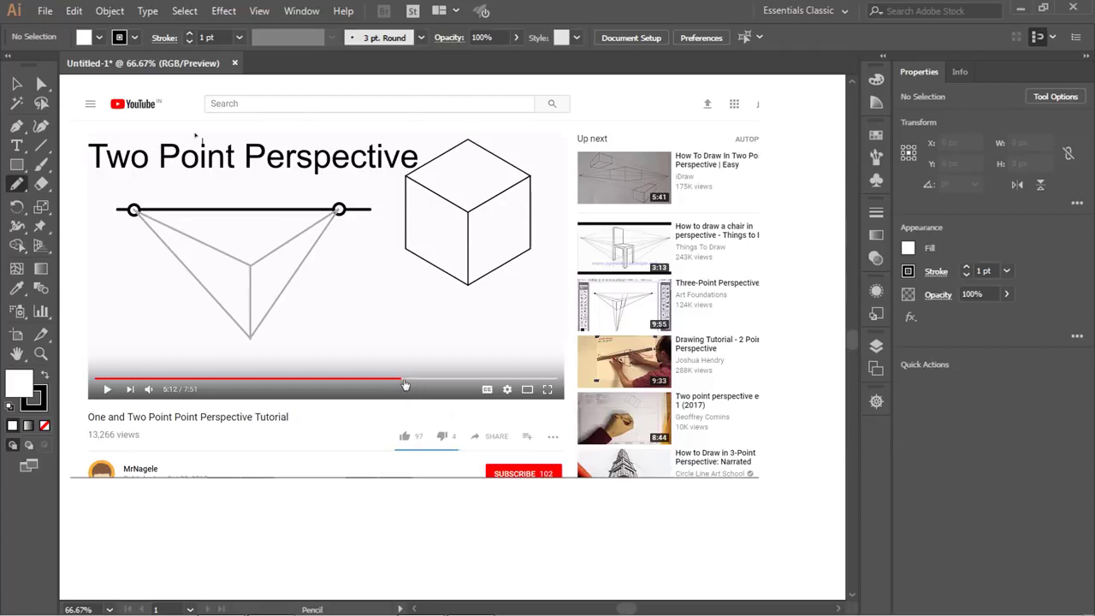
Skip through the "One and Two Point Point Perspective Tutorial" video to study how a two-point box is built.
{"action": "left_click_drag", "start_coordinate": [406, 385], "coordinate": [431, 382]}
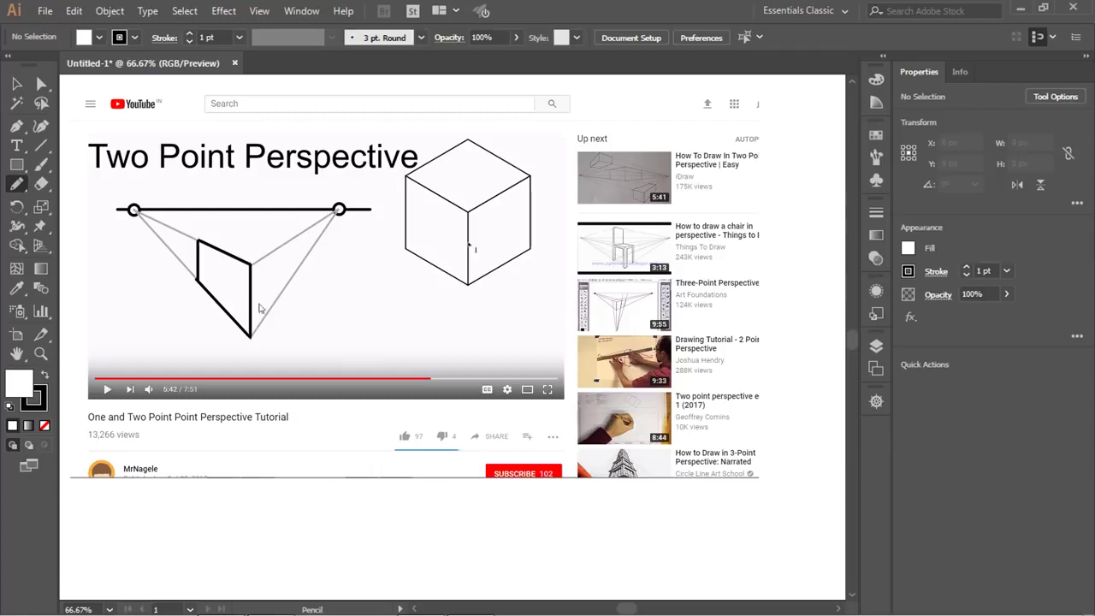
{"action": "left_click_drag", "start_coordinate": [450, 379], "coordinate": [506, 385]}
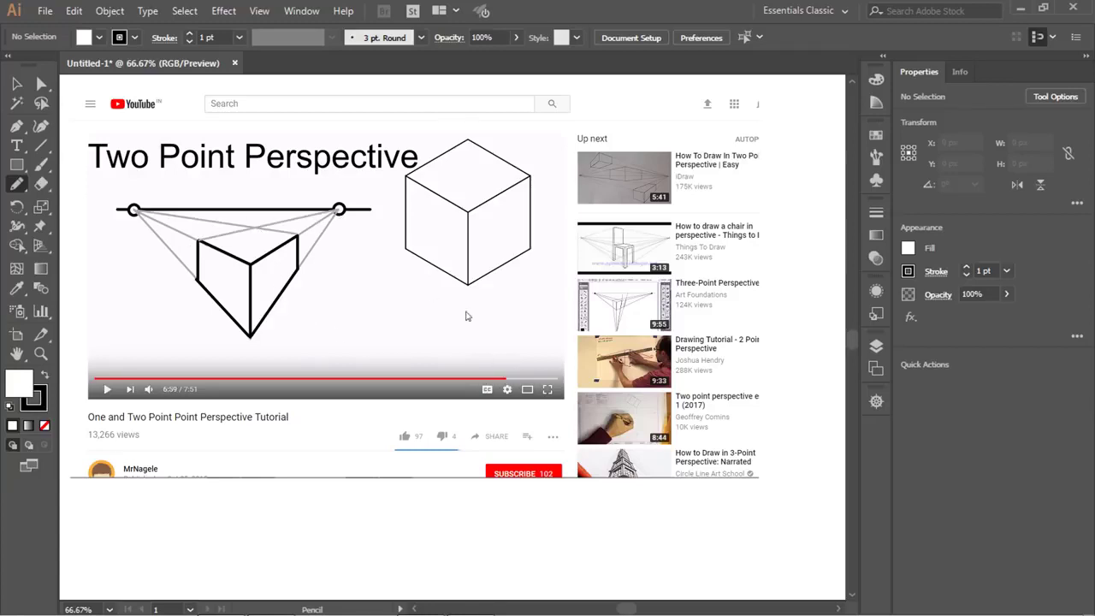
{"action": "left_click", "coordinate": [534, 379]}
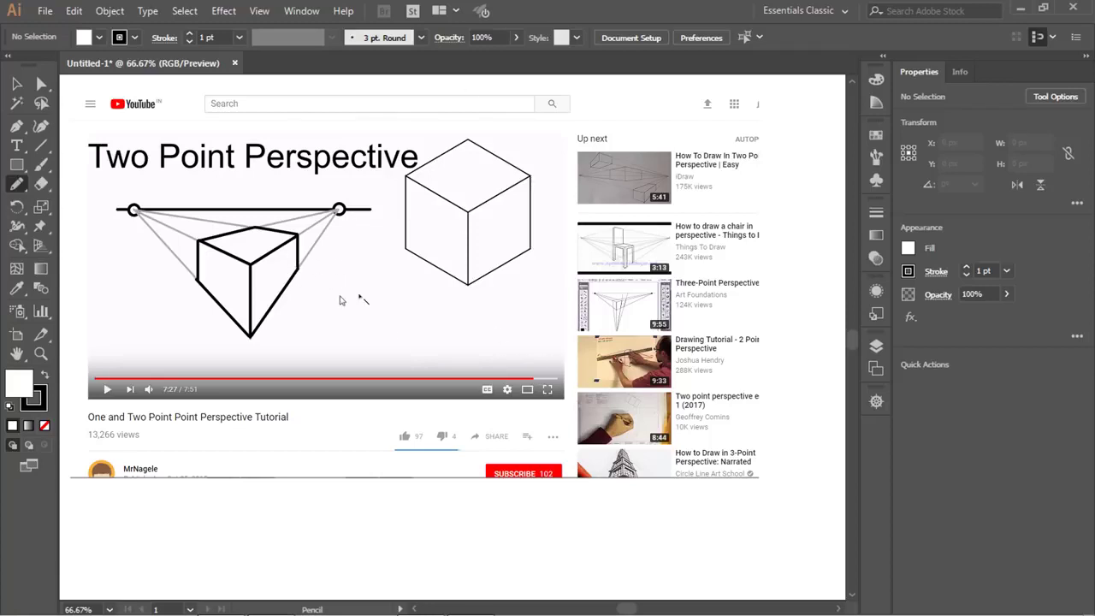
{"action": "left_click", "coordinate": [213, 378]}
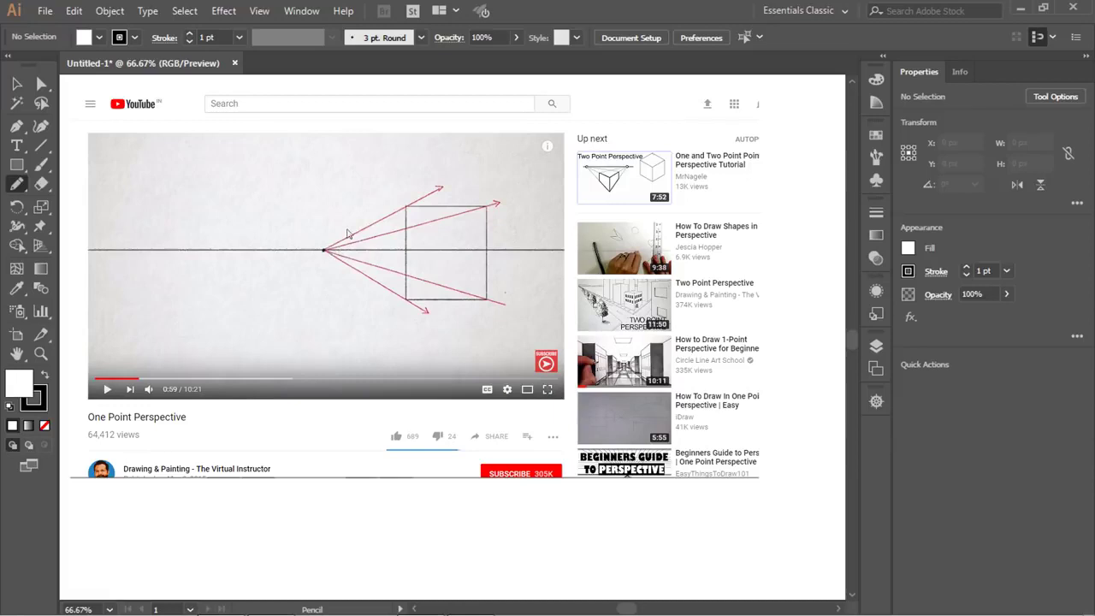
Read the "One Point Perspective" video's description and skip through to about 5:09 to study boxes drawn toward the vanishing point.
{"action": "scroll", "coordinate": [337, 330], "scroll_direction": "down", "scroll_amount": 1}
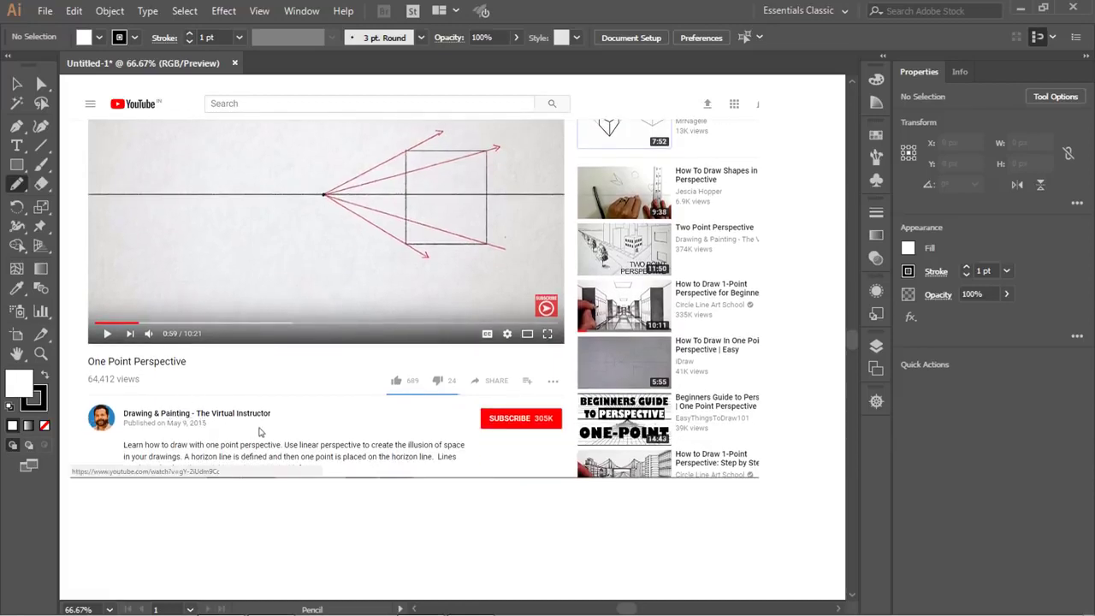
{"action": "scroll", "coordinate": [256, 443], "scroll_direction": "down", "scroll_amount": 2}
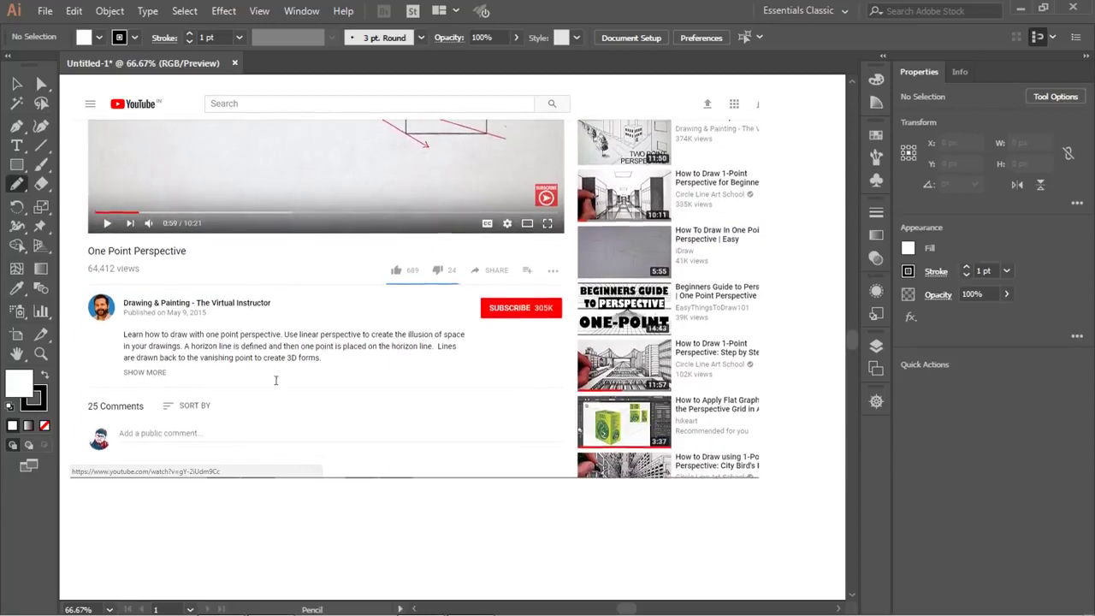
{"action": "scroll", "coordinate": [274, 381], "scroll_direction": "up", "scroll_amount": 2}
{"action": "scroll", "coordinate": [276, 381], "scroll_direction": "up", "scroll_amount": 1}
{"action": "left_click", "coordinate": [209, 379]}
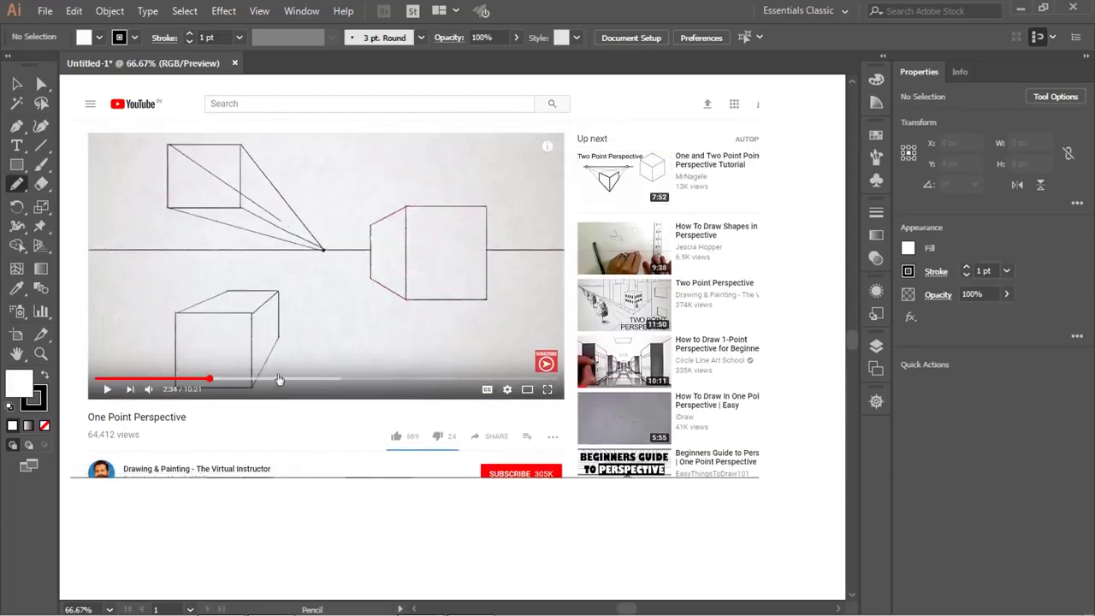
{"action": "left_click", "coordinate": [286, 380]}
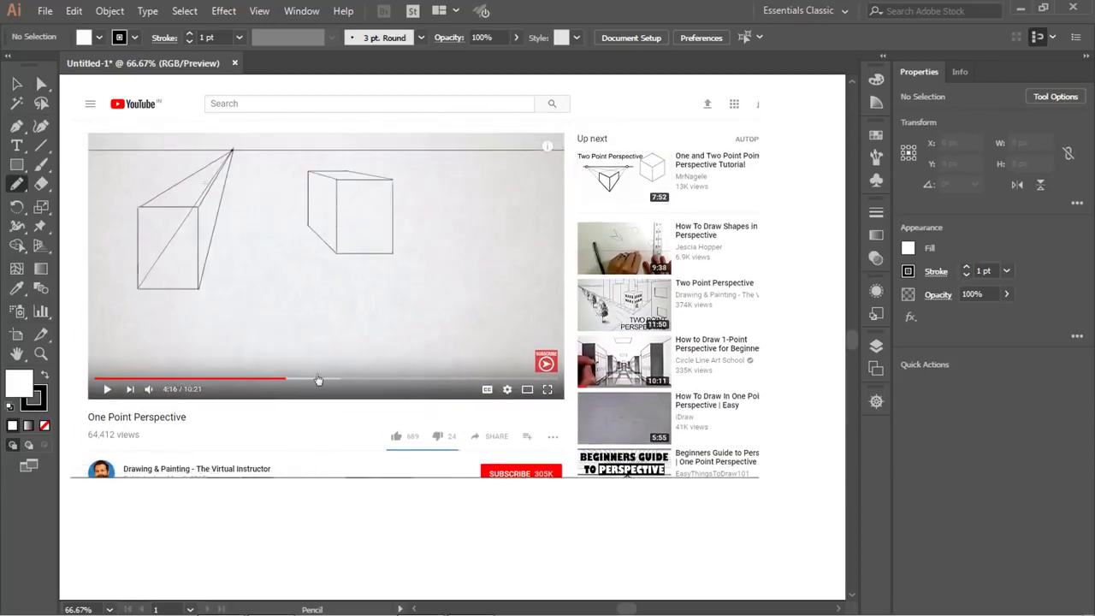
{"action": "left_click", "coordinate": [326, 380]}
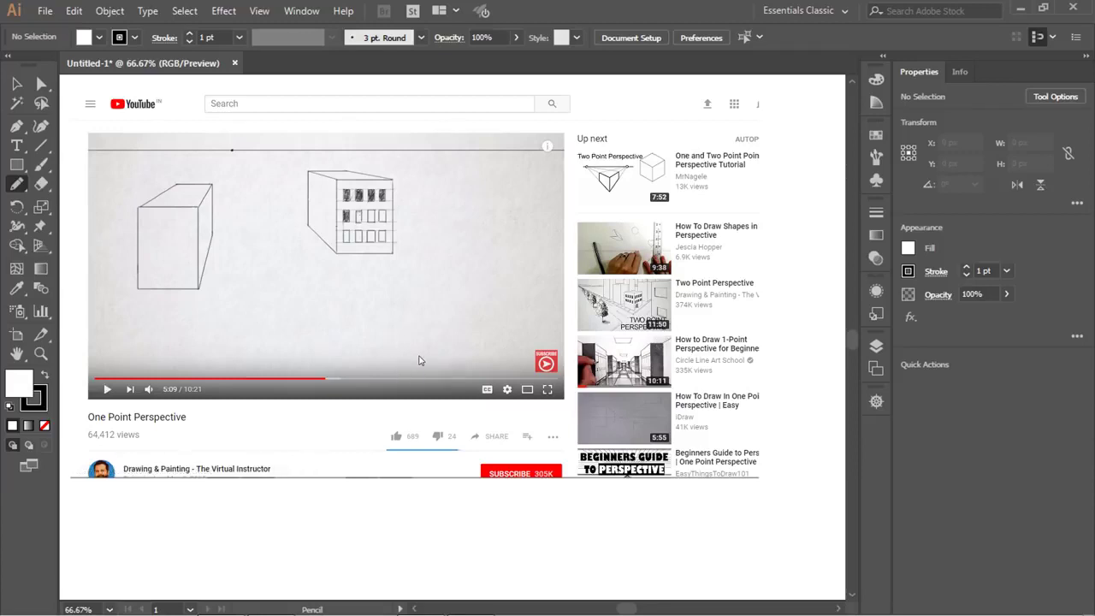
{"action": "scroll", "coordinate": [379, 333], "scroll_direction": "down", "scroll_amount": 3}
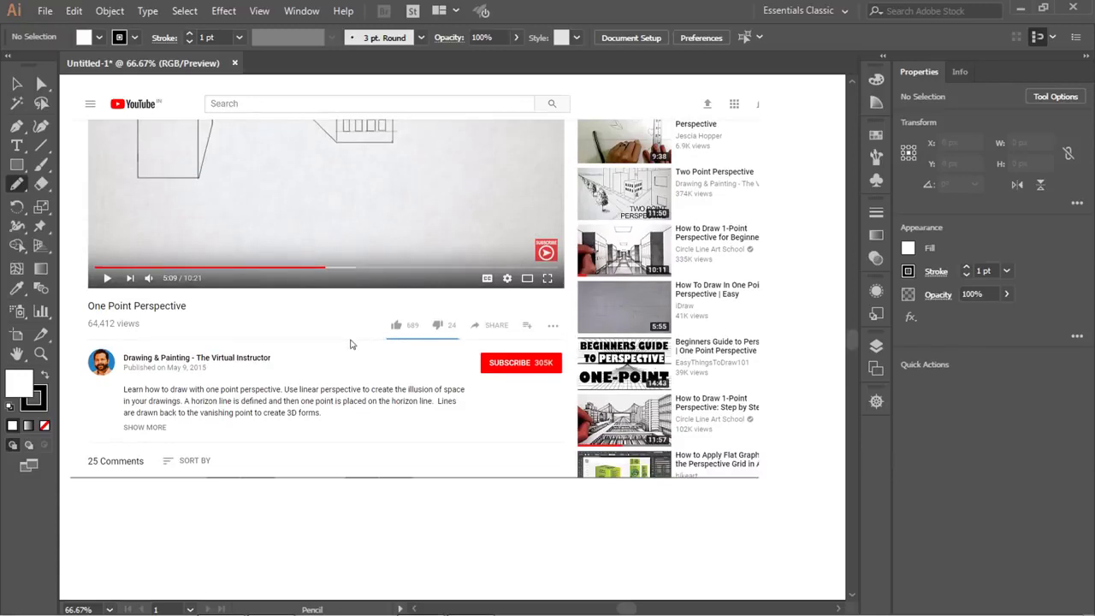
Return to the artboard, activate the Perspective Grid tool and apply the one-point preset [1P-Normal View].
{"action": "key", "text": "a"}
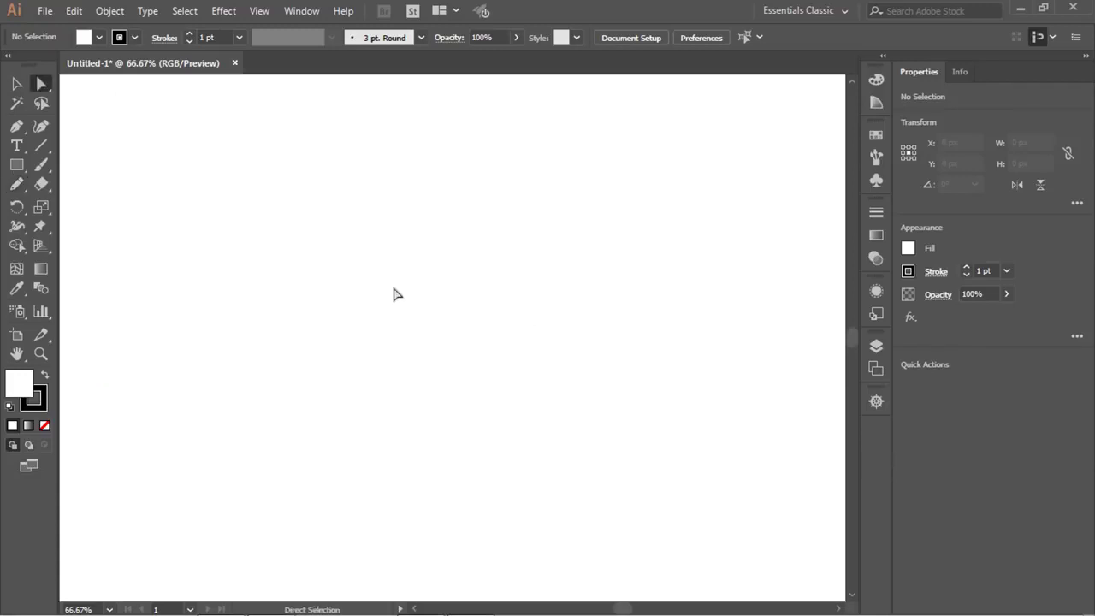
{"action": "left_click", "coordinate": [40, 245]}
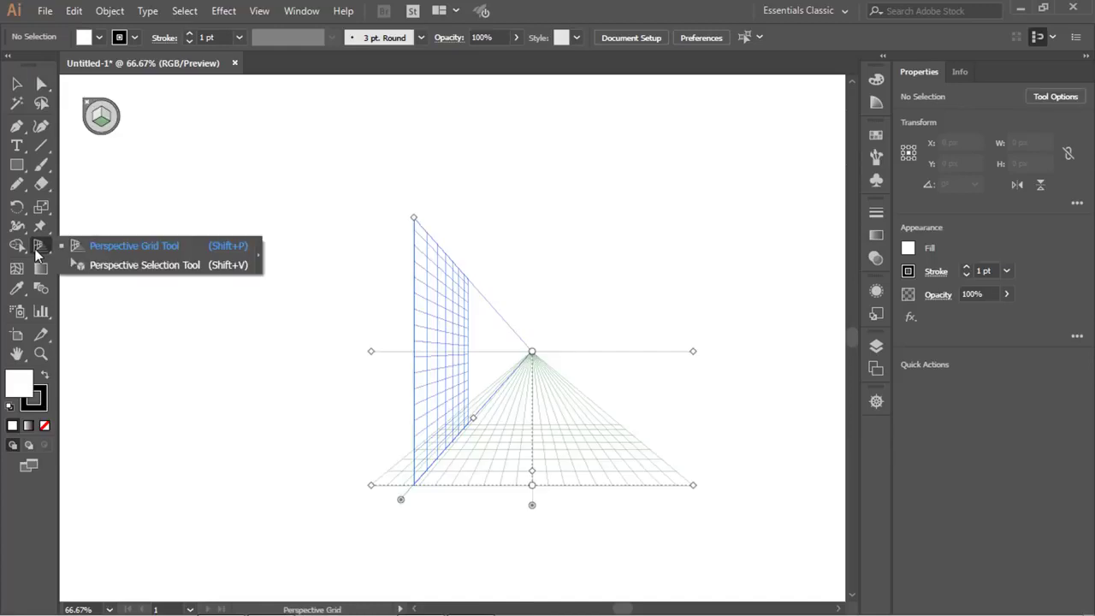
{"action": "left_click", "coordinate": [130, 247]}
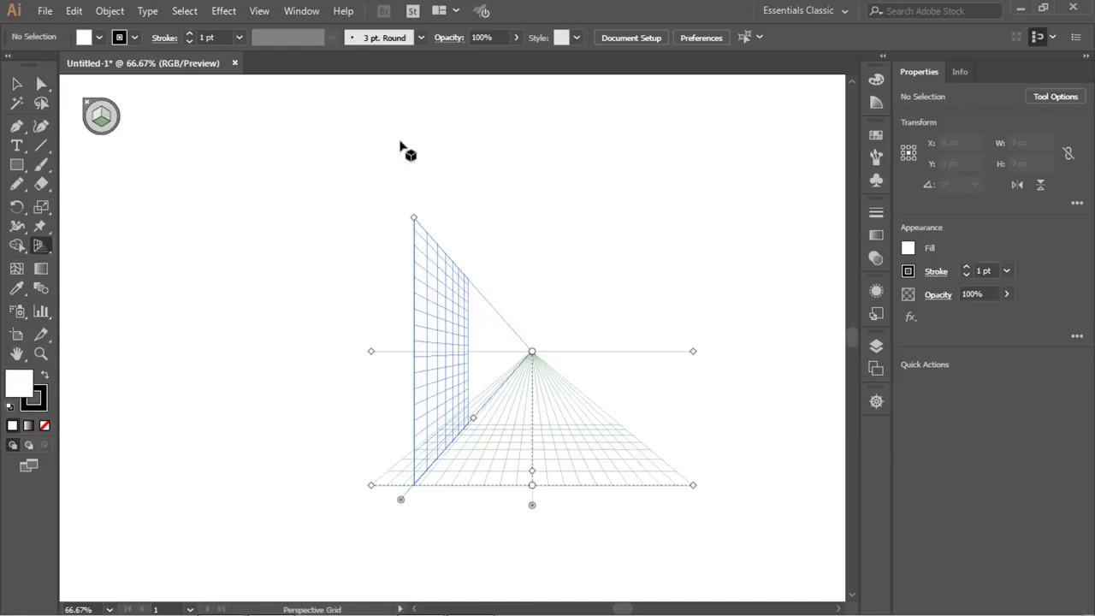
{"action": "left_click", "coordinate": [267, 10]}
{"action": "mouse_move", "coordinate": [359, 535]}
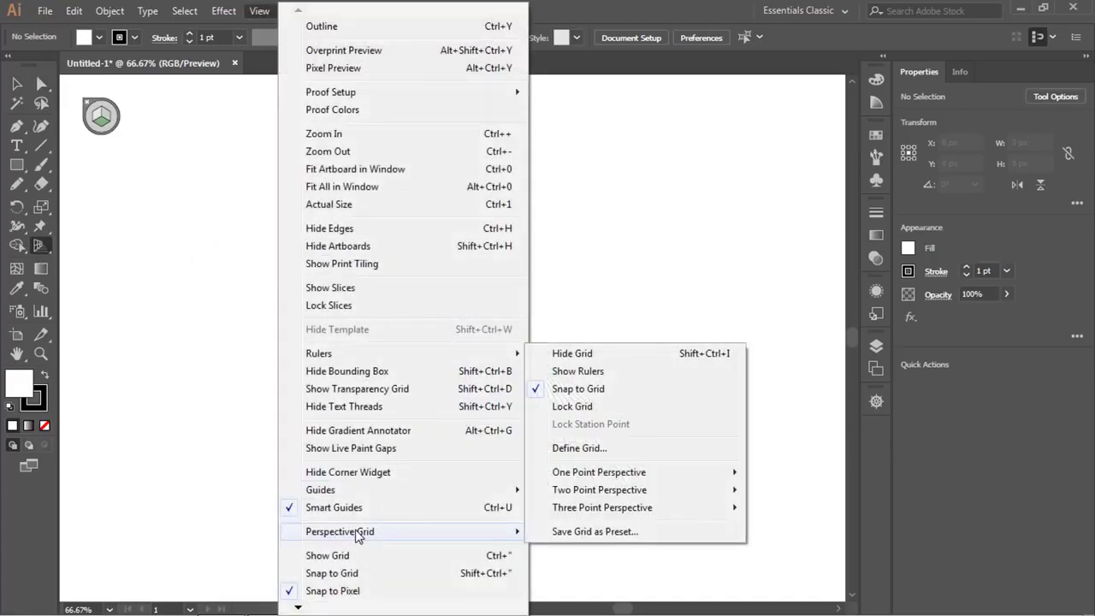
{"action": "mouse_move", "coordinate": [630, 476]}
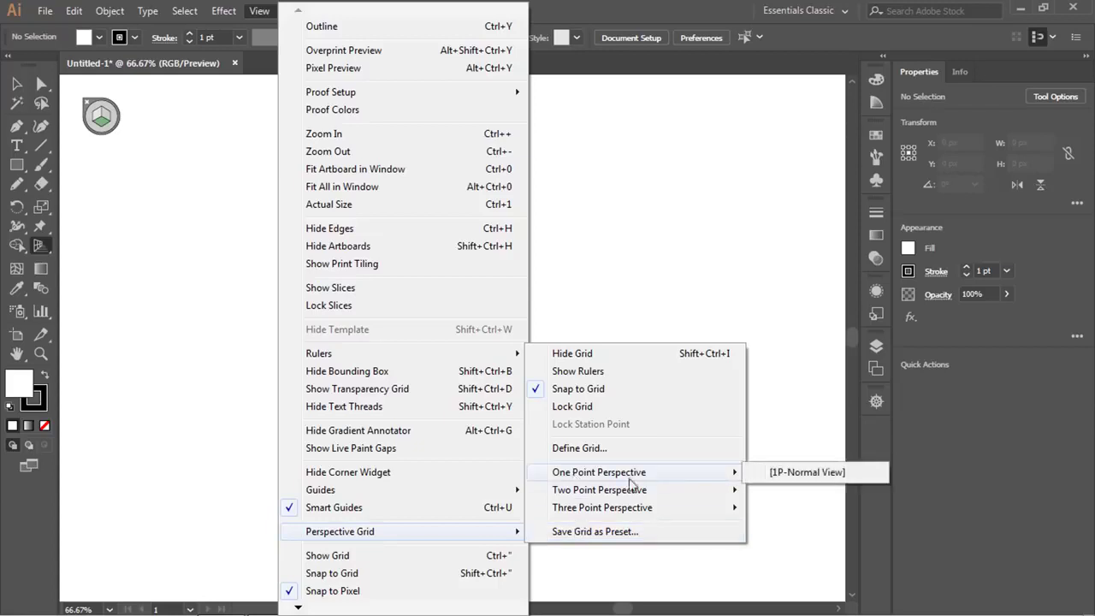
{"action": "left_click", "coordinate": [801, 473]}
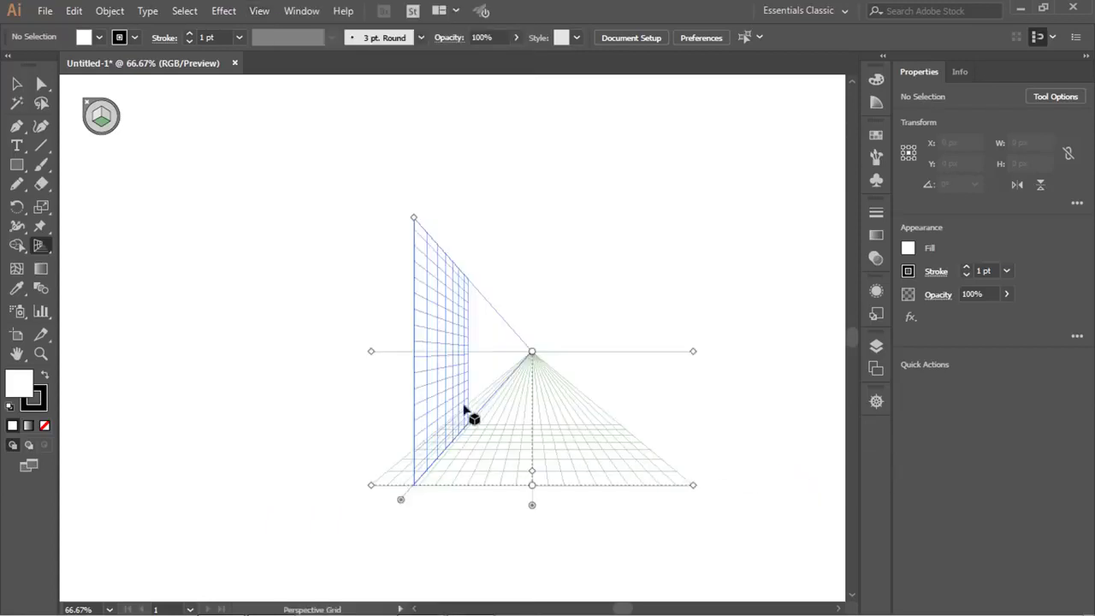
Try moving the one-point grid's vanishing point up and to the left, and undo the move.
{"action": "scroll", "coordinate": [237, 348], "scroll_direction": "down", "scroll_amount": 2}
{"action": "scroll", "coordinate": [410, 385], "scroll_direction": "up", "scroll_amount": 3}
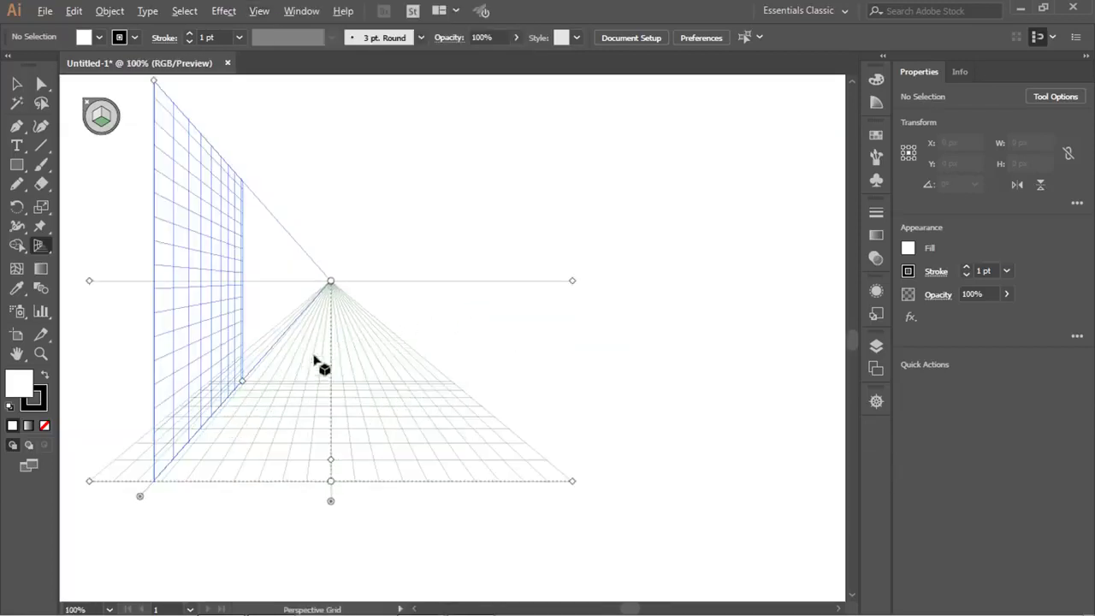
{"action": "left_click_drag", "start_coordinate": [318, 367], "coordinate": [486, 414]}
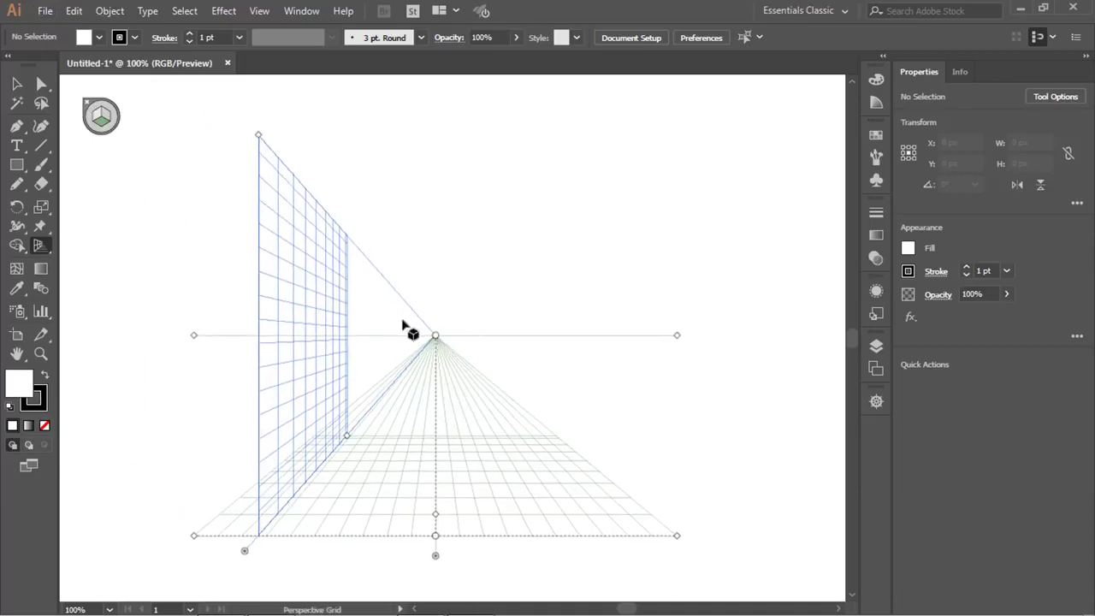
{"action": "scroll", "coordinate": [448, 318], "scroll_direction": "down", "scroll_amount": 1}
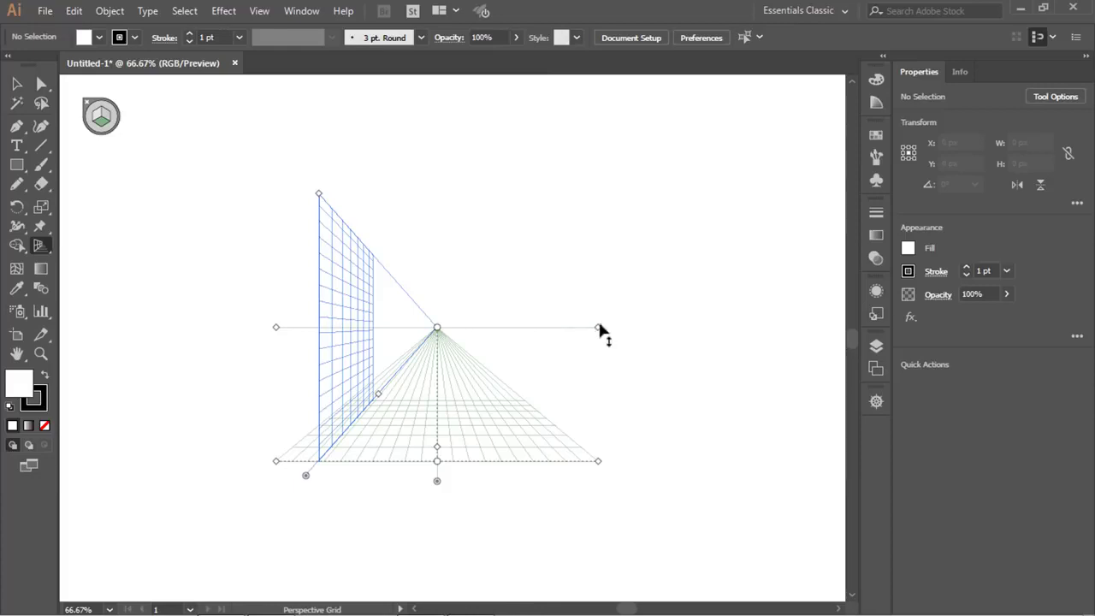
{"action": "left_click_drag", "start_coordinate": [438, 328], "coordinate": [384, 210]}
{"action": "key", "text": "ctrl+z"}
Move the left grid plane out to the artboard's left edge and lower the ground plane close to its bottom edge.
{"action": "left_click_drag", "start_coordinate": [290, 474], "coordinate": [107, 443]}
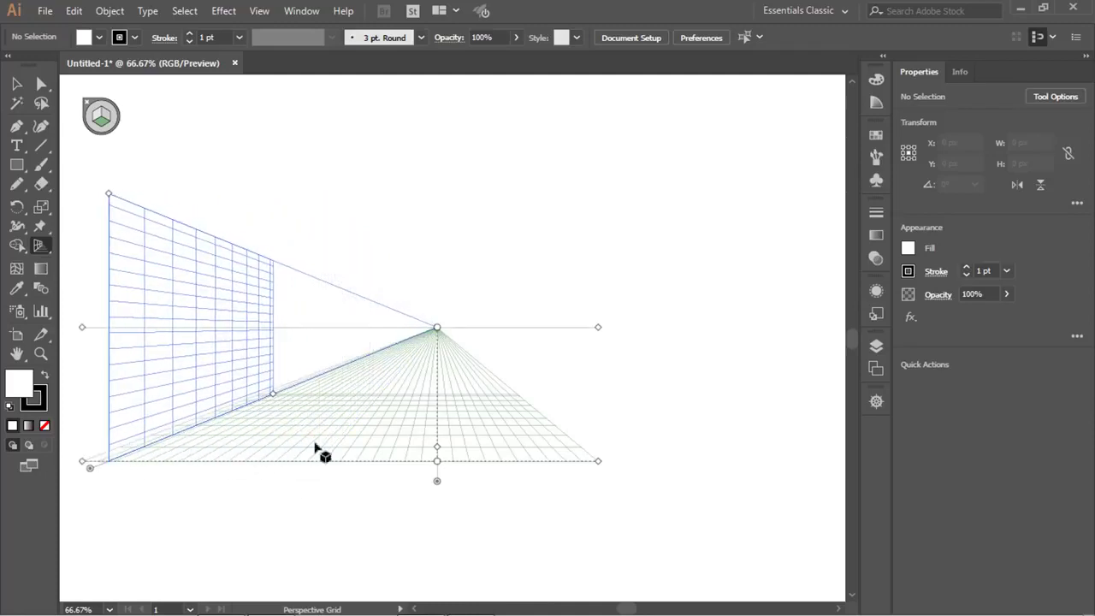
{"action": "key", "text": "ctrl+minus"}
{"action": "key", "text": "ctrl+minus"}
{"action": "left_click_drag", "start_coordinate": [233, 449], "coordinate": [157, 444]}
{"action": "left_click_drag", "start_coordinate": [500, 446], "coordinate": [422, 531]}
{"action": "scroll", "coordinate": [357, 489], "scroll_direction": "up", "scroll_amount": 1}
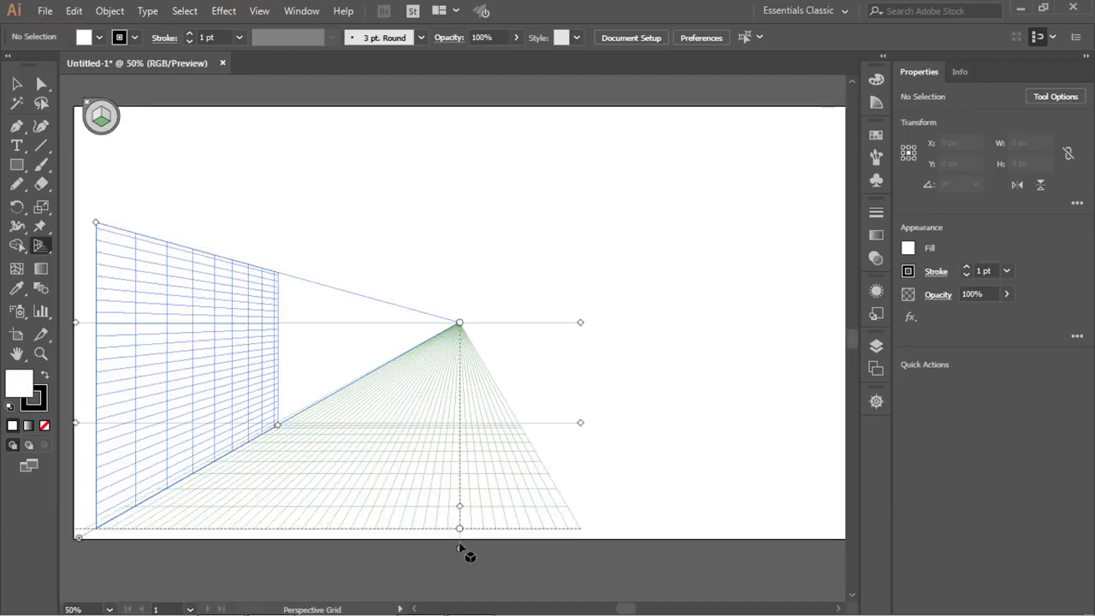
{"action": "left_click_drag", "start_coordinate": [469, 499], "coordinate": [488, 144]}
{"action": "key", "text": "ctrl+z"}
{"action": "scroll", "coordinate": [485, 339], "scroll_direction": "down", "scroll_amount": 1}
{"action": "scroll", "coordinate": [248, 398], "scroll_direction": "up", "scroll_amount": 1}
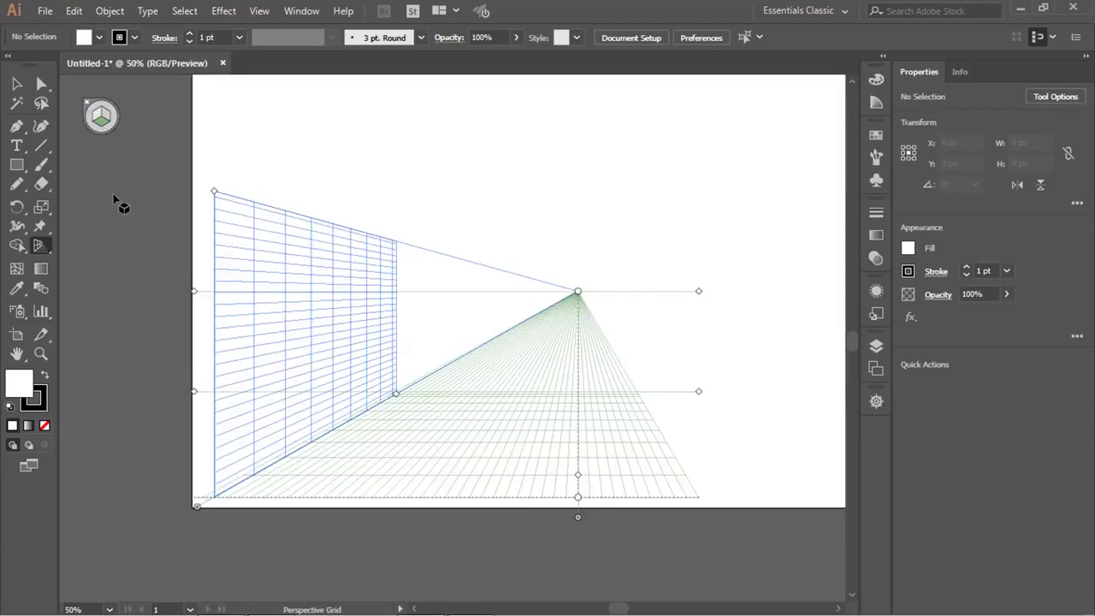
Compare the Perspective Selection and Perspective Grid tools and set the plane switching widget to No Active Grid.
{"action": "key", "text": "shift+v"}
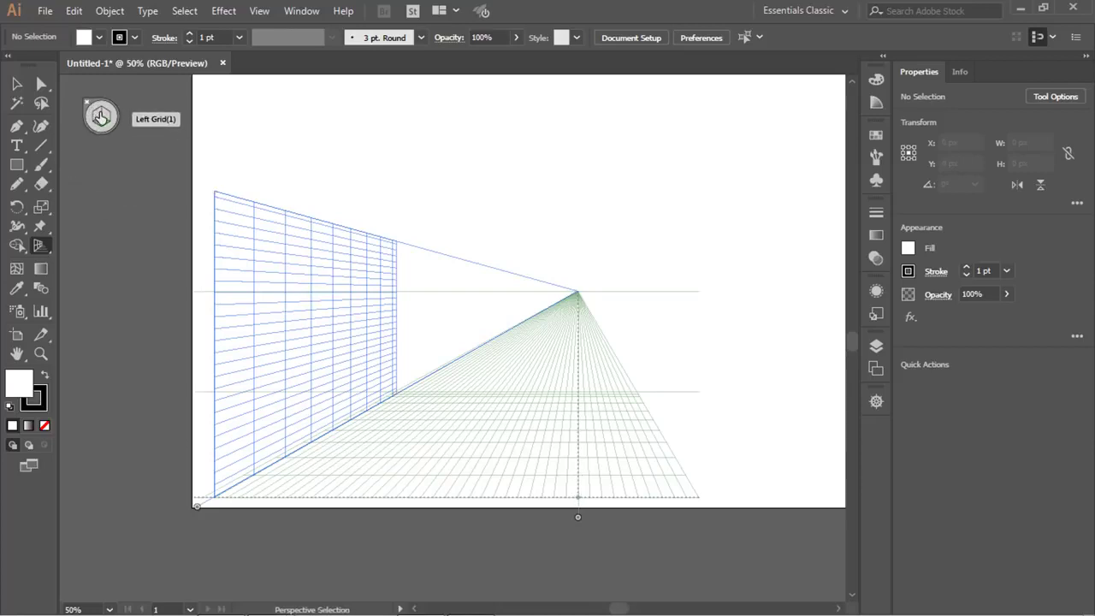
{"action": "key", "text": "shift+p"}
{"action": "key", "text": "shift+v"}
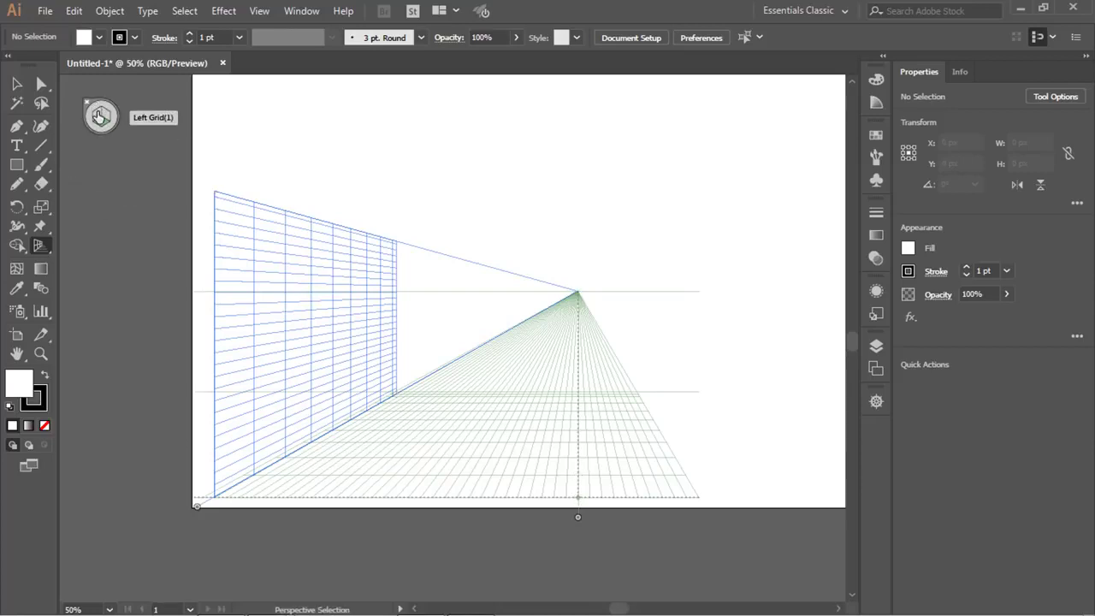
{"action": "left_click", "coordinate": [102, 125]}
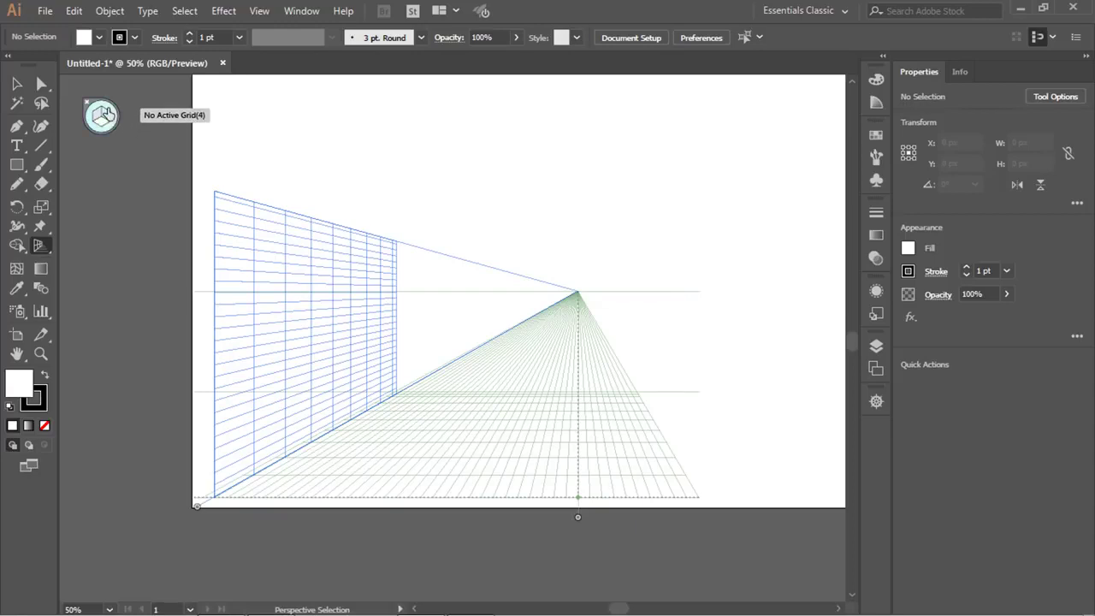
{"action": "key", "text": "shift+p"}
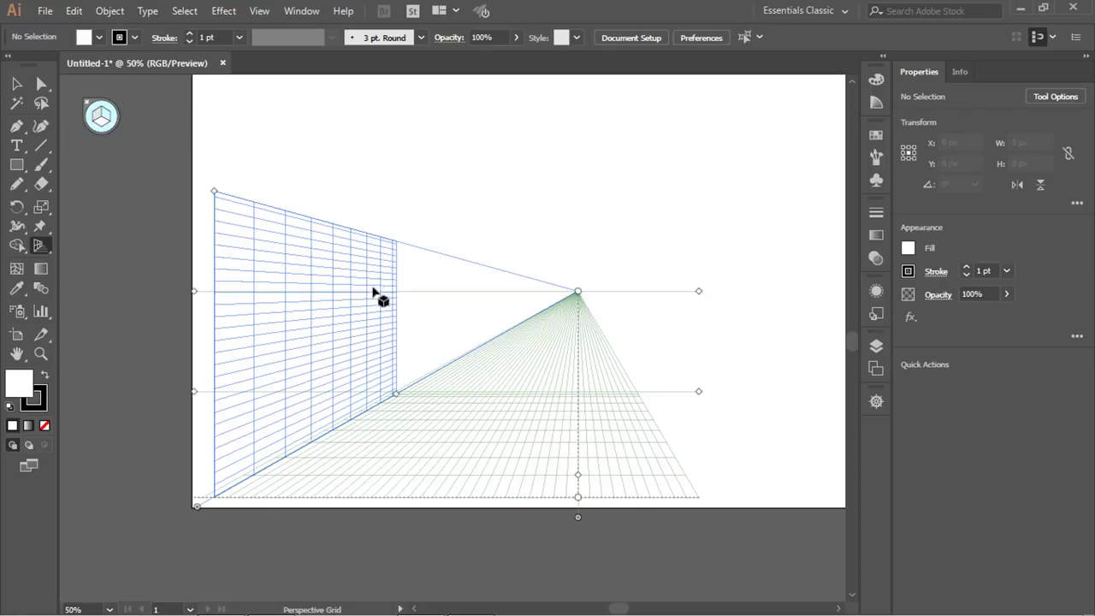
{"action": "left_click", "coordinate": [106, 116]}
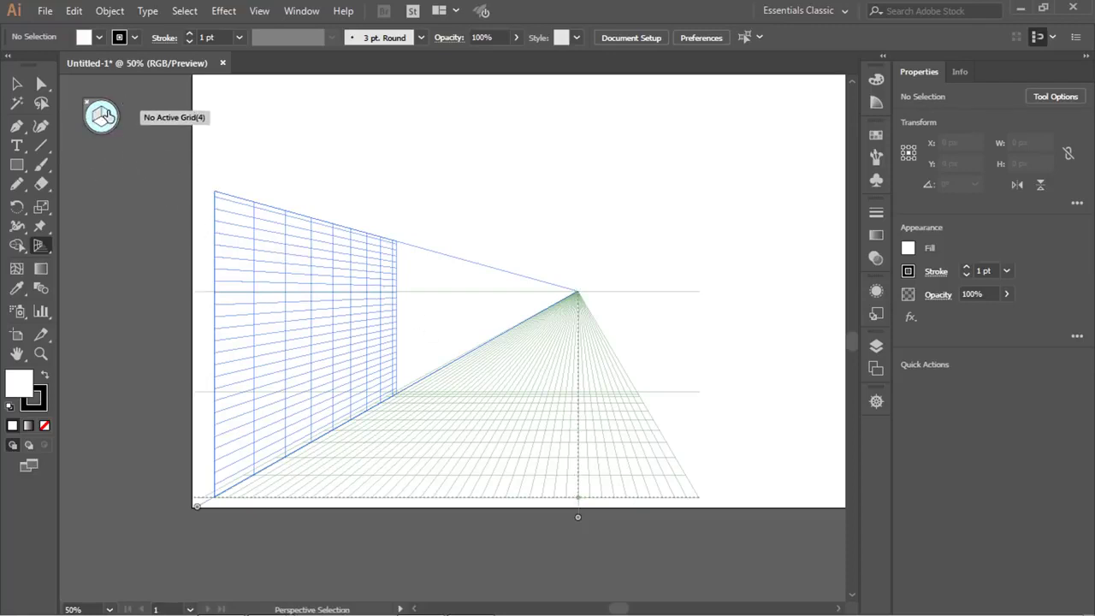
Draw a flat front rectangle, about 337 by 271 px, from the left grid's outer edge down to the ground line.
{"action": "left_click_drag", "start_coordinate": [16, 165], "coordinate": [96, 166]}
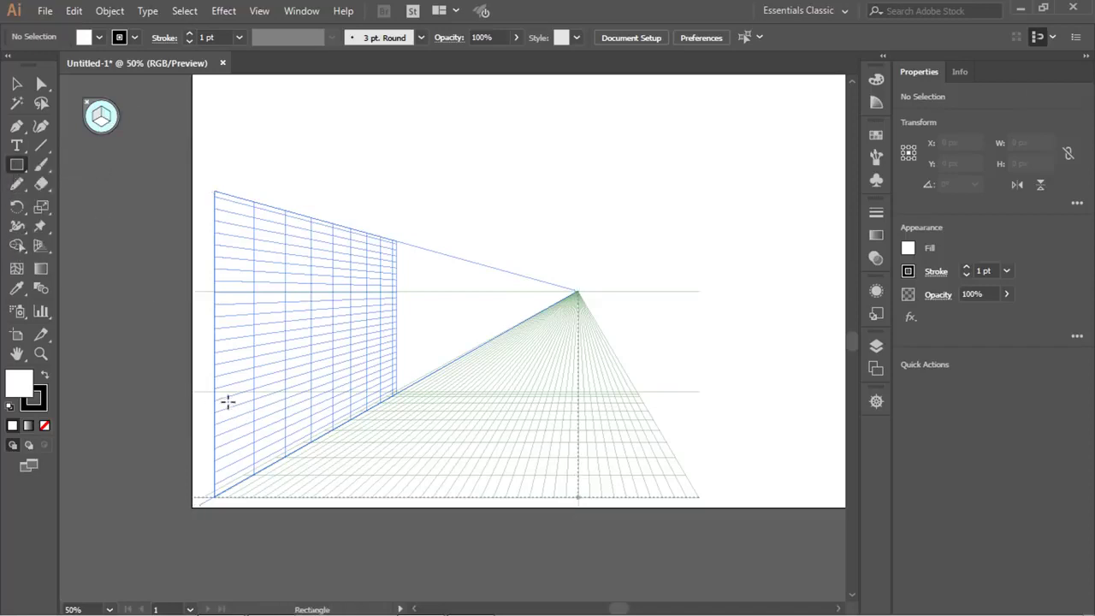
{"action": "scroll", "coordinate": [260, 438], "scroll_direction": "up", "scroll_amount": 2}
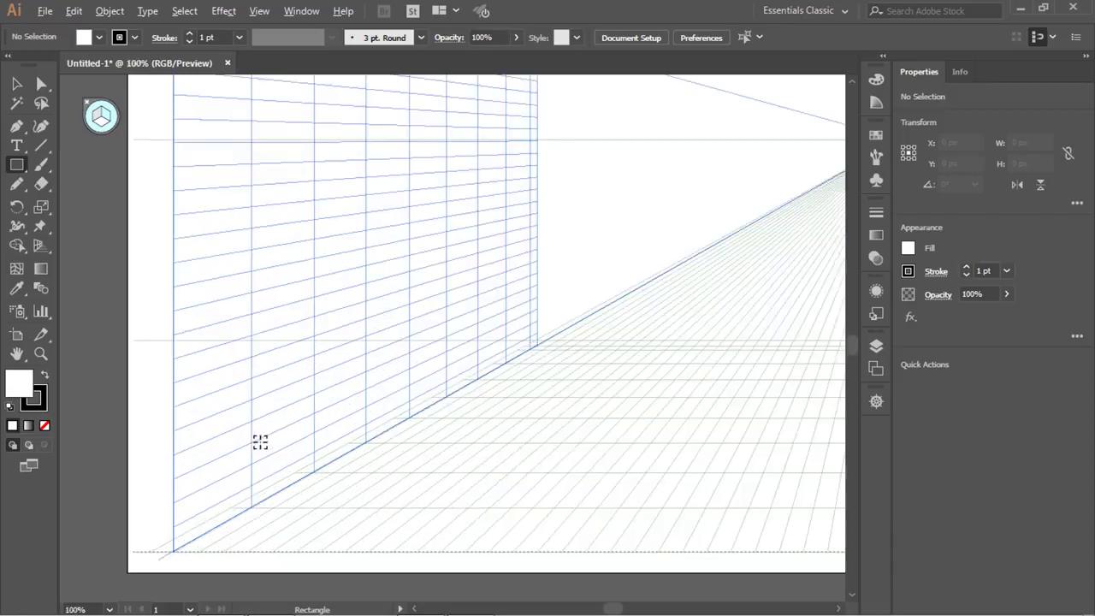
{"action": "left_click_drag", "start_coordinate": [221, 362], "coordinate": [211, 335]}
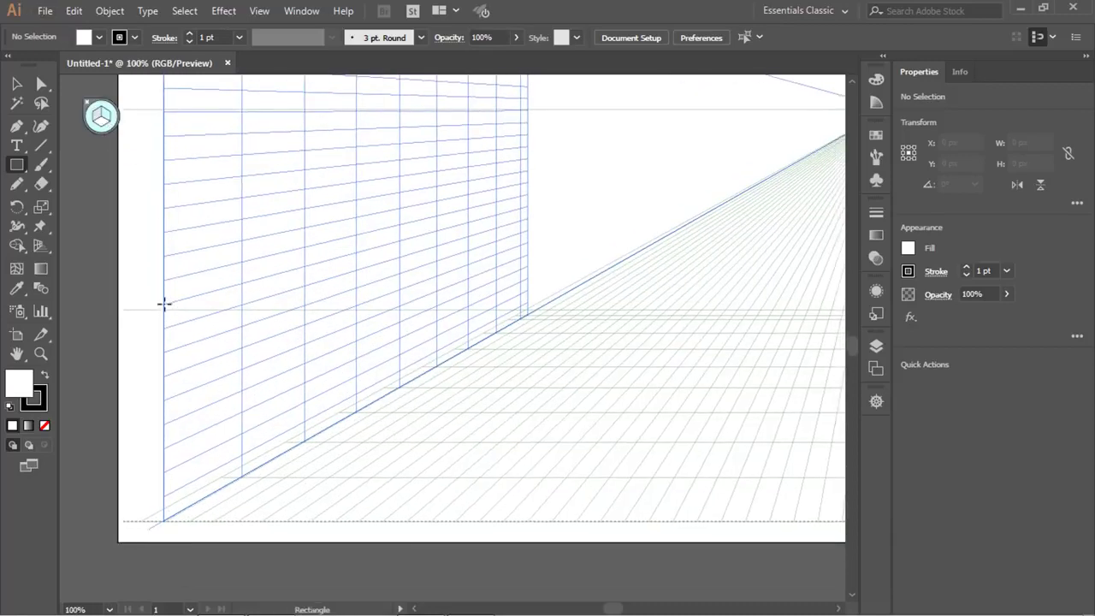
{"action": "left_click_drag", "start_coordinate": [164, 304], "coordinate": [437, 520]}
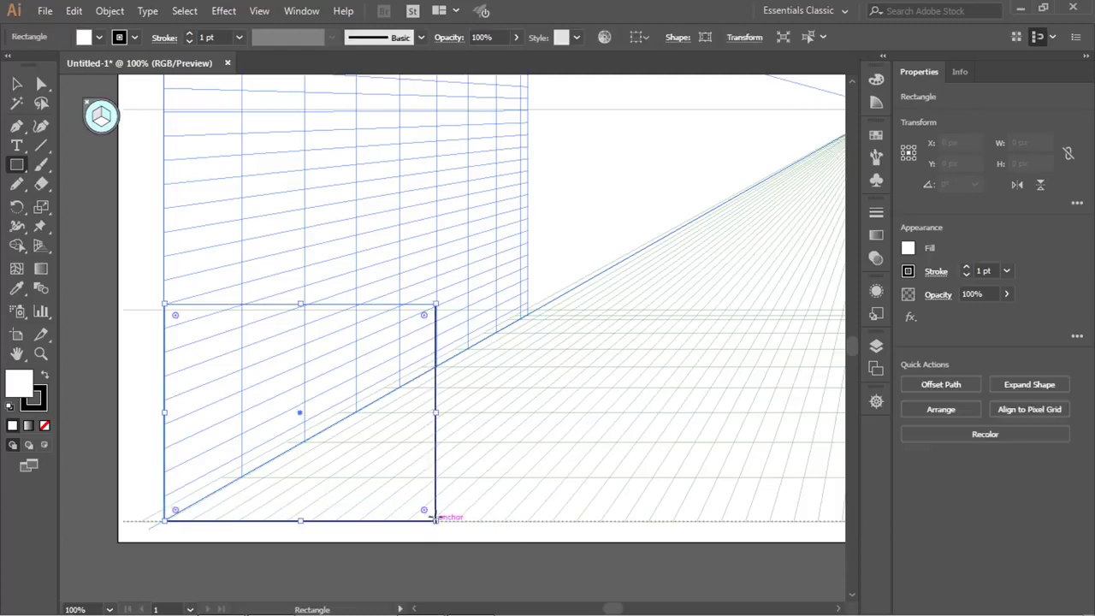
Fill the front rectangle with a bright magenta.
{"action": "scroll", "coordinate": [282, 464], "scroll_direction": "down", "scroll_amount": 1}
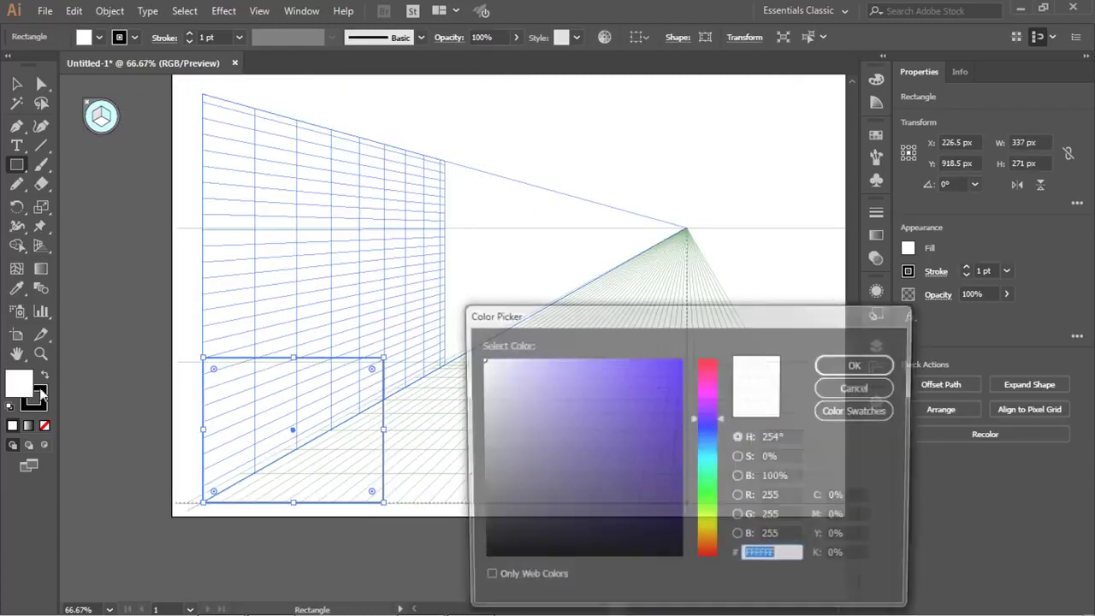
{"action": "double_click", "coordinate": [26, 389]}
{"action": "left_click", "coordinate": [681, 383]}
{"action": "mouse_move", "coordinate": [695, 387]}
{"action": "left_mouse_down"}
{"action": "mouse_move", "coordinate": [708, 434]}
{"action": "mouse_move", "coordinate": [710, 393]}
{"action": "left_mouse_up"}
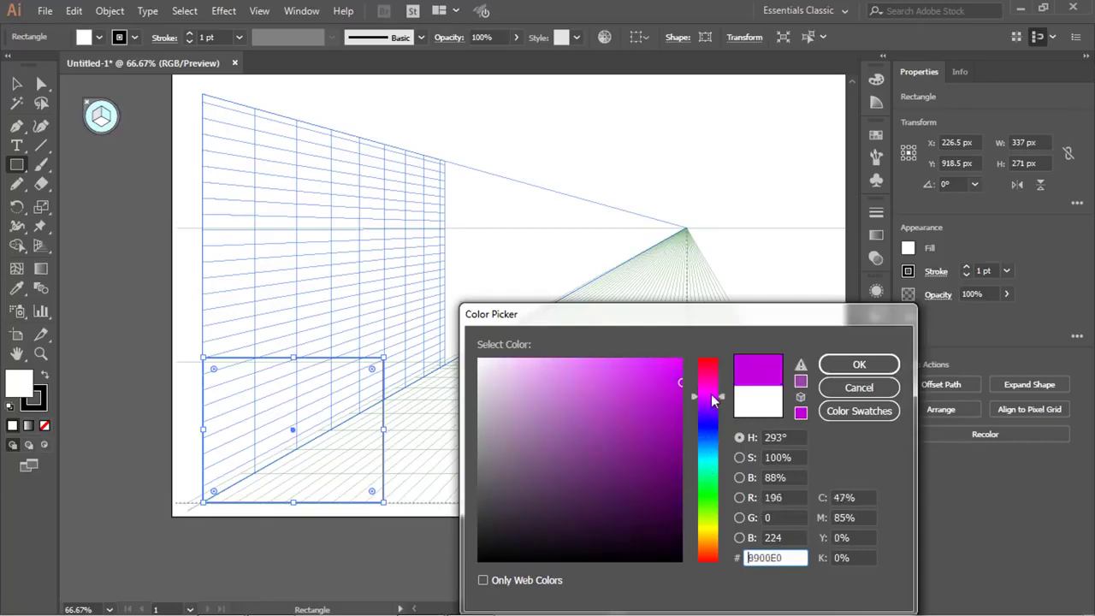
{"action": "left_click", "coordinate": [666, 380]}
{"action": "left_click", "coordinate": [858, 362]}
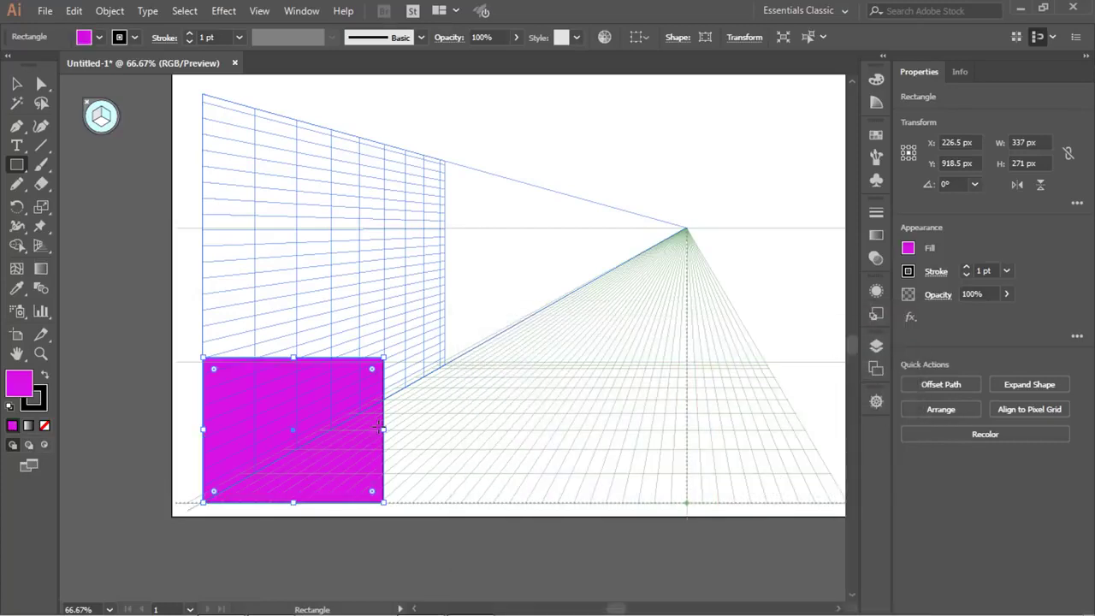
Activate the left grid plane and draw the box's side face from the front rectangle's lower inner corner toward the vanishing point.
{"action": "left_click", "coordinate": [98, 118]}
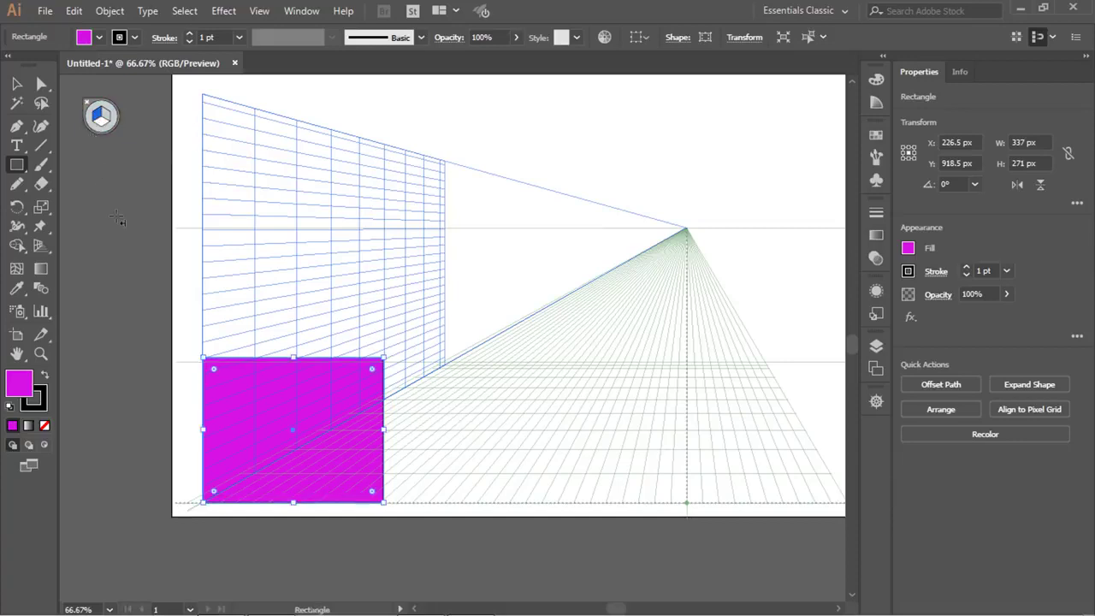
{"action": "left_click", "coordinate": [448, 409], "text": "ctrl"}
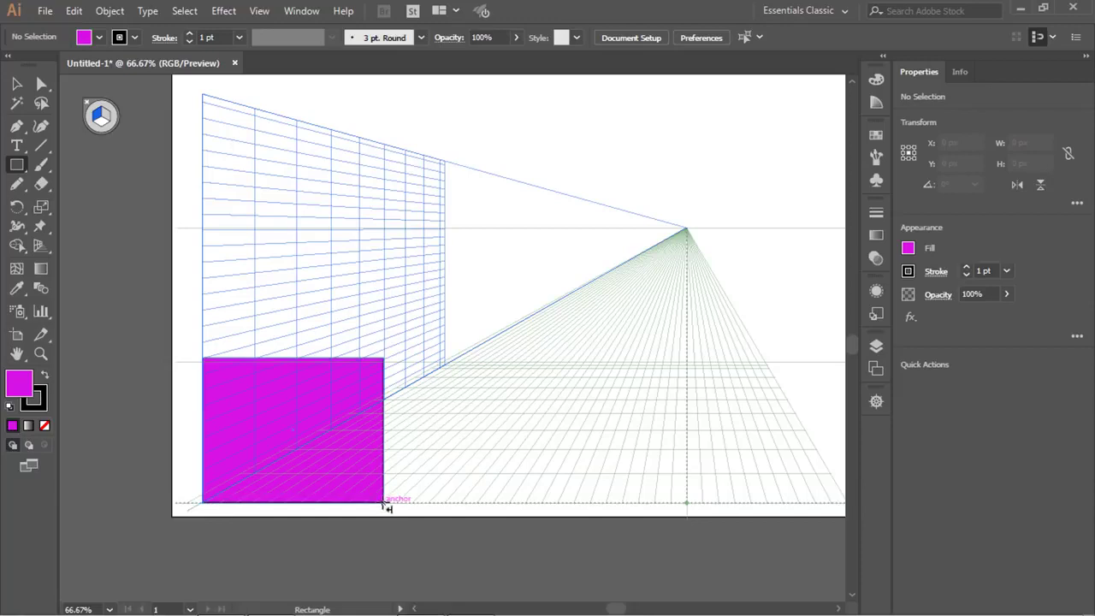
{"action": "scroll", "coordinate": [388, 508], "scroll_direction": "up", "scroll_amount": 3}
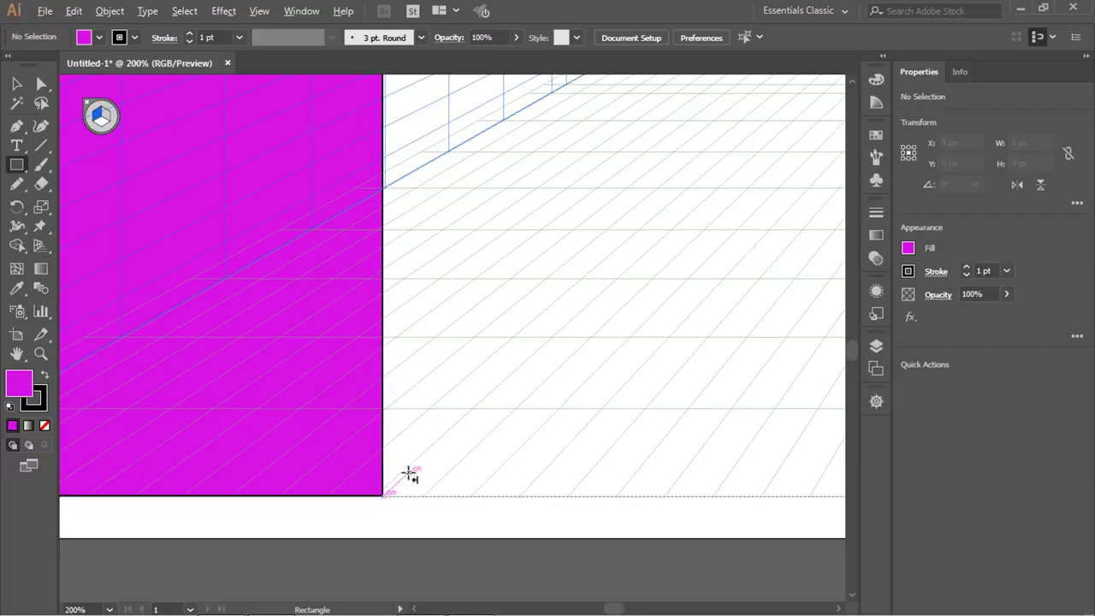
{"action": "scroll", "coordinate": [385, 500], "scroll_direction": "down", "scroll_amount": 3}
{"action": "left_click_drag", "start_coordinate": [399, 492], "coordinate": [503, 304]}
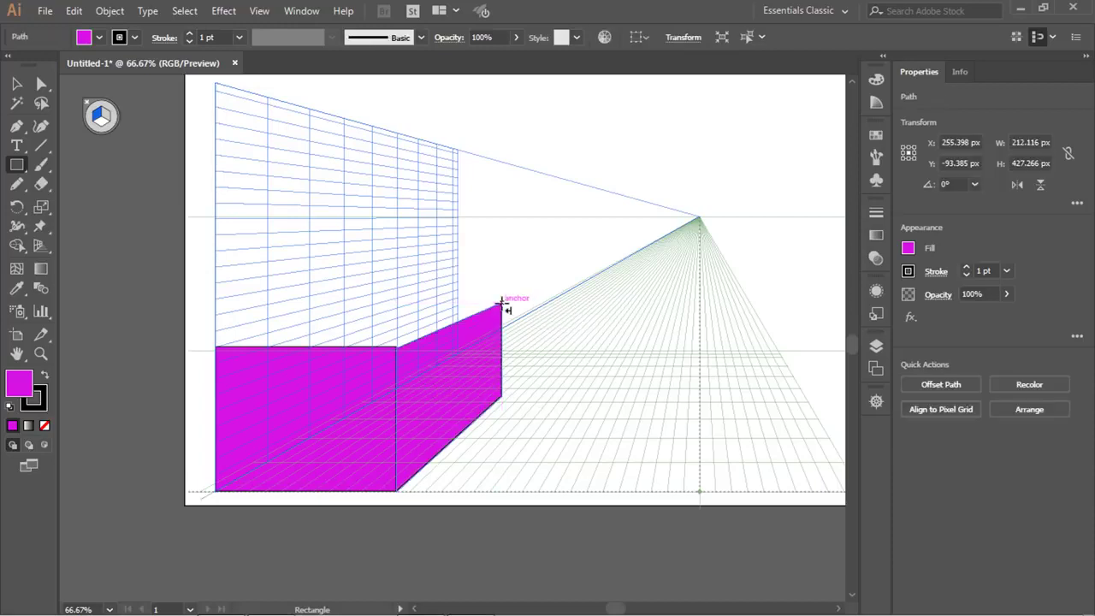
Activate the horizontal grid plane and draw the box's top face back from the front rectangle's upper edge.
{"action": "left_click", "coordinate": [101, 122]}
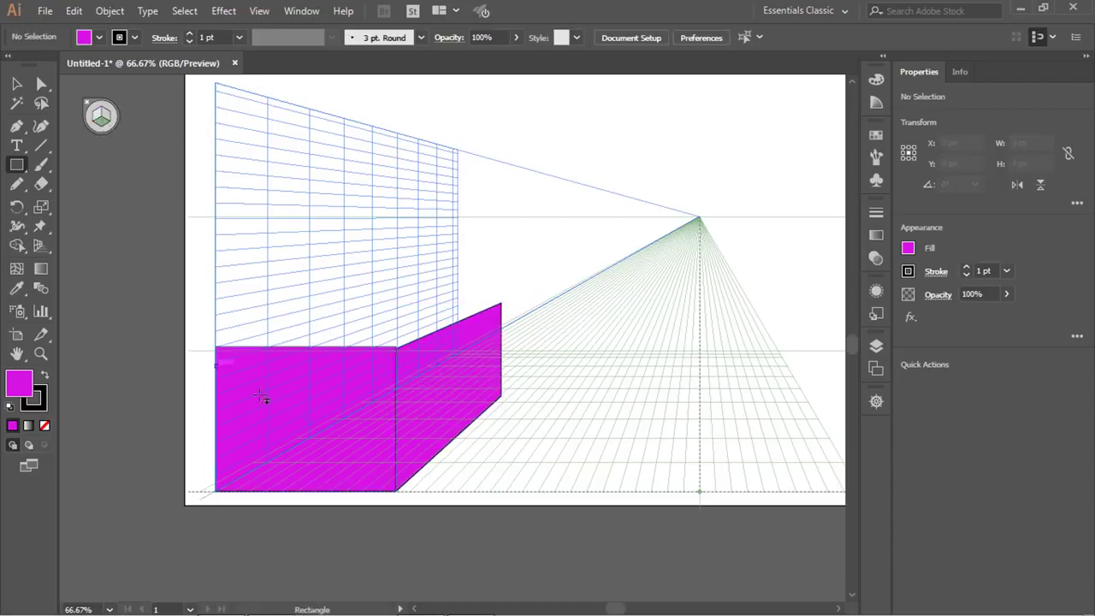
{"action": "left_click_drag", "start_coordinate": [396, 345], "coordinate": [376, 307]}
{"action": "scroll", "coordinate": [355, 357], "scroll_direction": "up", "scroll_amount": 2}
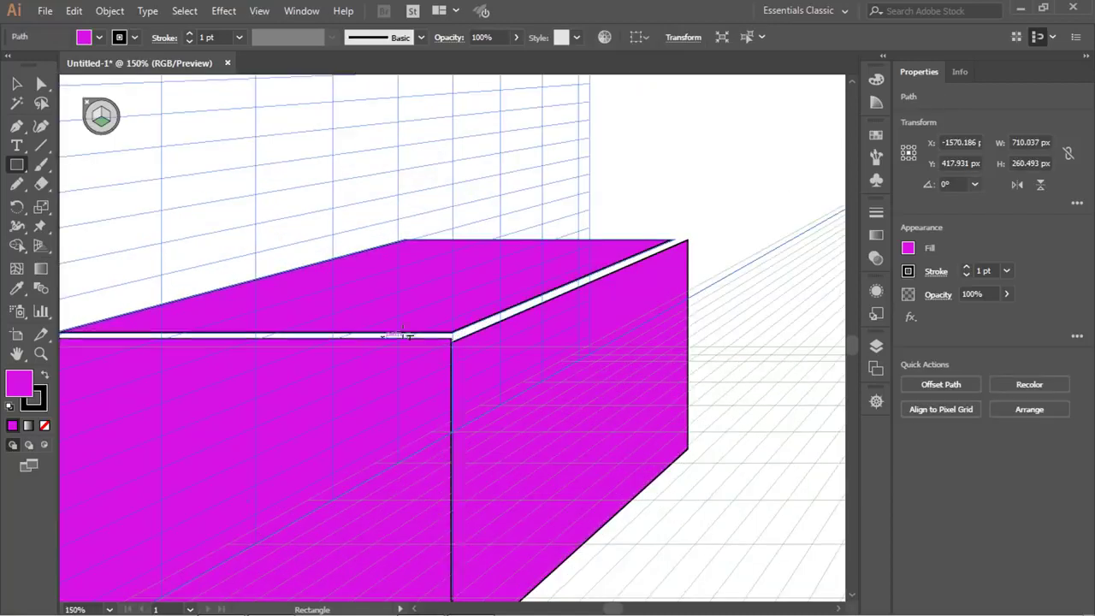
{"action": "scroll", "coordinate": [355, 357], "scroll_direction": "up", "scroll_amount": 2}
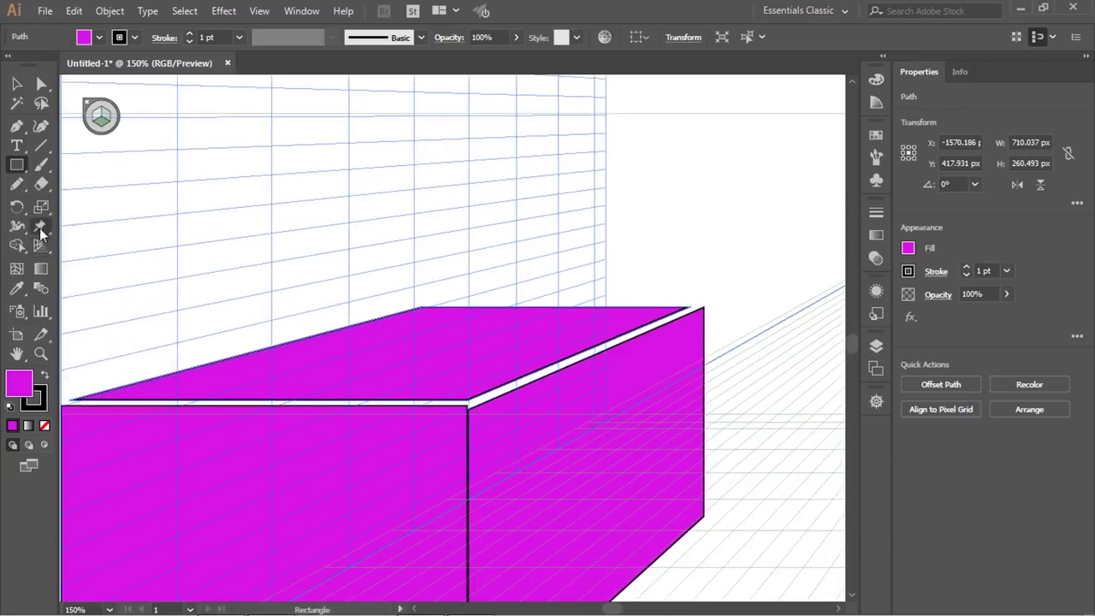
Move the top face in perspective onto the front rectangle's upper edge and stretch its side to meet the side face.
{"action": "left_click_drag", "start_coordinate": [39, 246], "coordinate": [156, 268]}
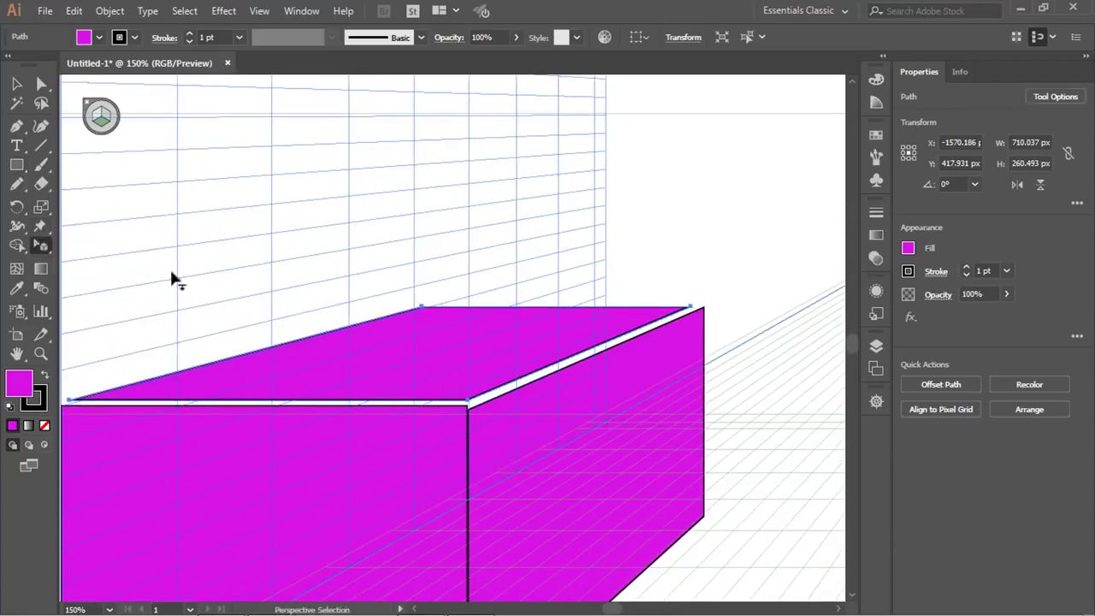
{"action": "left_click_drag", "start_coordinate": [408, 377], "coordinate": [432, 352]}
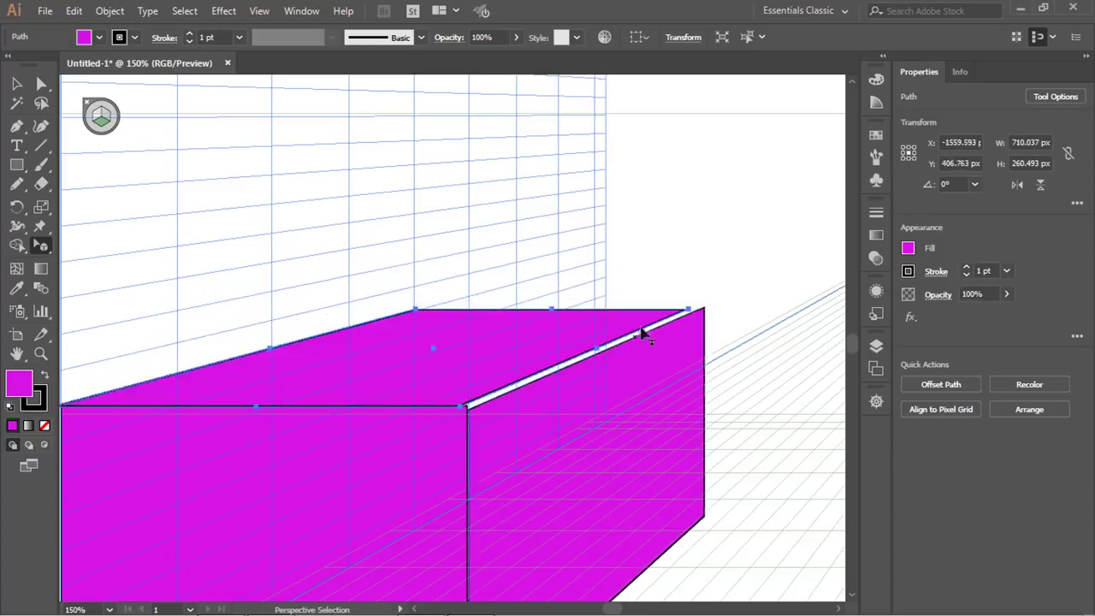
{"action": "left_click_drag", "start_coordinate": [695, 317], "coordinate": [708, 313]}
{"action": "scroll", "coordinate": [471, 411], "scroll_direction": "up", "scroll_amount": 4}
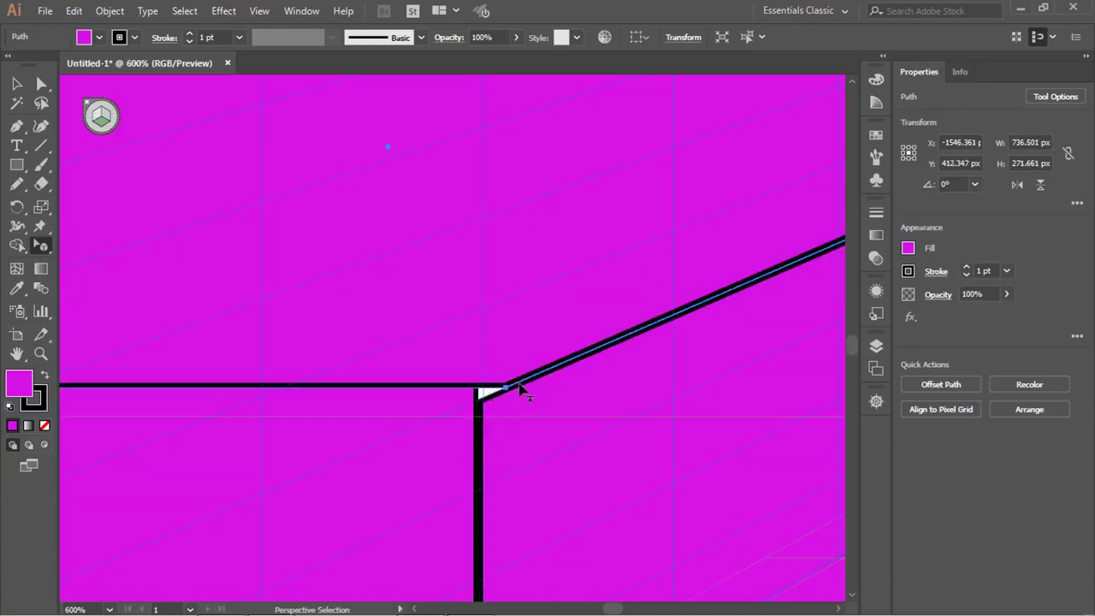
{"action": "left_click_drag", "start_coordinate": [477, 393], "coordinate": [475, 396]}
Select the side face in perspective and raise its upper edge to close the gap with the top face.
{"action": "left_click", "coordinate": [491, 413]}
{"action": "scroll", "coordinate": [479, 407], "scroll_direction": "down", "scroll_amount": 2}
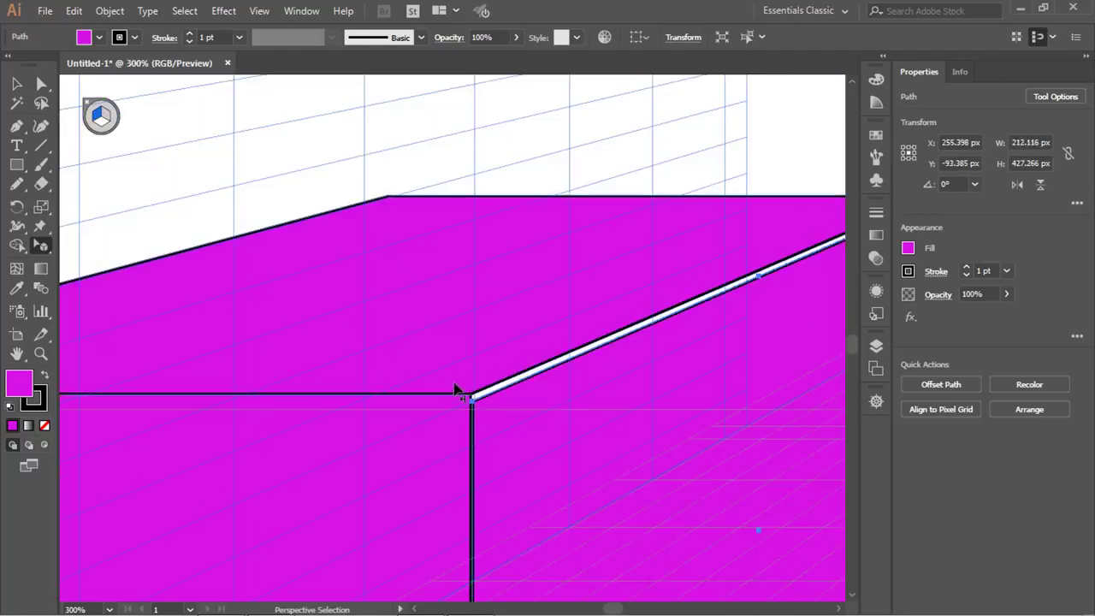
{"action": "scroll", "coordinate": [491, 384], "scroll_direction": "down", "scroll_amount": 1}
{"action": "scroll", "coordinate": [672, 352], "scroll_direction": "up", "scroll_amount": 2}
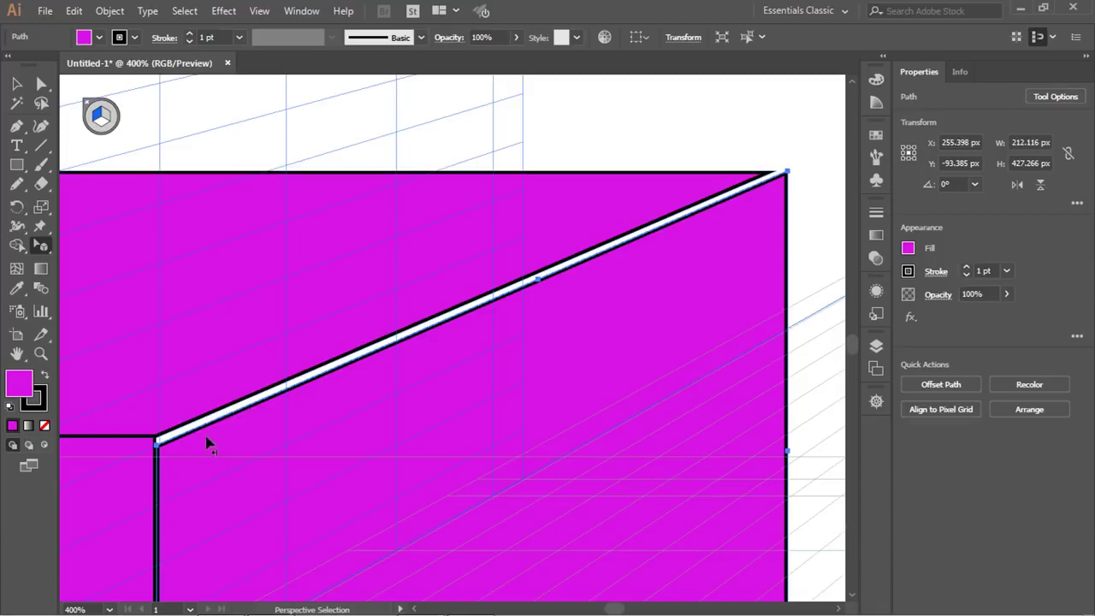
{"action": "left_click_drag", "start_coordinate": [156, 447], "coordinate": [158, 446]}
{"action": "left_click_drag", "start_coordinate": [538, 278], "coordinate": [533, 293]}
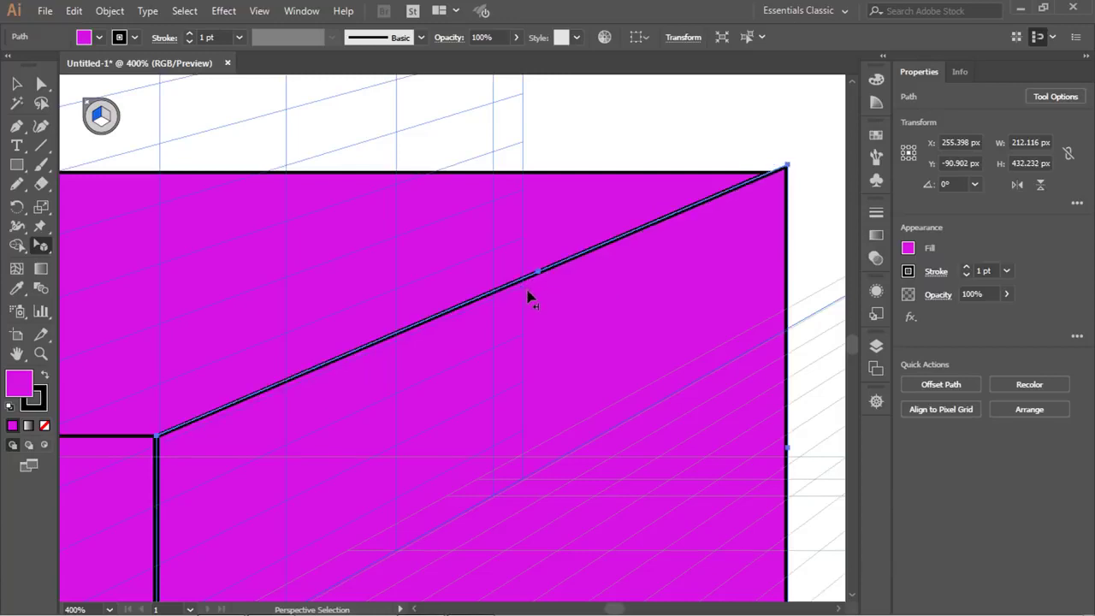
Pull the side face's far edge inward to line up with the top face's back corner, and deselect it.
{"action": "scroll", "coordinate": [533, 293], "scroll_direction": "down", "scroll_amount": 5}
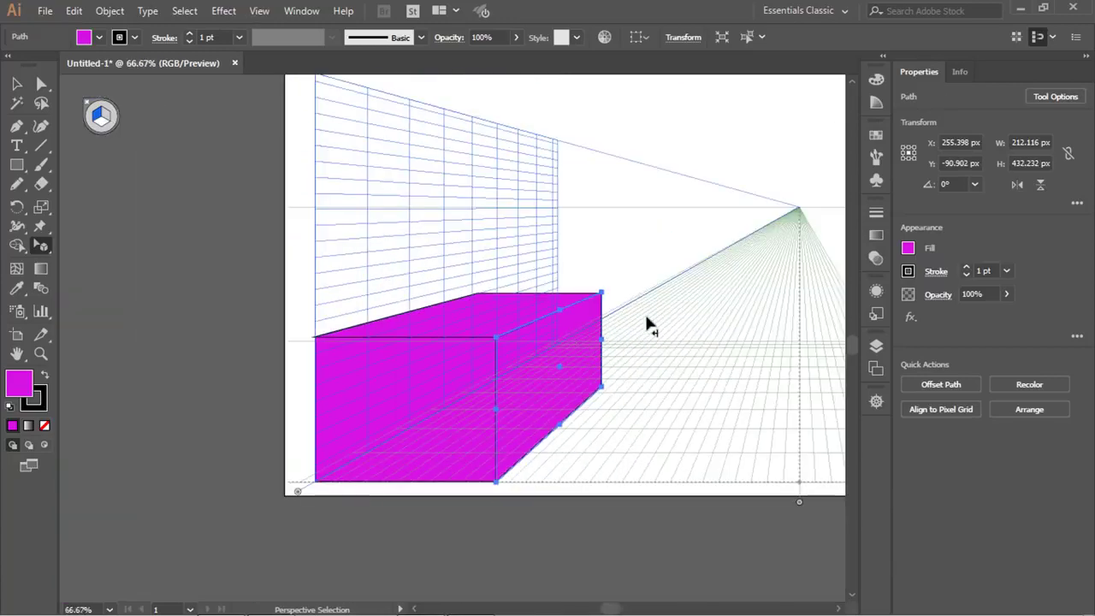
{"action": "left_click", "coordinate": [687, 326]}
{"action": "left_click", "coordinate": [587, 326]}
{"action": "scroll", "coordinate": [586, 325], "scroll_direction": "up", "scroll_amount": 4}
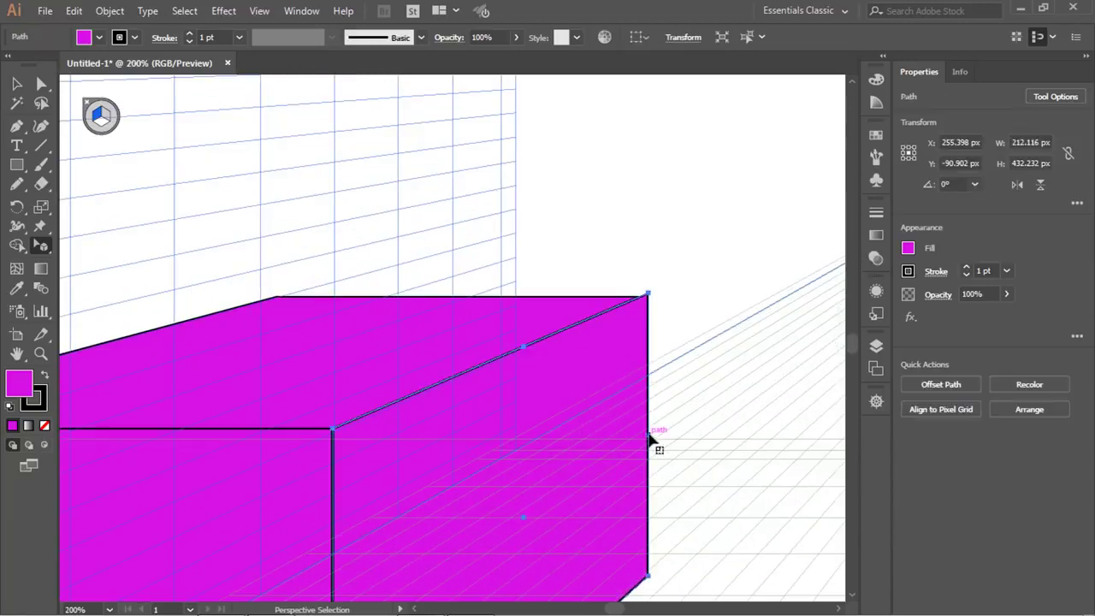
{"action": "mouse_move", "coordinate": [649, 438]}
{"action": "left_mouse_down"}
{"action": "mouse_move", "coordinate": [572, 471]}
{"action": "mouse_move", "coordinate": [630, 481]}
{"action": "mouse_move", "coordinate": [647, 445]}
{"action": "left_mouse_up"}
{"action": "left_click", "coordinate": [686, 301]}
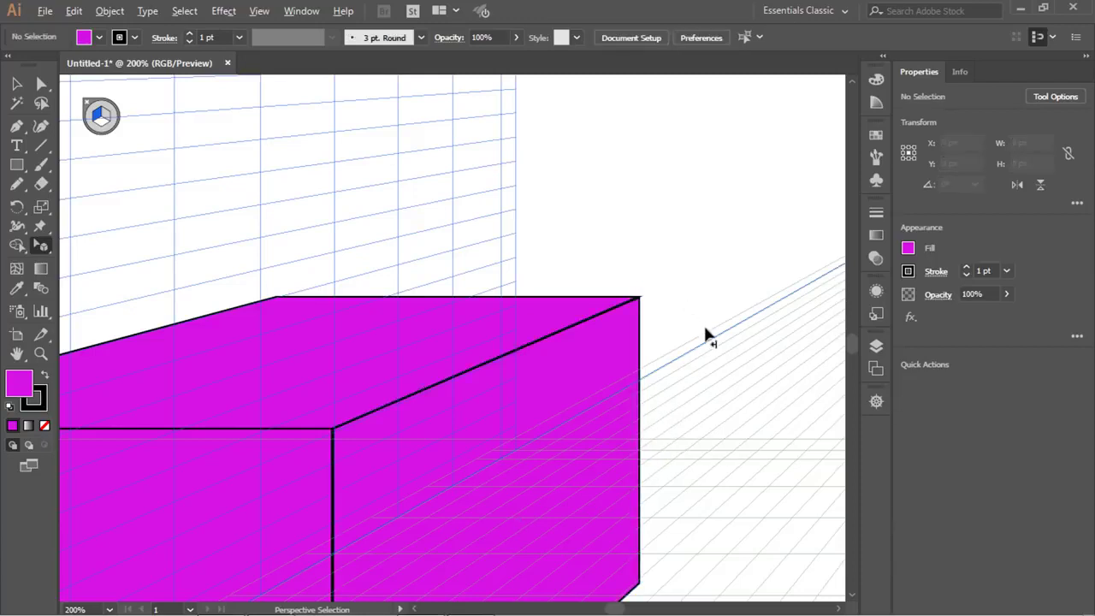
Examine how the finished magenta box's edges relate to the one-point grid and its vanishing point.
{"action": "key", "text": "ctrl+minus"}
{"action": "key", "text": "ctrl+minus"}
{"action": "key", "text": "ctrl+minus"}
{"action": "scroll", "coordinate": [318, 330], "scroll_direction": "down", "scroll_amount": 2, "text": "alt"}
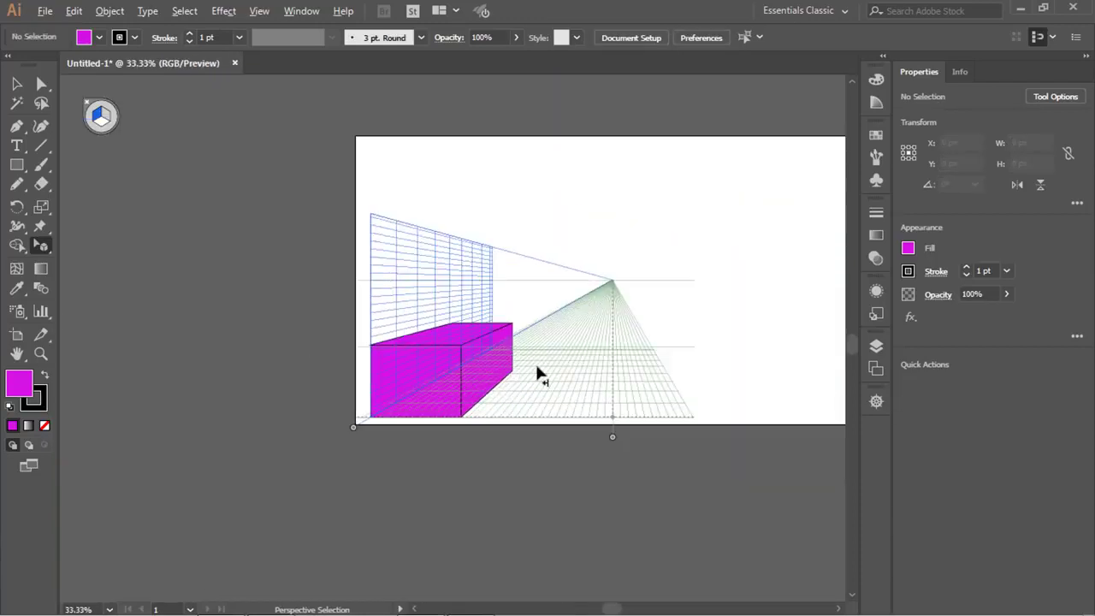
{"action": "scroll", "coordinate": [539, 374], "scroll_direction": "up", "scroll_amount": 2, "text": "alt"}
{"action": "scroll", "coordinate": [656, 279], "scroll_direction": "down", "scroll_amount": 2, "text": "alt"}
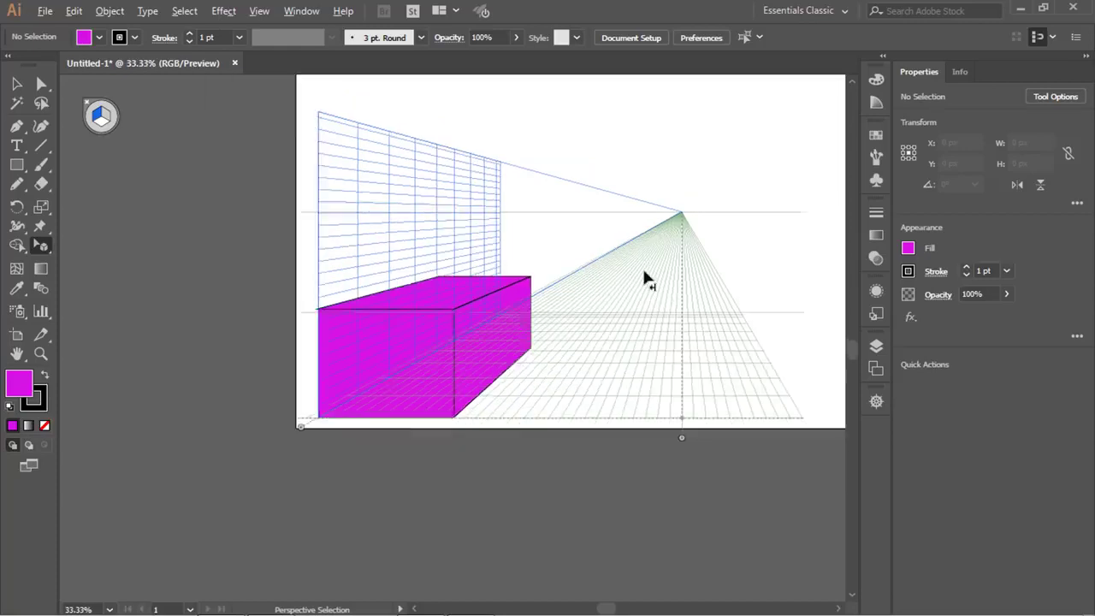
{"action": "left_click_drag", "start_coordinate": [691, 252], "coordinate": [461, 323]}
{"action": "scroll", "coordinate": [454, 338], "scroll_direction": "up", "scroll_amount": 1, "text": "alt"}
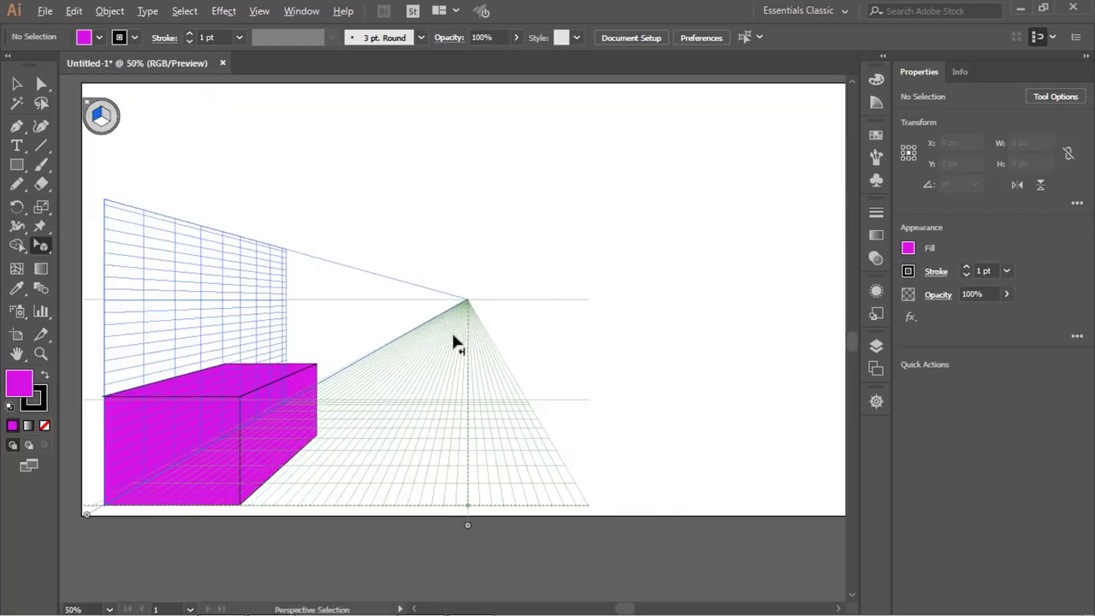
{"action": "left_click_drag", "start_coordinate": [425, 364], "coordinate": [468, 391]}
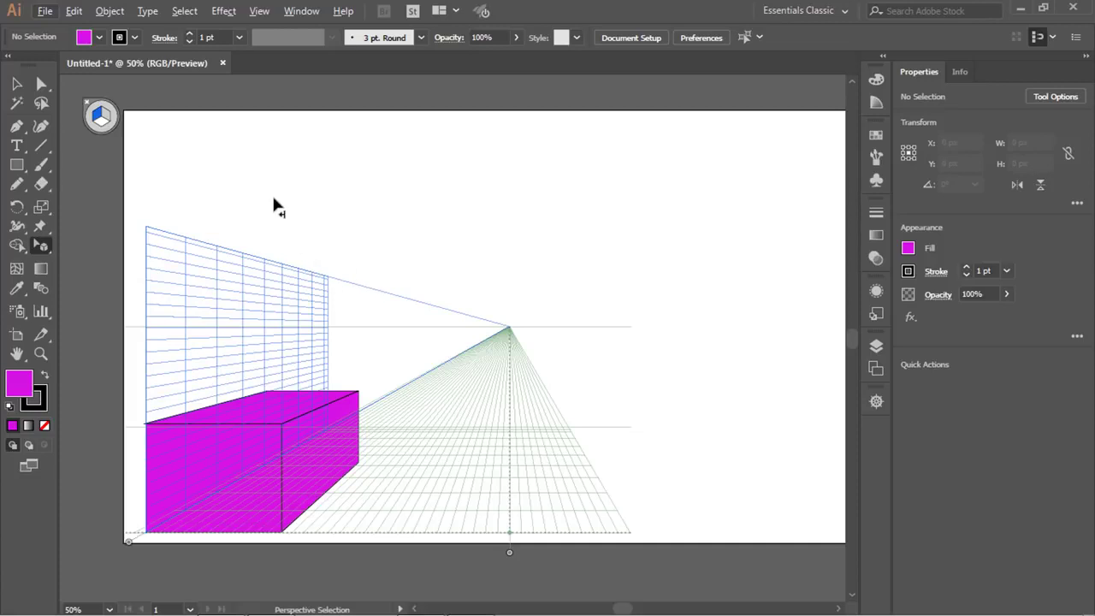
{"action": "scroll", "coordinate": [506, 318], "scroll_direction": "down", "scroll_amount": 1, "text": "alt"}
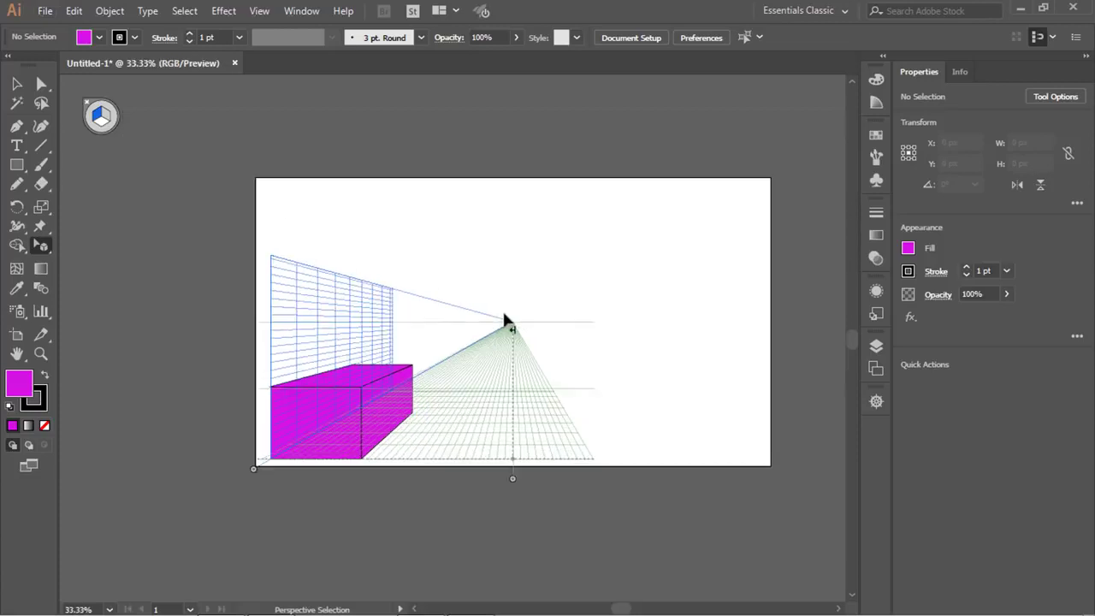
{"action": "scroll", "coordinate": [502, 332], "scroll_direction": "up", "scroll_amount": 1, "text": "alt"}
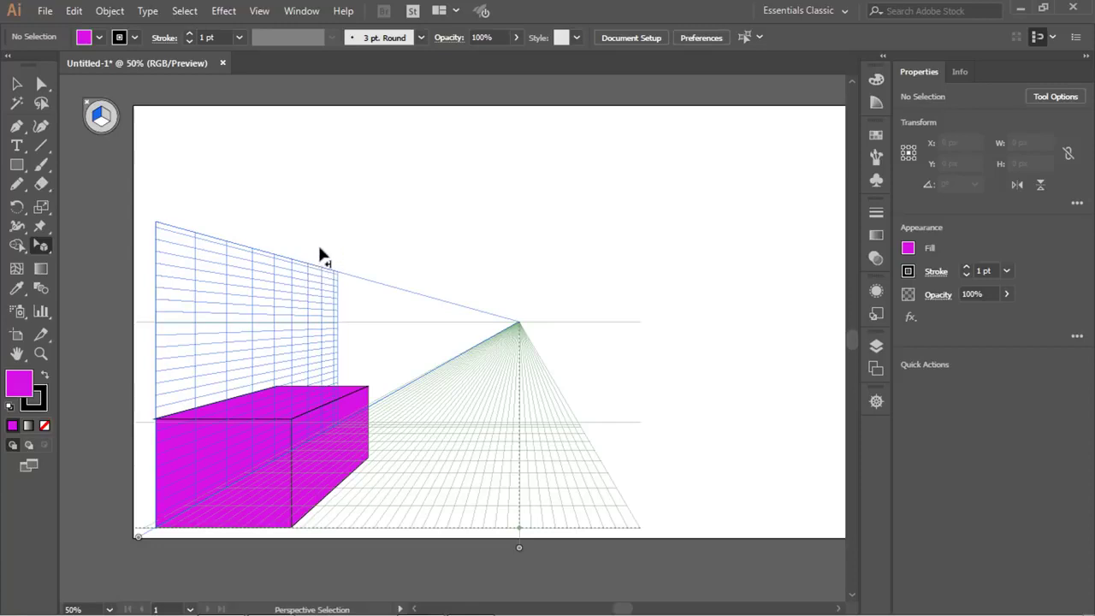
Create a new Web-Large document of 1920 x 1080 px and place its tab before Untitled-1.
{"action": "key", "text": "ctrl+n"}
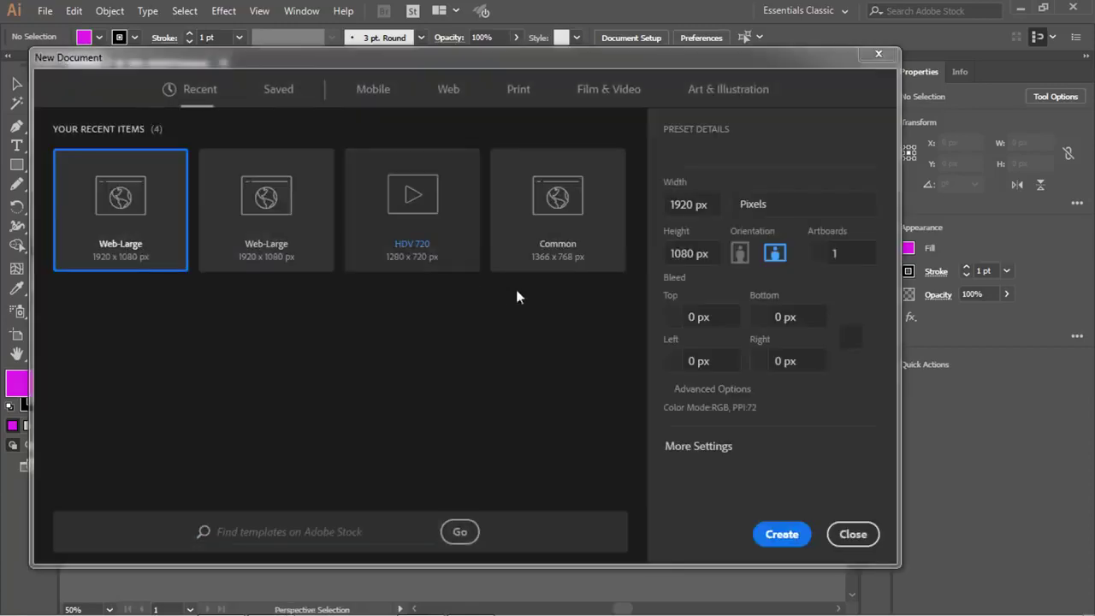
{"action": "left_click", "coordinate": [775, 530]}
{"action": "left_click_drag", "start_coordinate": [293, 73], "coordinate": [129, 65]}
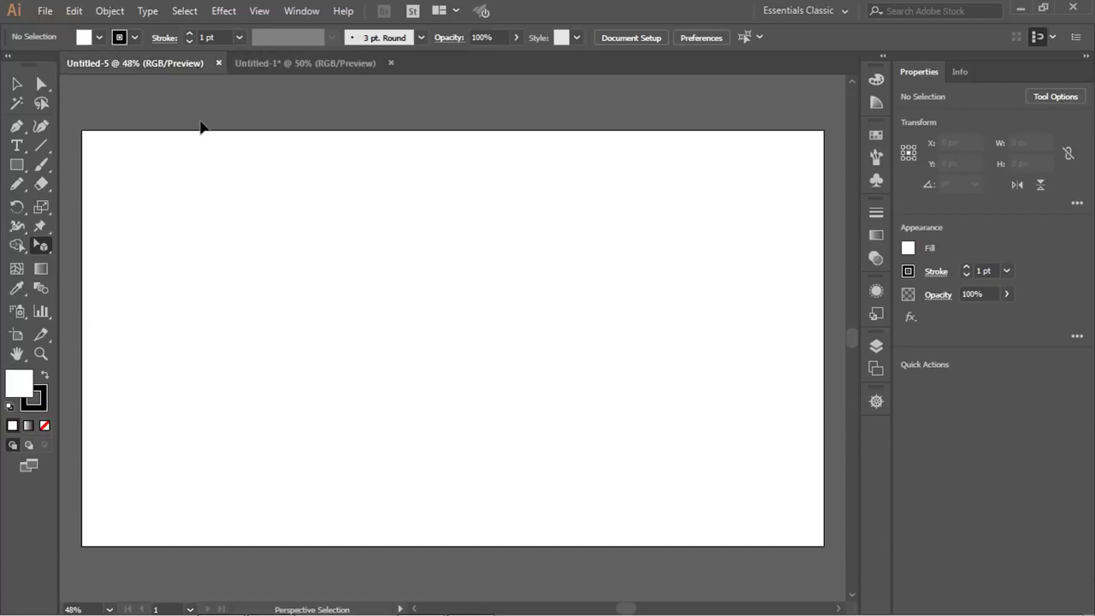
Draw an upright rectangle about 465 by 750 px on the artboard's left half and fill it with magenta ED00E2.
{"action": "left_click_drag", "start_coordinate": [19, 171], "coordinate": [78, 166]}
{"action": "mouse_move", "coordinate": [185, 201]}
{"action": "left_mouse_down"}
{"action": "mouse_move", "coordinate": [352, 445]}
{"action": "mouse_move", "coordinate": [365, 485]}
{"action": "left_mouse_up"}
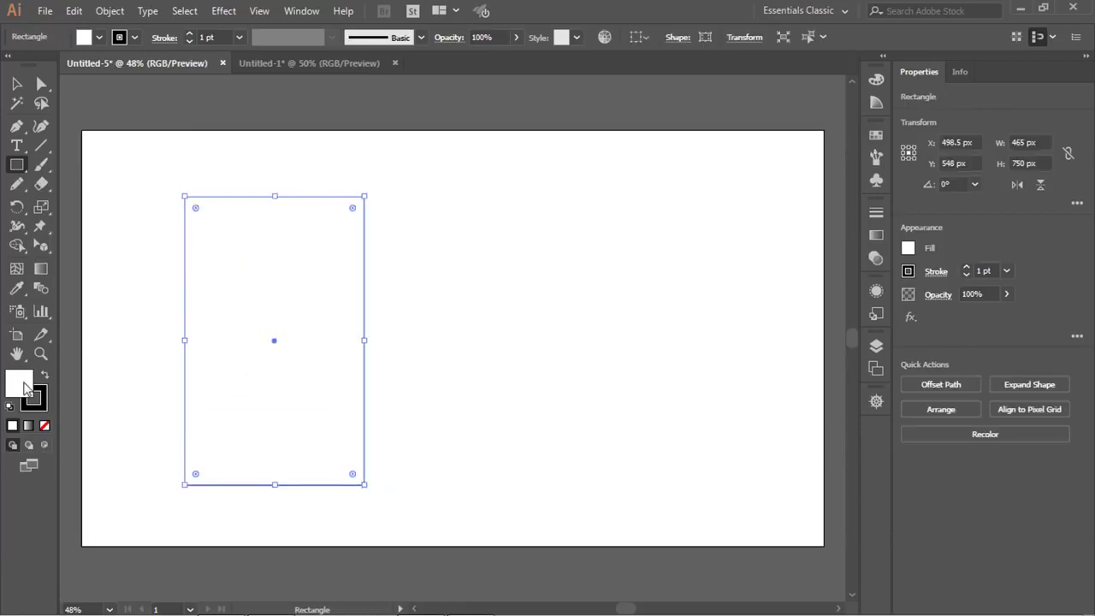
{"action": "double_click", "coordinate": [25, 387]}
{"action": "left_click_drag", "start_coordinate": [710, 396], "coordinate": [710, 393]}
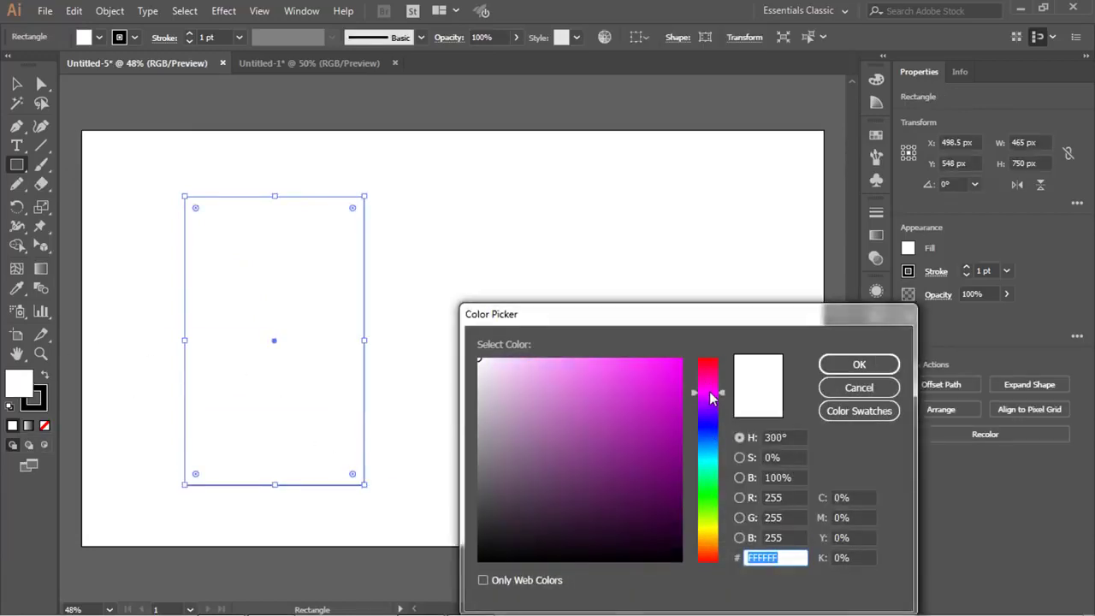
{"action": "left_click", "coordinate": [678, 374]}
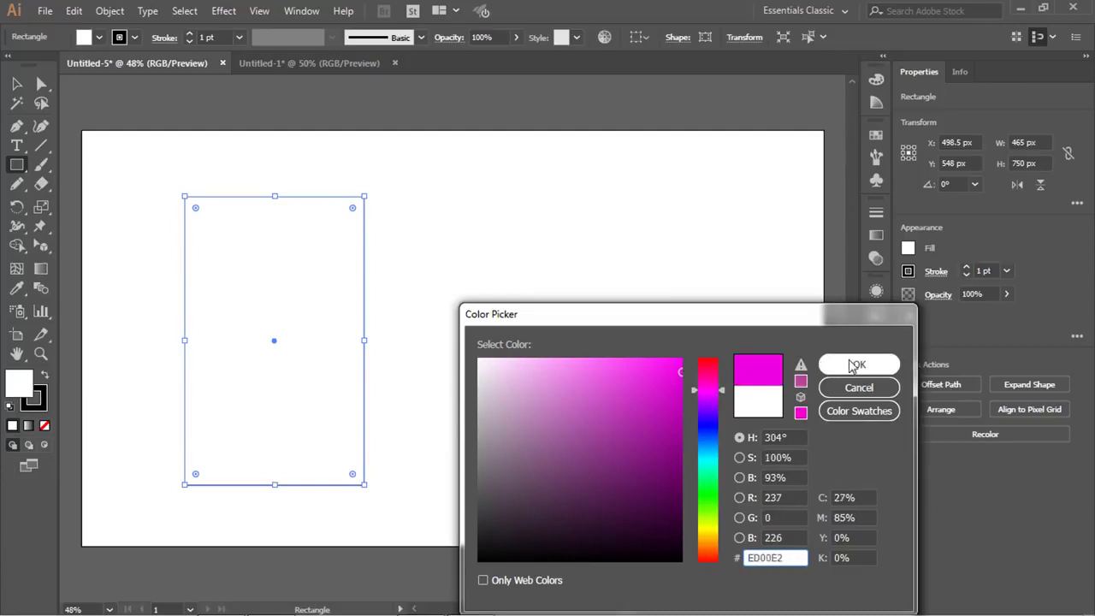
{"action": "left_click", "coordinate": [859, 365]}
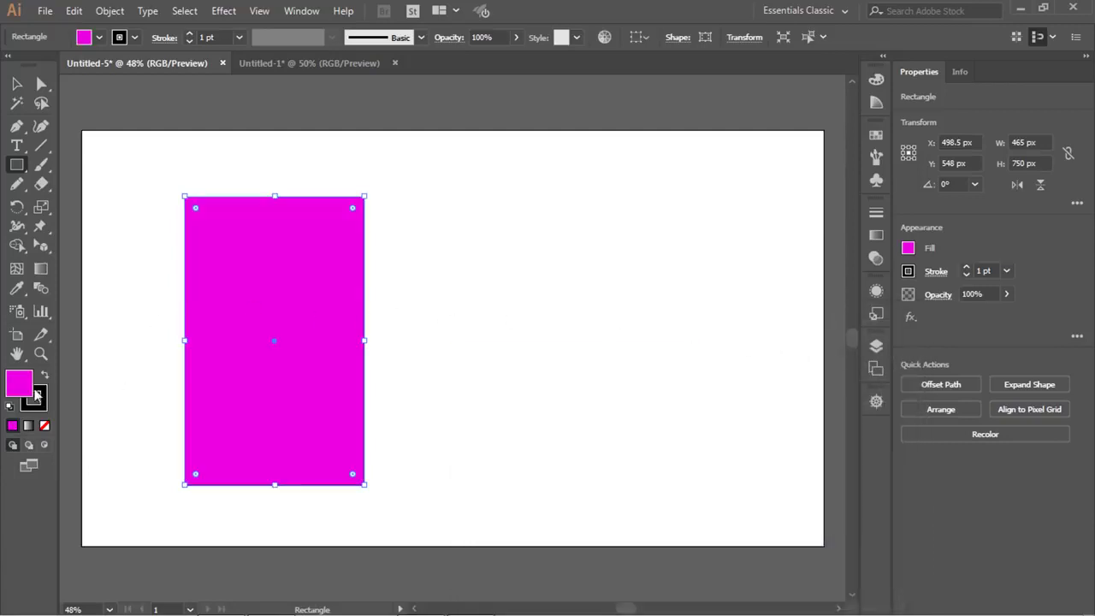
Change the large magenta rectangle's fill to dark purple 660066 and deselect it.
{"action": "double_click", "coordinate": [17, 393]}
{"action": "left_click", "coordinate": [681, 480]}
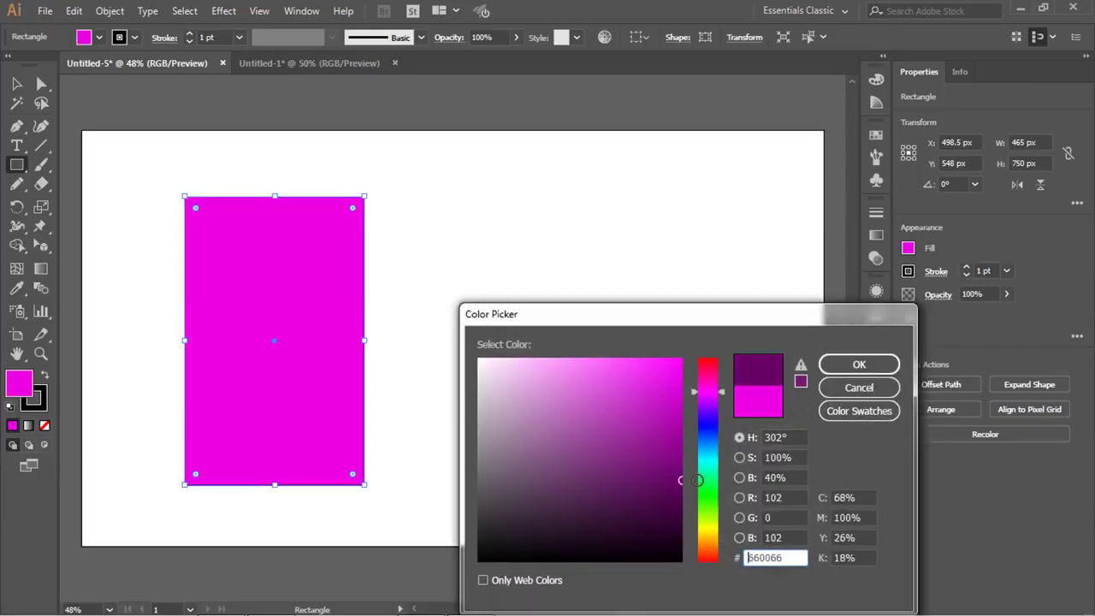
{"action": "left_click", "coordinate": [859, 362]}
{"action": "left_click", "coordinate": [428, 286], "text": "ctrl"}
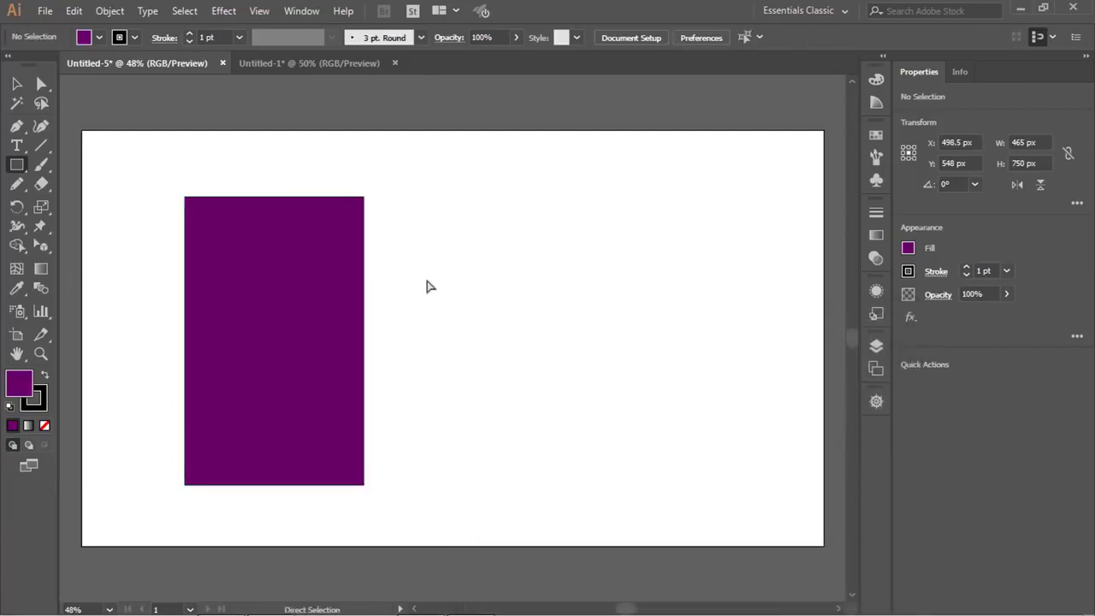
Draw a small rectangle about 90 by 110 px inside the purple rectangle's upper-left corner and fill it with light pink EC7FEF.
{"action": "scroll", "coordinate": [181, 214], "scroll_direction": "up", "scroll_amount": 1}
{"action": "scroll", "coordinate": [179, 220], "scroll_direction": "up", "scroll_amount": 1}
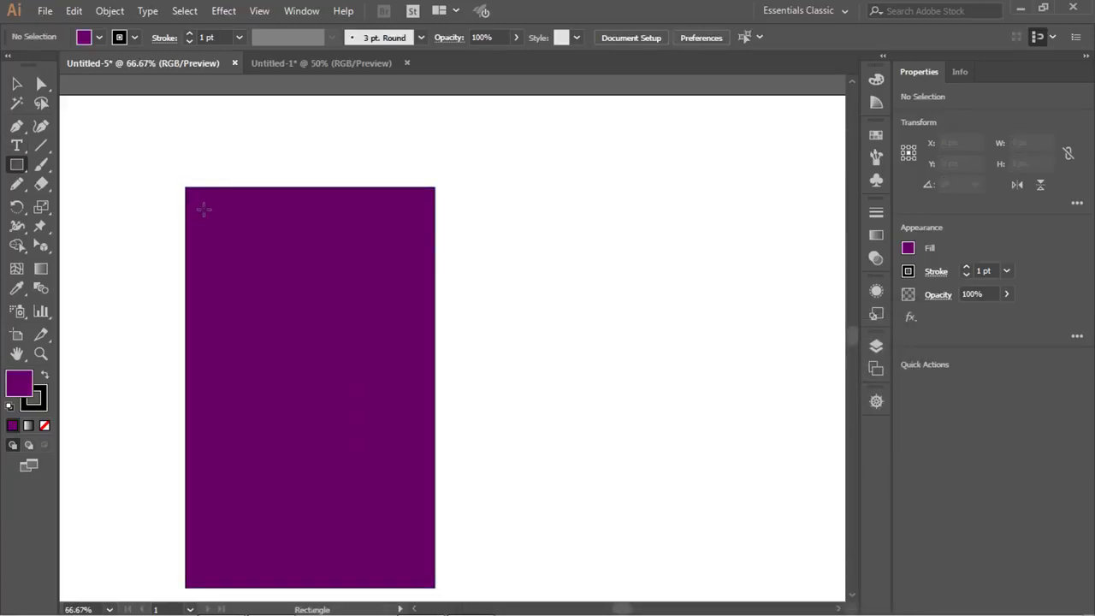
{"action": "left_click_drag", "start_coordinate": [200, 204], "coordinate": [249, 262]}
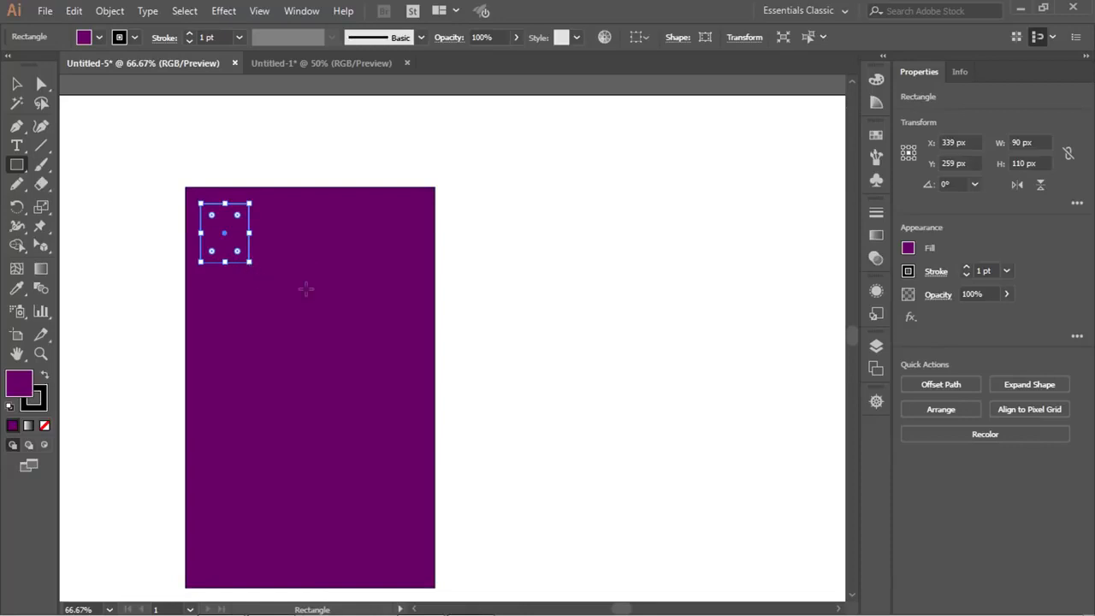
{"action": "double_click", "coordinate": [17, 387]}
{"action": "type", "text": "EC7FEF"}
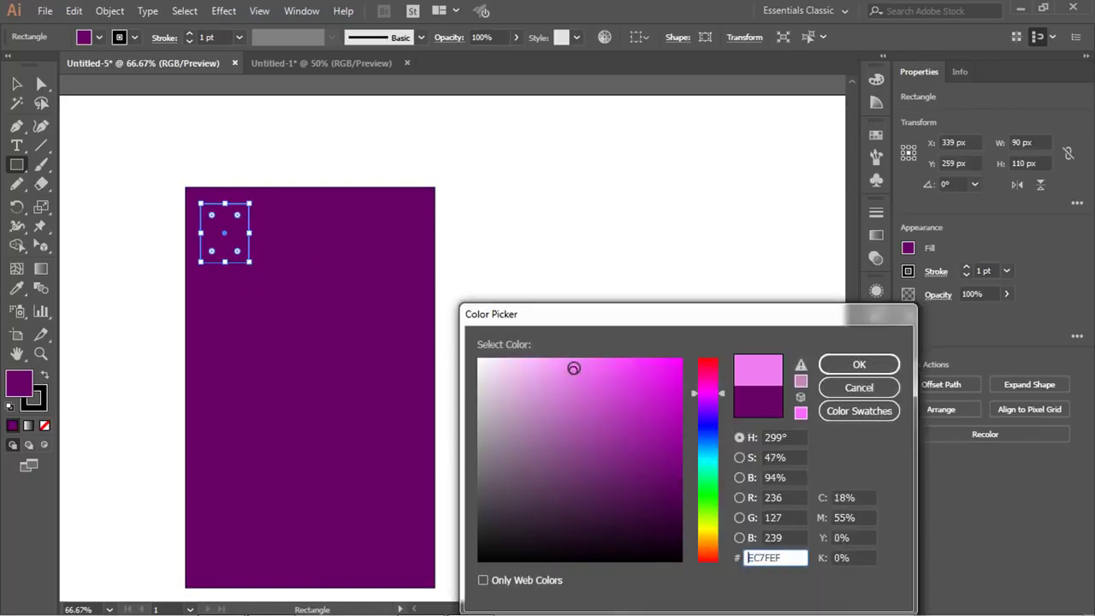
{"action": "key", "text": "Return"}
Scale the small pink rectangle down proportionally to about 64 by 78 px, keeping its upper-left corner in place.
{"action": "scroll", "coordinate": [205, 216], "scroll_direction": "up", "scroll_amount": 2}
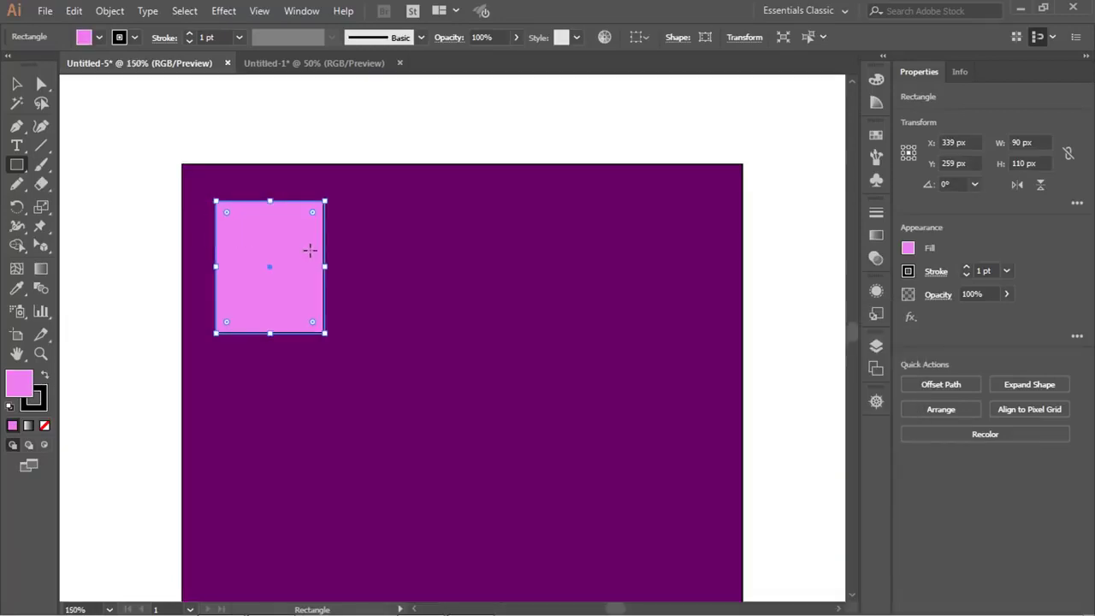
{"action": "key", "text": "v"}
{"action": "left_click_drag", "start_coordinate": [293, 246], "coordinate": [294, 232]}
{"action": "left_click_drag", "start_coordinate": [324, 319], "coordinate": [293, 296]}
{"action": "mouse_move", "coordinate": [257, 244]}
{"action": "left_mouse_down"}
{"action": "mouse_move", "coordinate": [254, 225]}
{"action": "mouse_move", "coordinate": [265, 237]}
{"action": "left_mouse_up"}
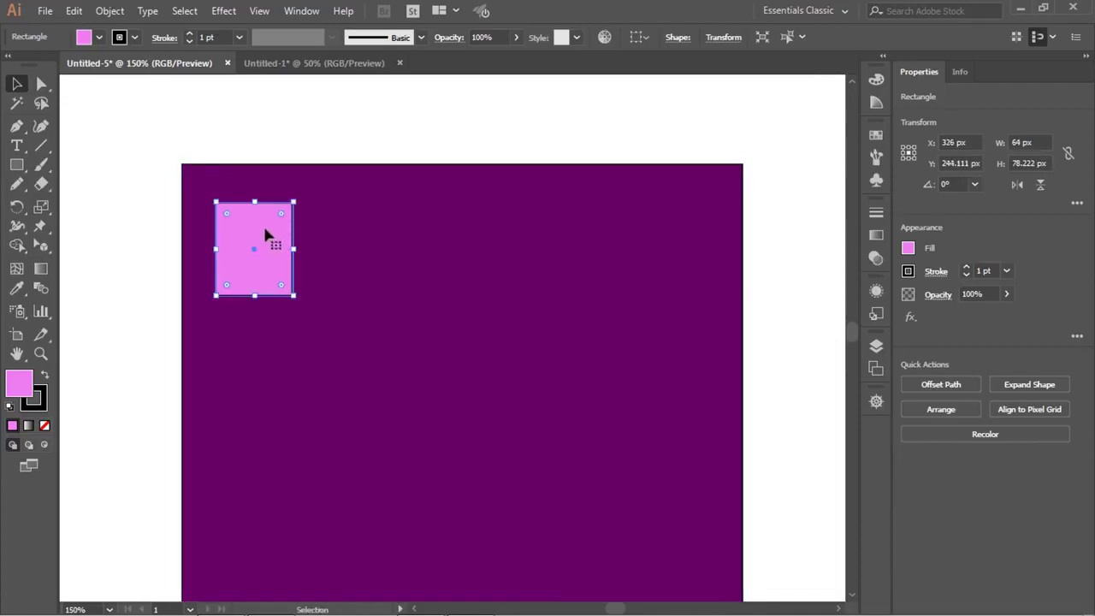
Copy the pink rectangle about 83 px horizontally to the right and repeat the copy three times for a row of five.
{"action": "scroll", "coordinate": [265, 237], "scroll_direction": "down", "scroll_amount": 4}
{"action": "scroll", "coordinate": [286, 230], "scroll_direction": "up", "scroll_amount": 4}
{"action": "scroll", "coordinate": [252, 239], "scroll_direction": "down", "scroll_amount": 2}
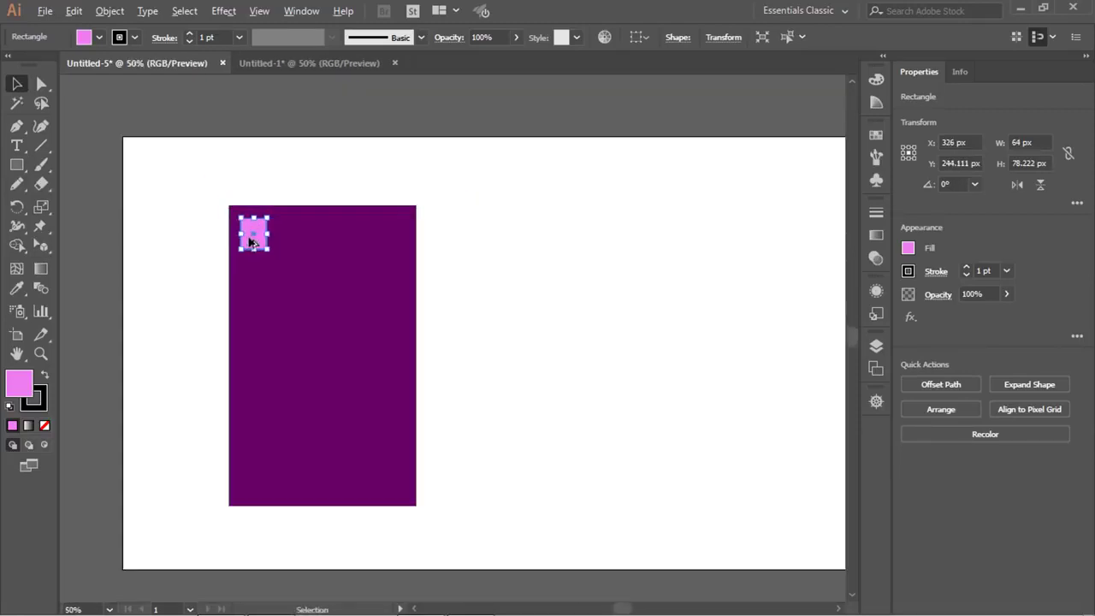
{"action": "scroll", "coordinate": [257, 252], "scroll_direction": "up", "scroll_amount": 2}
{"action": "scroll", "coordinate": [268, 264], "scroll_direction": "down", "scroll_amount": 1}
{"action": "scroll", "coordinate": [299, 264], "scroll_direction": "up", "scroll_amount": 1}
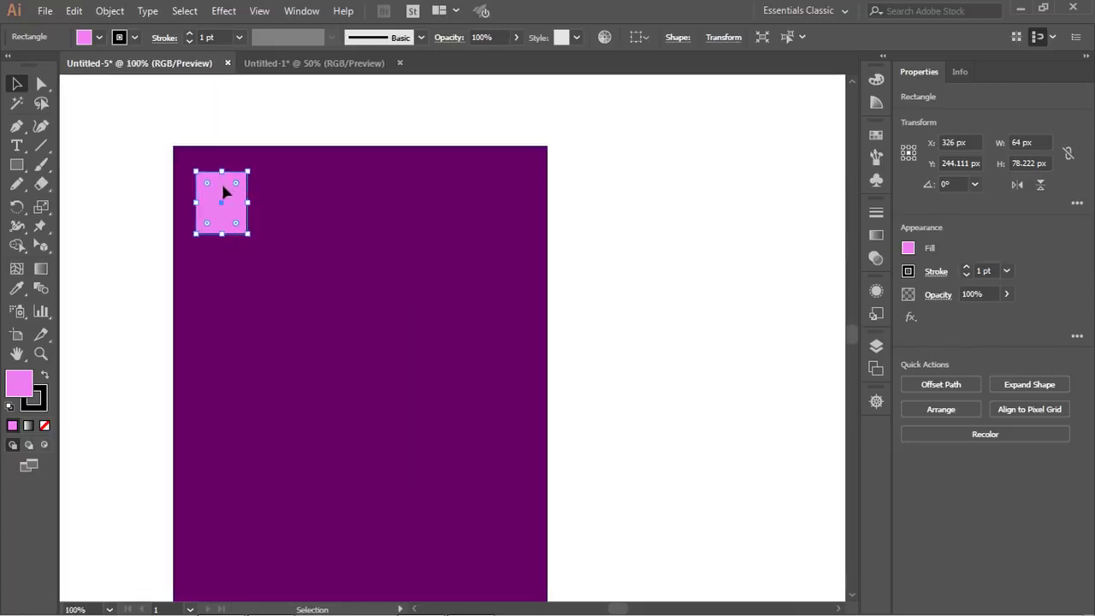
{"action": "left_click_drag", "start_coordinate": [226, 199], "coordinate": [290, 199]}
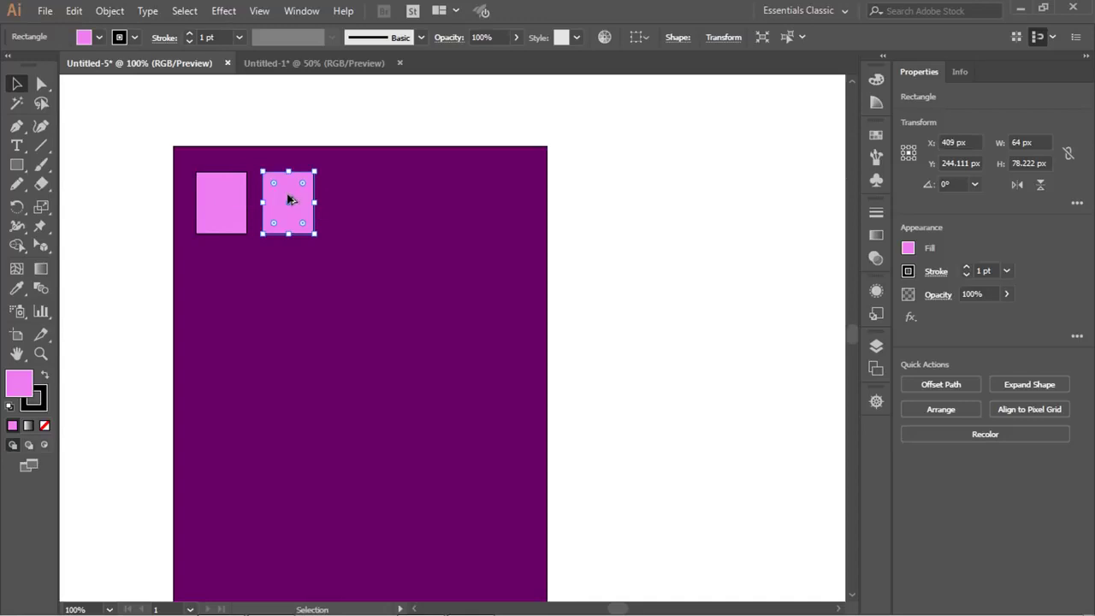
{"action": "key", "text": "a"}
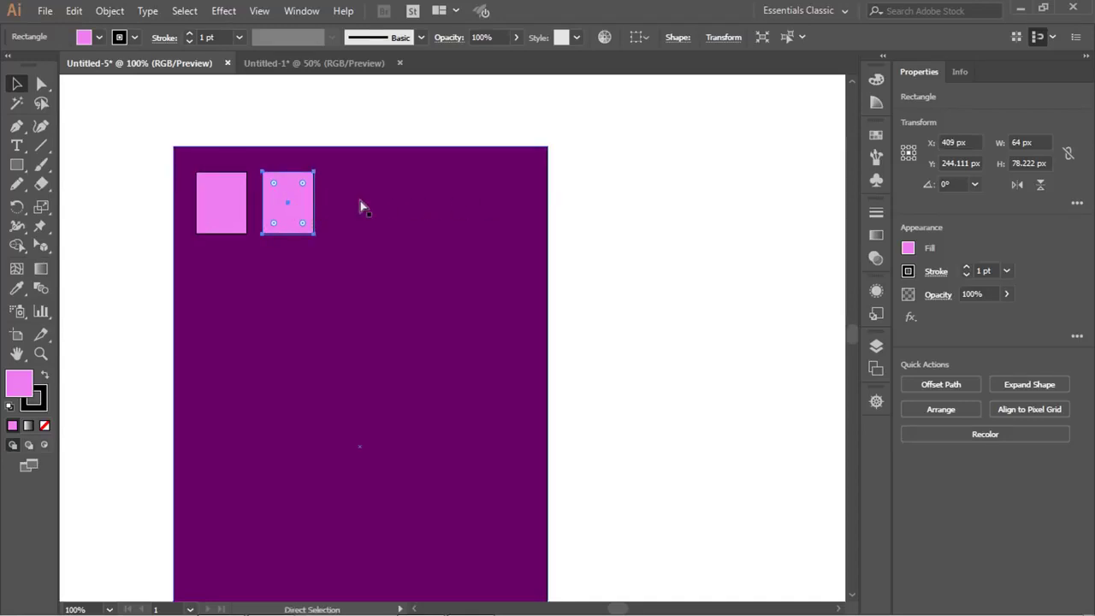
{"action": "key", "text": "ctrl+d"}
{"action": "key", "text": "ctrl+d"}
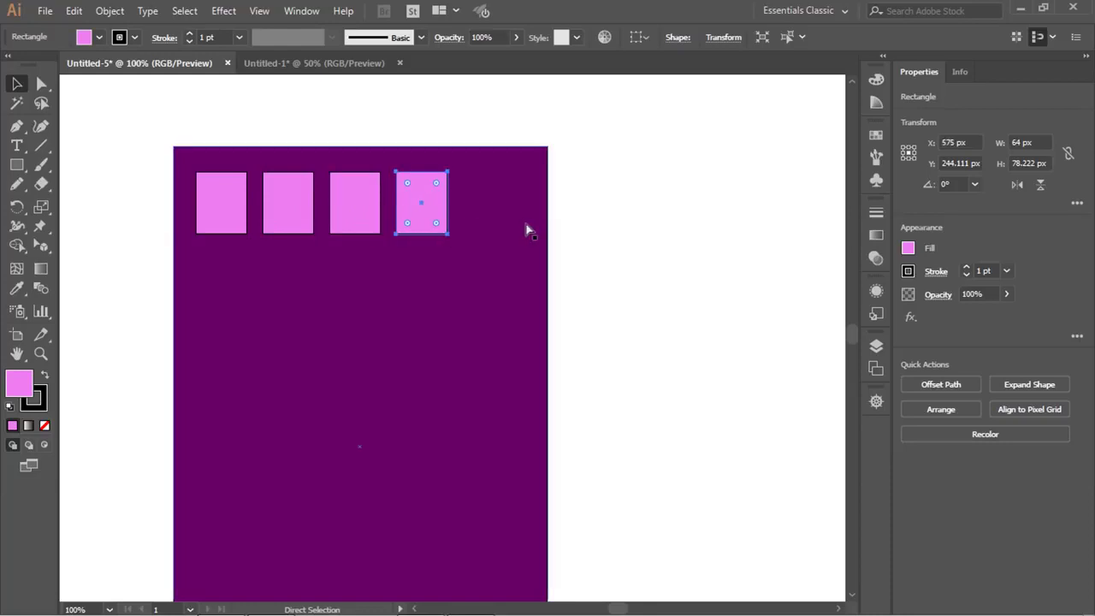
{"action": "key", "text": "ctrl+d"}
{"action": "key", "text": "v"}
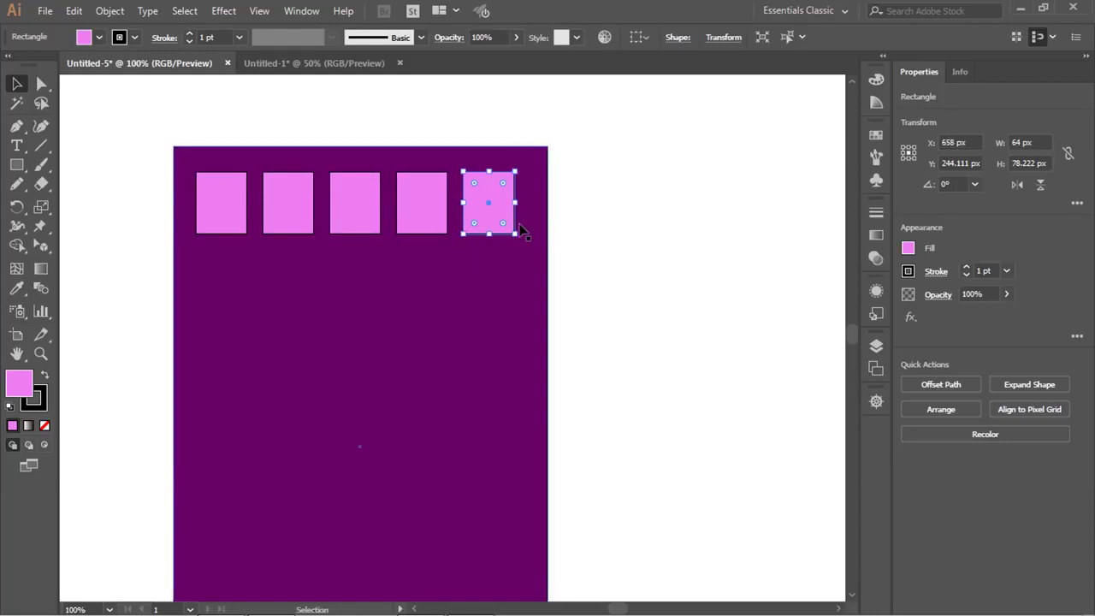
Select all five pink rectangles in the row and place a copy of them 100 px straight below.
{"action": "left_click", "coordinate": [418, 220], "text": "shift"}
{"action": "left_click", "coordinate": [360, 215], "text": "shift"}
{"action": "left_click", "coordinate": [288, 213], "text": "shift"}
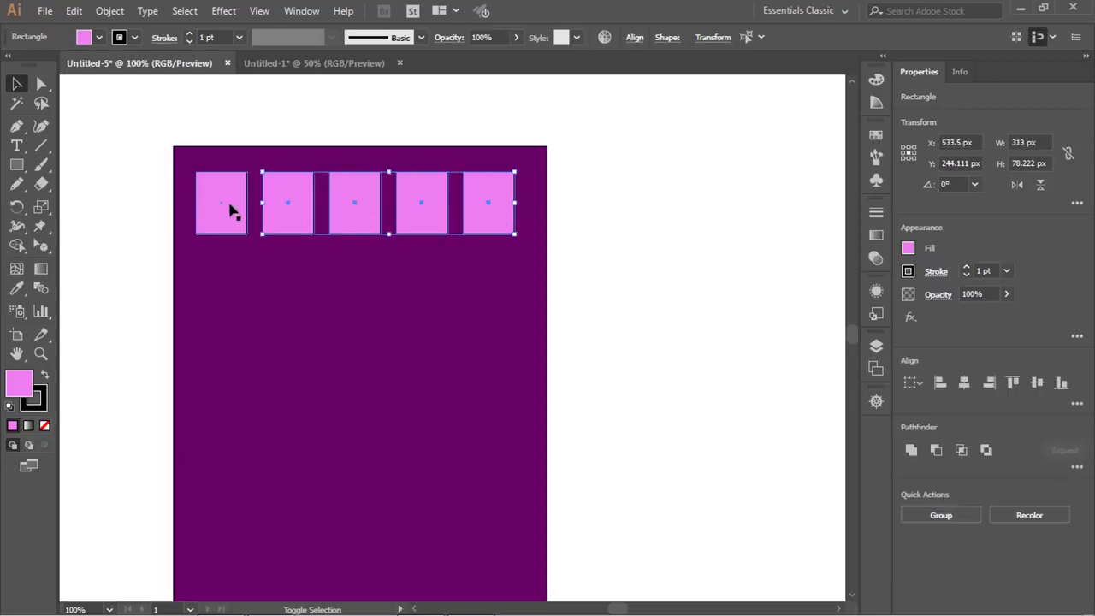
{"action": "left_click", "coordinate": [227, 207], "text": "shift"}
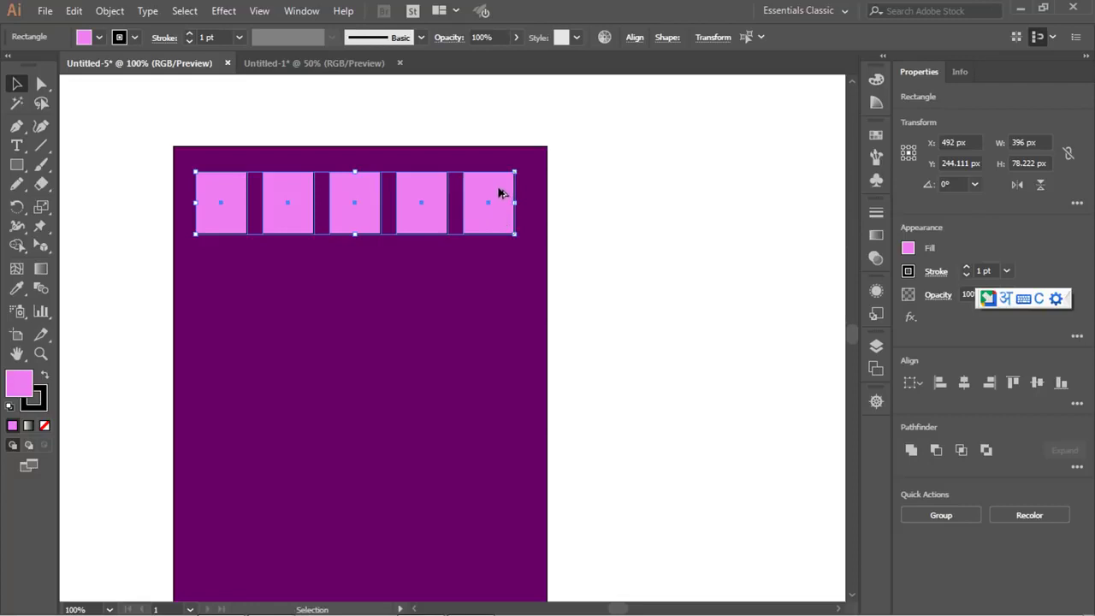
{"action": "left_click_drag", "start_coordinate": [501, 193], "coordinate": [501, 274]}
{"action": "key", "text": "a"}
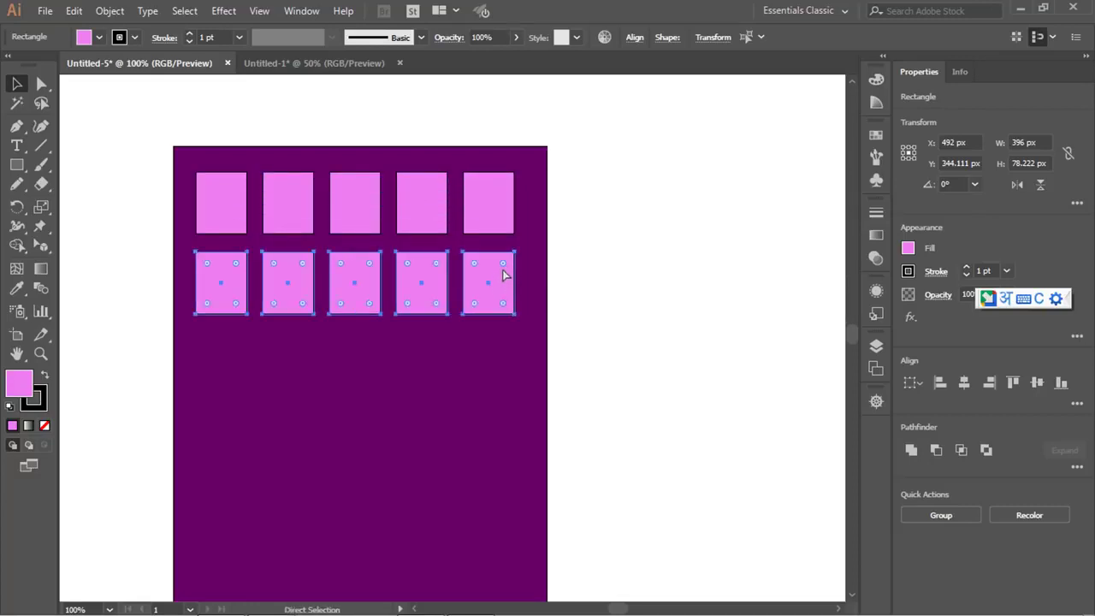
Repeat the row copy downward until seven rows of pink rectangles fill the purple rectangle.
{"action": "key", "text": "ctrl+d"}
{"action": "key", "text": "ctrl+d"}
{"action": "key", "text": "ctrl+minus"}
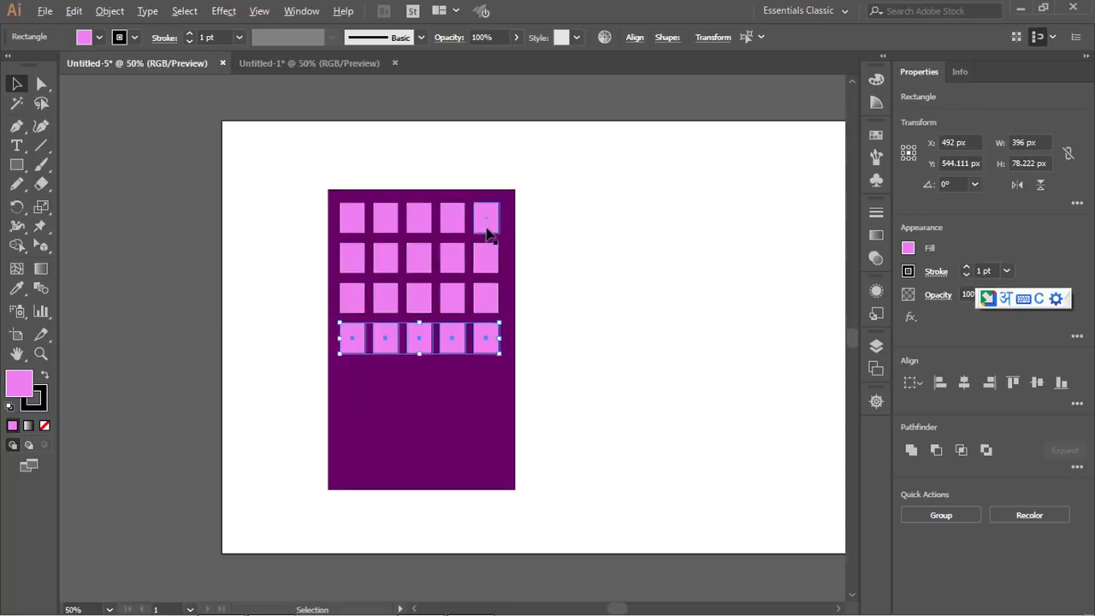
{"action": "key", "text": "ctrl+d"}
{"action": "key", "text": "ctrl+d"}
{"action": "key", "text": "ctrl+d"}
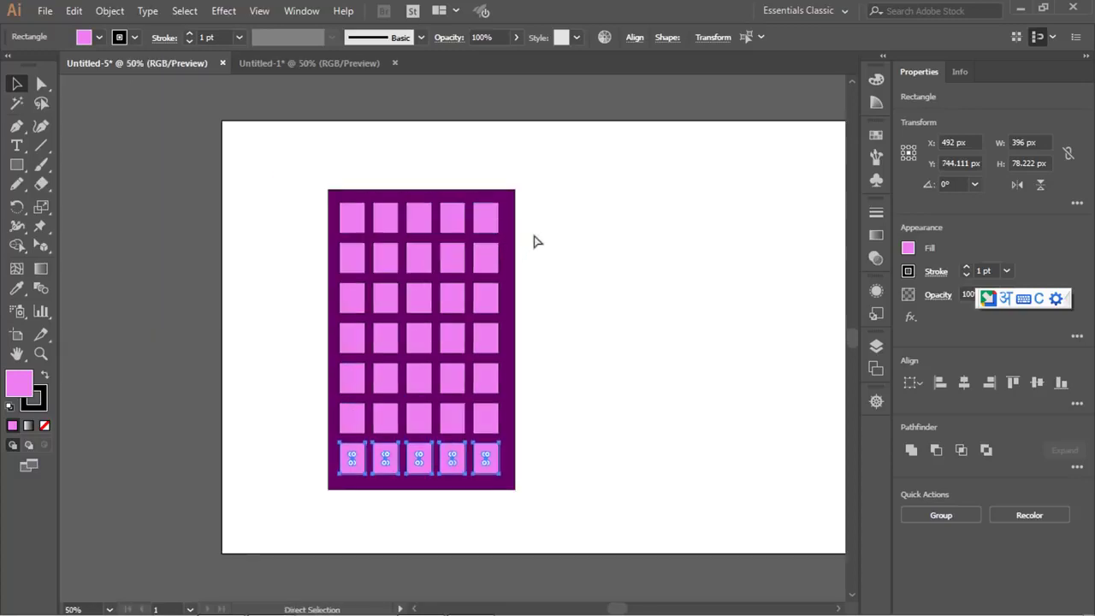
{"action": "key", "text": "v"}
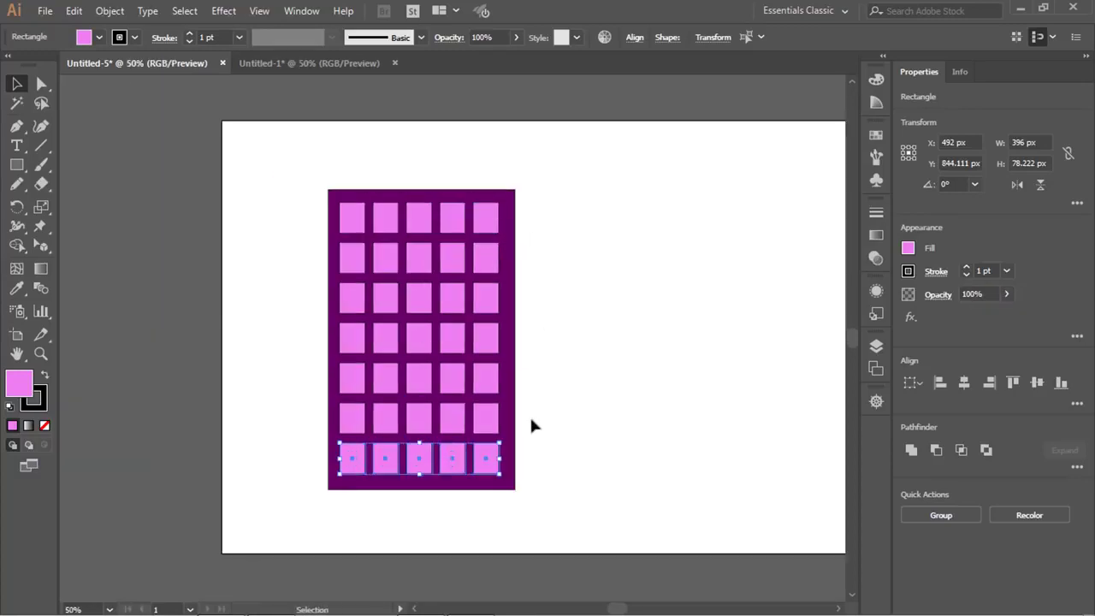
Select the purple rectangle together with all its pink rectangles and group them.
{"action": "left_click", "coordinate": [573, 395]}
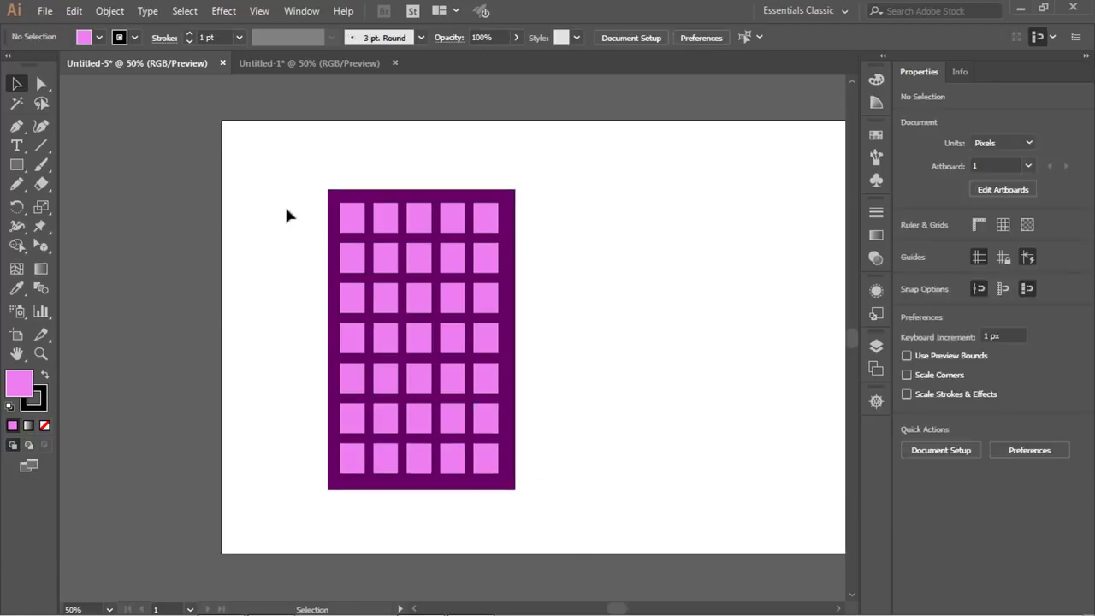
{"action": "left_click_drag", "start_coordinate": [283, 182], "coordinate": [574, 513]}
{"action": "key", "text": "ctrl+g"}
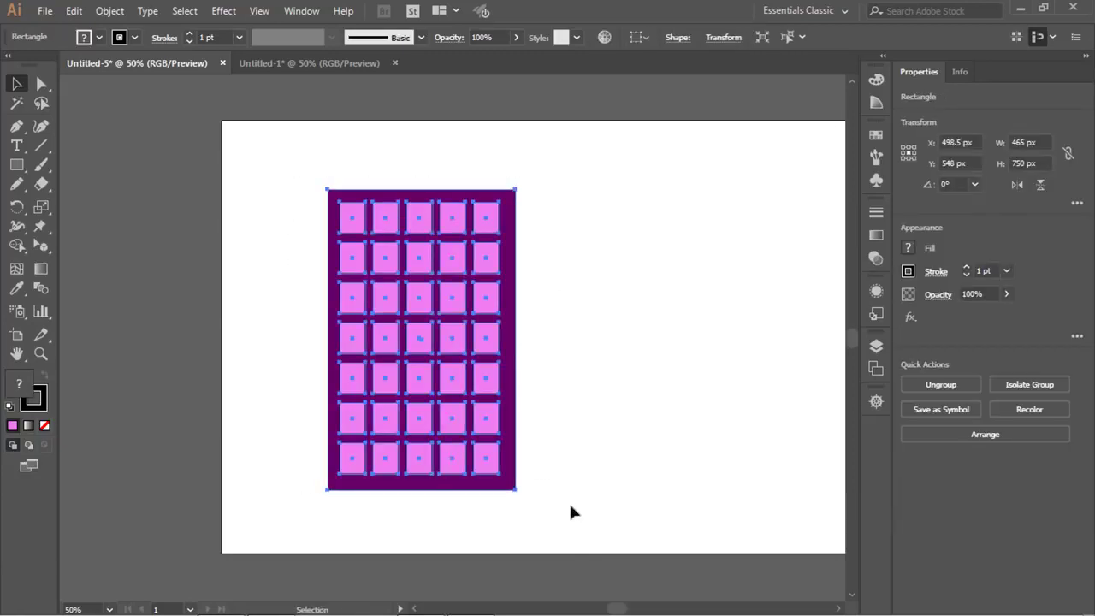
Scale the purple group down proportionally to about two thirds and move it near the artboard's upper-left corner.
{"action": "left_click_drag", "start_coordinate": [521, 190], "coordinate": [443, 296]}
{"action": "left_click_drag", "start_coordinate": [419, 389], "coordinate": [340, 247]}
{"action": "left_click", "coordinate": [489, 313]}
{"action": "left_click_drag", "start_coordinate": [488, 313], "coordinate": [363, 326]}
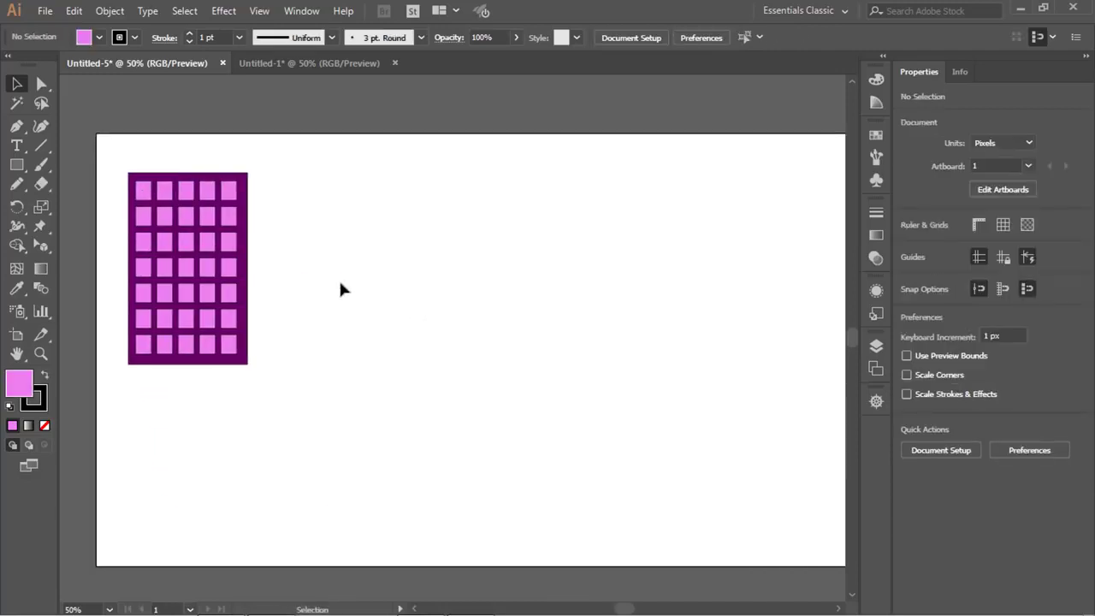
Draw a tall rectangle about 265 by 753 px near the artboard's middle and fill it with dark gray 5B5B5B.
{"action": "left_click", "coordinate": [16, 164]}
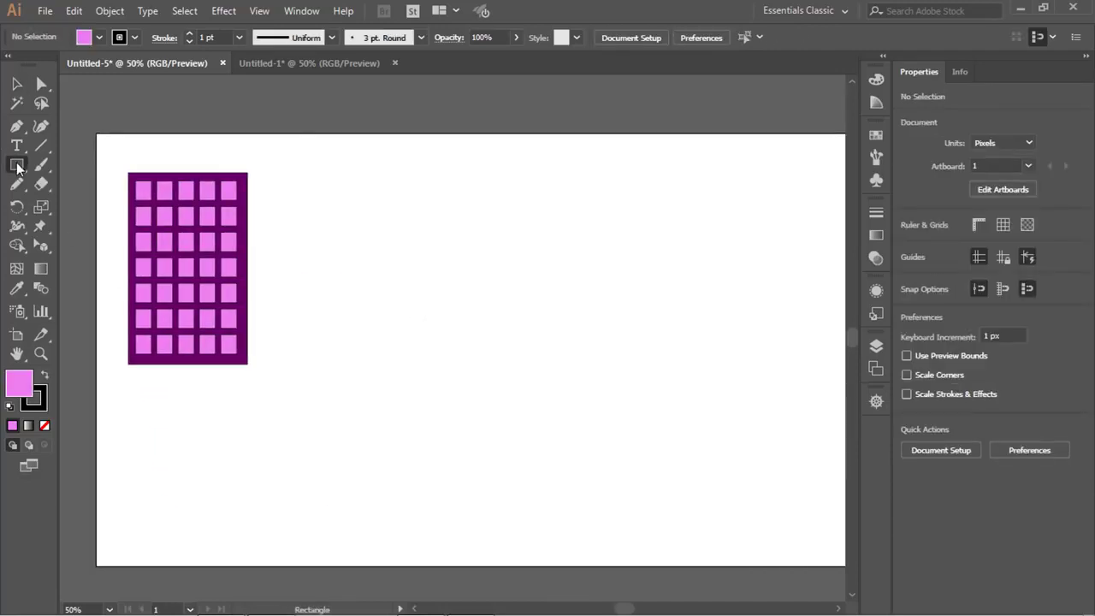
{"action": "left_click_drag", "start_coordinate": [428, 226], "coordinate": [535, 528]}
{"action": "scroll", "coordinate": [535, 460], "scroll_direction": "up", "scroll_amount": 1}
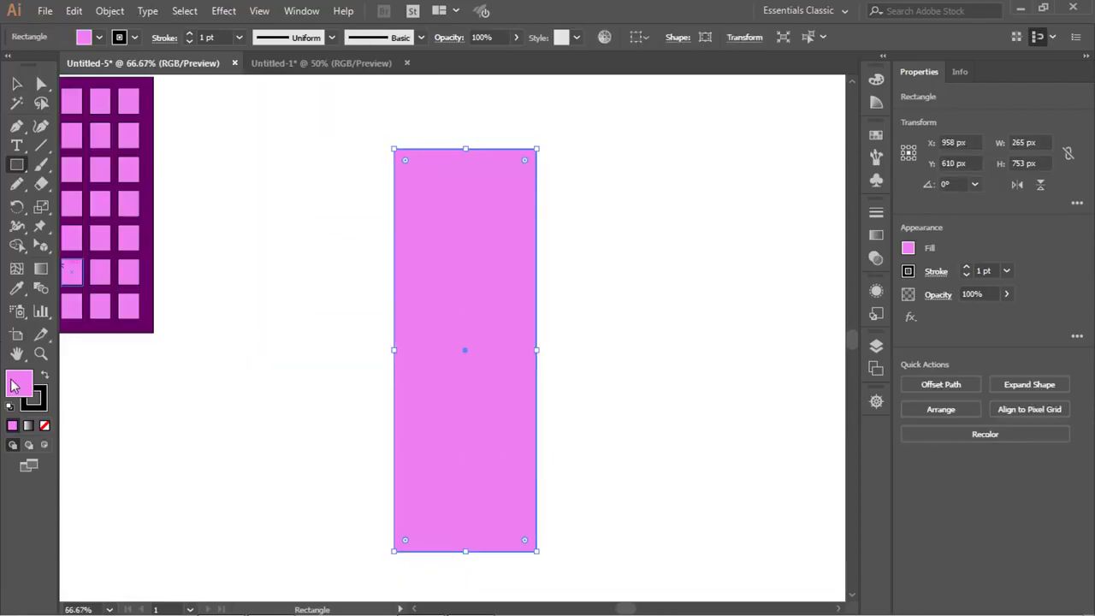
{"action": "double_click", "coordinate": [12, 385]}
{"action": "left_click_drag", "start_coordinate": [528, 459], "coordinate": [469, 489]}
{"action": "key", "text": "Return"}
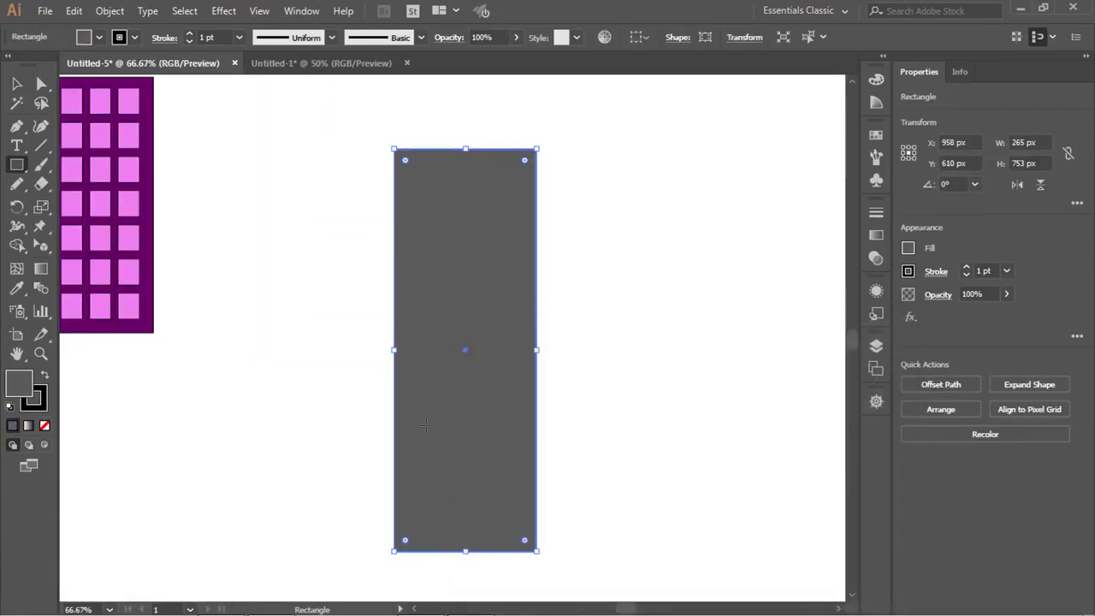
{"action": "left_click", "coordinate": [359, 262]}
Draw a small rectangle about 34 by 46 px just inside the gray strip's top edge and fill it with white.
{"action": "scroll", "coordinate": [447, 183], "scroll_direction": "up", "scroll_amount": 2}
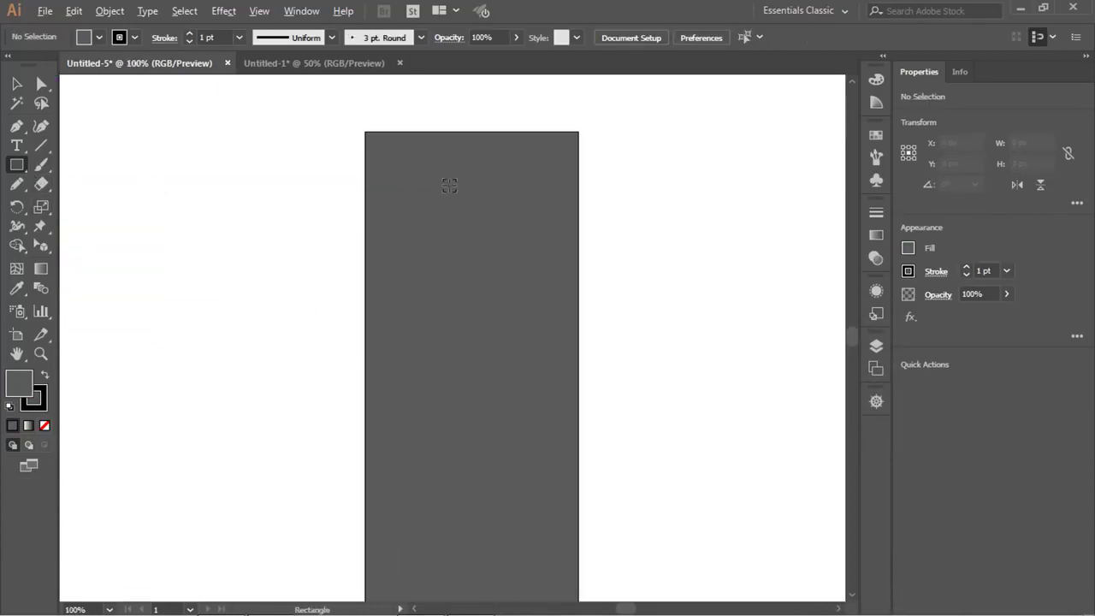
{"action": "left_click_drag", "start_coordinate": [450, 111], "coordinate": [483, 157]}
{"action": "double_click", "coordinate": [19, 381]}
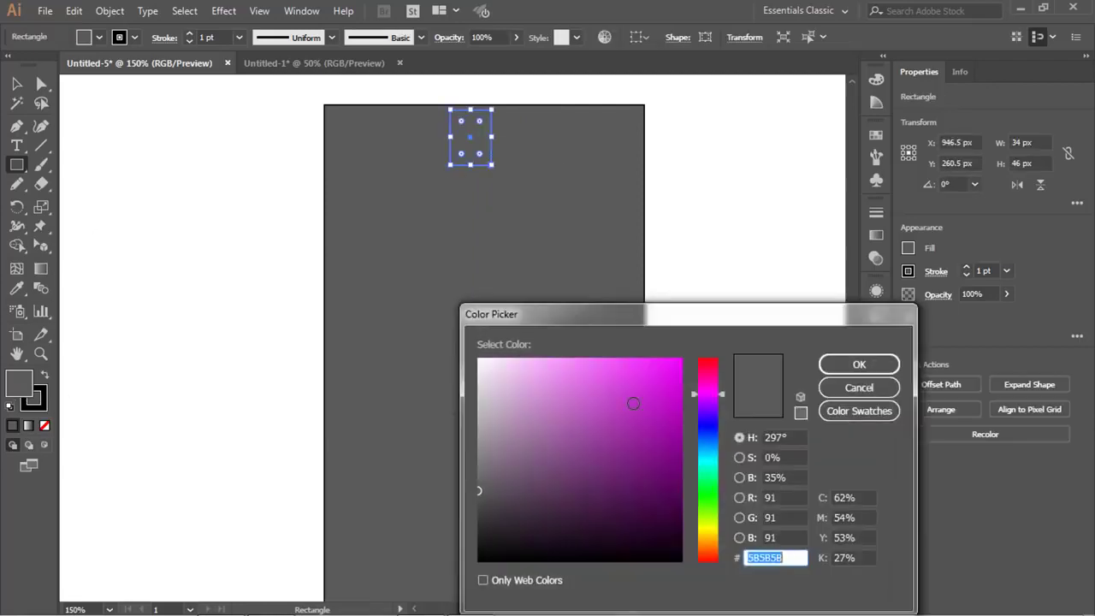
{"action": "left_click", "coordinate": [874, 362]}
Shift the white rectangle about 20 px right toward the strip's centre line and place a copy 59 px straight below it.
{"action": "key", "text": "v"}
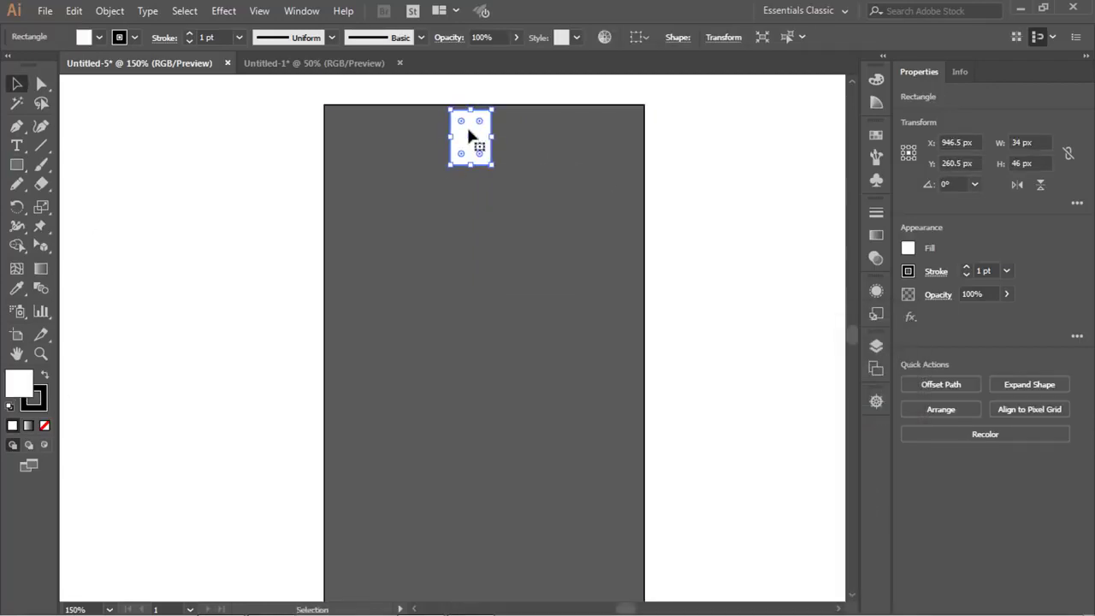
{"action": "left_click_drag", "start_coordinate": [476, 134], "coordinate": [501, 134]}
{"action": "left_click_drag", "start_coordinate": [494, 139], "coordinate": [504, 213]}
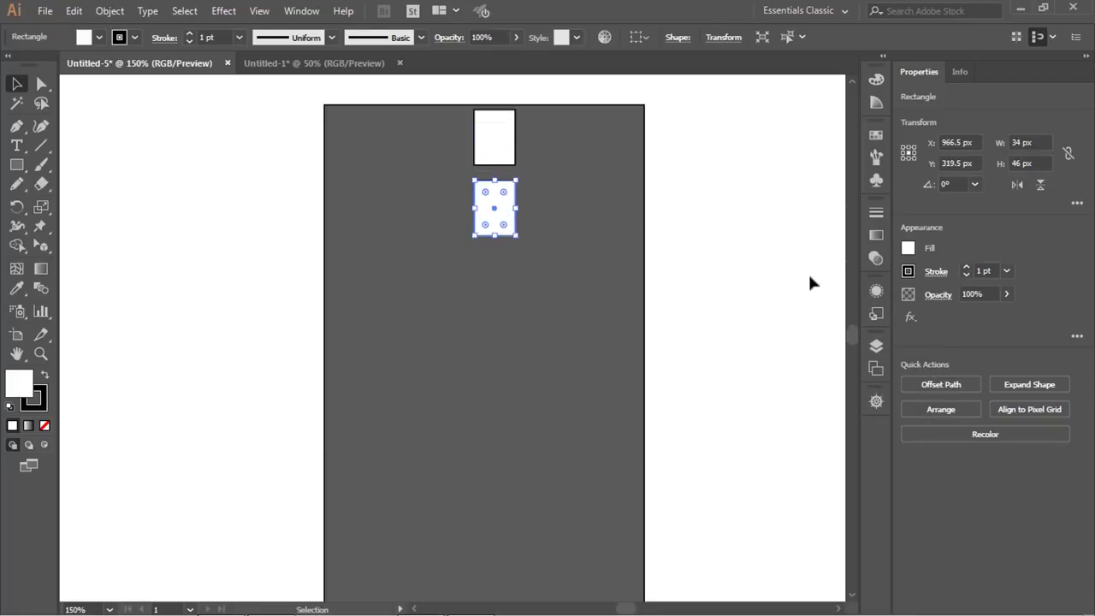
Repeat the downward copy of the white rectangle five times along the gray strip.
{"action": "key", "text": "a"}
{"action": "key", "text": "ctrl+d"}
{"action": "key", "text": "ctrl+d"}
{"action": "key", "text": "ctrl+d"}
{"action": "key", "text": "ctrl+d"}
{"action": "key", "text": "ctrl+d"}
{"action": "key", "text": "v"}
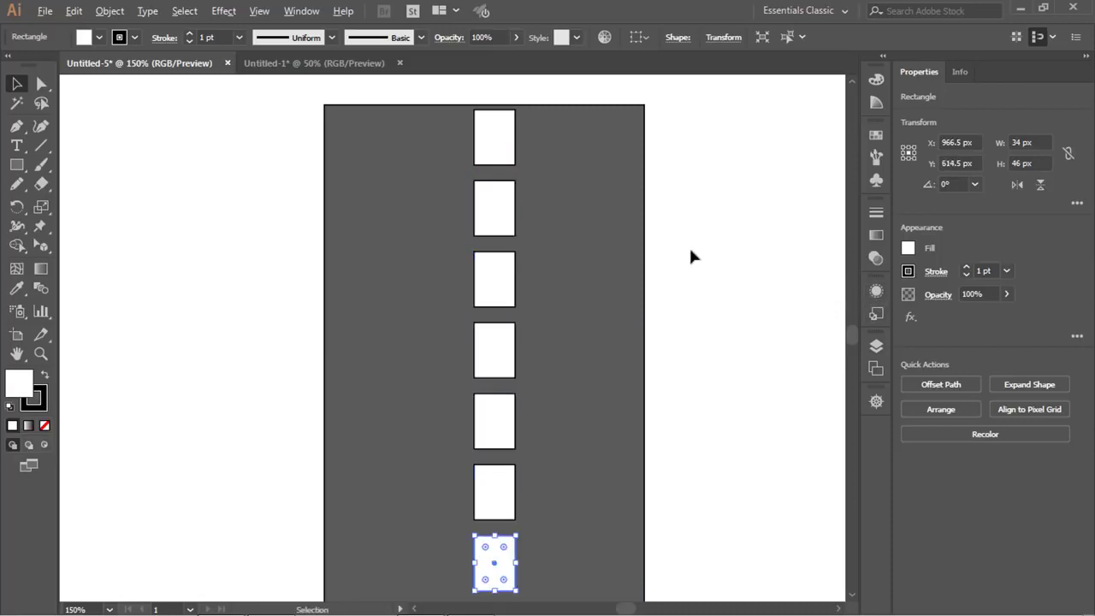
Add six more repeated white rectangles down to the strip's end and move the last one up about 9 px inside the edge.
{"action": "scroll", "coordinate": [691, 250], "scroll_direction": "down", "scroll_amount": 3}
{"action": "scroll", "coordinate": [718, 292], "scroll_direction": "up", "scroll_amount": 1}
{"action": "key", "text": "ctrl+d"}
{"action": "key", "text": "ctrl+d"}
{"action": "key", "text": "ctrl+d"}
{"action": "key", "text": "ctrl+d"}
{"action": "key", "text": "ctrl+d"}
{"action": "key", "text": "ctrl+d"}
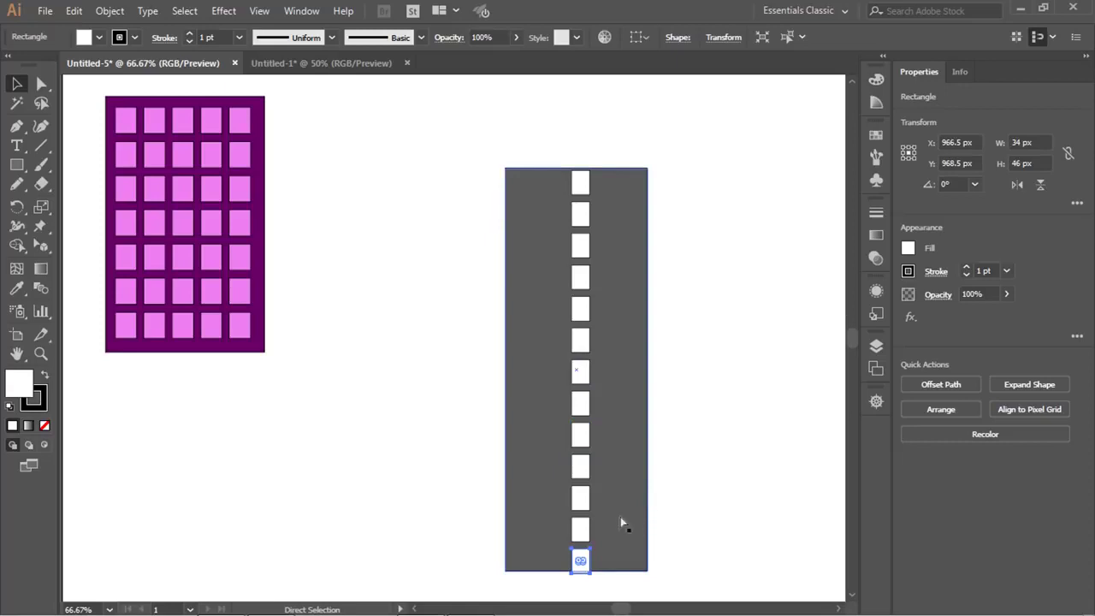
{"action": "scroll", "coordinate": [589, 570], "scroll_direction": "up", "scroll_amount": 3}
{"action": "left_click_drag", "start_coordinate": [566, 550], "coordinate": [567, 520]}
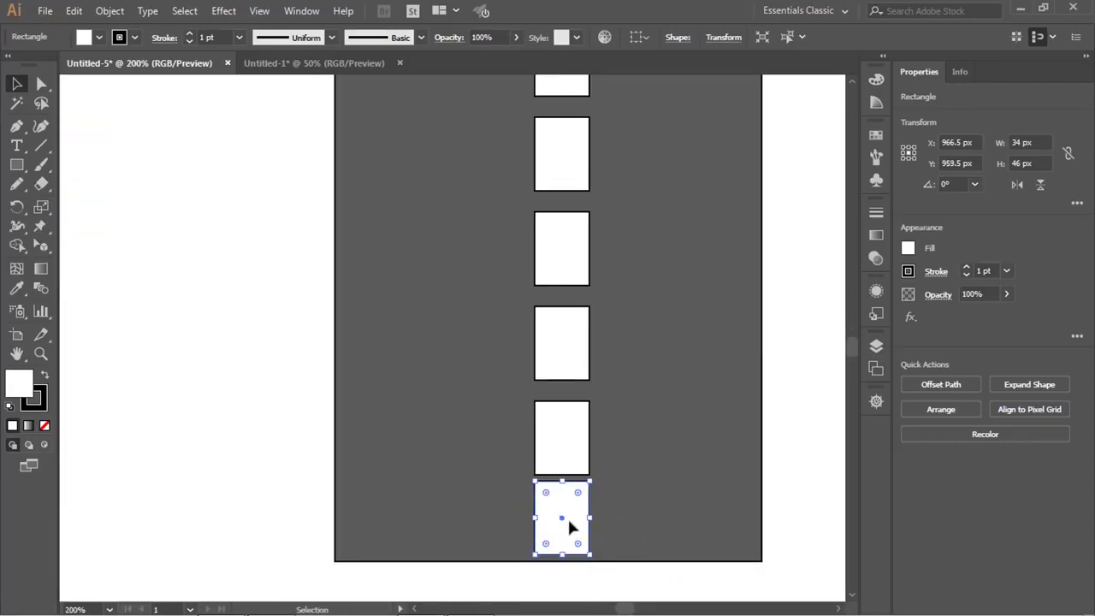
Group the gray strip with its white rectangles and place the group just right of the purple group, centred at X 602, Y 418 px.
{"action": "key", "text": "ctrl+0"}
{"action": "left_click_drag", "start_coordinate": [524, 414], "coordinate": [470, 570]}
{"action": "key", "text": "ctrl+g"}
{"action": "left_click_drag", "start_coordinate": [572, 323], "coordinate": [677, 307]}
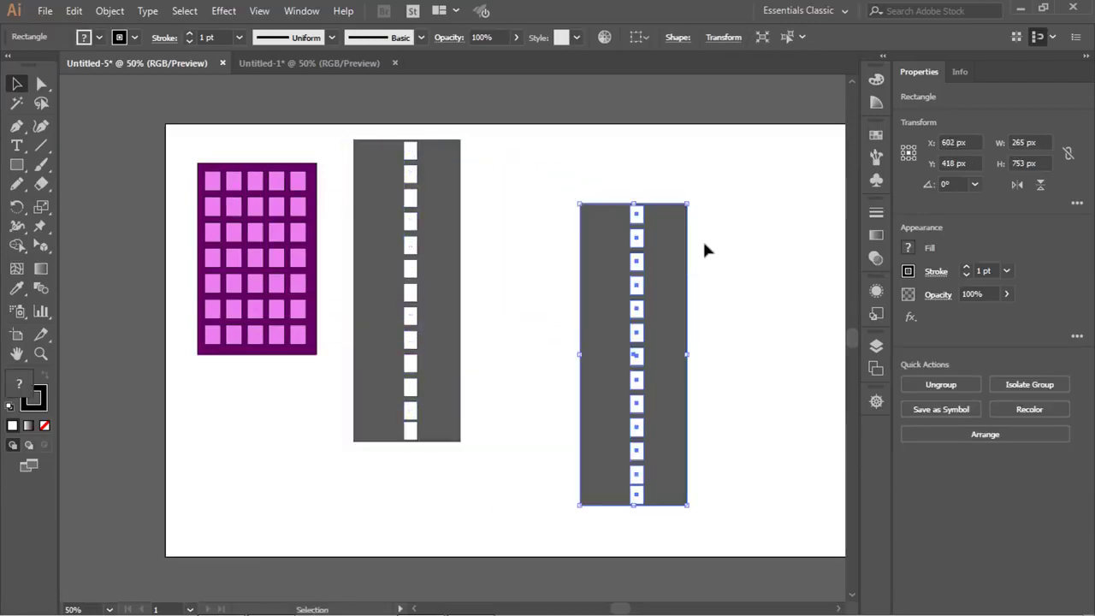
{"action": "key", "text": "ctrl+z"}
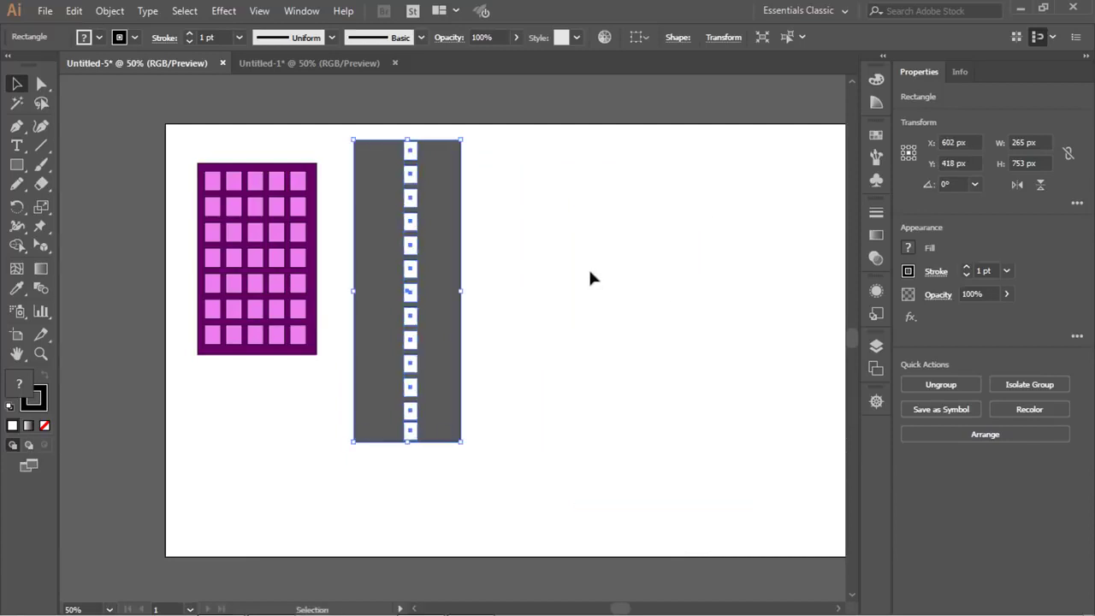
{"action": "left_click", "coordinate": [589, 276]}
Draw a horizontal rectangle about 1194 by 214 px below the vertical road strip and fill it with the road's gray.
{"action": "left_click", "coordinate": [16, 168]}
{"action": "scroll", "coordinate": [342, 417], "scroll_direction": "down", "scroll_amount": 2}
{"action": "scroll", "coordinate": [343, 417], "scroll_direction": "right", "scroll_amount": 3}
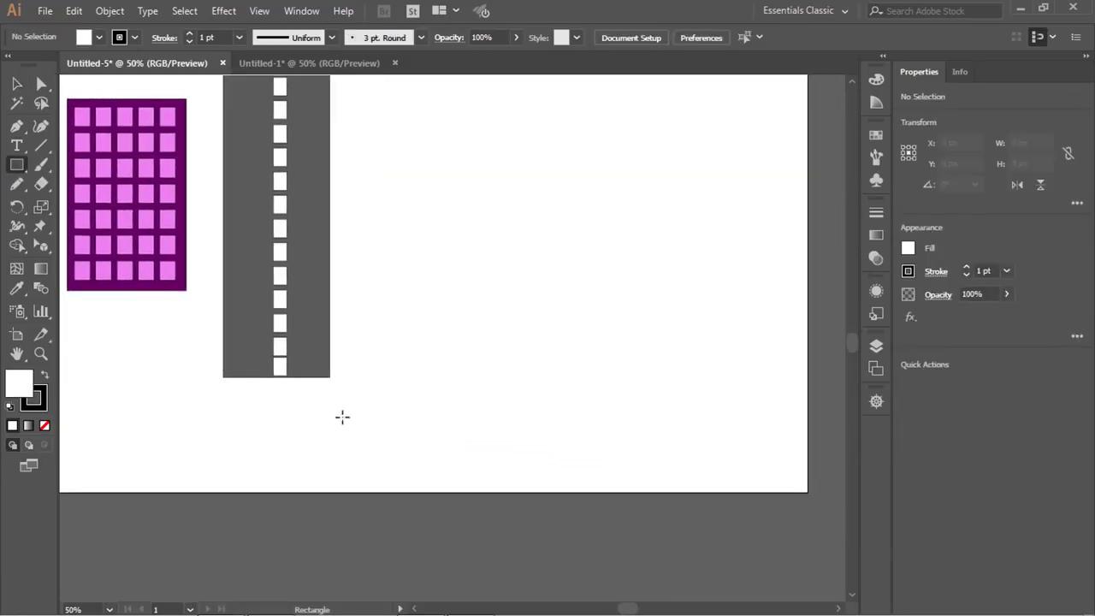
{"action": "mouse_move", "coordinate": [306, 393]}
{"action": "left_mouse_down"}
{"action": "mouse_move", "coordinate": [682, 469]}
{"action": "mouse_move", "coordinate": [785, 477]}
{"action": "left_mouse_up"}
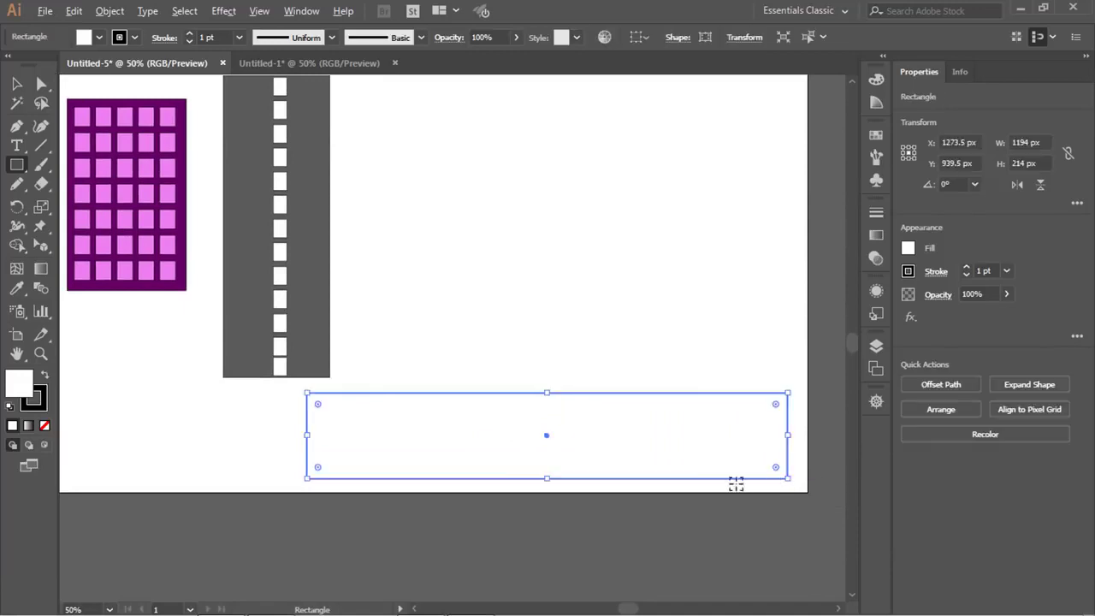
{"action": "scroll", "coordinate": [682, 475], "scroll_direction": "up", "scroll_amount": 1}
{"action": "double_click", "coordinate": [21, 388]}
{"action": "key", "text": "Escape"}
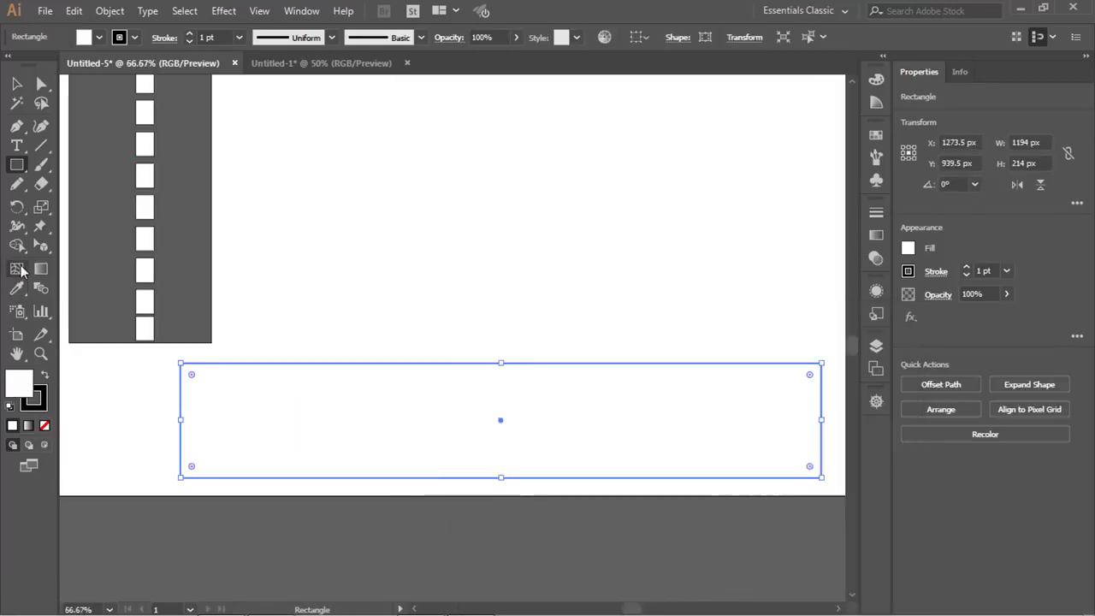
{"action": "left_click", "coordinate": [17, 289]}
{"action": "left_click", "coordinate": [198, 253]}
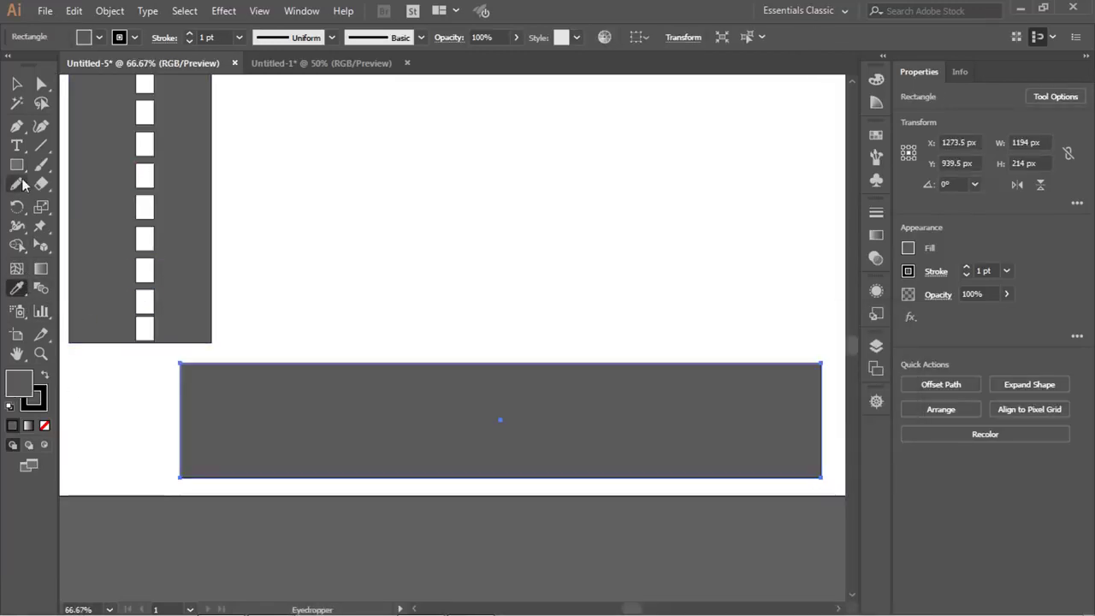
Draw a stripe rectangle about 51 by 41 px inside the horizontal strip's left end and give it the white stripe fill.
{"action": "key", "text": "m"}
{"action": "key", "text": "ctrl+shift+a"}
{"action": "scroll", "coordinate": [210, 421], "scroll_direction": "up", "scroll_amount": 1}
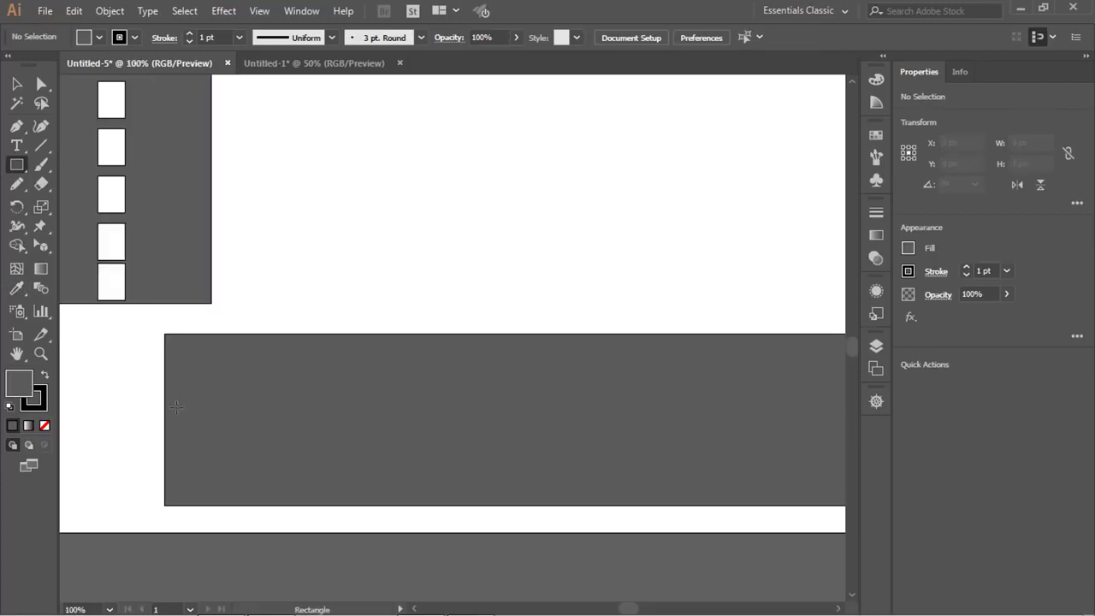
{"action": "left_click_drag", "start_coordinate": [174, 407], "coordinate": [217, 442]}
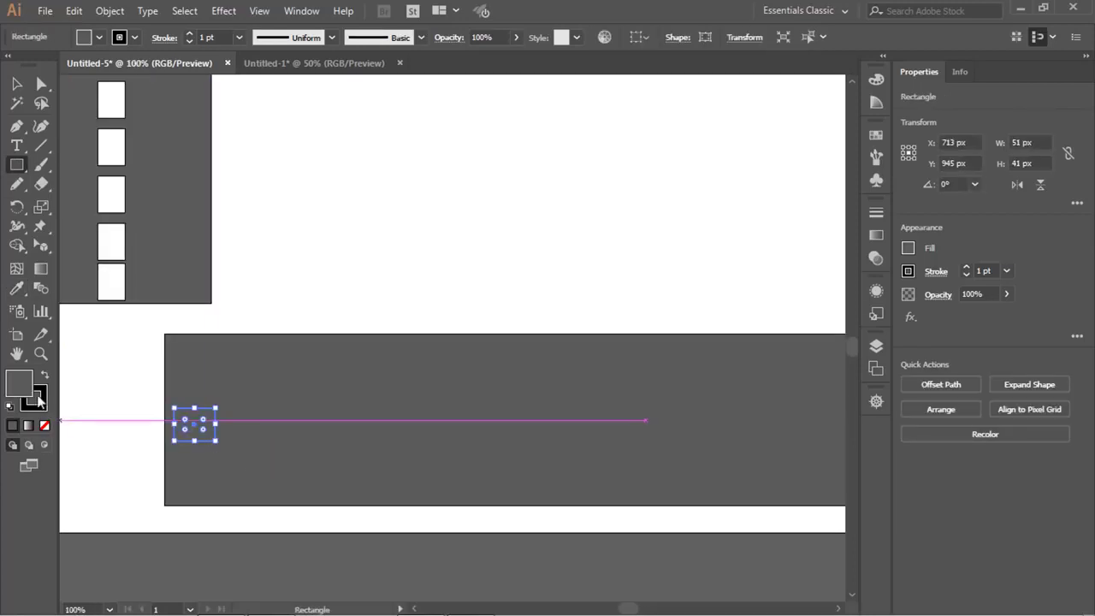
{"action": "left_click", "coordinate": [16, 289]}
{"action": "left_click", "coordinate": [107, 283]}
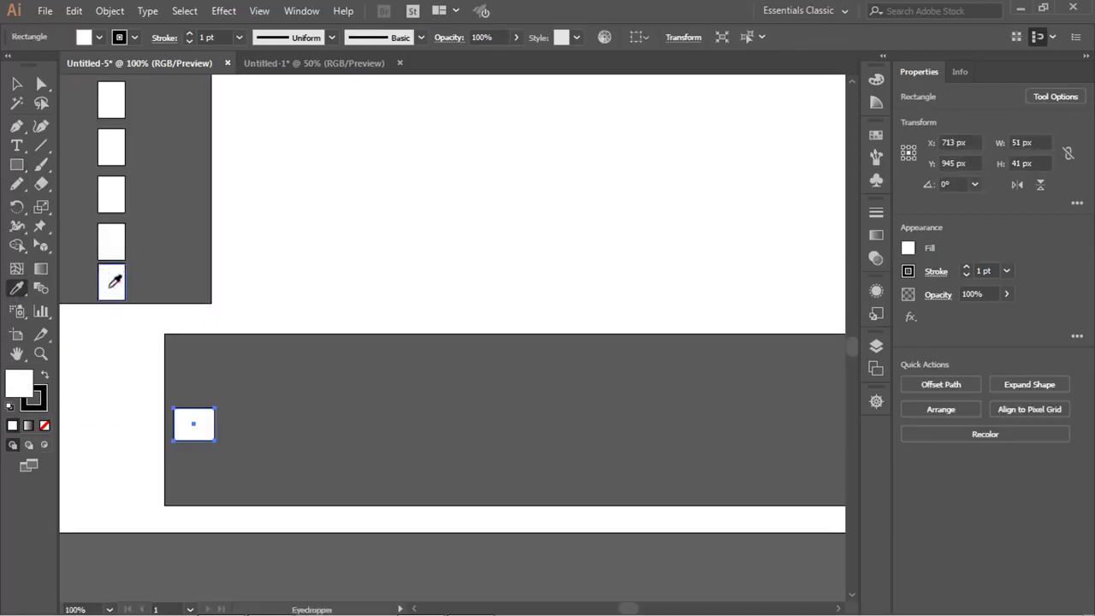
Copy the white stripe 70 px to the right and repeat the copy seven times along the horizontal strip.
{"action": "key", "text": "v"}
{"action": "left_click_drag", "start_coordinate": [191, 437], "coordinate": [249, 440]}
{"action": "key", "text": "ctrl+d"}
{"action": "key", "text": "ctrl+d"}
{"action": "key", "text": "ctrl+d"}
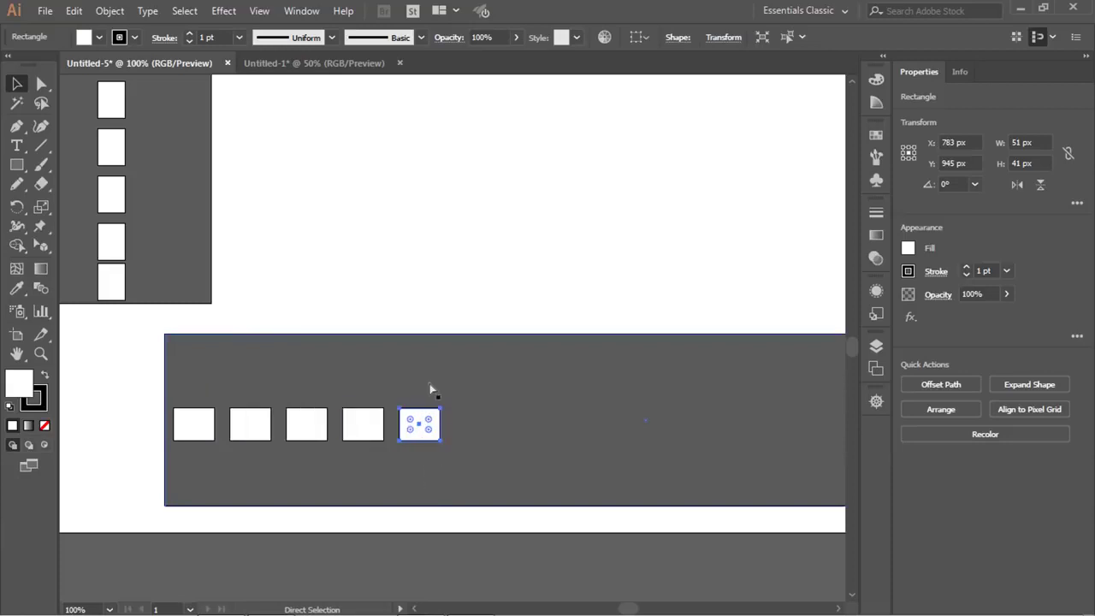
{"action": "key", "text": "ctrl+d"}
{"action": "key", "text": "ctrl+d"}
{"action": "key", "text": "ctrl+d"}
{"action": "key", "text": "ctrl+d"}
{"action": "scroll", "coordinate": [317, 280], "scroll_direction": "down", "scroll_amount": 1}
{"action": "key", "text": "ctrl"}
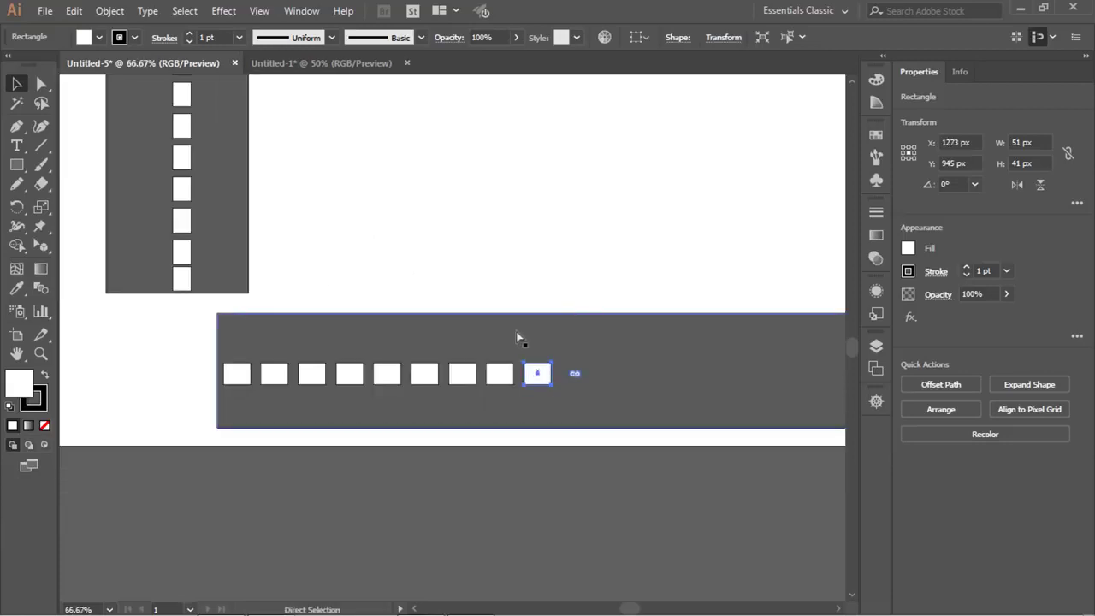
Add eight more repeated white stripes to reach the horizontal strip's right end.
{"action": "key", "text": "ctrl+d"}
{"action": "key", "text": "ctrl+d"}
{"action": "key", "text": "ctrl+d"}
{"action": "key", "text": "ctrl+d"}
{"action": "key", "text": "ctrl+d"}
{"action": "key", "text": "ctrl+d"}
{"action": "key", "text": "ctrl+d"}
{"action": "scroll", "coordinate": [517, 332], "scroll_direction": "down", "scroll_amount": 2}
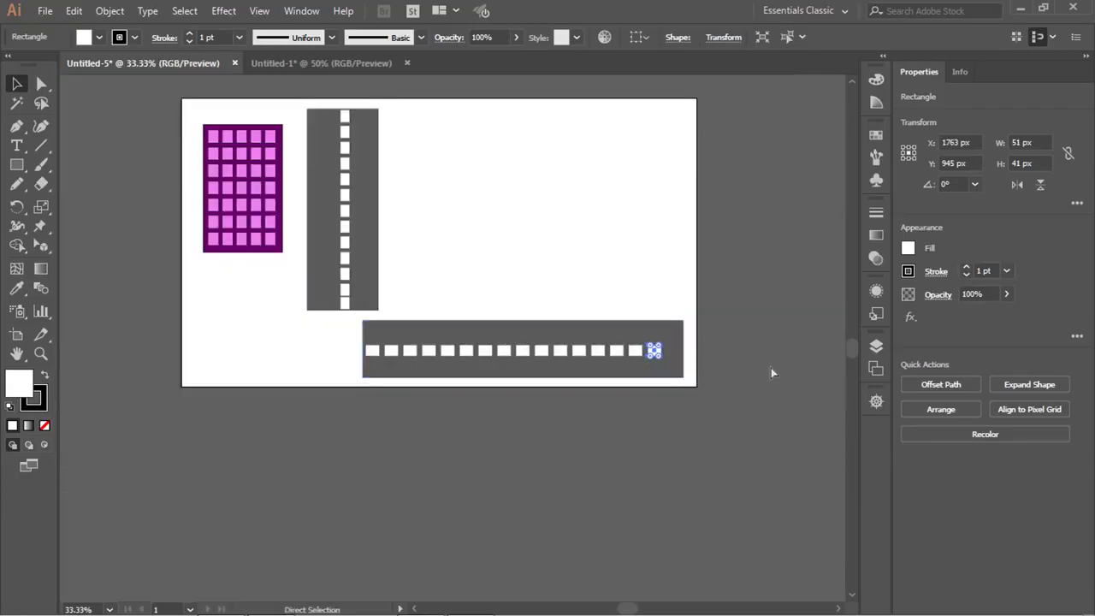
{"action": "key", "text": "ctrl+d"}
{"action": "scroll", "coordinate": [698, 326], "scroll_direction": "up", "scroll_amount": 1}
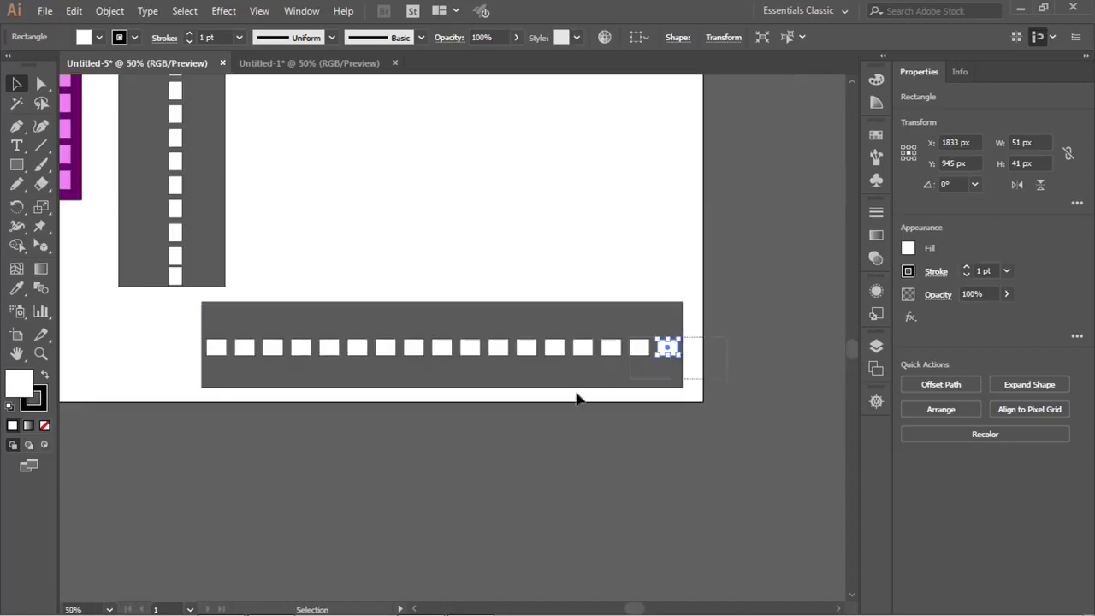
Group the horizontal strip with its white stripes and move the group straight left about 782 px, beneath the other artwork.
{"action": "left_click_drag", "start_coordinate": [724, 376], "coordinate": [202, 437]}
{"action": "key", "text": "ctrl+g"}
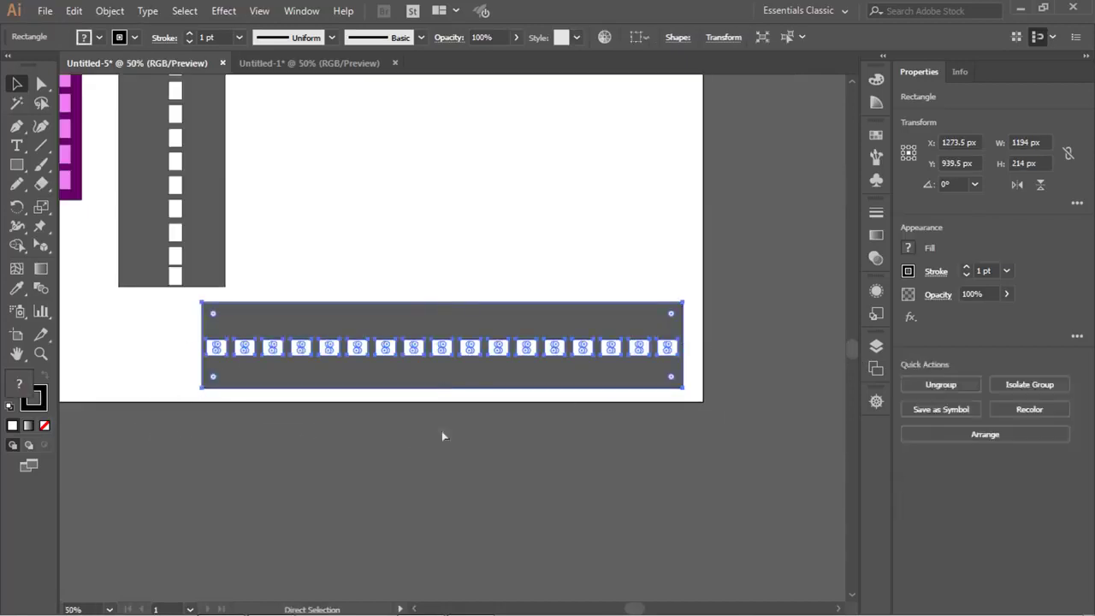
{"action": "key", "text": "ctrl+minus"}
{"action": "key", "text": "ctrl+minus"}
{"action": "scroll", "coordinate": [392, 249], "scroll_direction": "up", "scroll_amount": 1}
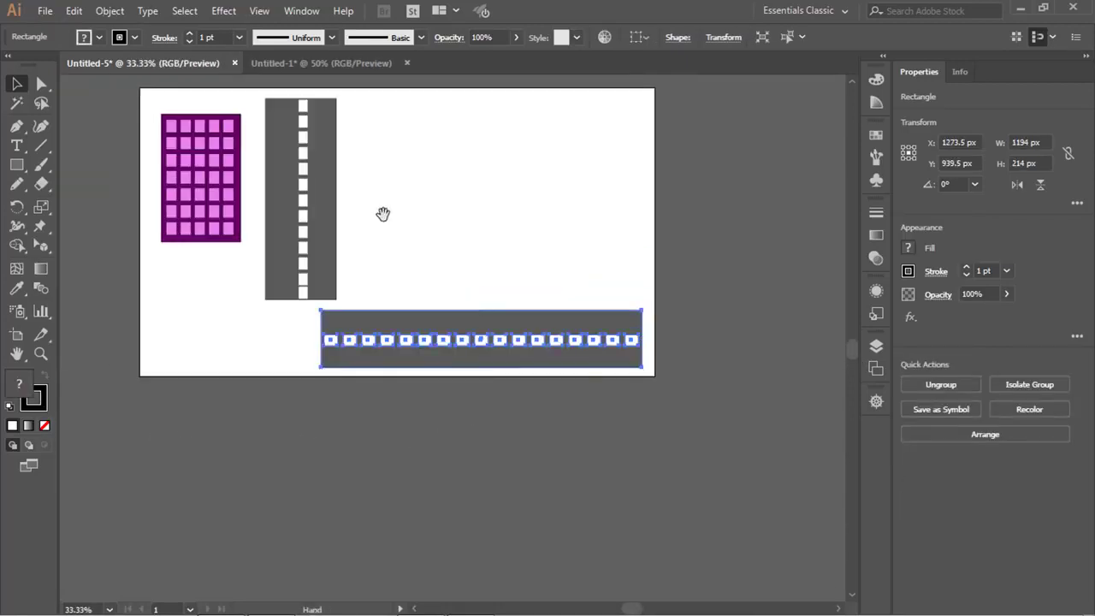
{"action": "left_click_drag", "start_coordinate": [384, 214], "coordinate": [411, 293]}
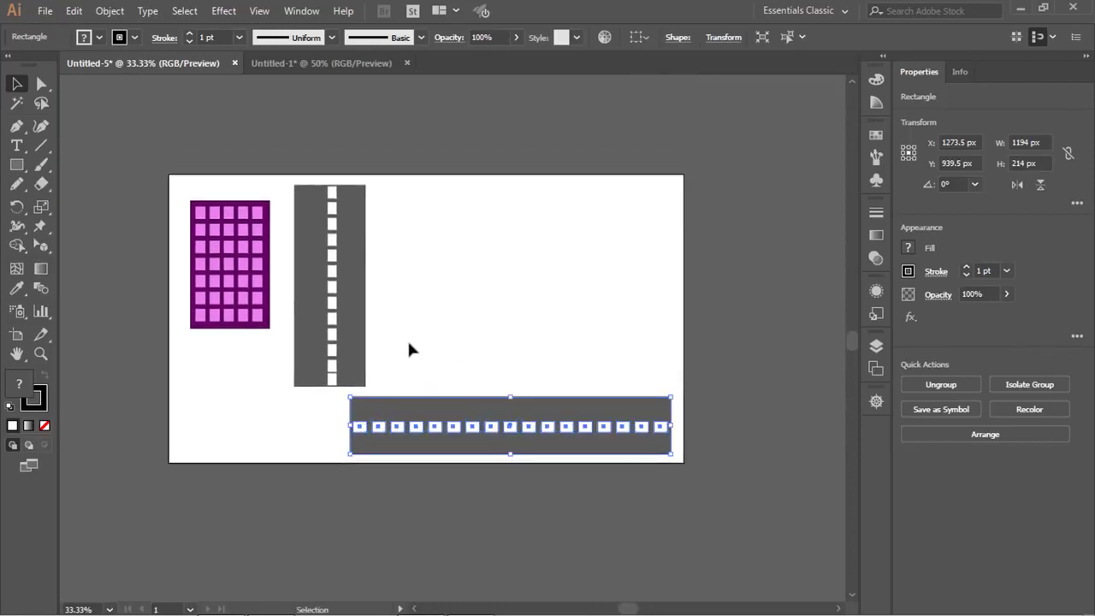
{"action": "left_click_drag", "start_coordinate": [504, 404], "coordinate": [293, 404]}
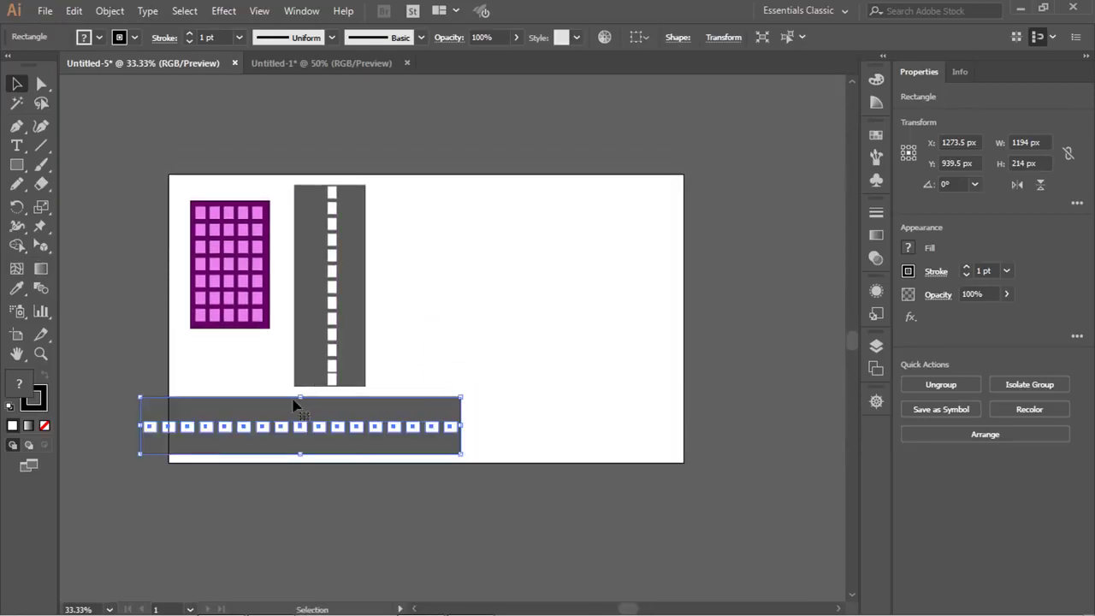
Select the building front and both road groups and move them off the artboard, above and to its left.
{"action": "scroll", "coordinate": [384, 376], "scroll_direction": "down", "scroll_amount": 2}
{"action": "left_click_drag", "start_coordinate": [428, 298], "coordinate": [200, 446]}
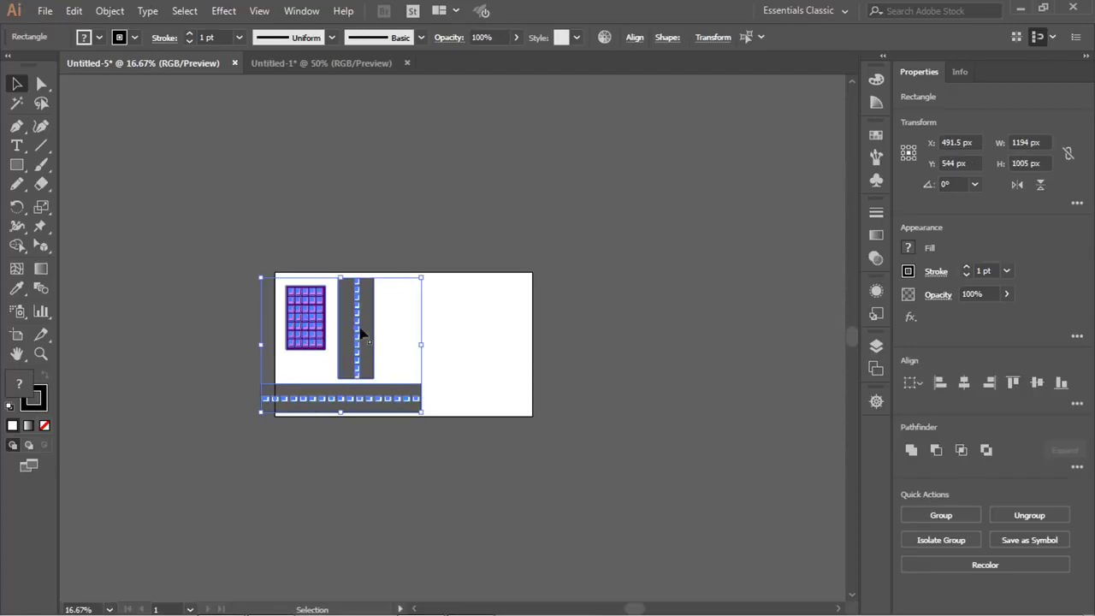
{"action": "left_click_drag", "start_coordinate": [361, 334], "coordinate": [183, 204]}
{"action": "left_click", "coordinate": [386, 384]}
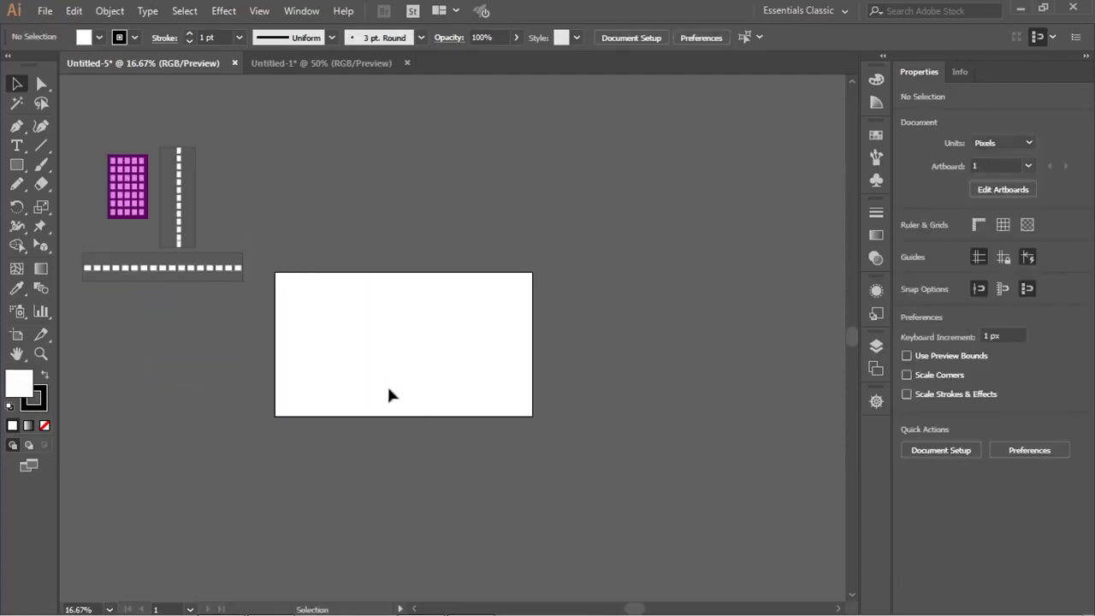
{"action": "left_click_drag", "start_coordinate": [181, 279], "coordinate": [237, 337]}
{"action": "scroll", "coordinate": [205, 291], "scroll_direction": "up", "scroll_amount": 1}
{"action": "scroll", "coordinate": [231, 303], "scroll_direction": "down", "scroll_amount": 1}
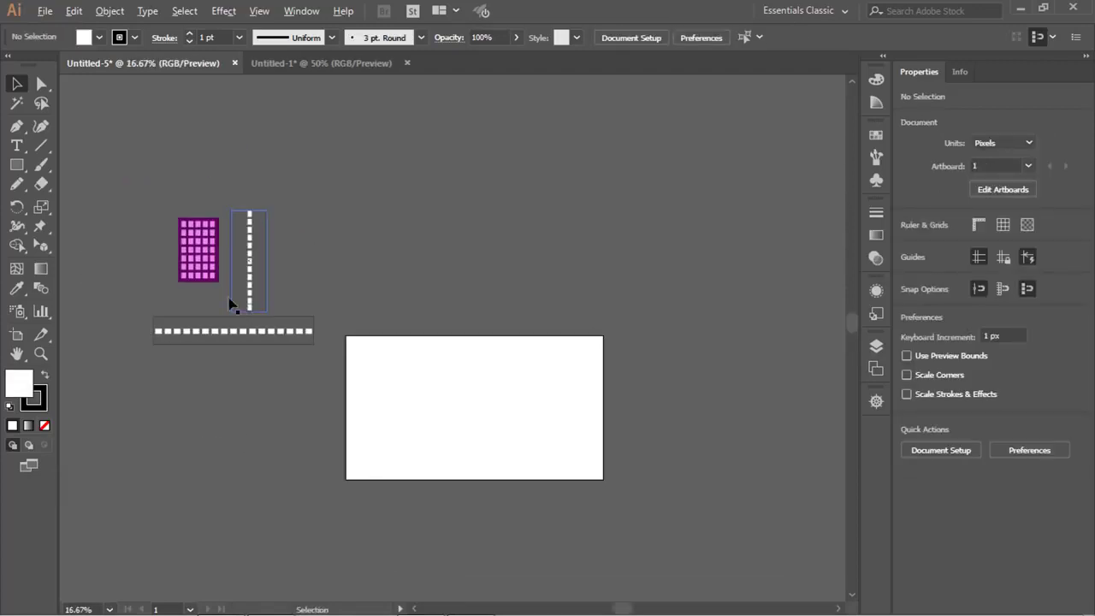
Create a second artboard about 1718 by 1173 px above the first one.
{"action": "left_click", "coordinate": [18, 336]}
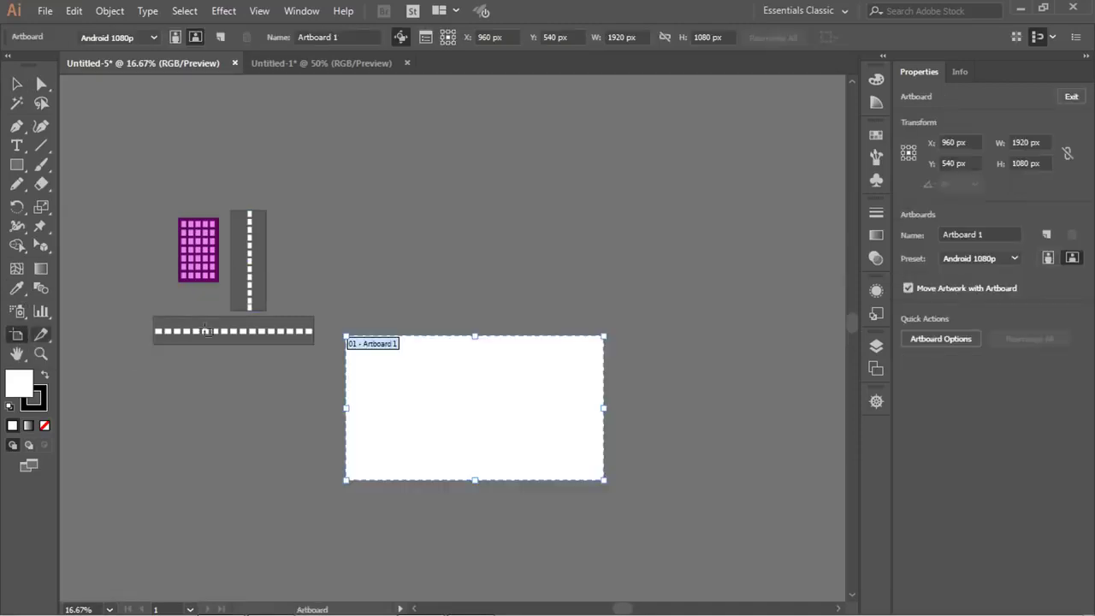
{"action": "left_click_drag", "start_coordinate": [297, 97], "coordinate": [527, 254]}
{"action": "left_click_drag", "start_coordinate": [345, 290], "coordinate": [330, 318]}
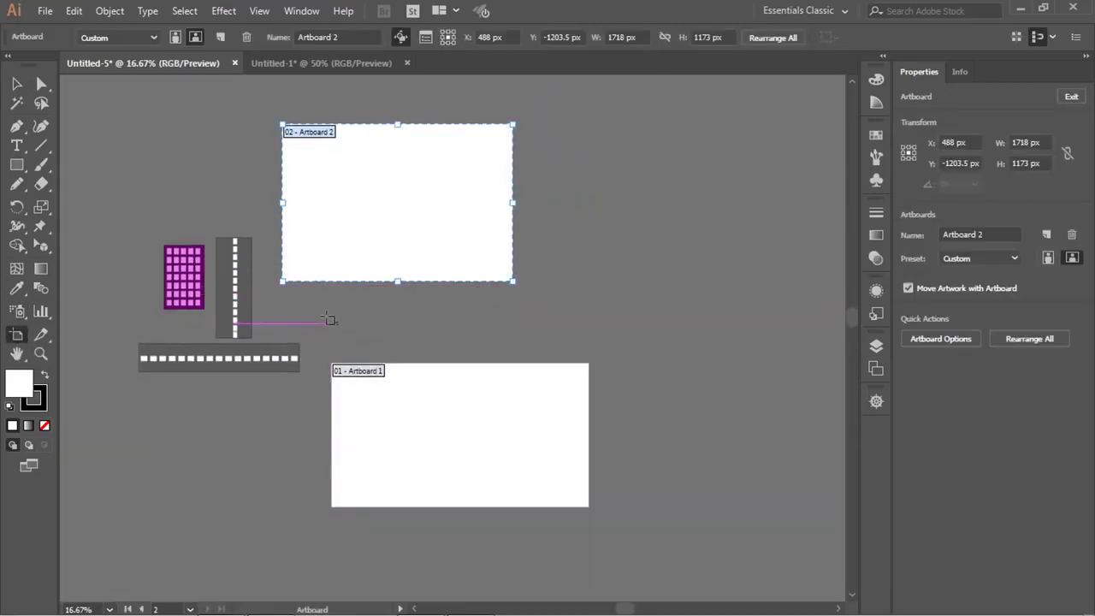
Move the building front and both road groups onto the new artboard.
{"action": "key", "text": "v"}
{"action": "left_click_drag", "start_coordinate": [112, 222], "coordinate": [446, 257]}
{"action": "left_click", "coordinate": [630, 293]}
{"action": "scroll", "coordinate": [532, 351], "scroll_direction": "up", "scroll_amount": 1}
{"action": "scroll", "coordinate": [420, 408], "scroll_direction": "down", "scroll_amount": 2}
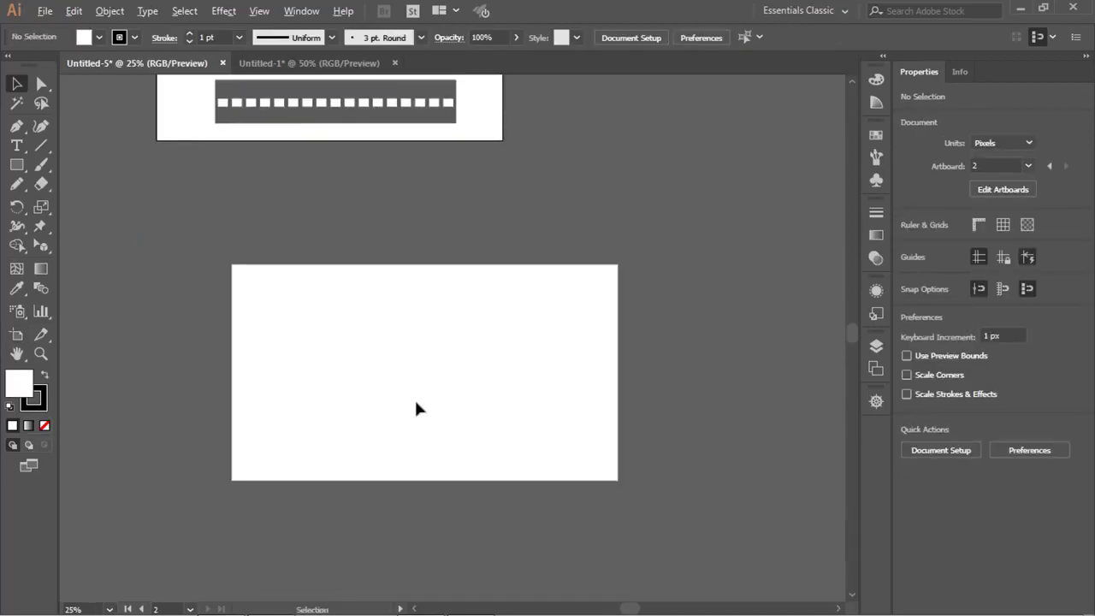
Display the two-point perspective grid on the empty first artboard with the Perspective Grid tool.
{"action": "scroll", "coordinate": [439, 404], "scroll_direction": "up", "scroll_amount": 1}
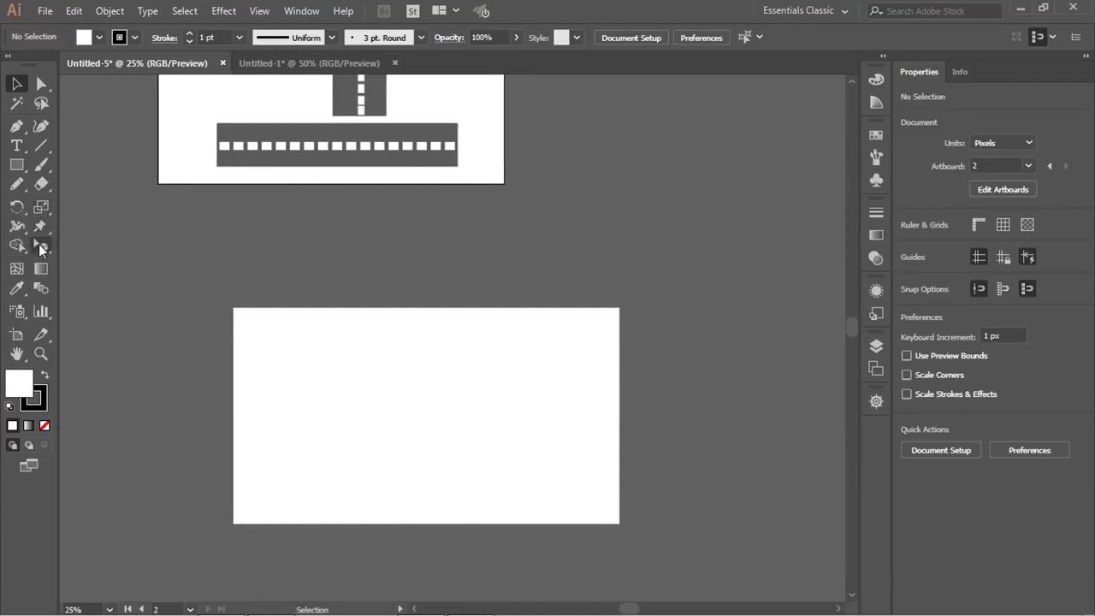
{"action": "left_click_drag", "start_coordinate": [40, 247], "coordinate": [132, 247]}
{"action": "scroll", "coordinate": [377, 451], "scroll_direction": "up", "scroll_amount": 2}
{"action": "scroll", "coordinate": [376, 452], "scroll_direction": "up", "scroll_amount": 1}
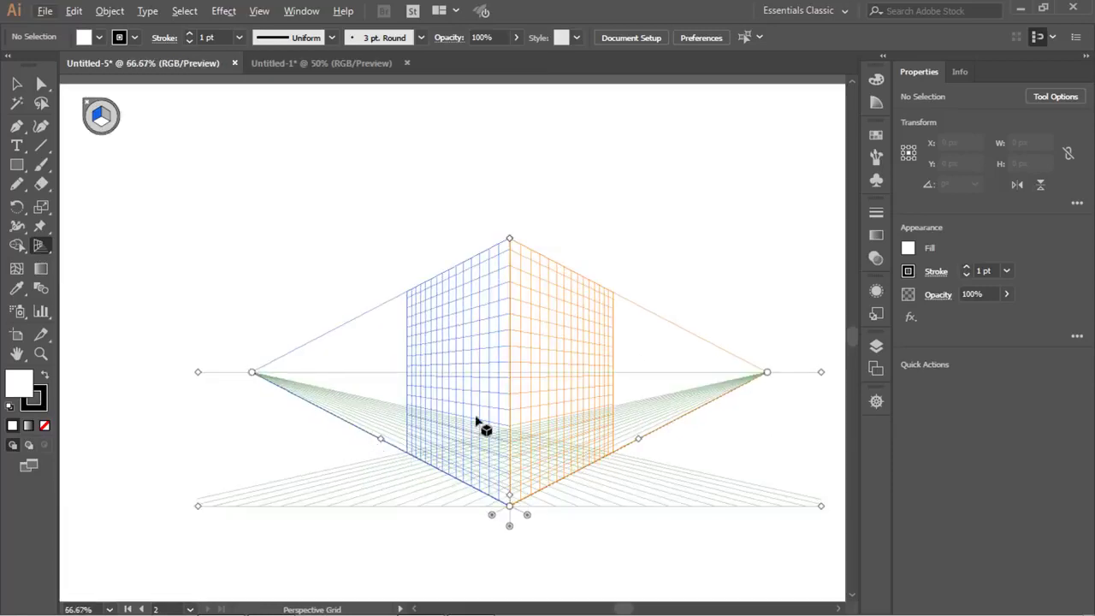
{"action": "left_click_drag", "start_coordinate": [484, 427], "coordinate": [408, 384]}
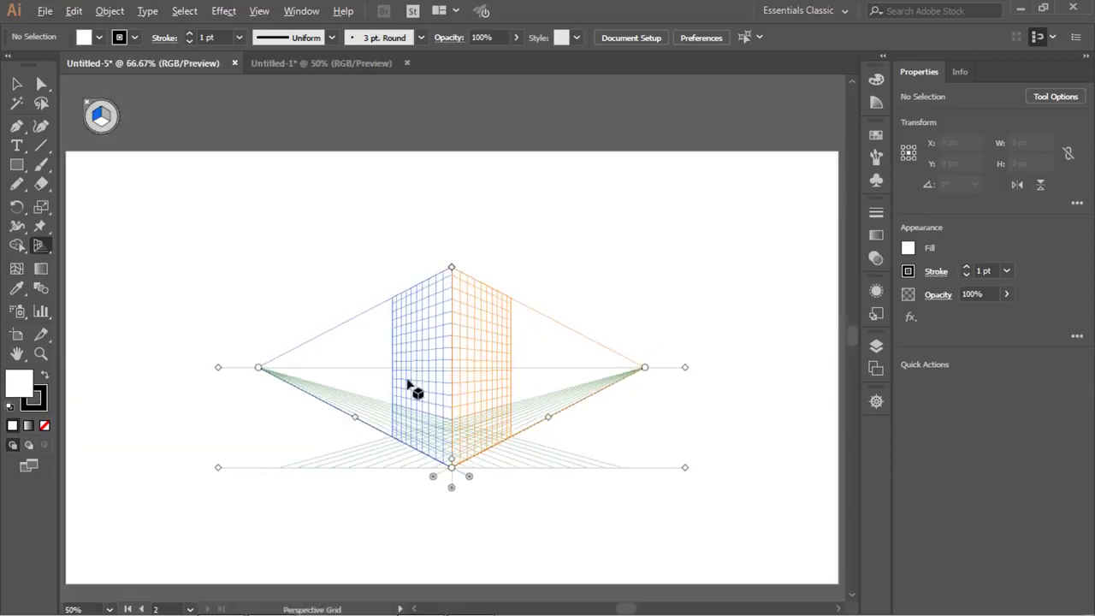
Try the two-point [2P-Normal View] preset for the perspective grid and undo it.
{"action": "left_click", "coordinate": [259, 10]}
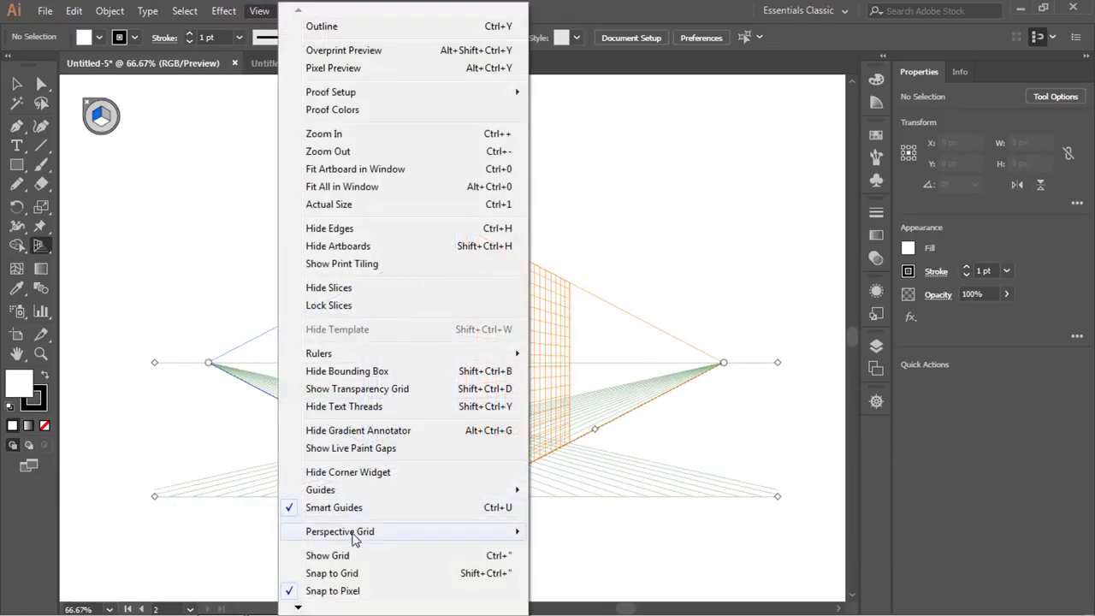
{"action": "mouse_move", "coordinate": [355, 538]}
{"action": "mouse_move", "coordinate": [578, 497]}
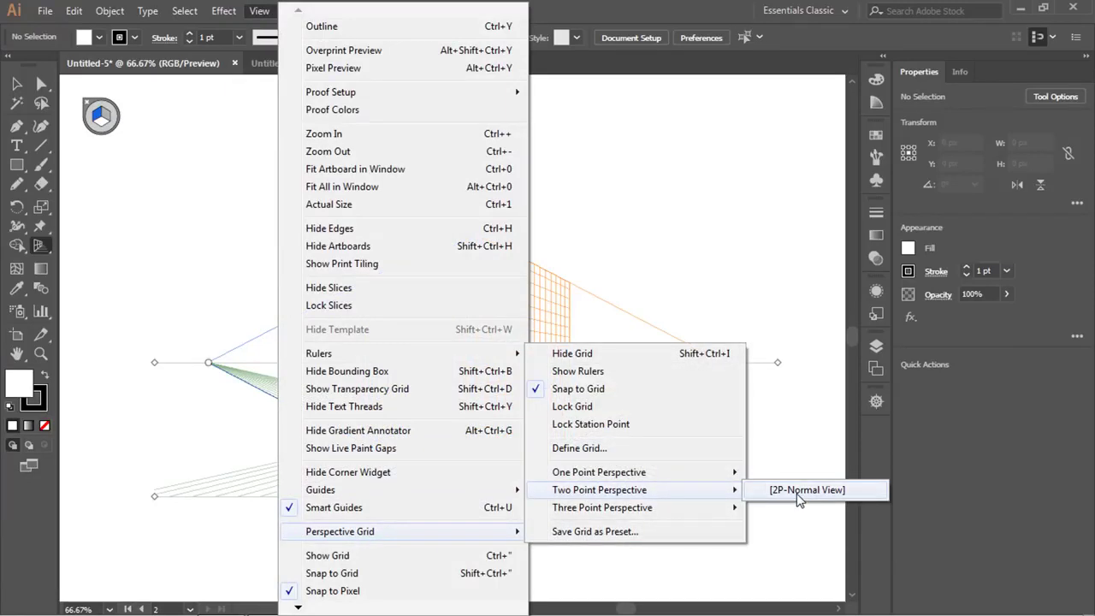
{"action": "left_click", "coordinate": [798, 494]}
{"action": "scroll", "coordinate": [627, 462], "scroll_direction": "down", "scroll_amount": 2}
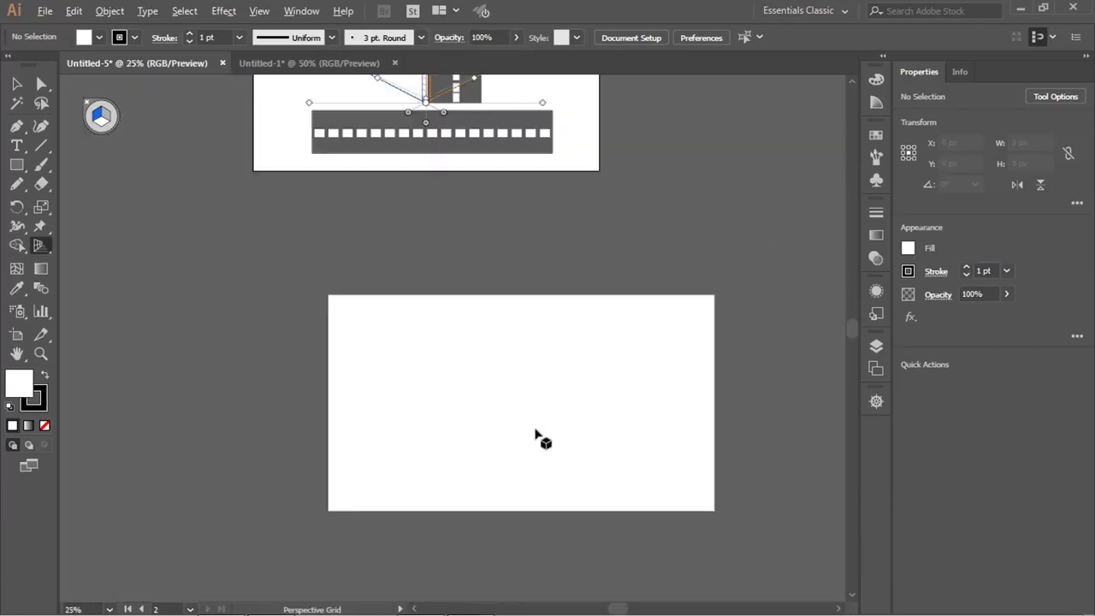
{"action": "scroll", "coordinate": [295, 346], "scroll_direction": "down", "scroll_amount": 3}
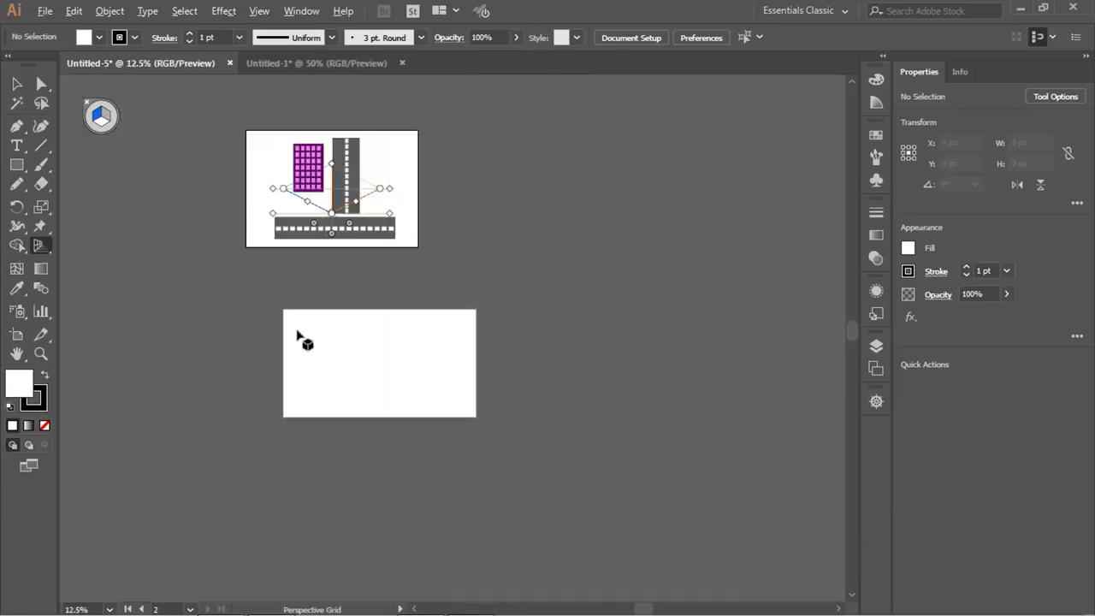
{"action": "scroll", "coordinate": [304, 186], "scroll_direction": "up", "scroll_amount": 2}
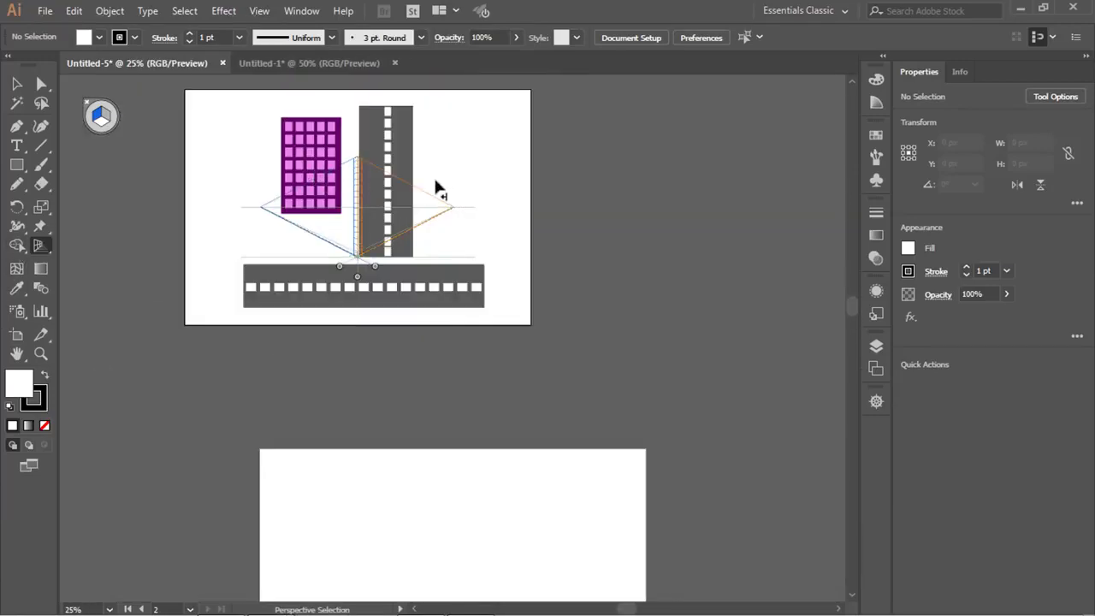
{"action": "key", "text": "ctrl+z"}
{"action": "left_click_drag", "start_coordinate": [403, 325], "coordinate": [333, 191]}
{"action": "scroll", "coordinate": [445, 408], "scroll_direction": "up", "scroll_amount": 3}
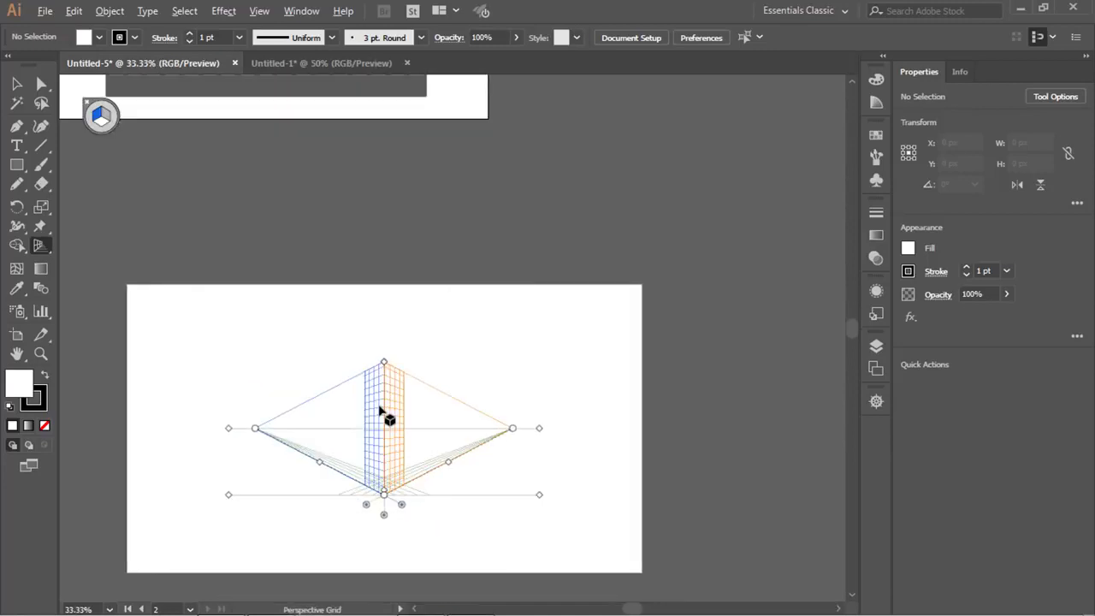
Move the perspective grid's right vanishing point to the artboard's right edge and the left vanishing point to its left edge.
{"action": "scroll", "coordinate": [442, 345], "scroll_direction": "down", "scroll_amount": 1}
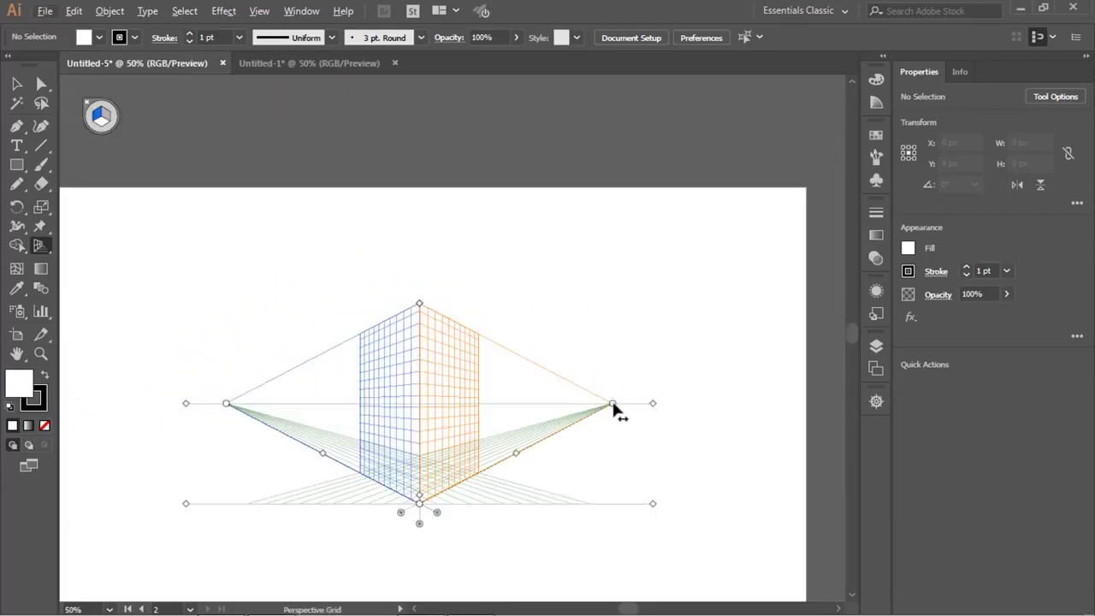
{"action": "left_click_drag", "start_coordinate": [613, 403], "coordinate": [806, 402]}
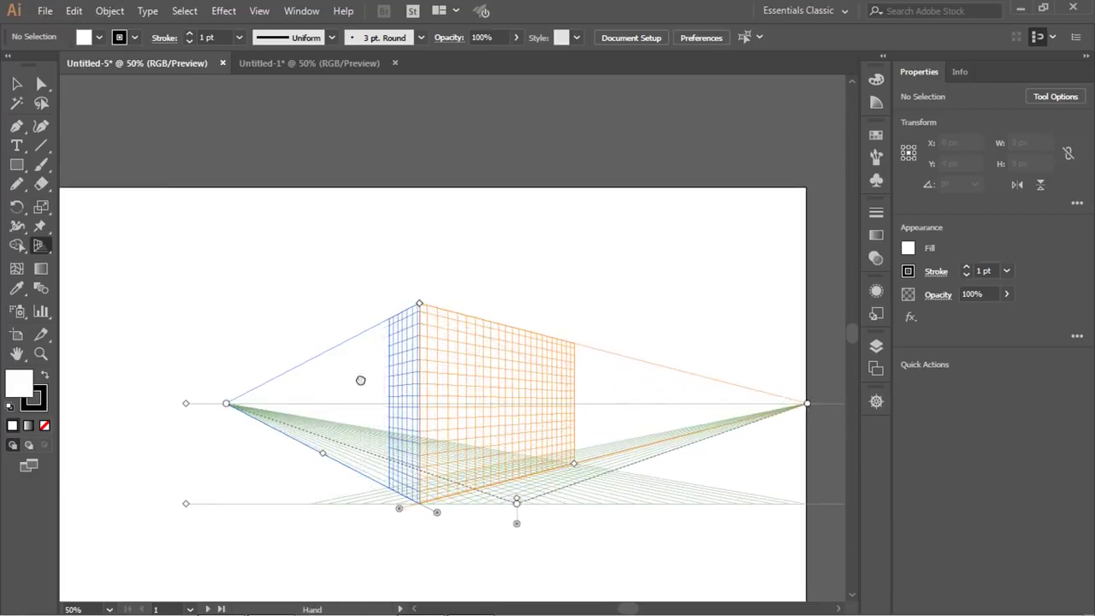
{"action": "left_click_drag", "start_coordinate": [360, 380], "coordinate": [541, 347]}
{"action": "left_click_drag", "start_coordinate": [411, 376], "coordinate": [217, 371]}
{"action": "left_click_drag", "start_coordinate": [470, 366], "coordinate": [340, 324]}
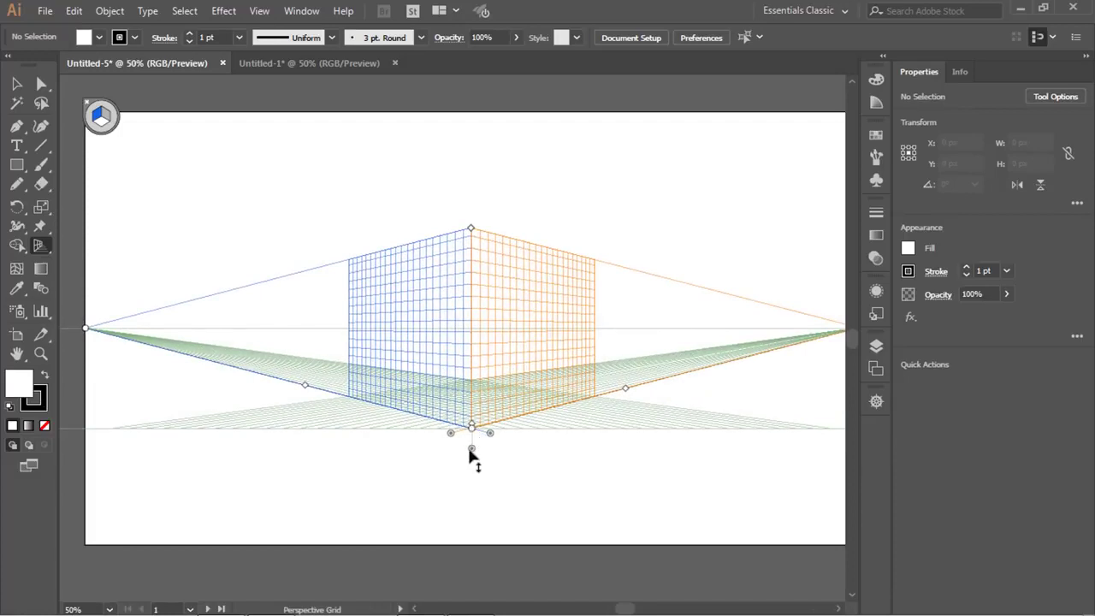
Lower the perspective grid's horizontal plane to just above the artboard's bottom edge.
{"action": "mouse_move", "coordinate": [470, 456]}
{"action": "left_mouse_down"}
{"action": "mouse_move", "coordinate": [474, 437]}
{"action": "mouse_move", "coordinate": [469, 447]}
{"action": "left_mouse_up"}
{"action": "scroll", "coordinate": [501, 287], "scroll_direction": "down", "scroll_amount": 1}
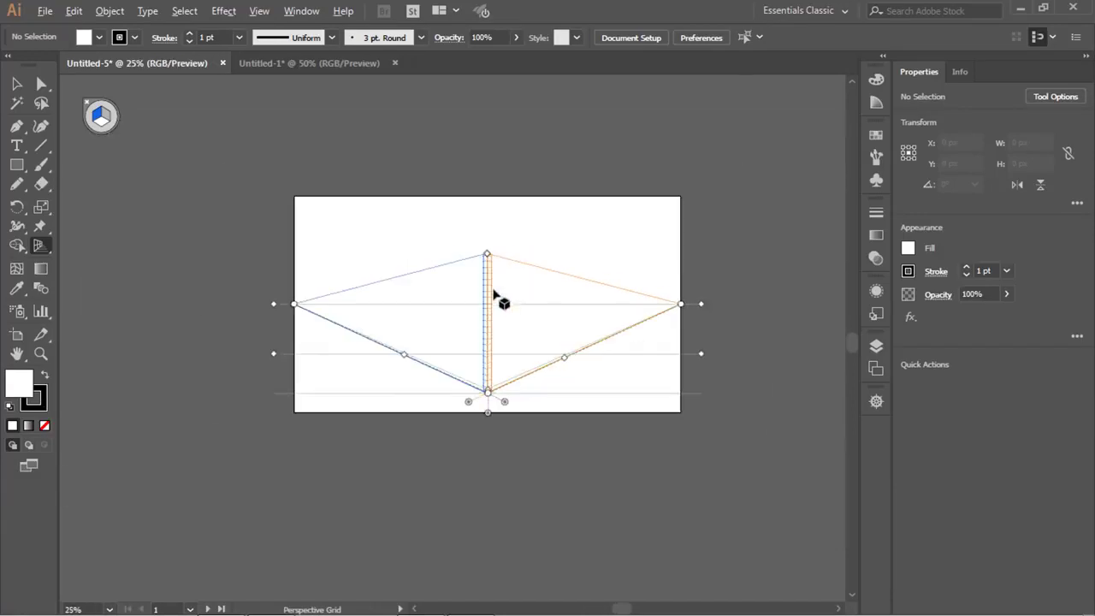
{"action": "scroll", "coordinate": [496, 299], "scroll_direction": "up", "scroll_amount": 1}
{"action": "scroll", "coordinate": [492, 308], "scroll_direction": "down", "scroll_amount": 2}
{"action": "scroll", "coordinate": [477, 298], "scroll_direction": "up", "scroll_amount": 1}
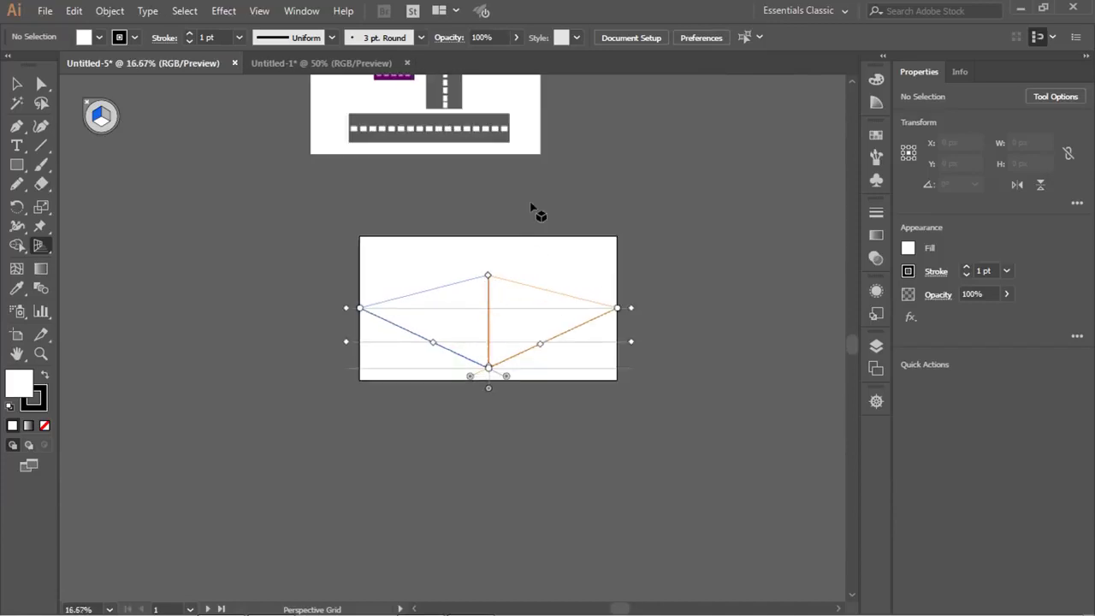
Duplicate the flat building and both roads beside the originals on the second artboard.
{"action": "left_click_drag", "start_coordinate": [530, 208], "coordinate": [518, 273]}
{"action": "left_click", "coordinate": [38, 248]}
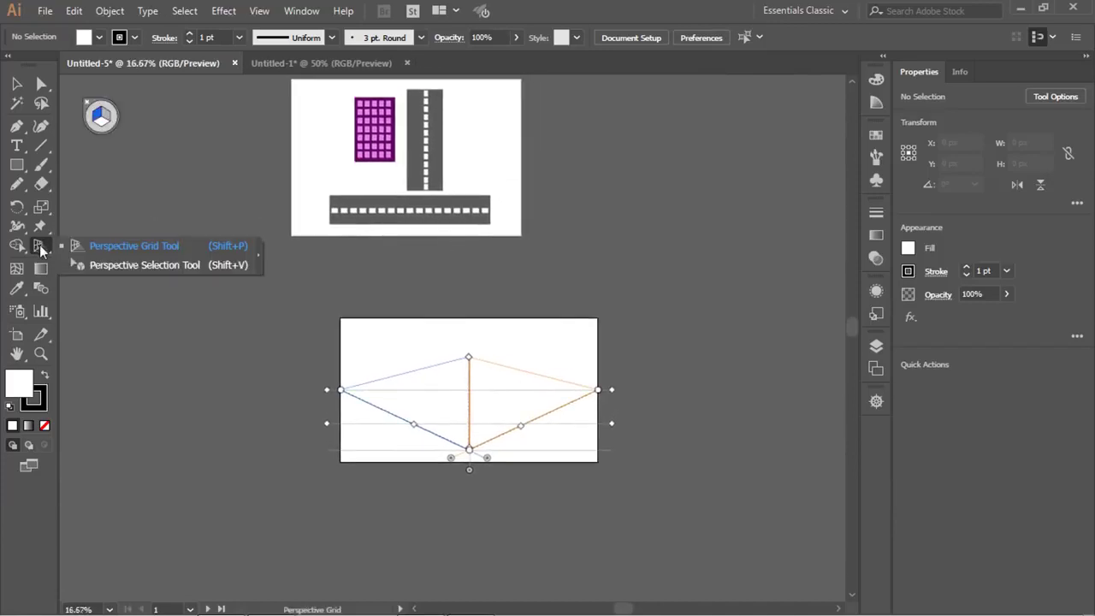
{"action": "left_click", "coordinate": [127, 265]}
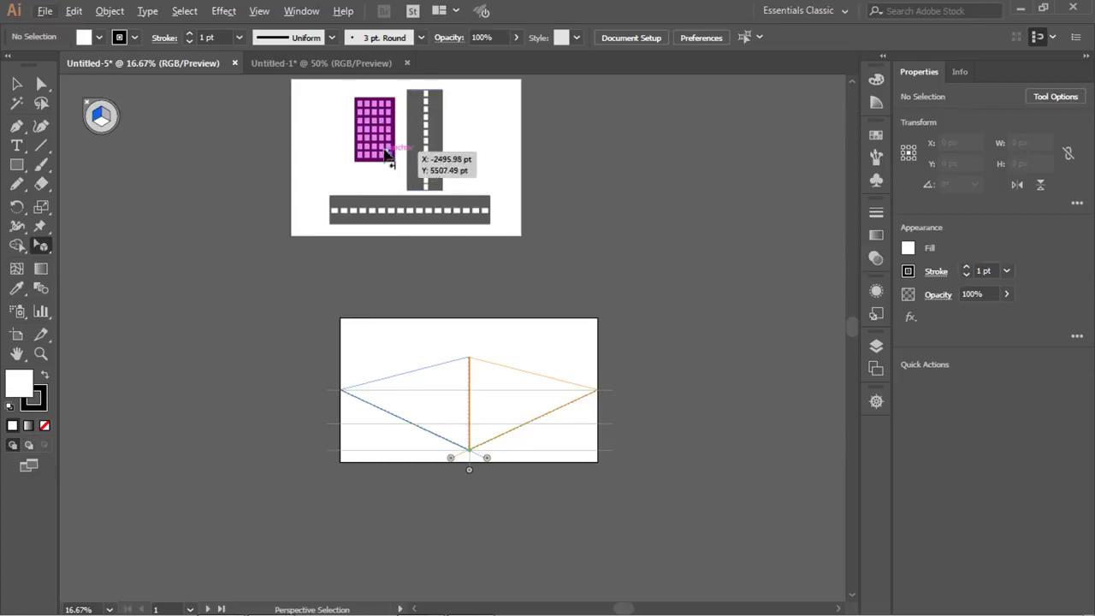
{"action": "key", "text": "alt+v"}
{"action": "key", "text": "Escape"}
{"action": "key", "text": "v"}
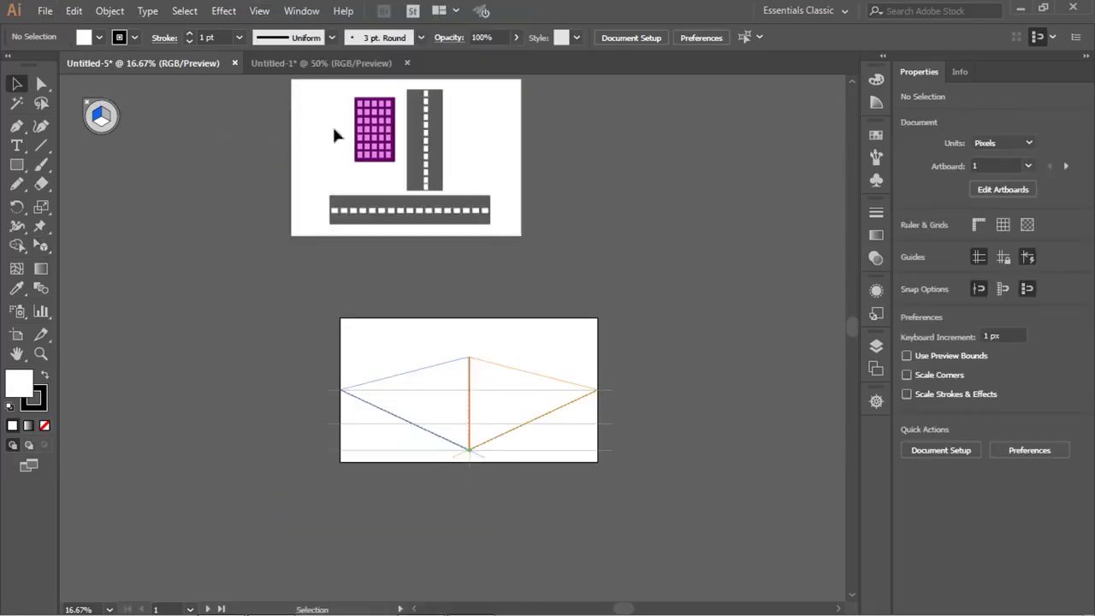
{"action": "left_click", "coordinate": [452, 171]}
{"action": "key", "text": "ctrl+equal"}
{"action": "key", "text": "ctrl+equal"}
{"action": "scroll", "coordinate": [458, 205], "scroll_direction": "up", "scroll_amount": 2}
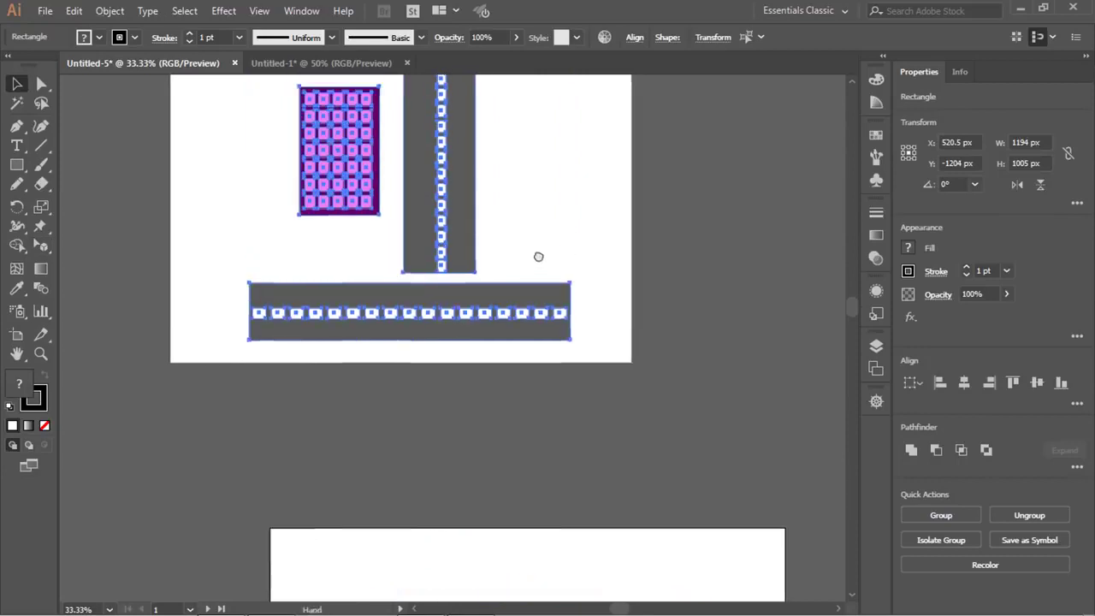
{"action": "left_click_drag", "start_coordinate": [457, 201], "coordinate": [664, 202]}
{"action": "left_click", "coordinate": [420, 259]}
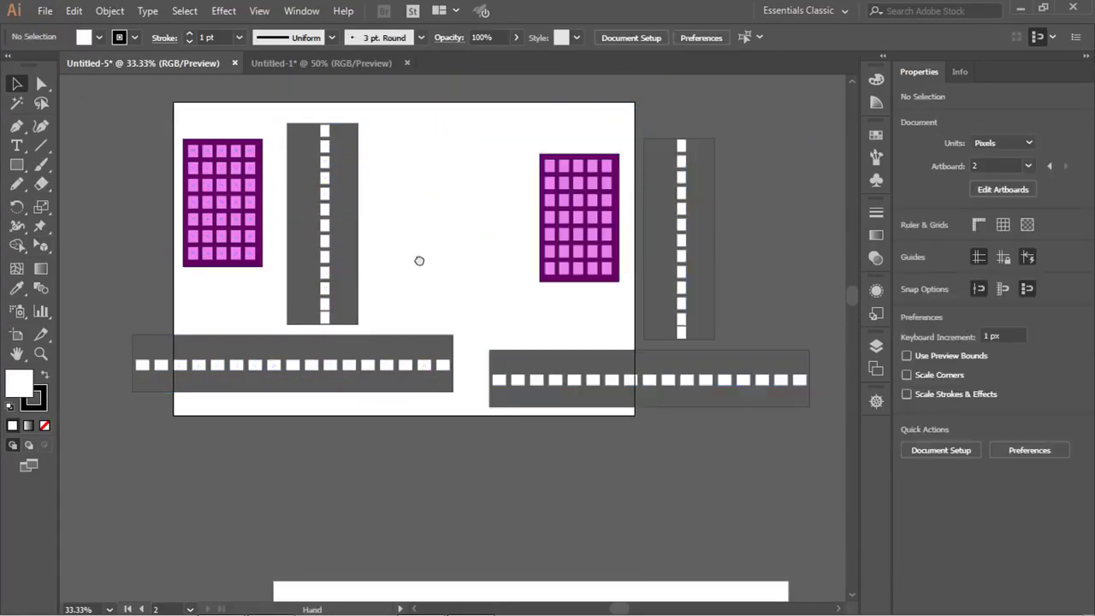
Move the duplicated building and roads down towards the artboard that holds the perspective grid.
{"action": "left_click_drag", "start_coordinate": [420, 259], "coordinate": [399, 96]}
{"action": "scroll", "coordinate": [533, 190], "scroll_direction": "down", "scroll_amount": 1}
{"action": "scroll", "coordinate": [536, 190], "scroll_direction": "up", "scroll_amount": 3}
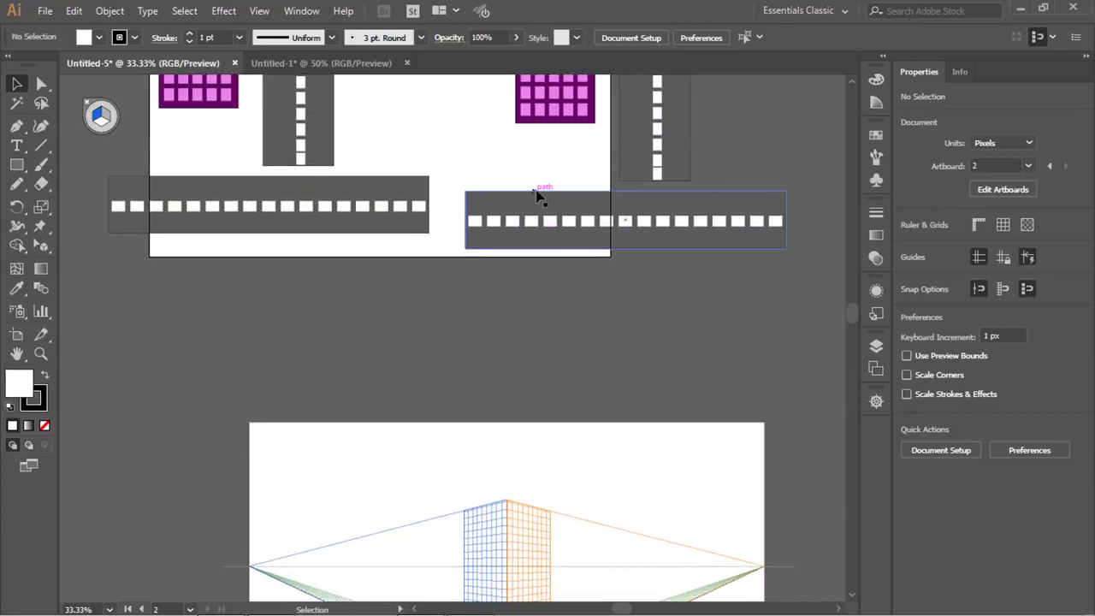
{"action": "left_click_drag", "start_coordinate": [539, 128], "coordinate": [589, 180]}
{"action": "key", "text": "shift+v"}
{"action": "left_click", "coordinate": [538, 316]}
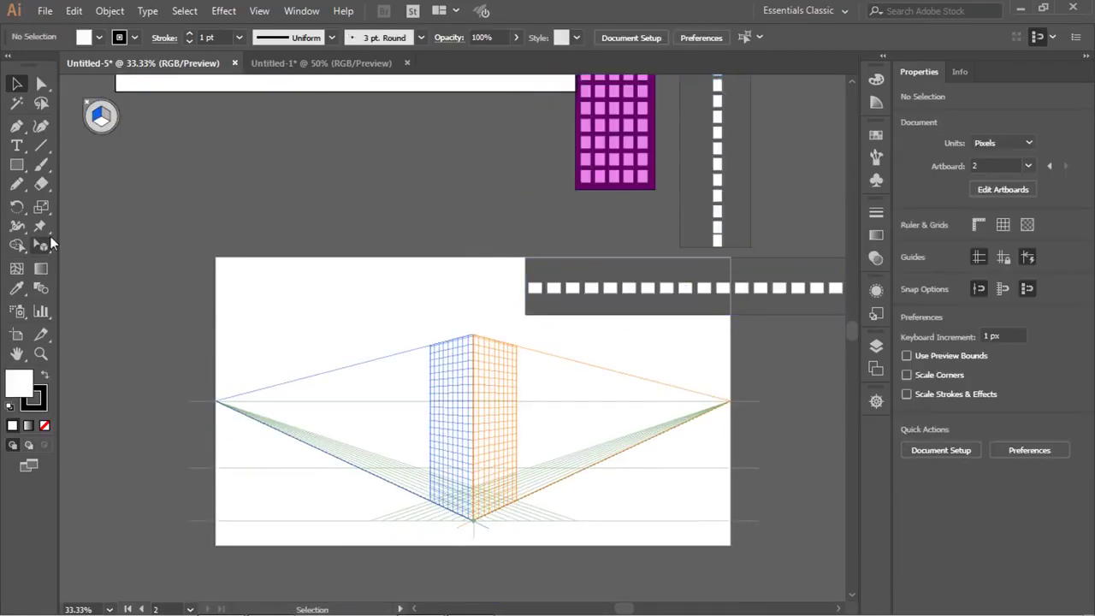
Place the duplicated building on the Left Grid plane with Perspective Selection, aligning its corner with the grid's central vertical edge.
{"action": "left_click", "coordinate": [41, 245]}
{"action": "left_click_drag", "start_coordinate": [41, 246], "coordinate": [130, 267]}
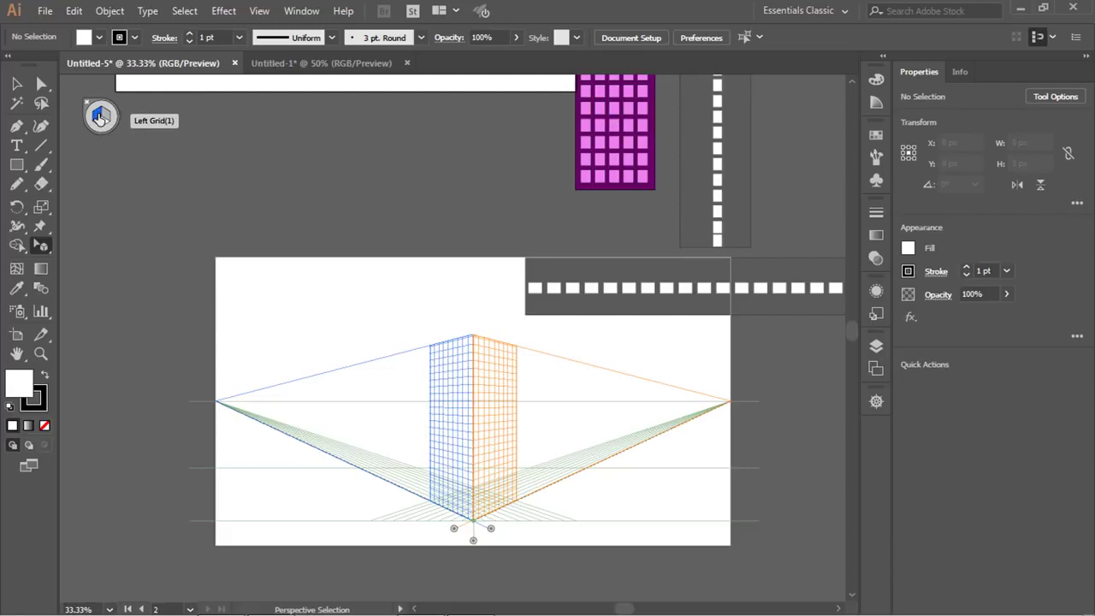
{"action": "left_click", "coordinate": [103, 122]}
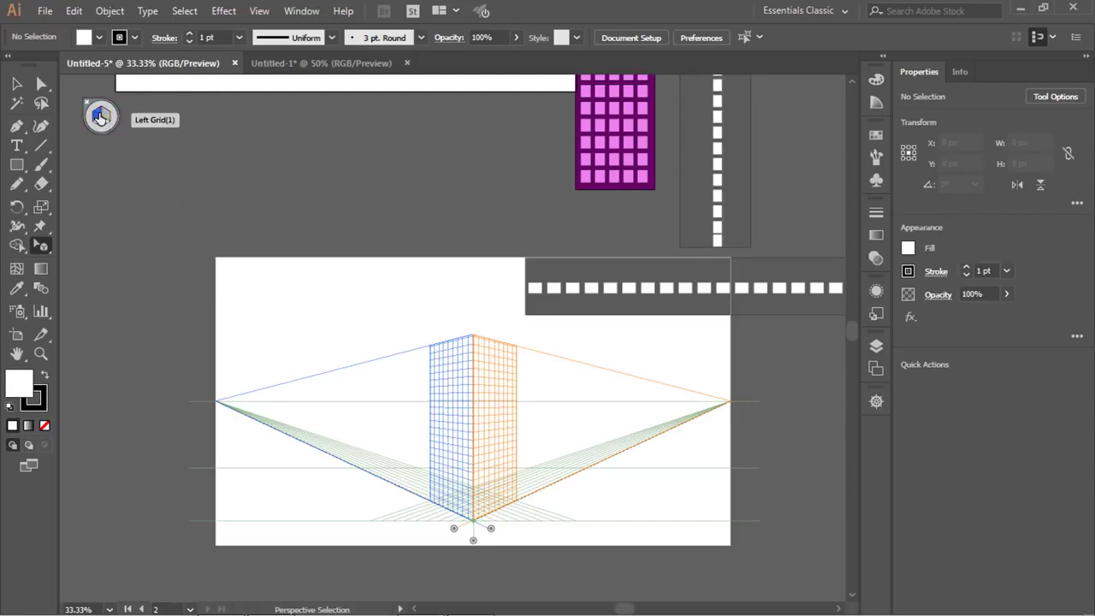
{"action": "left_click", "coordinate": [96, 117]}
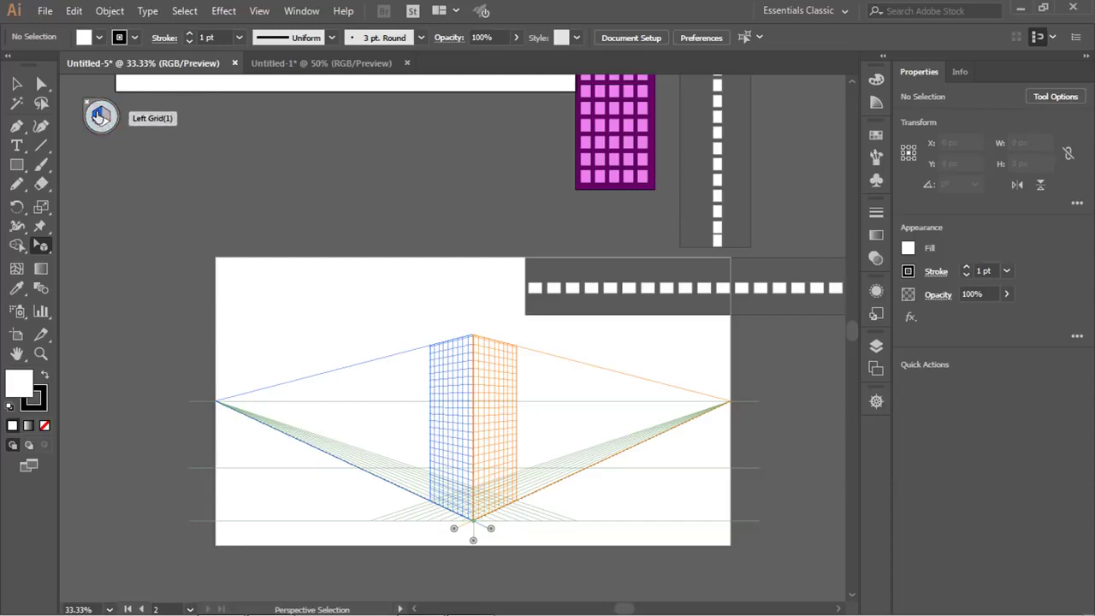
{"action": "left_click_drag", "start_coordinate": [45, 250], "coordinate": [141, 262]}
{"action": "left_click_drag", "start_coordinate": [629, 124], "coordinate": [450, 451]}
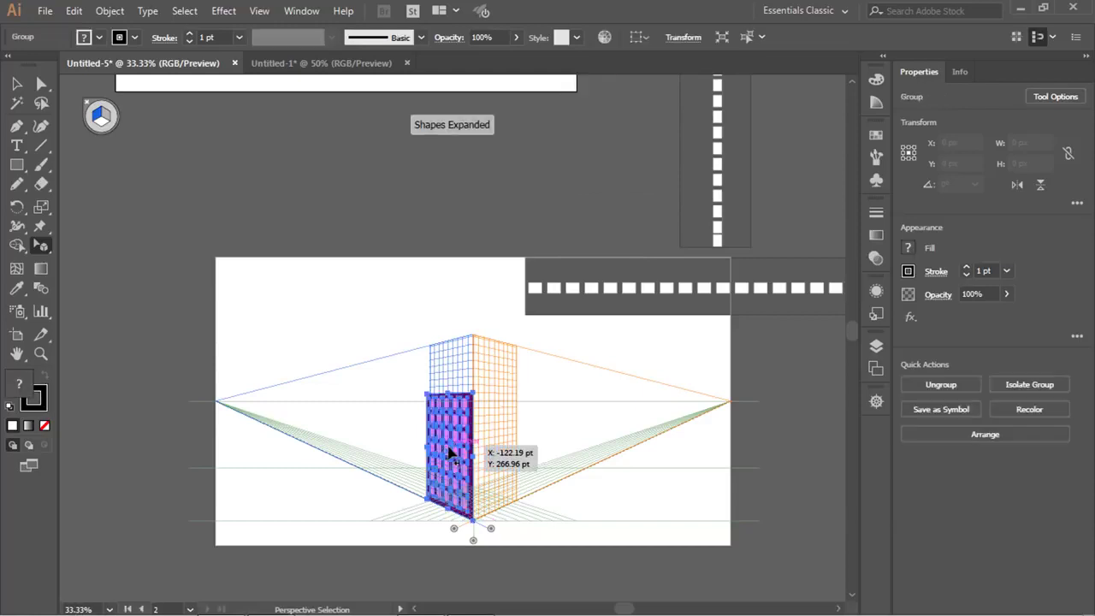
Duplicate the remaining flat building into the empty area on the other side of the second artboard.
{"action": "scroll", "coordinate": [500, 326], "scroll_direction": "up", "scroll_amount": 4}
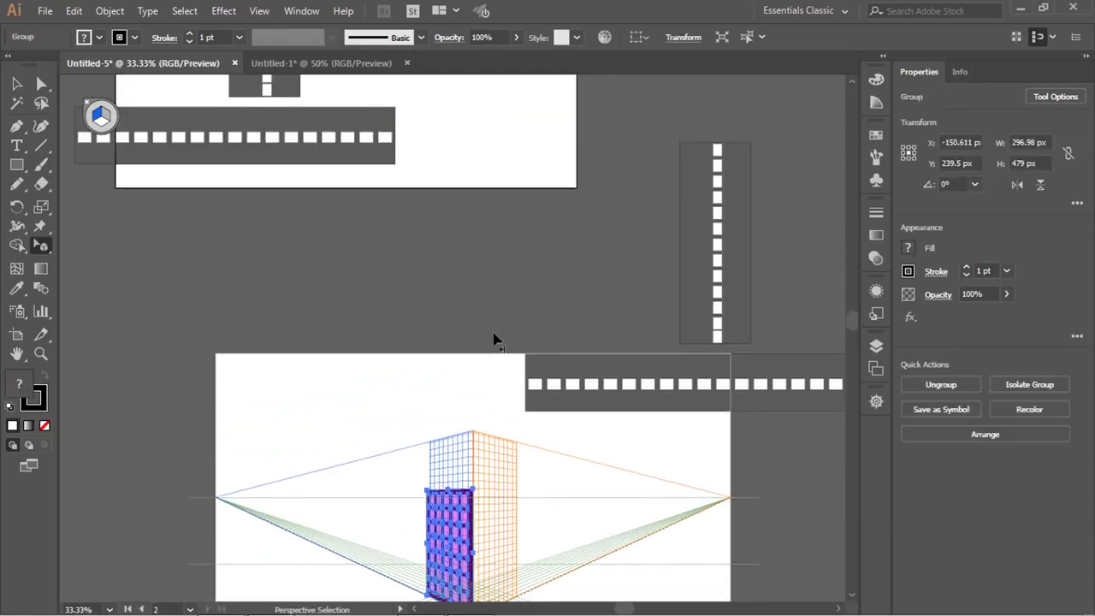
{"action": "scroll", "coordinate": [428, 325], "scroll_direction": "down", "scroll_amount": 7}
{"action": "scroll", "coordinate": [530, 318], "scroll_direction": "up", "scroll_amount": 1}
{"action": "scroll", "coordinate": [540, 309], "scroll_direction": "up", "scroll_amount": 2}
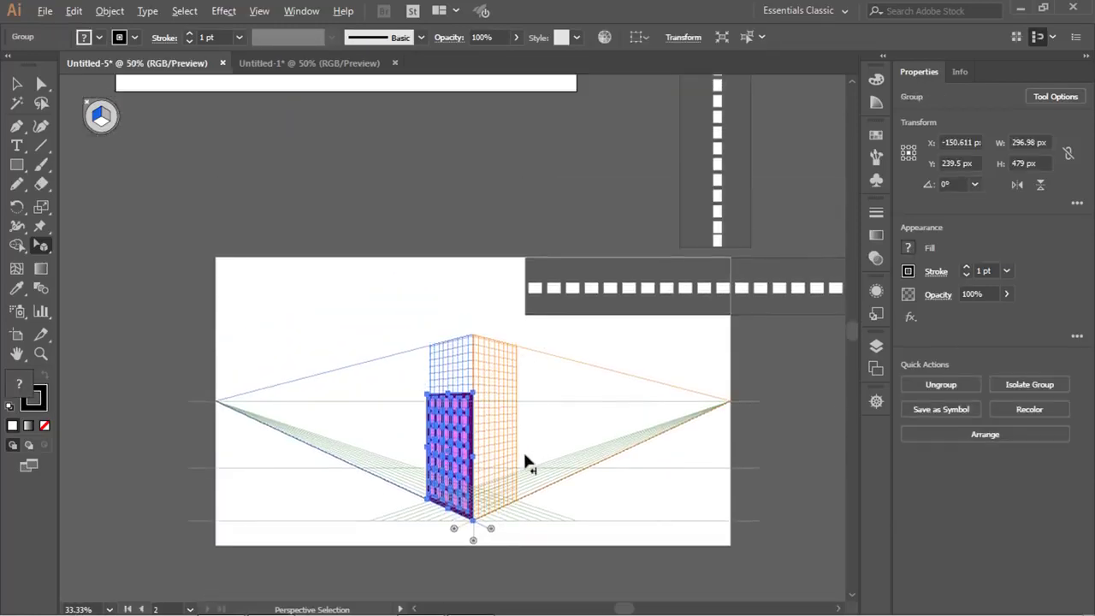
{"action": "scroll", "coordinate": [523, 450], "scroll_direction": "up", "scroll_amount": 2}
{"action": "scroll", "coordinate": [294, 392], "scroll_direction": "down", "scroll_amount": 2}
{"action": "scroll", "coordinate": [365, 416], "scroll_direction": "up", "scroll_amount": 2}
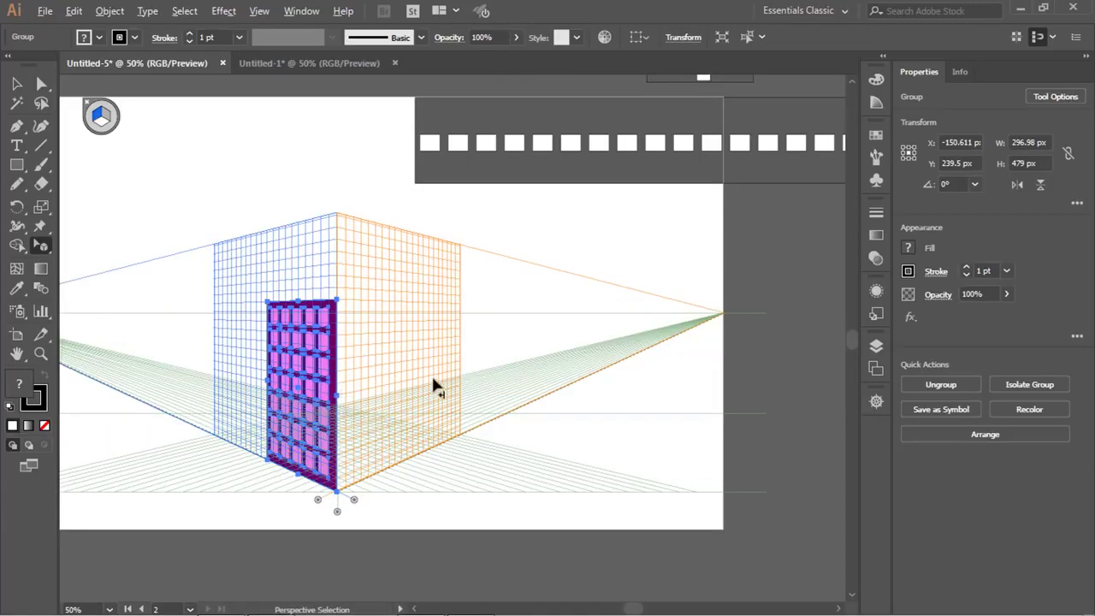
{"action": "scroll", "coordinate": [427, 376], "scroll_direction": "down", "scroll_amount": 3}
{"action": "left_click", "coordinate": [14, 83]}
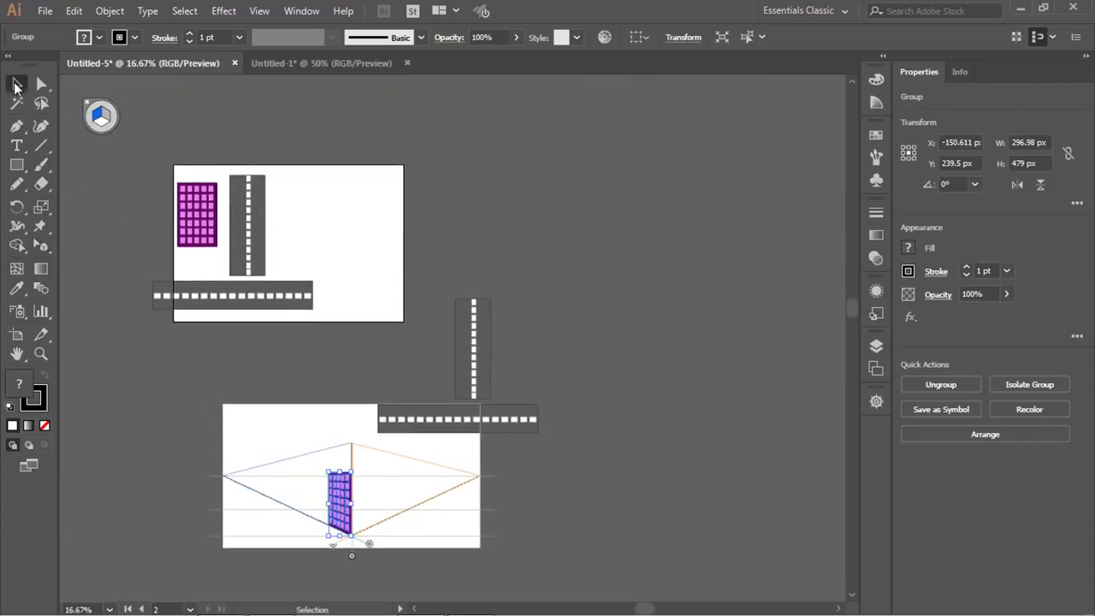
{"action": "left_click_drag", "start_coordinate": [181, 218], "coordinate": [356, 261]}
{"action": "scroll", "coordinate": [312, 407], "scroll_direction": "up", "scroll_amount": 1}
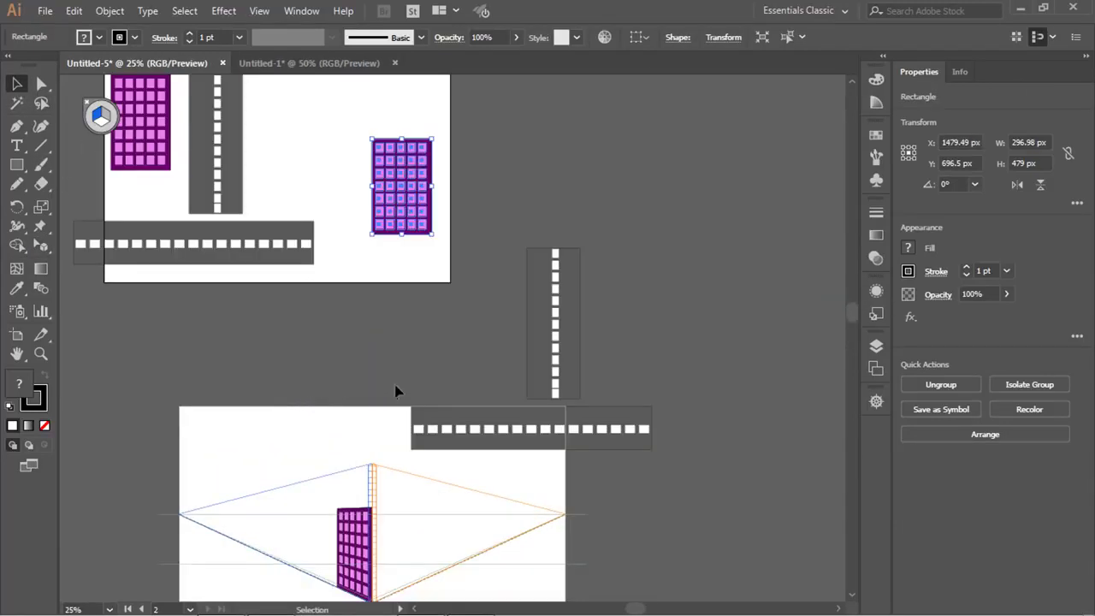
Place the new flat building copy on the Right Grid plane so it meets the first face at the central corner.
{"action": "left_click", "coordinate": [42, 246]}
{"action": "left_click_drag", "start_coordinate": [366, 395], "coordinate": [398, 293]}
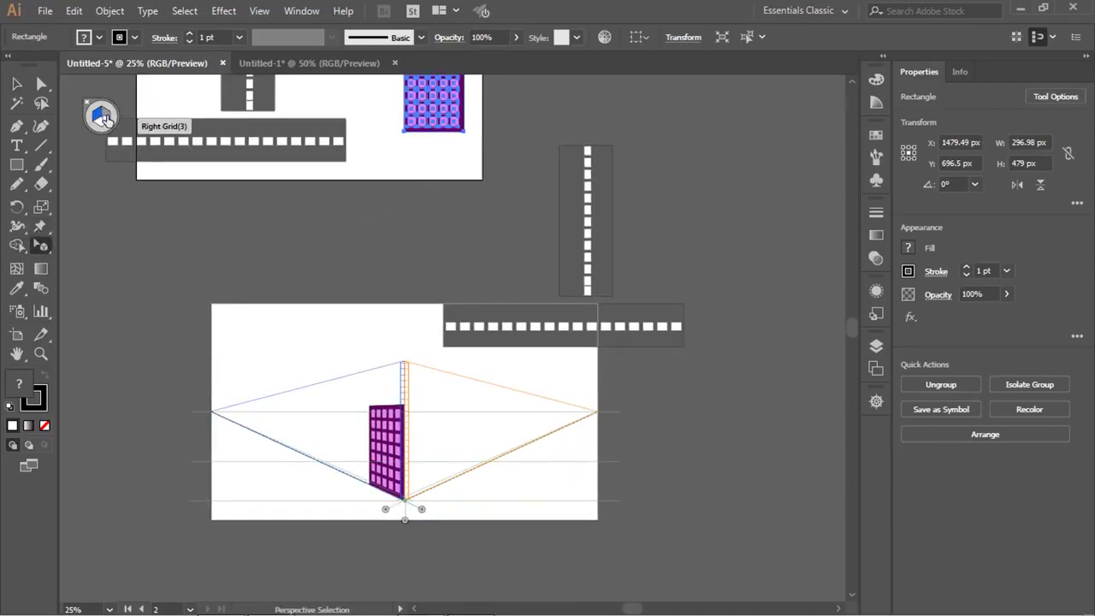
{"action": "left_click", "coordinate": [101, 118]}
{"action": "left_click_drag", "start_coordinate": [432, 90], "coordinate": [427, 458]}
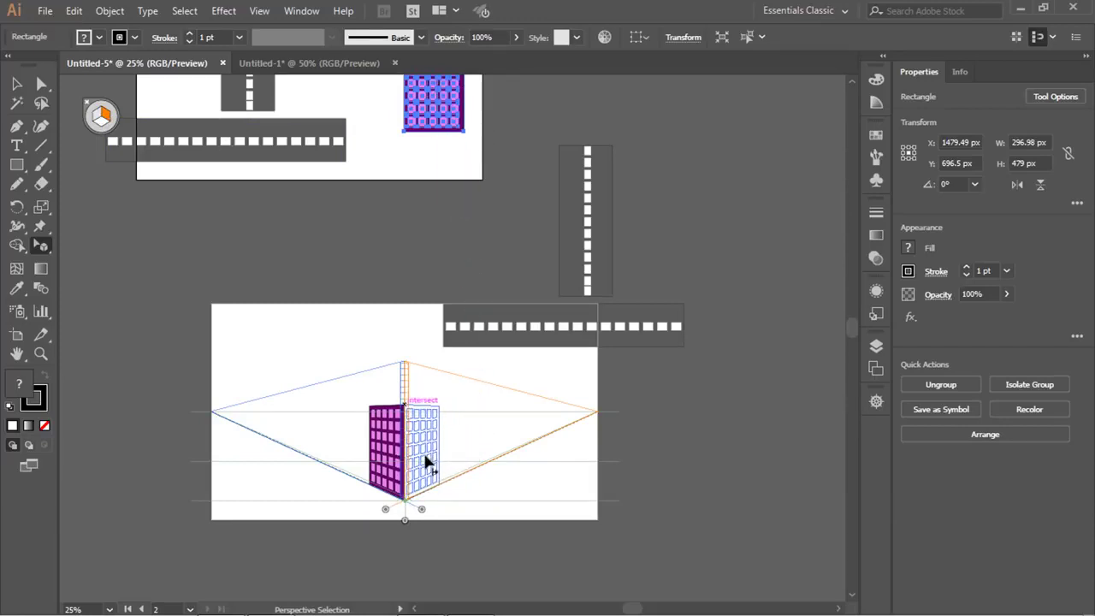
Examine how the two building faces meet at the corner and sit within the whole perspective grid.
{"action": "scroll", "coordinate": [428, 459], "scroll_direction": "up", "scroll_amount": 3}
{"action": "scroll", "coordinate": [446, 473], "scroll_direction": "up", "scroll_amount": 3}
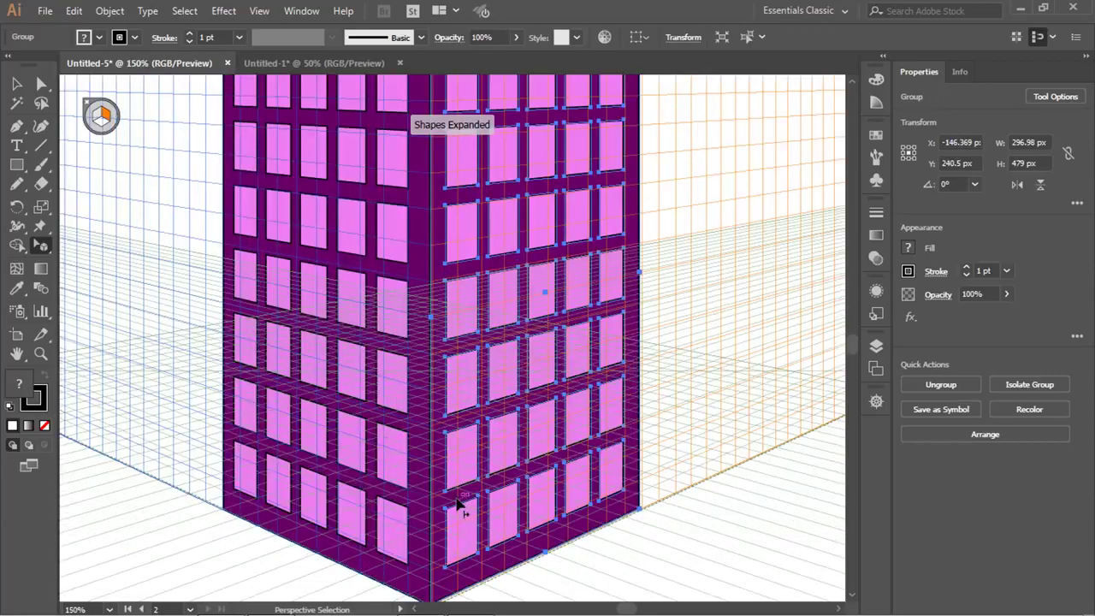
{"action": "scroll", "coordinate": [447, 393], "scroll_direction": "down", "scroll_amount": 3}
{"action": "mouse_move", "coordinate": [488, 453]}
{"action": "left_mouse_down"}
{"action": "mouse_move", "coordinate": [490, 425]}
{"action": "mouse_move", "coordinate": [481, 455]}
{"action": "left_mouse_up"}
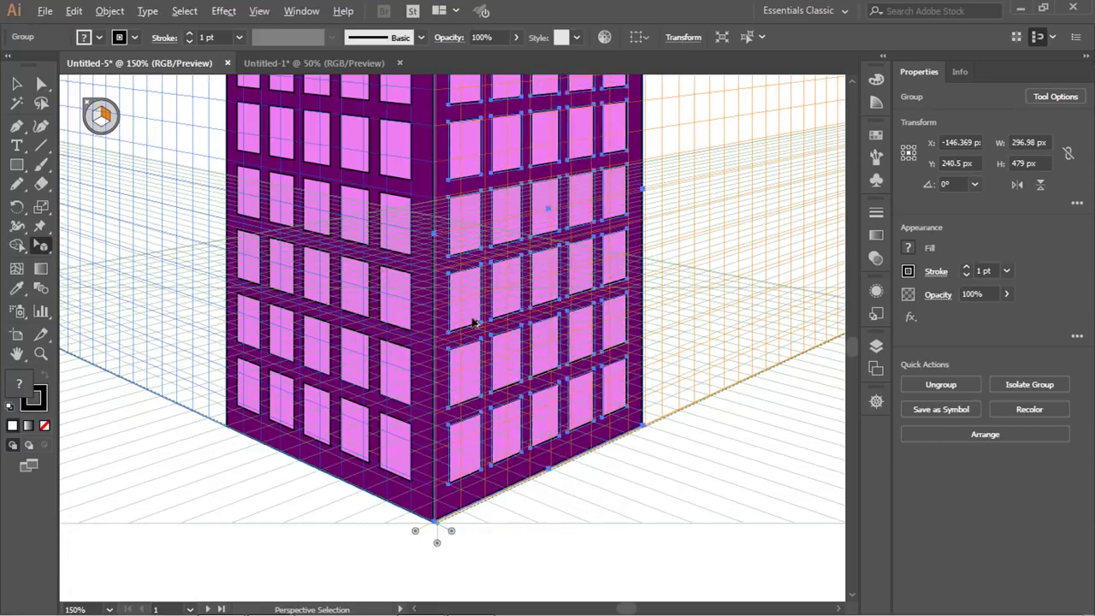
{"action": "key", "text": "ctrl+minus"}
{"action": "key", "text": "ctrl+minus"}
{"action": "key", "text": "ctrl+minus"}
{"action": "key", "text": "ctrl+minus"}
{"action": "key", "text": "ctrl+minus"}
{"action": "key", "text": "ctrl+minus"}
{"action": "scroll", "coordinate": [447, 290], "scroll_direction": "up", "scroll_amount": 5}
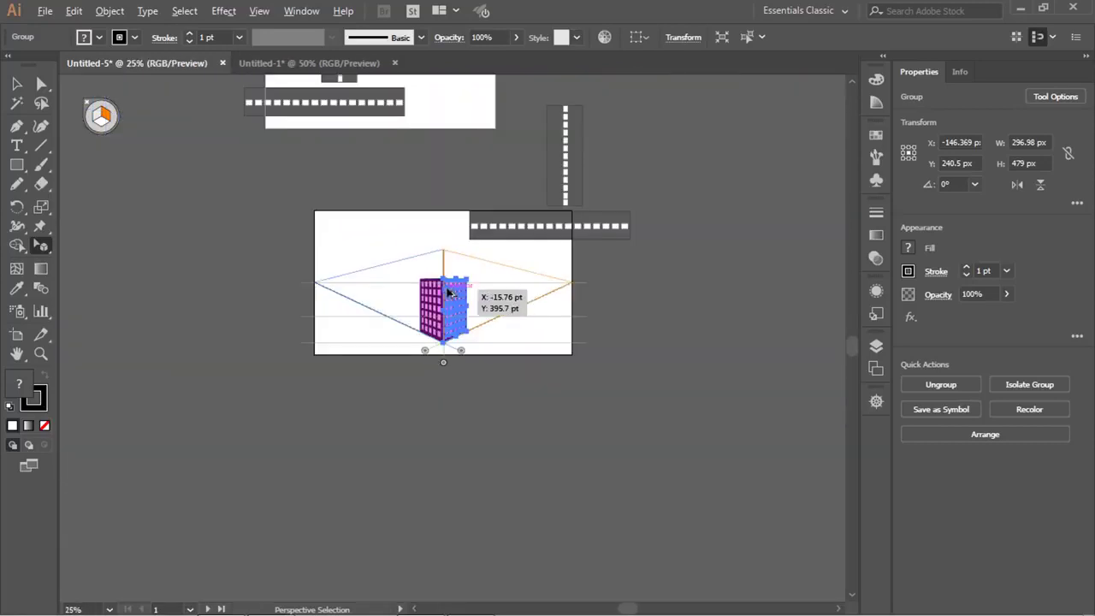
{"action": "scroll", "coordinate": [460, 314], "scroll_direction": "down", "scroll_amount": 3}
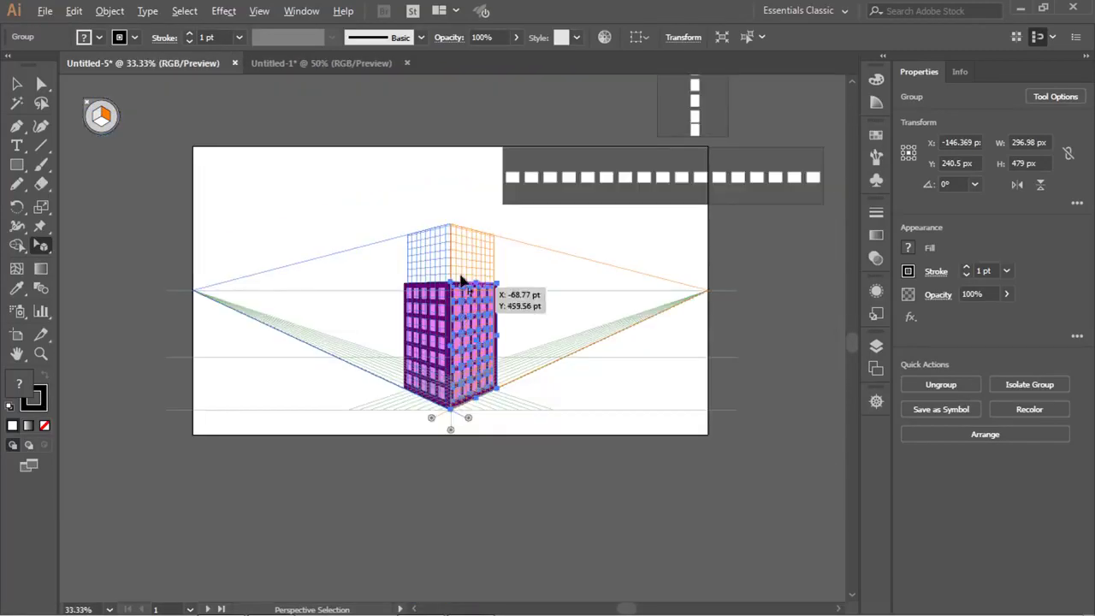
{"action": "scroll", "coordinate": [475, 295], "scroll_direction": "down", "scroll_amount": 2}
{"action": "scroll", "coordinate": [475, 295], "scroll_direction": "up", "scroll_amount": 2}
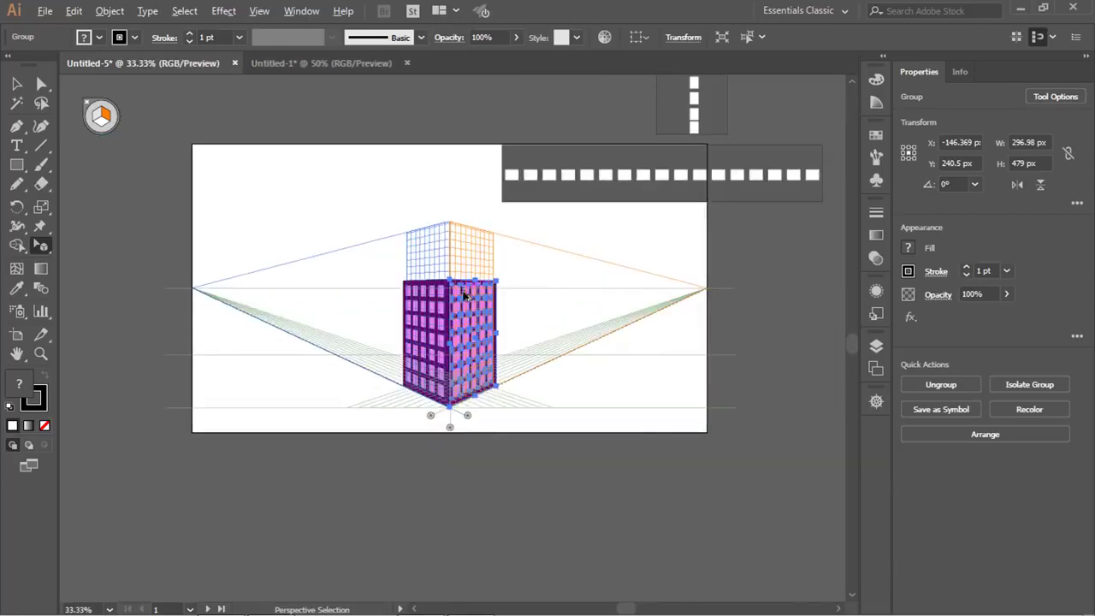
{"action": "scroll", "coordinate": [475, 295], "scroll_direction": "down", "scroll_amount": 2}
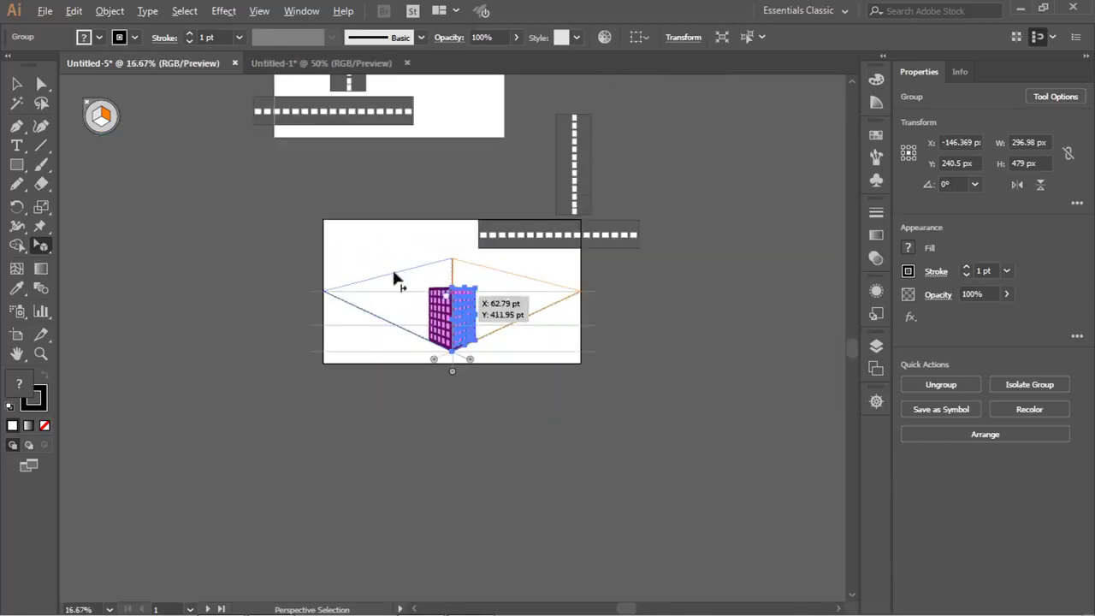
Place the horizontal road on the Horizontal Grid plane along the base of the building's left face.
{"action": "left_click", "coordinate": [101, 120]}
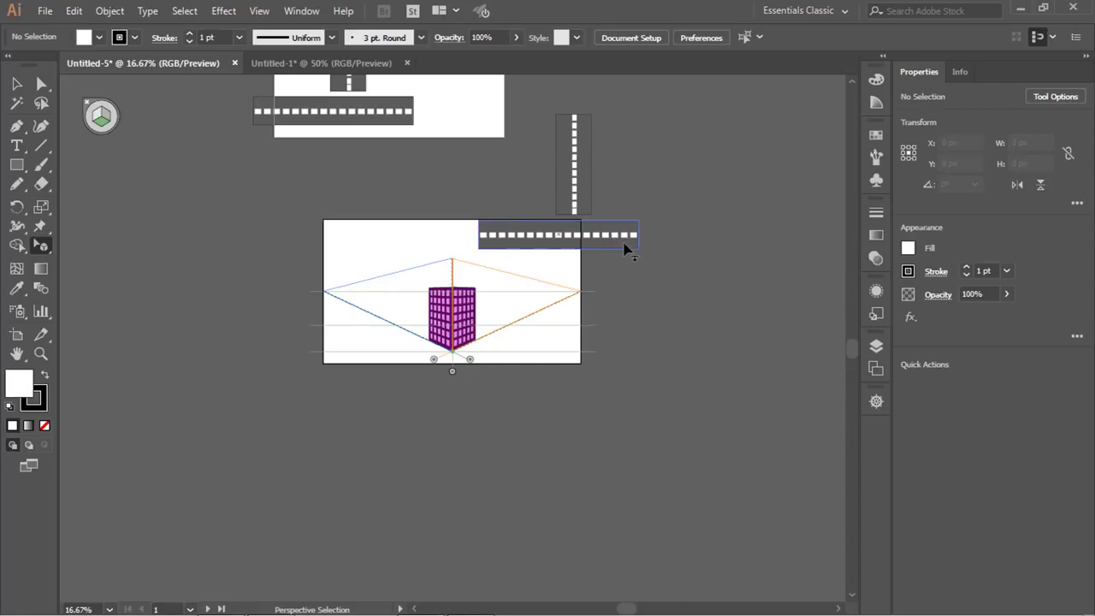
{"action": "left_click_drag", "start_coordinate": [482, 338], "coordinate": [275, 282]}
{"action": "scroll", "coordinate": [428, 360], "scroll_direction": "up", "scroll_amount": 4}
{"action": "scroll", "coordinate": [407, 368], "scroll_direction": "down", "scroll_amount": 1}
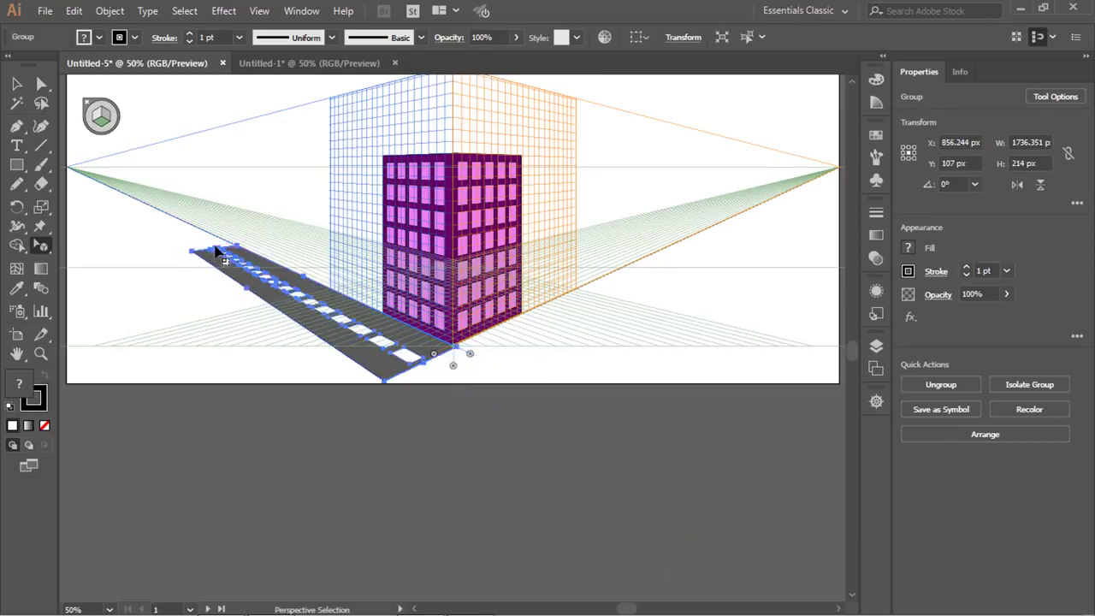
Try to stretch the road all the way to the left vanishing point and past the artboard's lower edge.
{"action": "left_click_drag", "start_coordinate": [218, 254], "coordinate": [115, 177]}
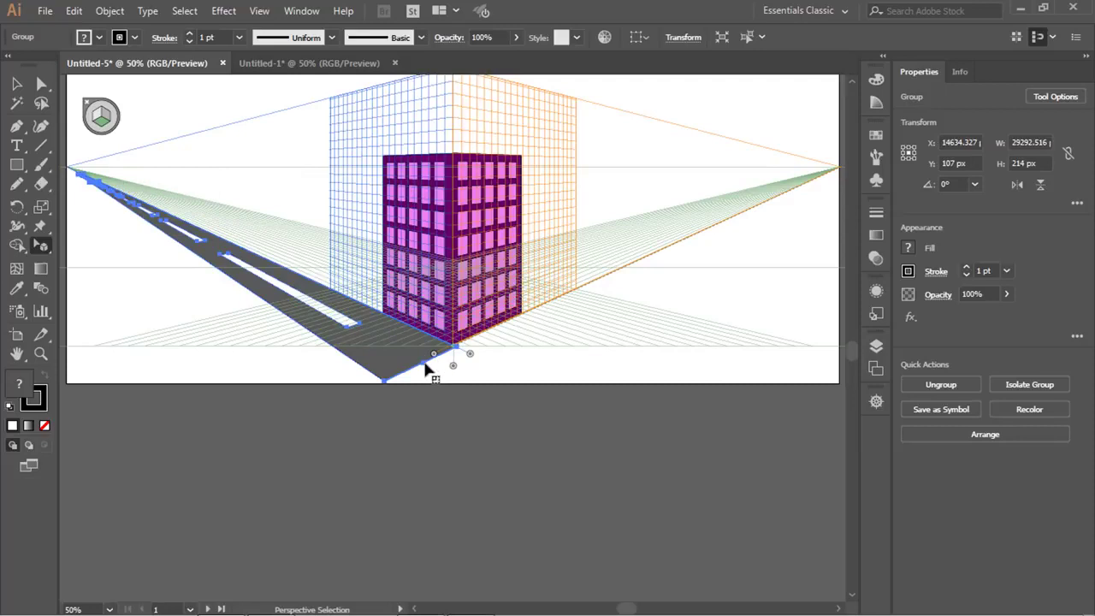
{"action": "left_click_drag", "start_coordinate": [428, 368], "coordinate": [529, 436]}
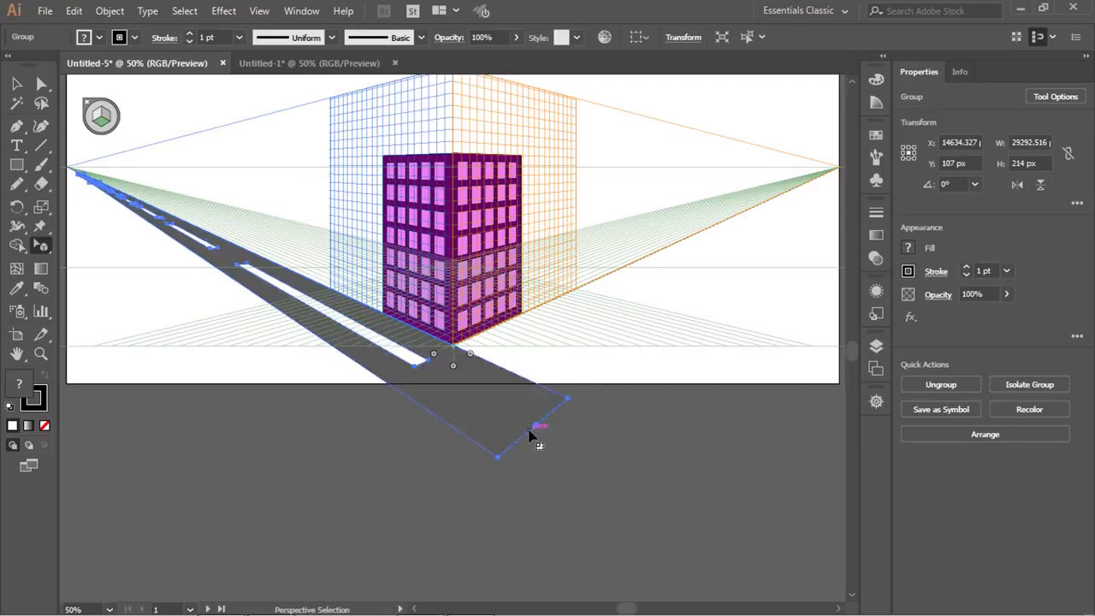
{"action": "scroll", "coordinate": [479, 404], "scroll_direction": "down", "scroll_amount": 3}
{"action": "scroll", "coordinate": [479, 404], "scroll_direction": "up", "scroll_amount": 2}
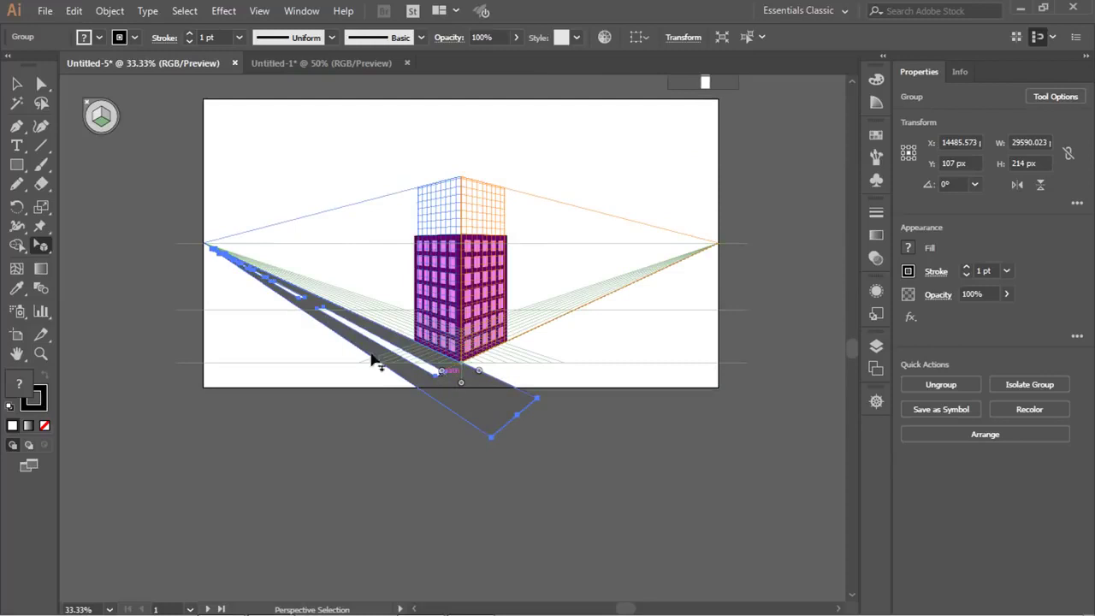
{"action": "left_click_drag", "start_coordinate": [214, 253], "coordinate": [288, 293]}
Lengthen the road part of the way towards the left vanishing point and extend its near end past the artboard's lower edge.
{"action": "scroll", "coordinate": [288, 293], "scroll_direction": "up", "scroll_amount": 2}
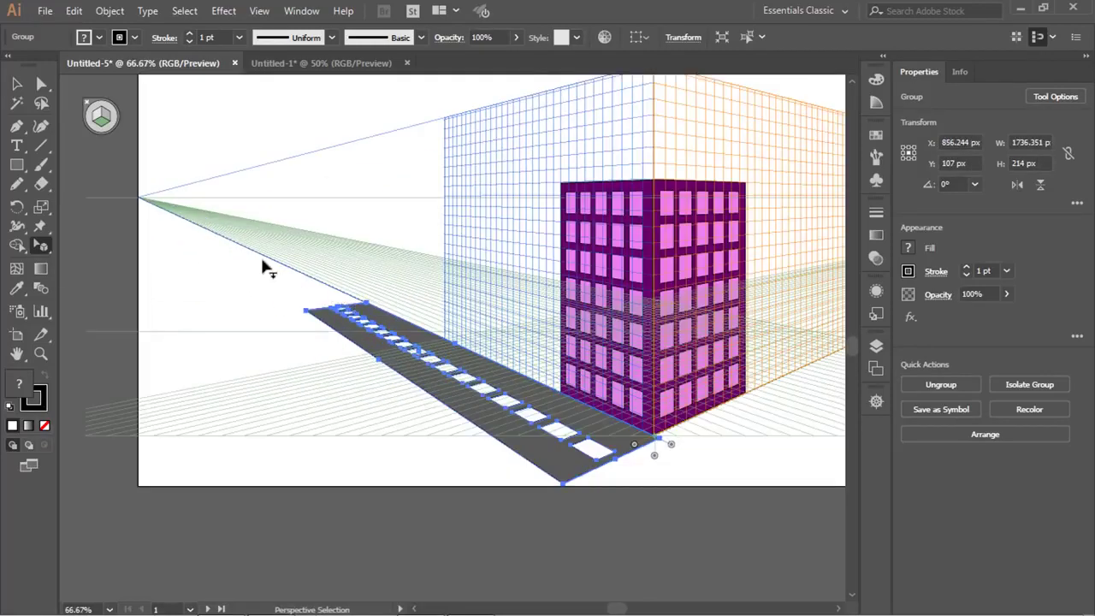
{"action": "scroll", "coordinate": [263, 268], "scroll_direction": "up", "scroll_amount": 1}
{"action": "scroll", "coordinate": [415, 354], "scroll_direction": "up", "scroll_amount": 2}
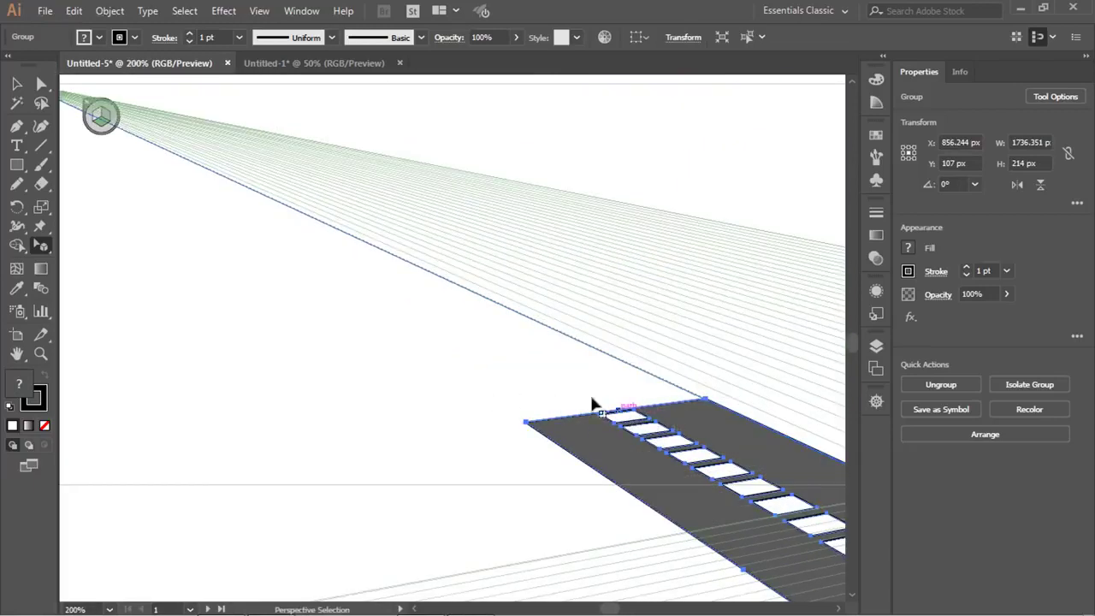
{"action": "left_click_drag", "start_coordinate": [593, 403], "coordinate": [381, 284]}
{"action": "scroll", "coordinate": [244, 246], "scroll_direction": "down", "scroll_amount": 4}
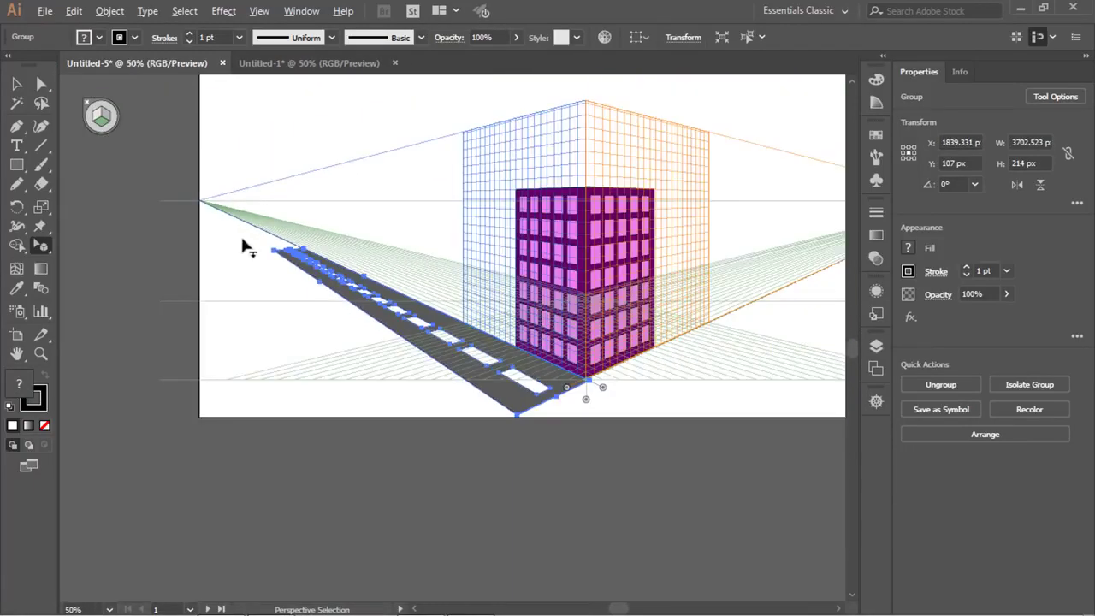
{"action": "left_click_drag", "start_coordinate": [558, 400], "coordinate": [653, 460]}
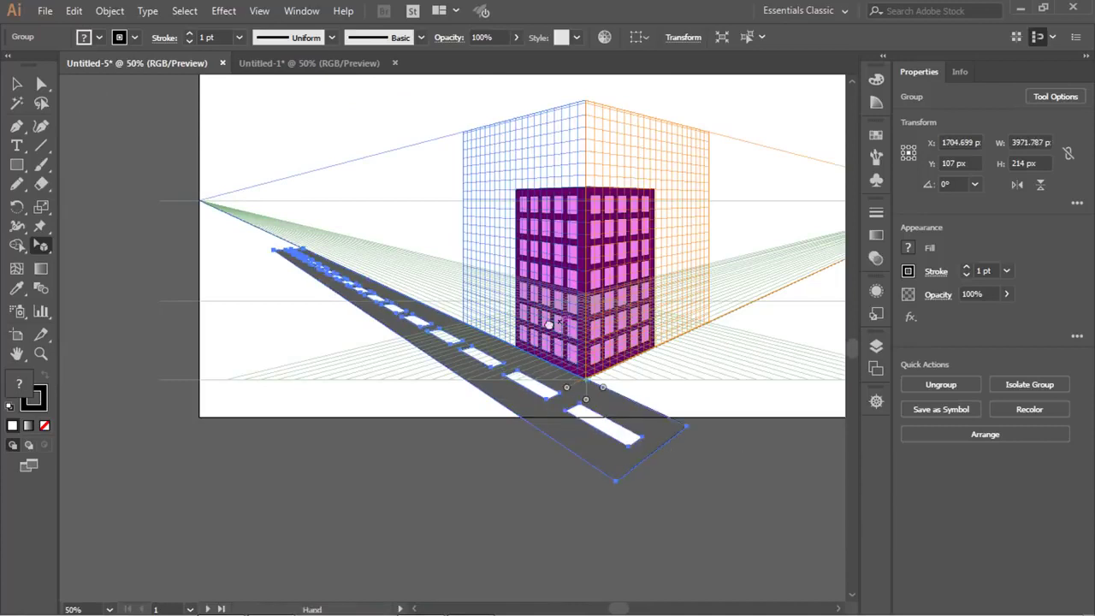
Place the vertical road on the Horizontal Grid plane along the building's right face, crossing the first road's near end.
{"action": "left_click_drag", "start_coordinate": [604, 291], "coordinate": [494, 397]}
{"action": "left_click_drag", "start_coordinate": [518, 317], "coordinate": [449, 388]}
{"action": "scroll", "coordinate": [448, 388], "scroll_direction": "down", "scroll_amount": 1}
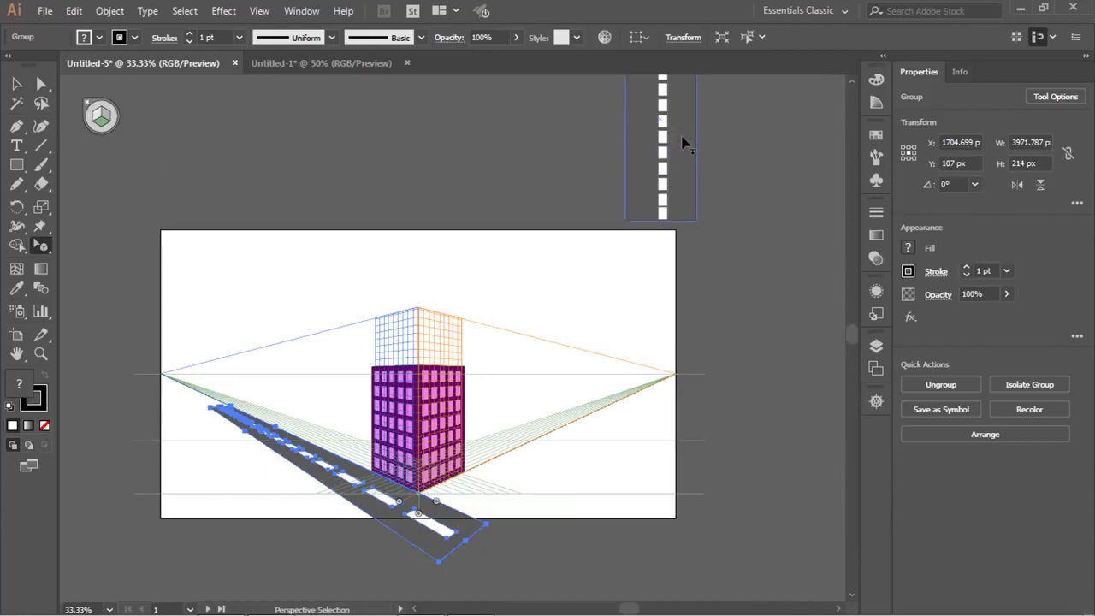
{"action": "left_click_drag", "start_coordinate": [684, 145], "coordinate": [480, 514]}
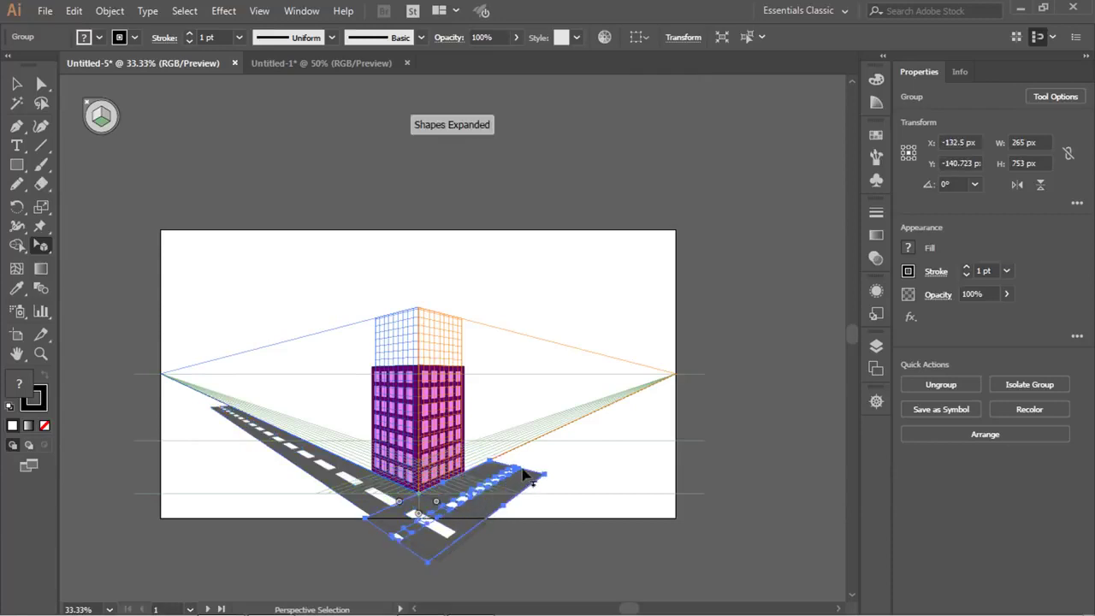
Lengthen the road along the building's right face most of the way towards the right vanishing point.
{"action": "scroll", "coordinate": [585, 443], "scroll_direction": "up", "scroll_amount": 1}
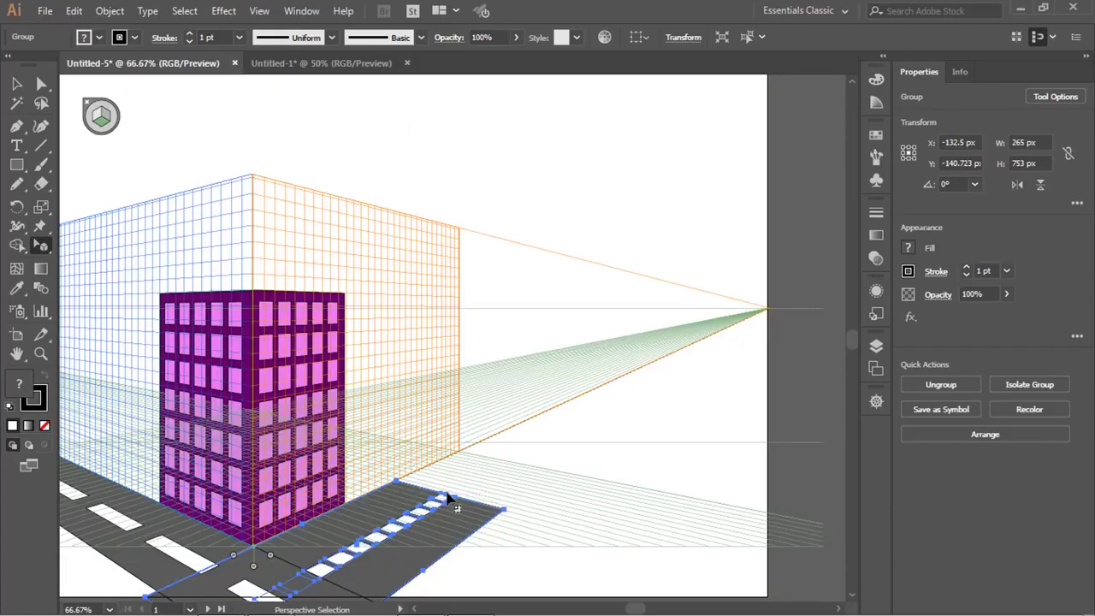
{"action": "left_click_drag", "start_coordinate": [451, 500], "coordinate": [744, 345]}
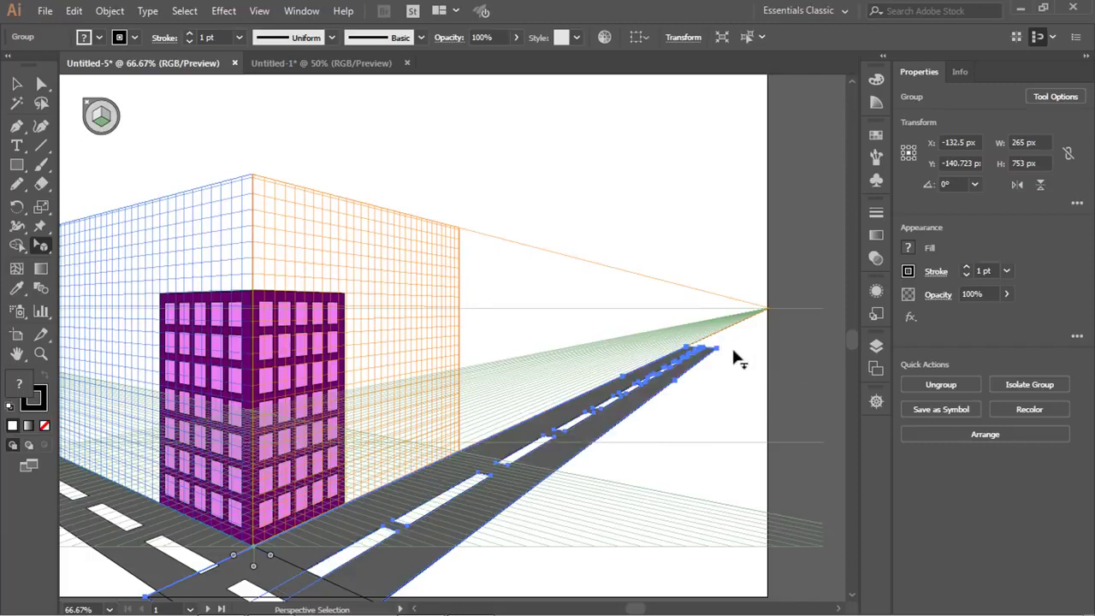
{"action": "scroll", "coordinate": [730, 350], "scroll_direction": "down", "scroll_amount": 1}
{"action": "scroll", "coordinate": [715, 363], "scroll_direction": "up", "scroll_amount": 4}
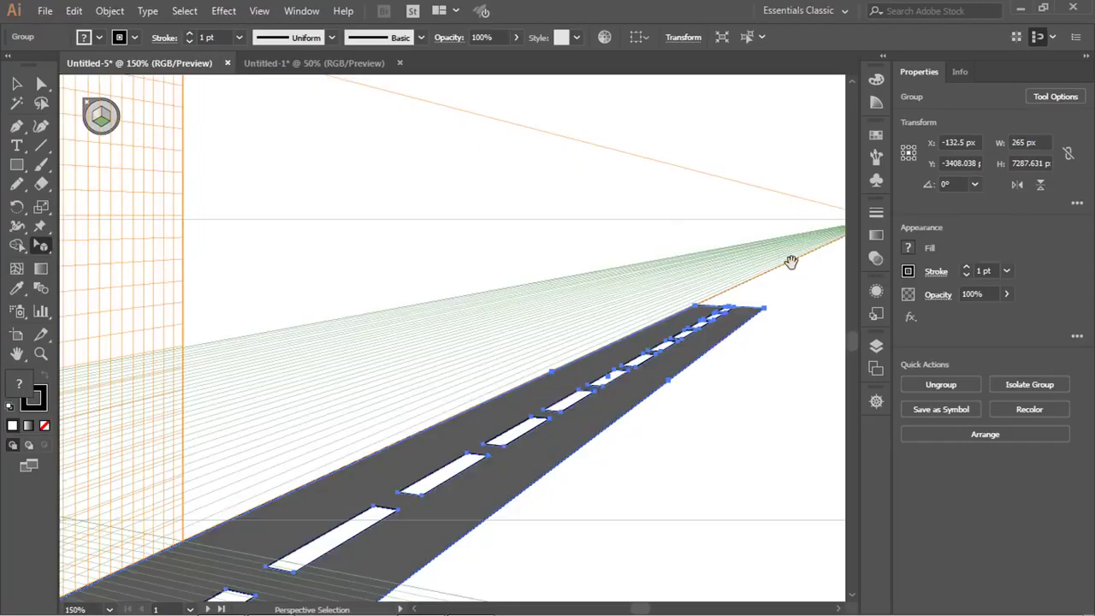
Try to stretch the road all the way to the right vanishing point.
{"action": "left_click_drag", "start_coordinate": [791, 261], "coordinate": [440, 481]}
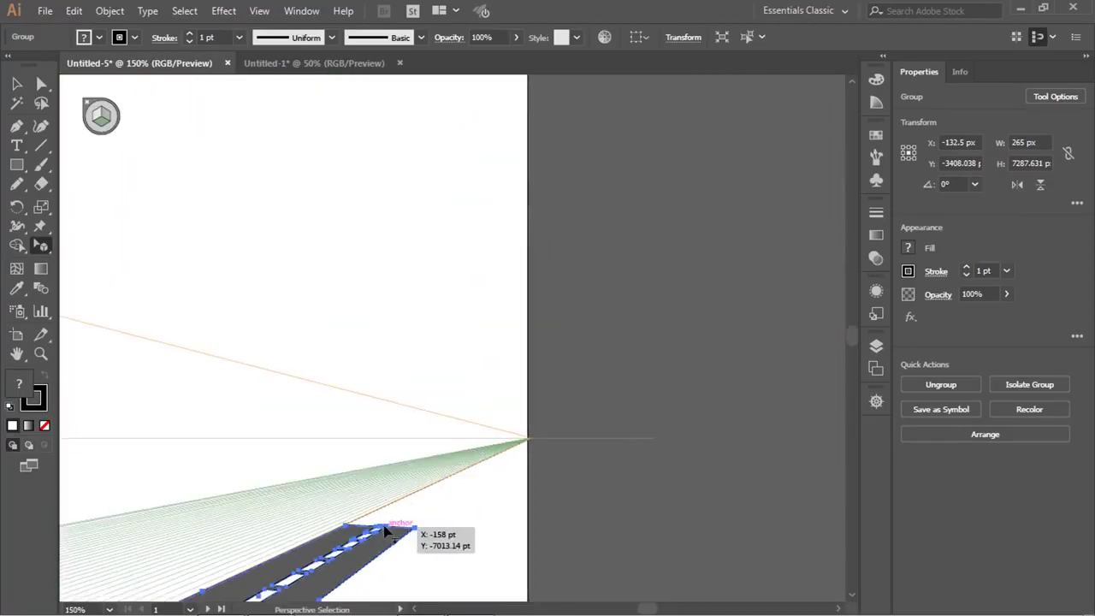
{"action": "left_click_drag", "start_coordinate": [392, 528], "coordinate": [528, 446]}
{"action": "key", "text": "ctrl+z"}
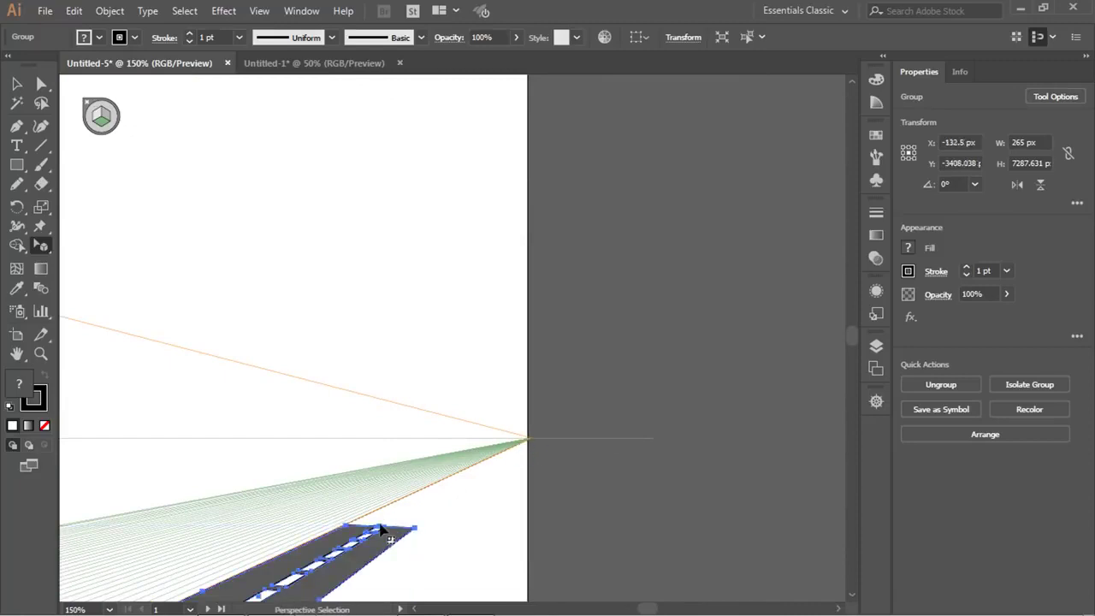
{"action": "left_click_drag", "start_coordinate": [381, 531], "coordinate": [558, 446]}
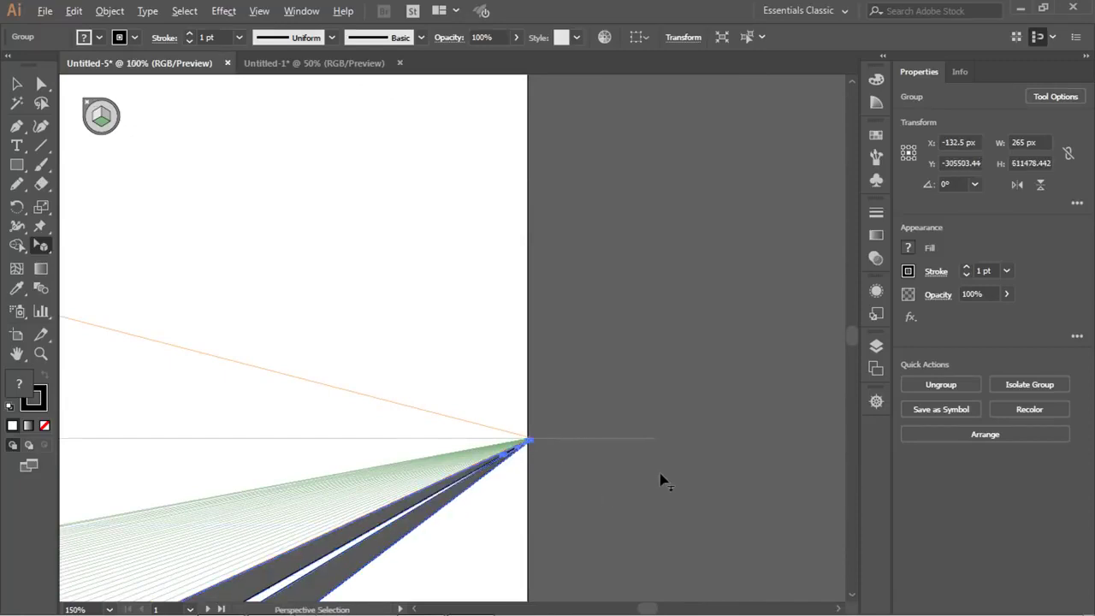
{"action": "scroll", "coordinate": [659, 479], "scroll_direction": "down", "scroll_amount": 2}
{"action": "scroll", "coordinate": [515, 535], "scroll_direction": "down", "scroll_amount": 3}
{"action": "key", "text": "space"}
{"action": "left_click_drag", "start_coordinate": [455, 487], "coordinate": [645, 350]}
{"action": "scroll", "coordinate": [501, 464], "scroll_direction": "up", "scroll_amount": 2}
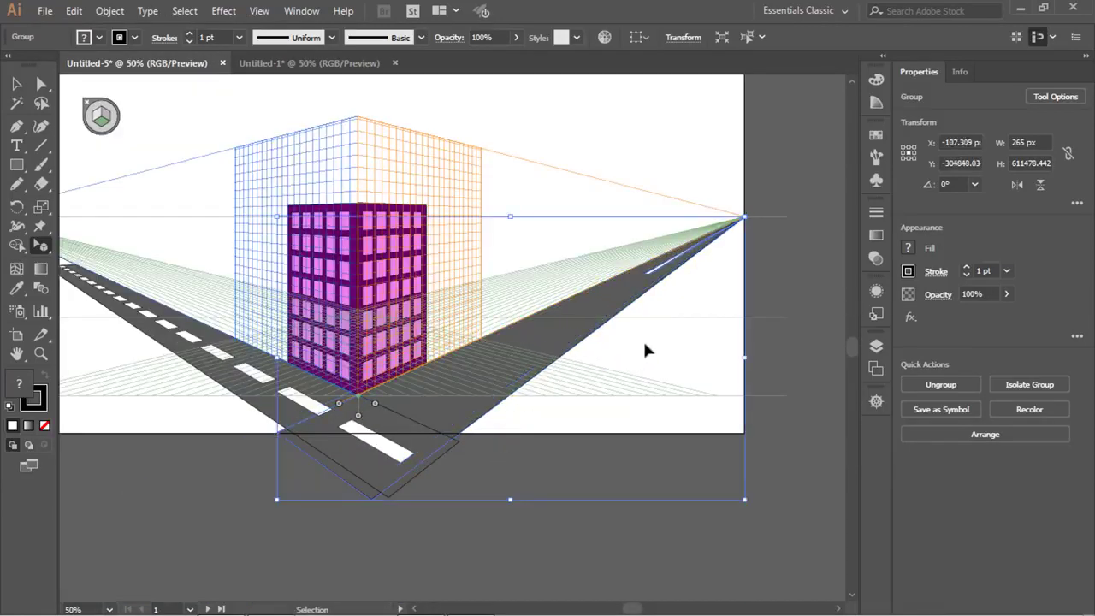
{"action": "left_click", "coordinate": [728, 253]}
{"action": "scroll", "coordinate": [542, 350], "scroll_direction": "down", "scroll_amount": 1}
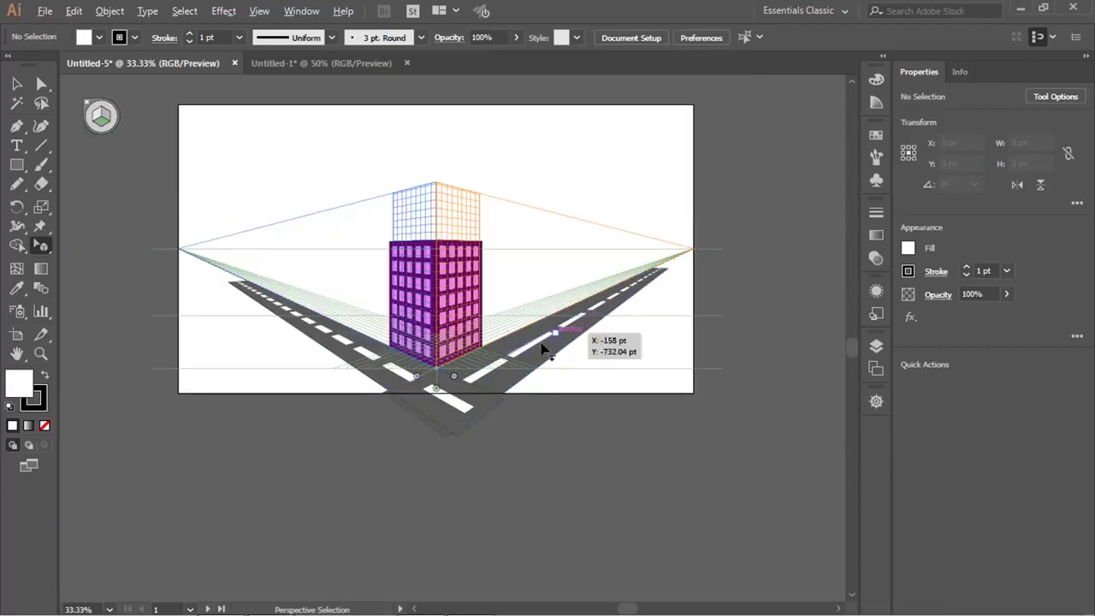
Shorten the near end of the left road so it stops at the building corner and clears the crossing road.
{"action": "scroll", "coordinate": [501, 385], "scroll_direction": "up", "scroll_amount": 2}
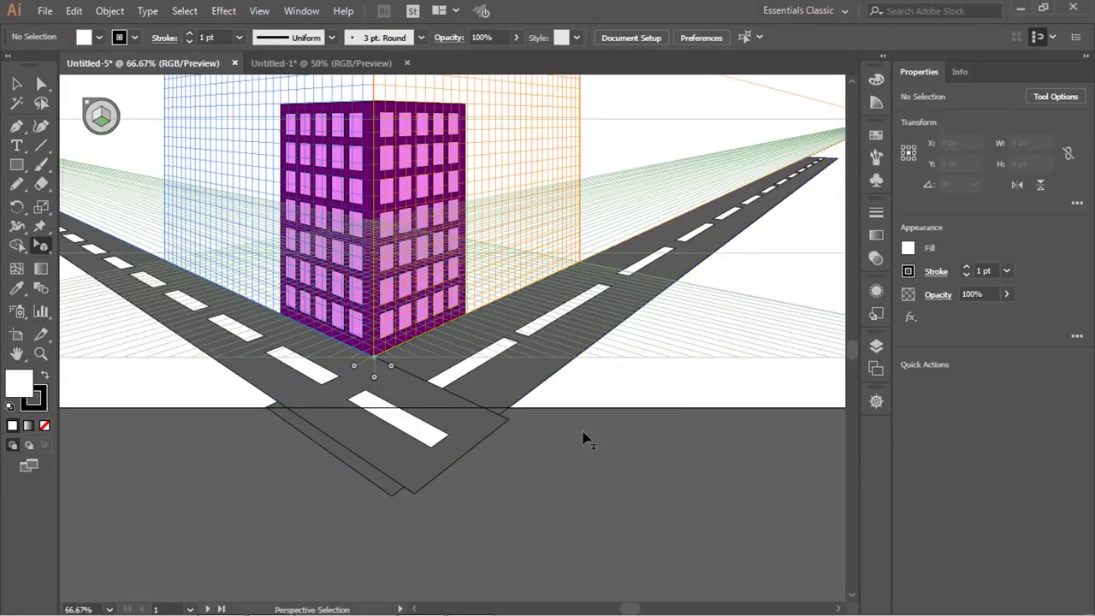
{"action": "scroll", "coordinate": [459, 386], "scroll_direction": "down", "scroll_amount": 2}
{"action": "scroll", "coordinate": [464, 422], "scroll_direction": "up", "scroll_amount": 1}
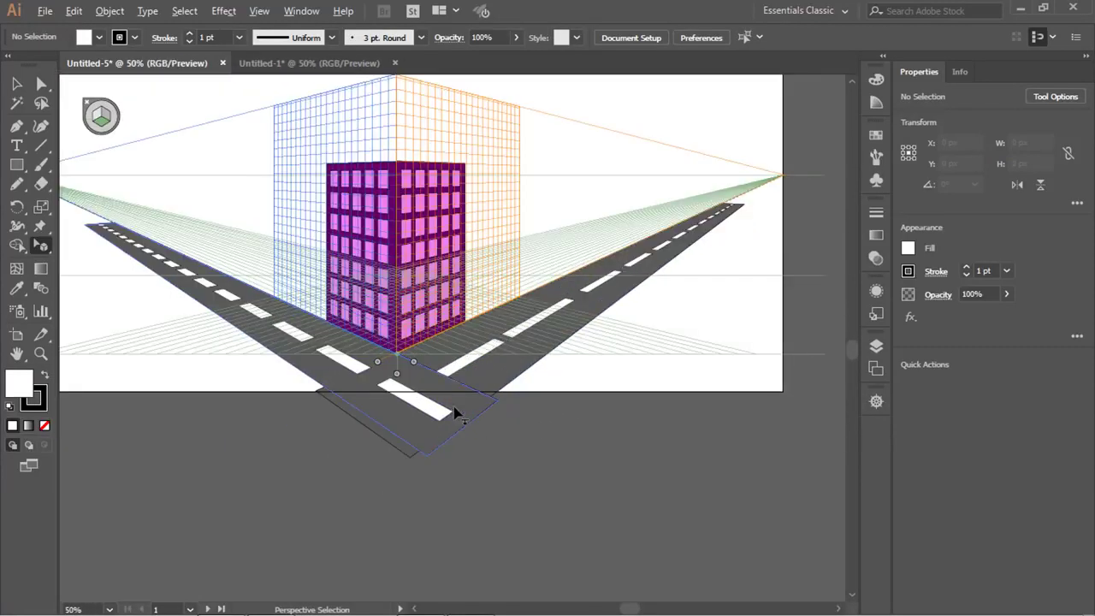
{"action": "left_click", "coordinate": [462, 420]}
{"action": "left_click_drag", "start_coordinate": [468, 431], "coordinate": [360, 370]}
{"action": "left_click", "coordinate": [531, 460]}
{"action": "scroll", "coordinate": [343, 366], "scroll_direction": "up", "scroll_amount": 1}
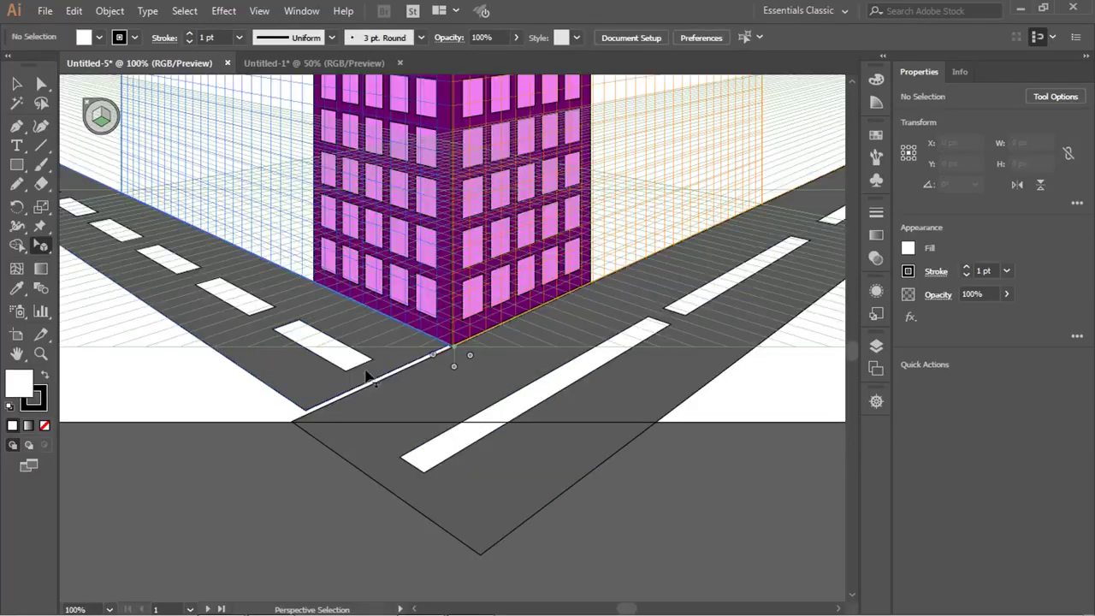
Close the gap at the building corner by aligning the left road's near end with the crossing road's edge.
{"action": "left_click", "coordinate": [389, 383]}
{"action": "left_click_drag", "start_coordinate": [391, 382], "coordinate": [399, 408]}
{"action": "scroll", "coordinate": [376, 394], "scroll_direction": "up", "scroll_amount": 4}
{"action": "scroll", "coordinate": [389, 427], "scroll_direction": "down", "scroll_amount": 3}
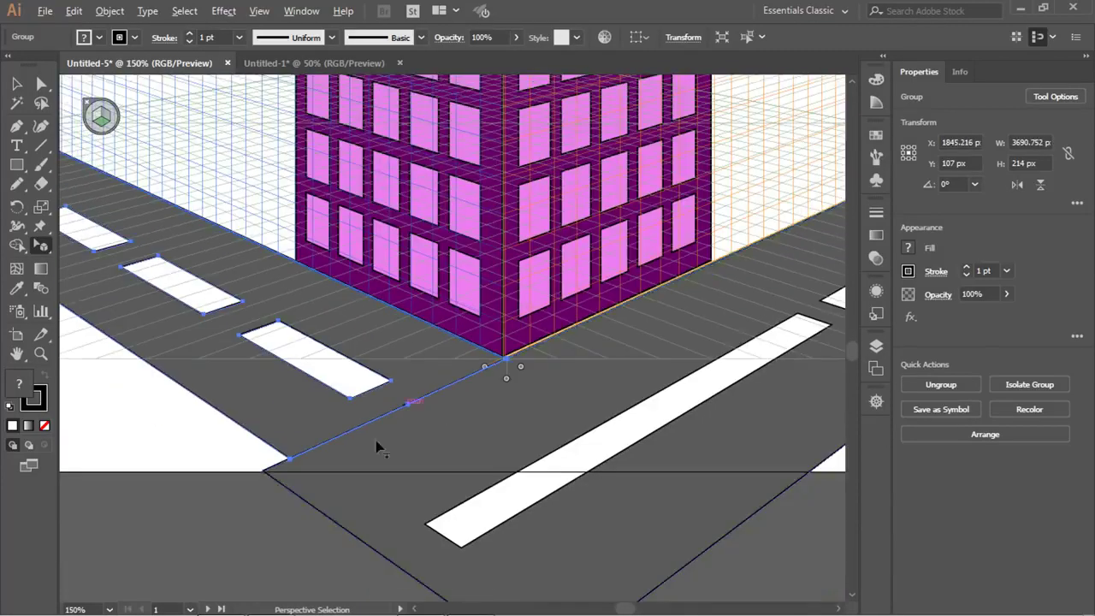
{"action": "left_click", "coordinate": [245, 513]}
{"action": "scroll", "coordinate": [376, 434], "scroll_direction": "down", "scroll_amount": 1}
{"action": "scroll", "coordinate": [377, 434], "scroll_direction": "down", "scroll_amount": 1}
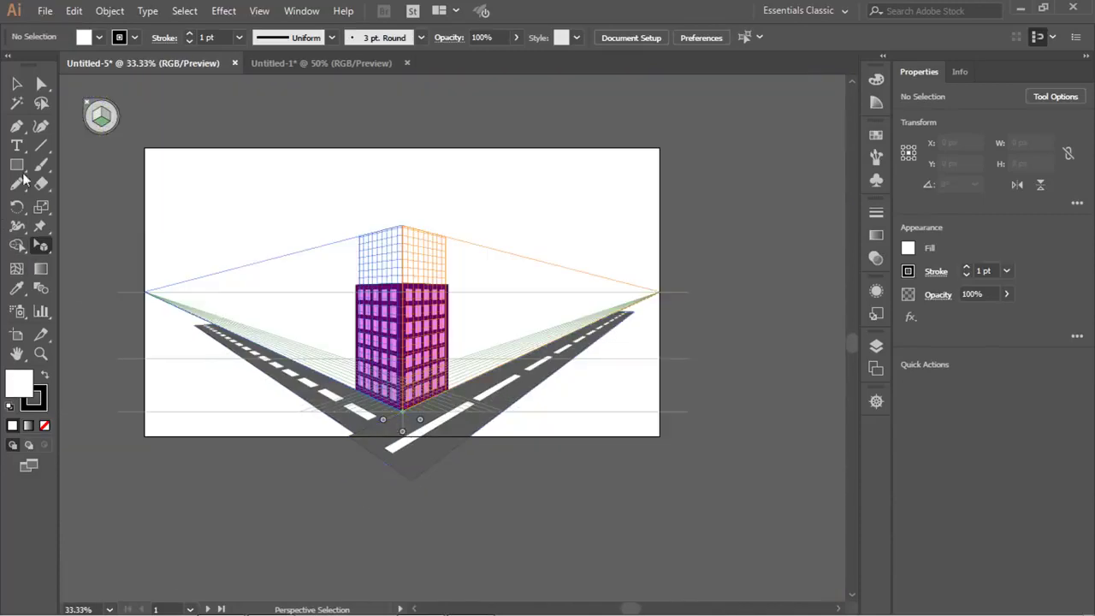
Hide the perspective grid and examine the building and the two roads in the scene.
{"action": "left_click", "coordinate": [86, 106]}
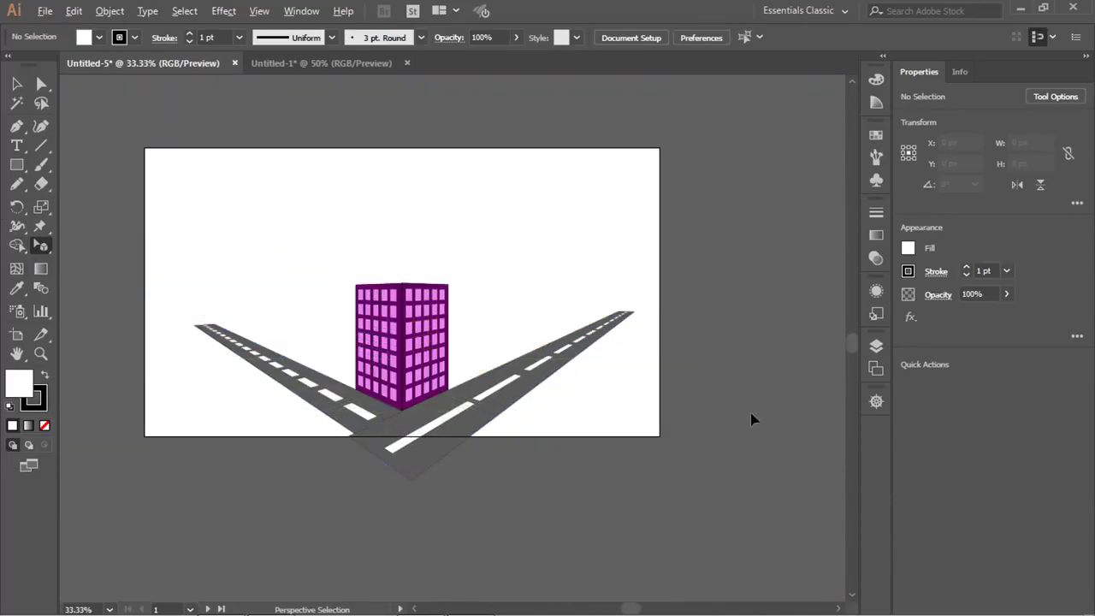
{"action": "scroll", "coordinate": [751, 419], "scroll_direction": "down", "scroll_amount": 2}
{"action": "scroll", "coordinate": [610, 406], "scroll_direction": "up", "scroll_amount": 4}
{"action": "left_click_drag", "start_coordinate": [489, 391], "coordinate": [537, 438]}
{"action": "scroll", "coordinate": [548, 377], "scroll_direction": "down", "scroll_amount": 2}
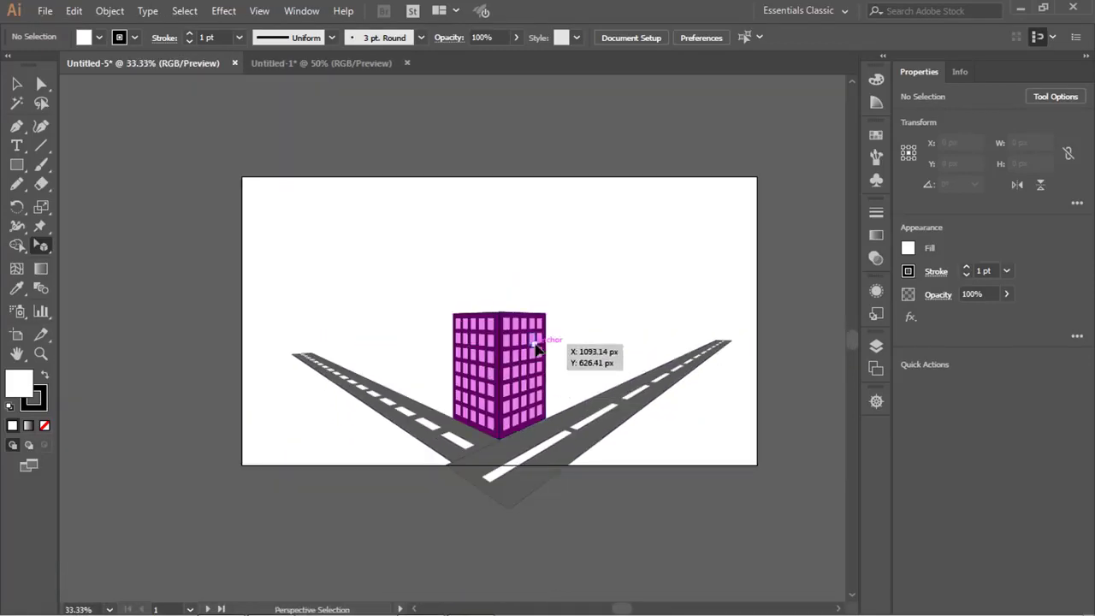
{"action": "scroll", "coordinate": [522, 376], "scroll_direction": "up", "scroll_amount": 2}
{"action": "scroll", "coordinate": [626, 435], "scroll_direction": "down", "scroll_amount": 1}
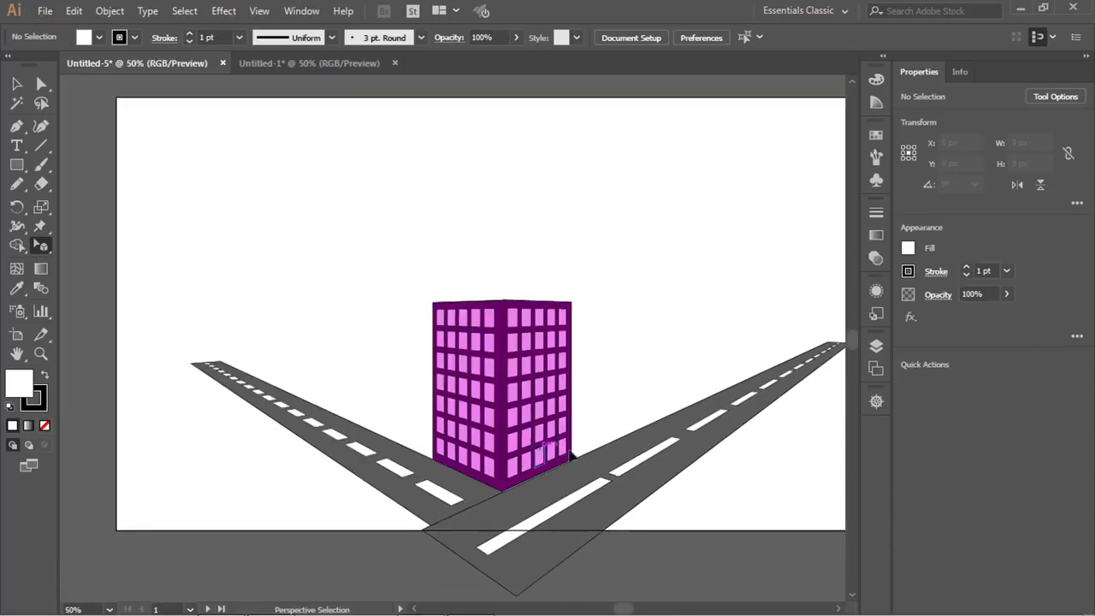
{"action": "scroll", "coordinate": [530, 428], "scroll_direction": "down", "scroll_amount": 1}
{"action": "scroll", "coordinate": [532, 428], "scroll_direction": "up", "scroll_amount": 1}
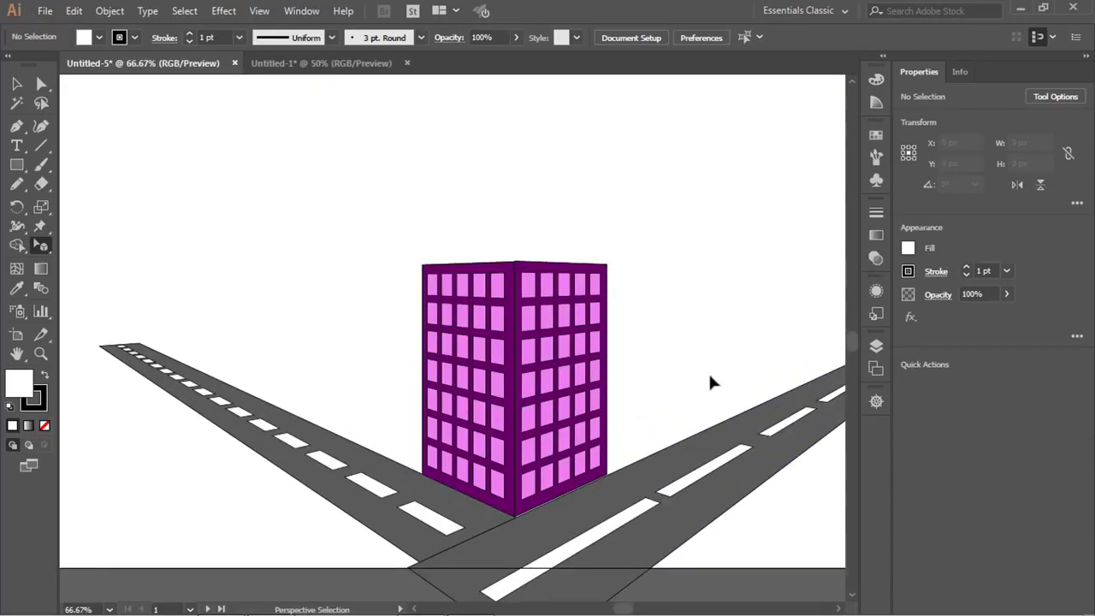
{"action": "scroll", "coordinate": [634, 335], "scroll_direction": "down", "scroll_amount": 1}
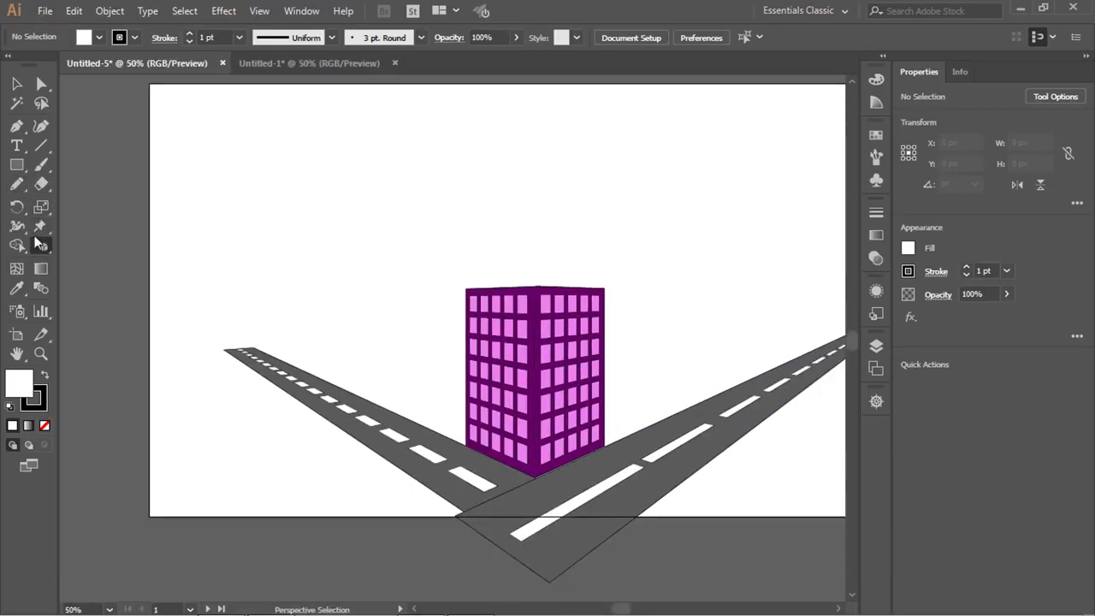
Show the perspective grid again with the Perspective Grid tool.
{"action": "left_click_drag", "start_coordinate": [42, 249], "coordinate": [85, 247]}
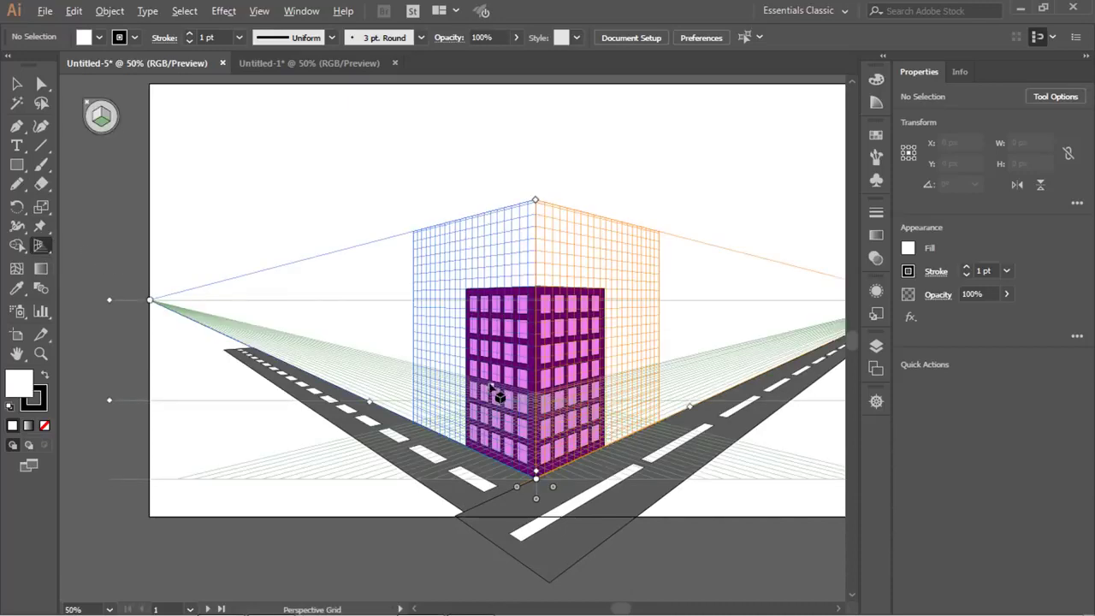
{"action": "scroll", "coordinate": [499, 396], "scroll_direction": "up", "scroll_amount": 2}
{"action": "scroll", "coordinate": [594, 374], "scroll_direction": "down", "scroll_amount": 1}
{"action": "scroll", "coordinate": [665, 376], "scroll_direction": "right", "scroll_amount": 5}
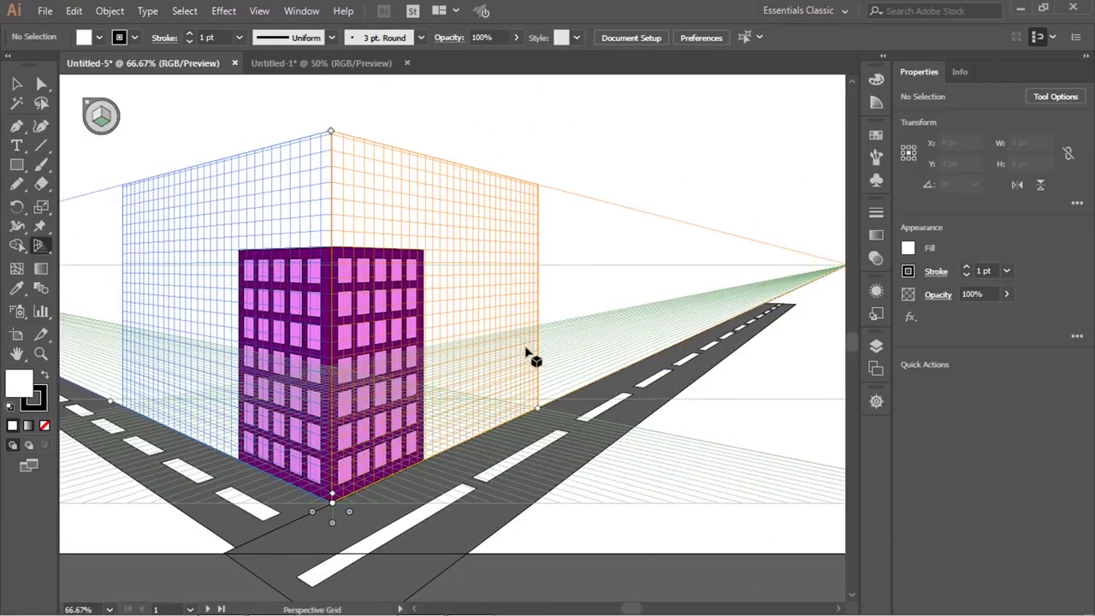
{"action": "scroll", "coordinate": [446, 357], "scroll_direction": "up", "scroll_amount": 1}
{"action": "scroll", "coordinate": [377, 303], "scroll_direction": "down", "scroll_amount": 3}
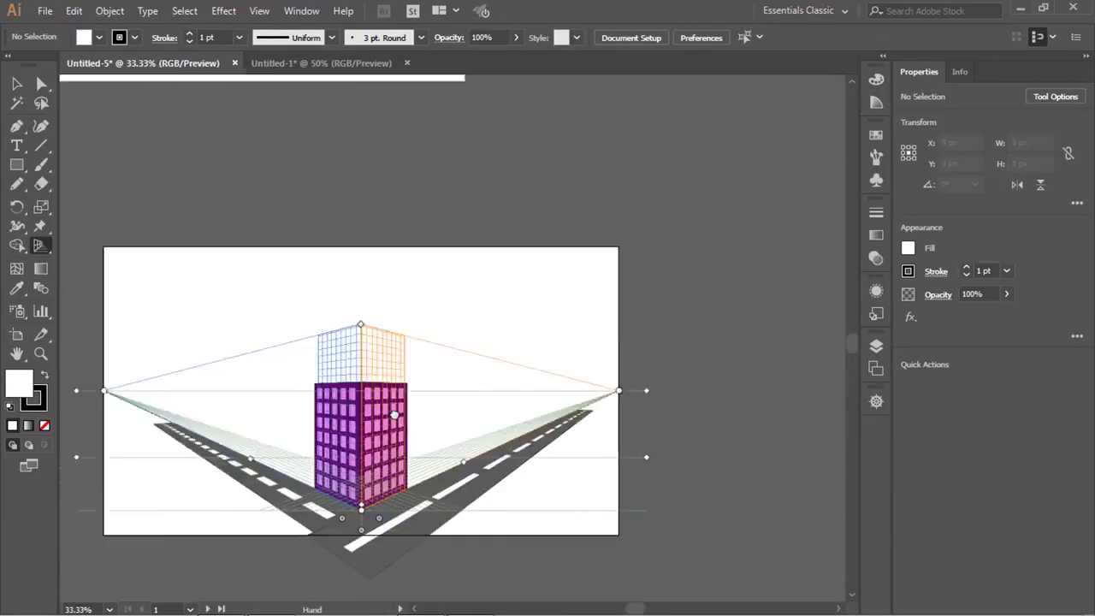
Duplicate the flat purple building into the empty area to the right of the vertical road on the source artboard.
{"action": "scroll", "coordinate": [411, 462], "scroll_direction": "up", "scroll_amount": 10}
{"action": "scroll", "coordinate": [374, 454], "scroll_direction": "left", "scroll_amount": 3}
{"action": "scroll", "coordinate": [200, 390], "scroll_direction": "up", "scroll_amount": 1}
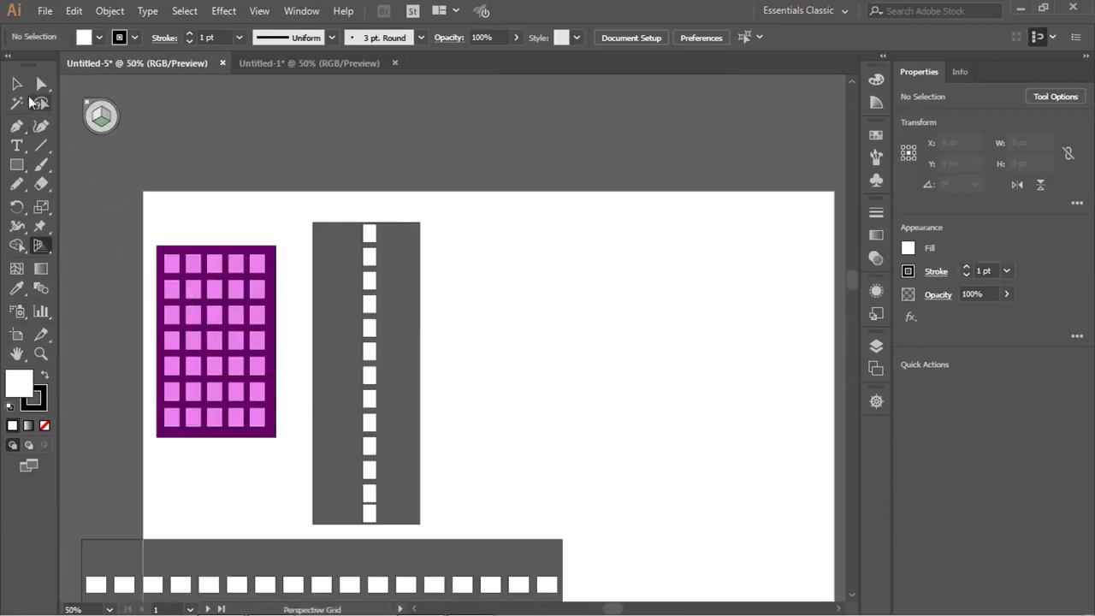
{"action": "left_click", "coordinate": [14, 84]}
{"action": "left_click", "coordinate": [250, 310]}
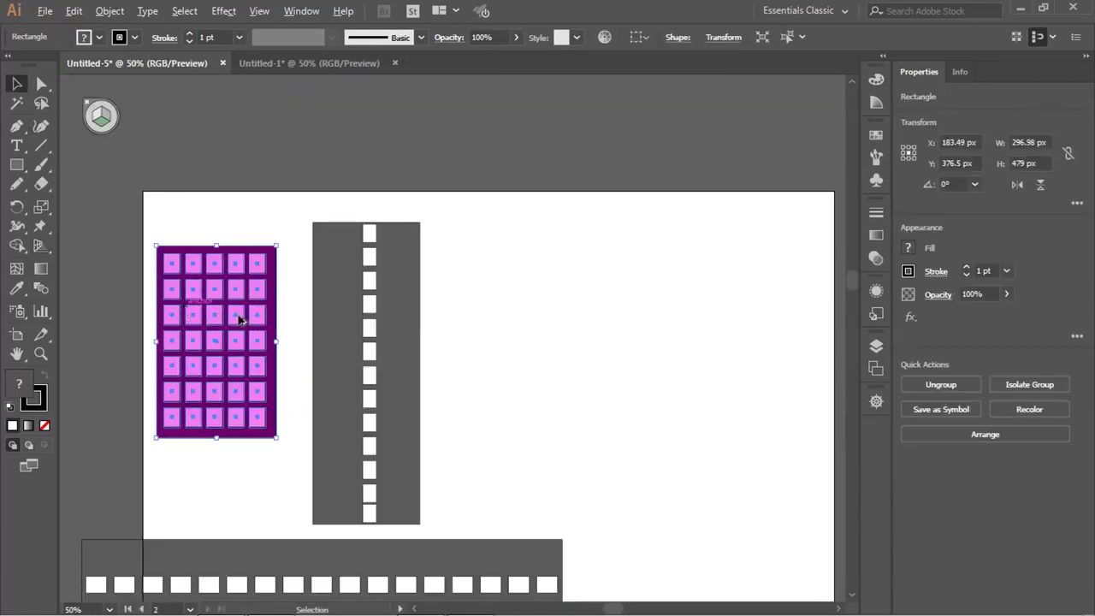
{"action": "left_click_drag", "start_coordinate": [239, 319], "coordinate": [684, 342]}
{"action": "scroll", "coordinate": [501, 371], "scroll_direction": "right", "scroll_amount": 5}
{"action": "scroll", "coordinate": [507, 365], "scroll_direction": "up", "scroll_amount": 1}
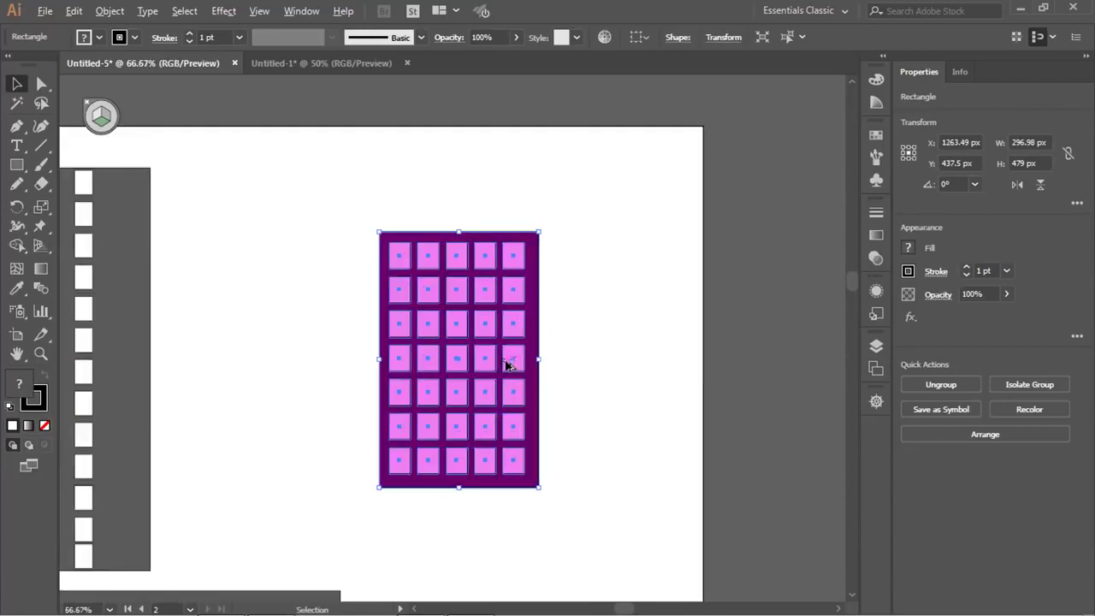
{"action": "left_click_drag", "start_coordinate": [506, 338], "coordinate": [432, 322]}
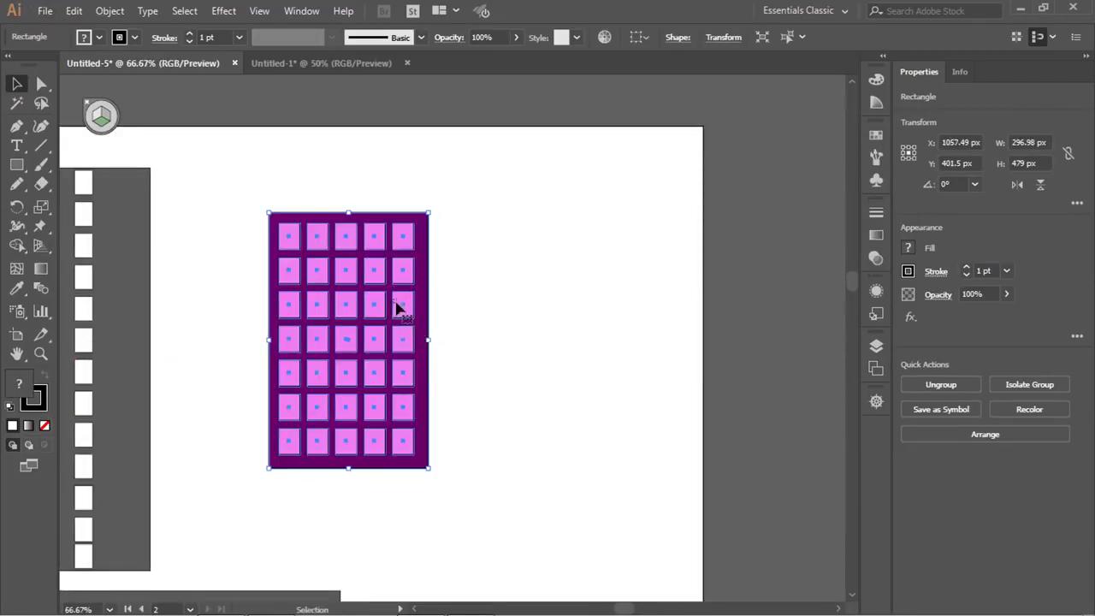
{"action": "left_click", "coordinate": [524, 253]}
{"action": "left_click_drag", "start_coordinate": [342, 282], "coordinate": [419, 291]}
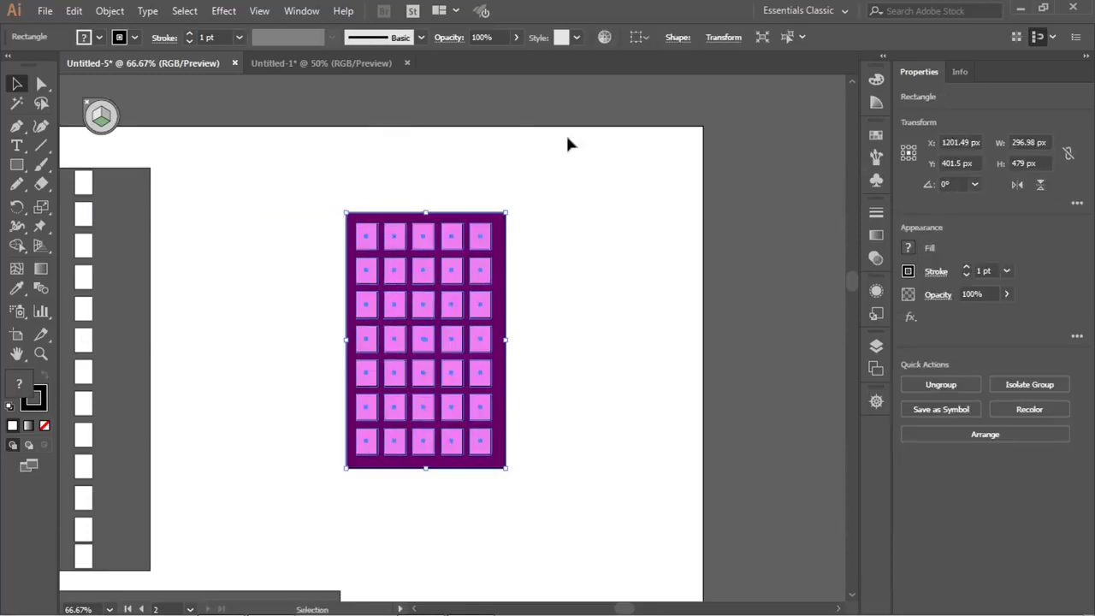
Recolor the duplicate building's pink windows to yellow FFF657 with Recolor Artwork.
{"action": "left_click", "coordinate": [603, 39]}
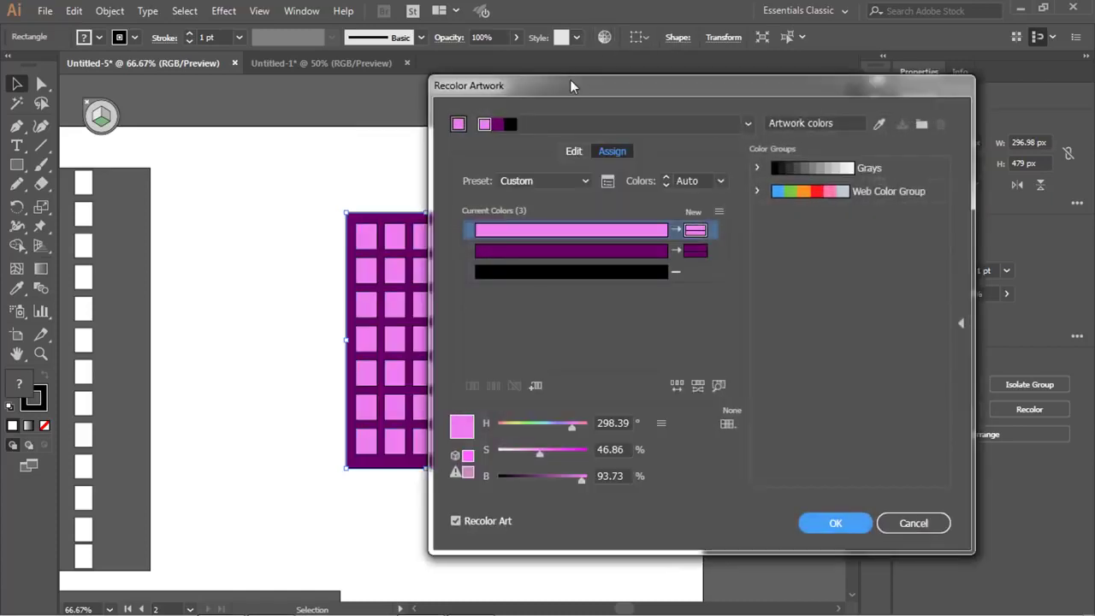
{"action": "left_click_drag", "start_coordinate": [549, 95], "coordinate": [665, 104]}
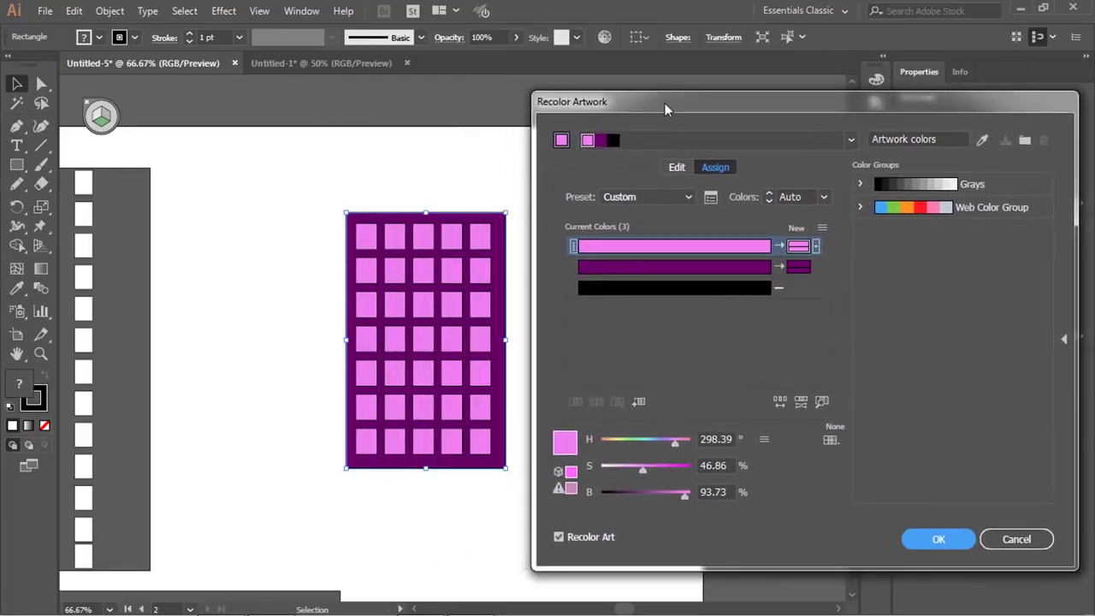
{"action": "double_click", "coordinate": [799, 246]}
{"action": "left_click", "coordinate": [709, 527]}
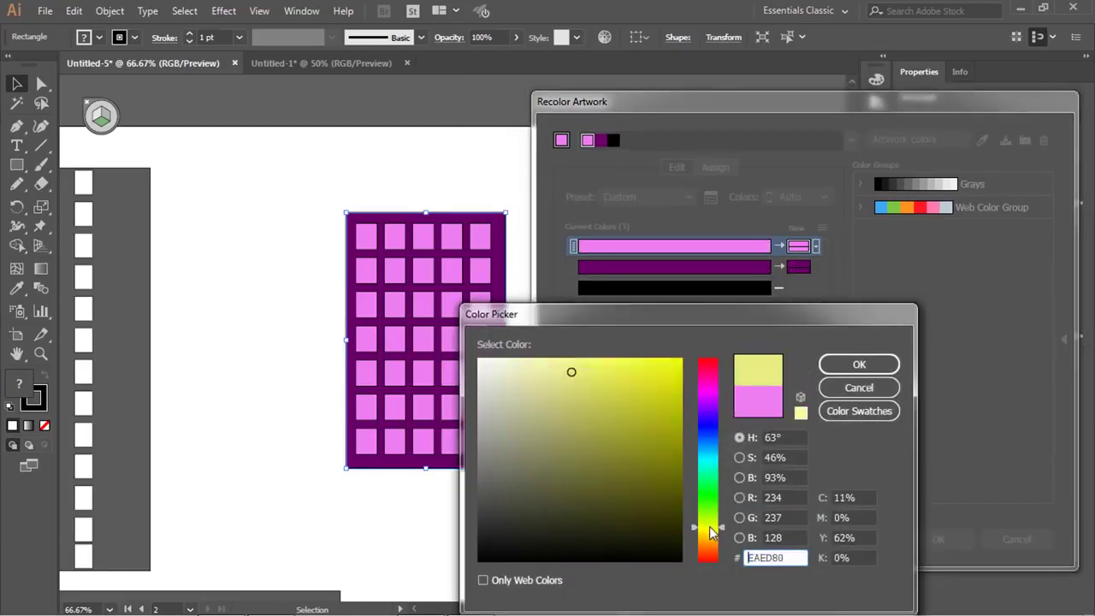
{"action": "left_click_drag", "start_coordinate": [614, 410], "coordinate": [627, 358]}
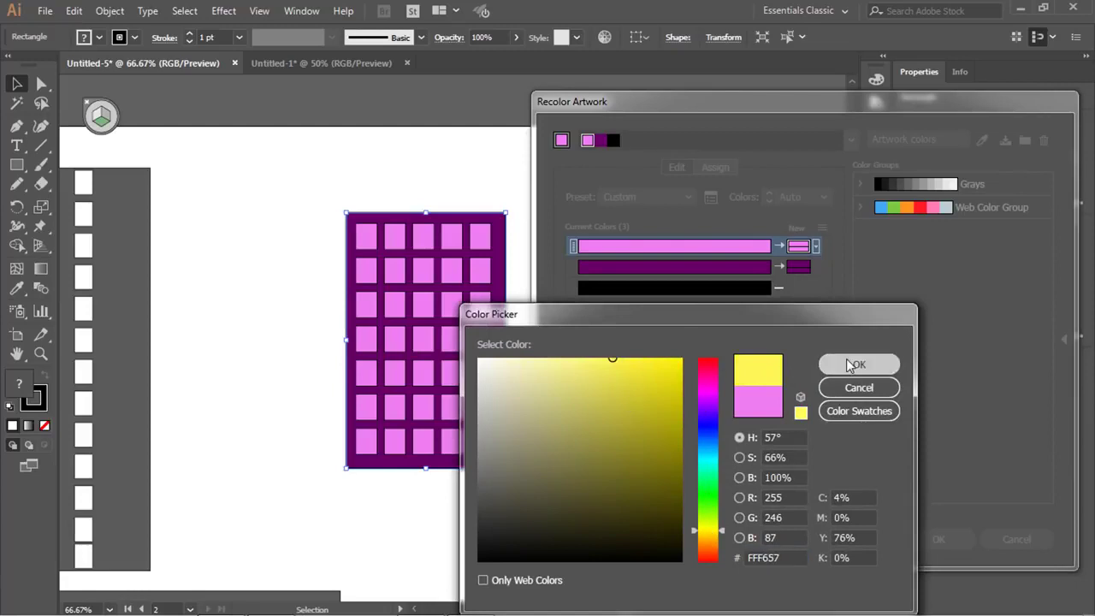
{"action": "left_click", "coordinate": [843, 365]}
Recolor the duplicate building's purple wall to reddish brown (H 21.29°, S 100%, B 48.63%) and apply the new colors.
{"action": "double_click", "coordinate": [813, 268]}
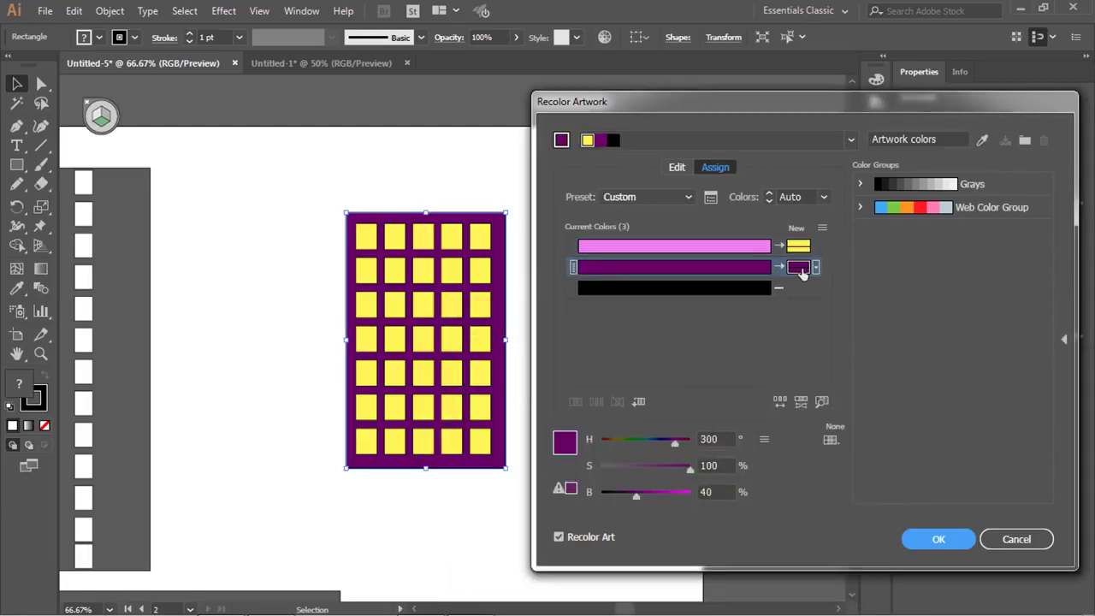
{"action": "left_click_drag", "start_coordinate": [704, 513], "coordinate": [706, 552]}
{"action": "mouse_move", "coordinate": [680, 501]}
{"action": "left_mouse_down"}
{"action": "mouse_move", "coordinate": [680, 449]}
{"action": "mouse_move", "coordinate": [680, 462]}
{"action": "left_mouse_up"}
{"action": "left_click", "coordinate": [842, 364]}
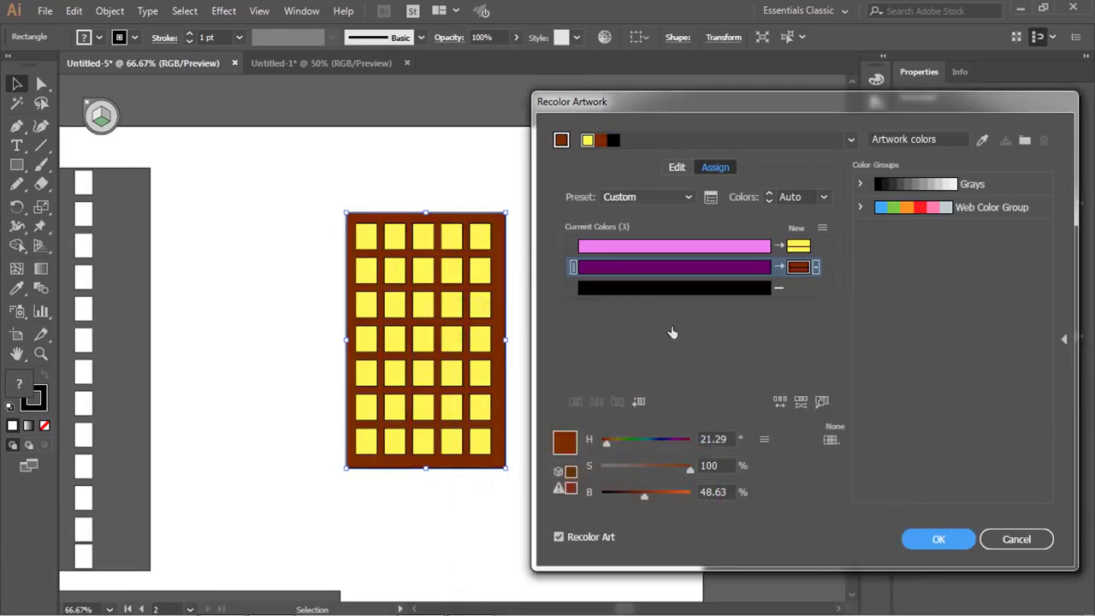
{"action": "left_click", "coordinate": [950, 538]}
{"action": "key", "text": "ctrl+minus"}
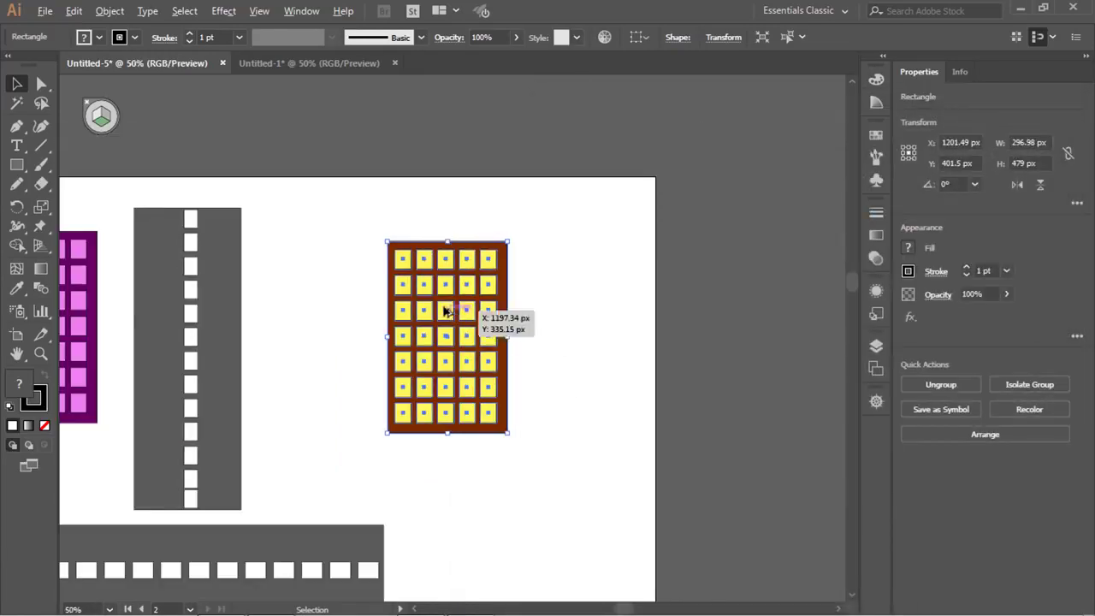
Place two copies of the brown and yellow building side by side over the upper-right edge of the perspective scene's artboard.
{"action": "left_click_drag", "start_coordinate": [436, 308], "coordinate": [754, 578]}
{"action": "left_click", "coordinate": [530, 325], "text": "shift"}
{"action": "key", "text": "space"}
{"action": "left_click_drag", "start_coordinate": [618, 266], "coordinate": [692, 363]}
{"action": "left_click_drag", "start_coordinate": [472, 385], "coordinate": [427, 283]}
{"action": "left_click", "coordinate": [495, 262]}
{"action": "scroll", "coordinate": [496, 304], "scroll_direction": "down", "scroll_amount": 2}
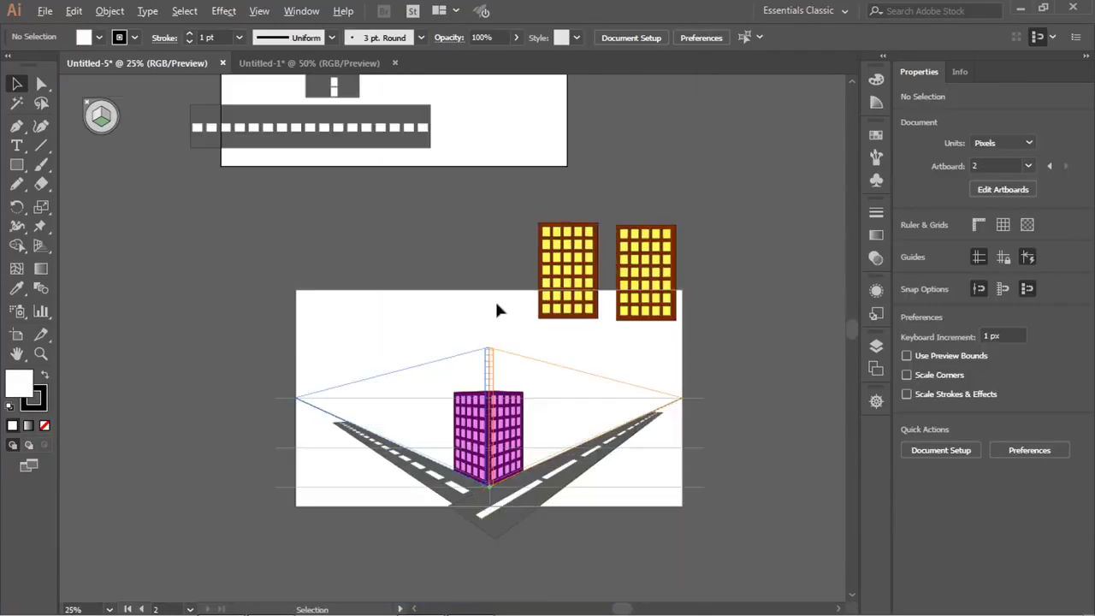
{"action": "scroll", "coordinate": [532, 382], "scroll_direction": "up", "scroll_amount": 3}
{"action": "scroll", "coordinate": [581, 378], "scroll_direction": "down", "scroll_amount": 1}
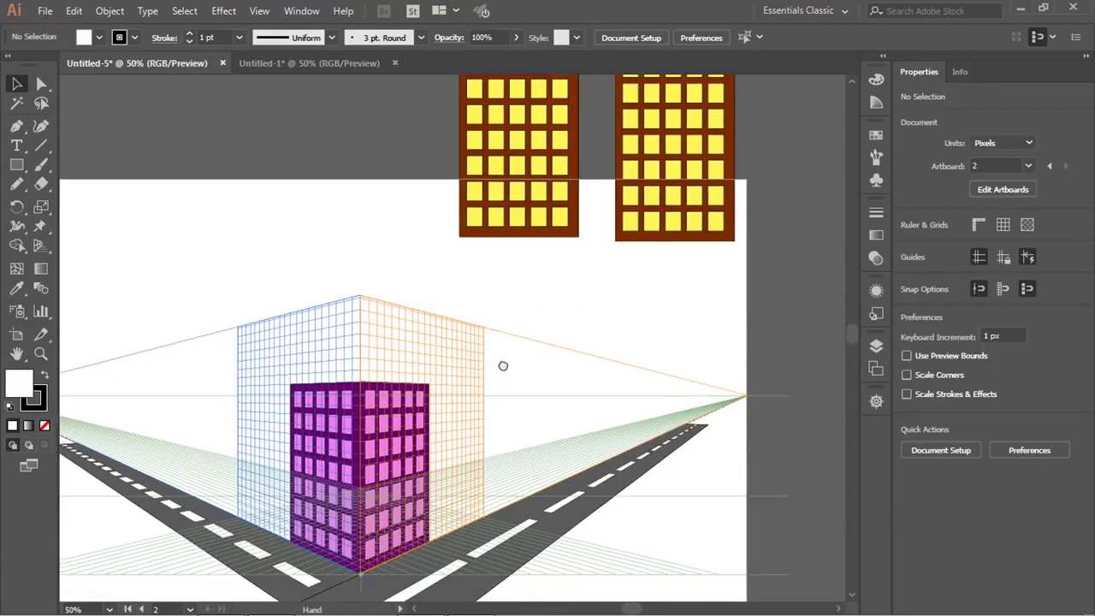
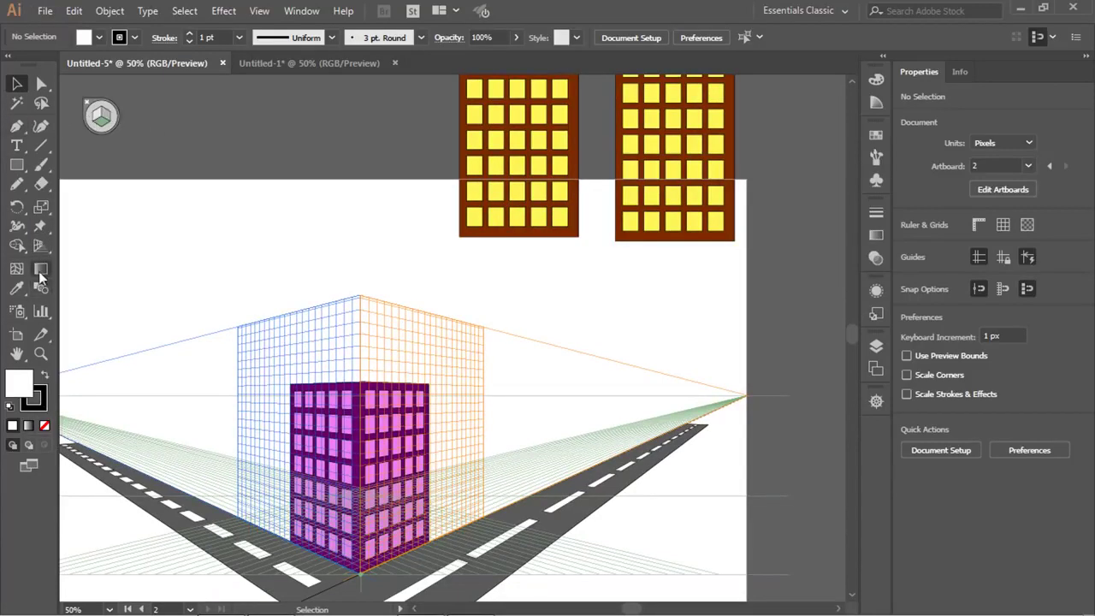
Place one brown and yellow building on the right perspective plane with Perspective Selection, leaving a gap behind the purple building.
{"action": "left_click_drag", "start_coordinate": [39, 248], "coordinate": [111, 265]}
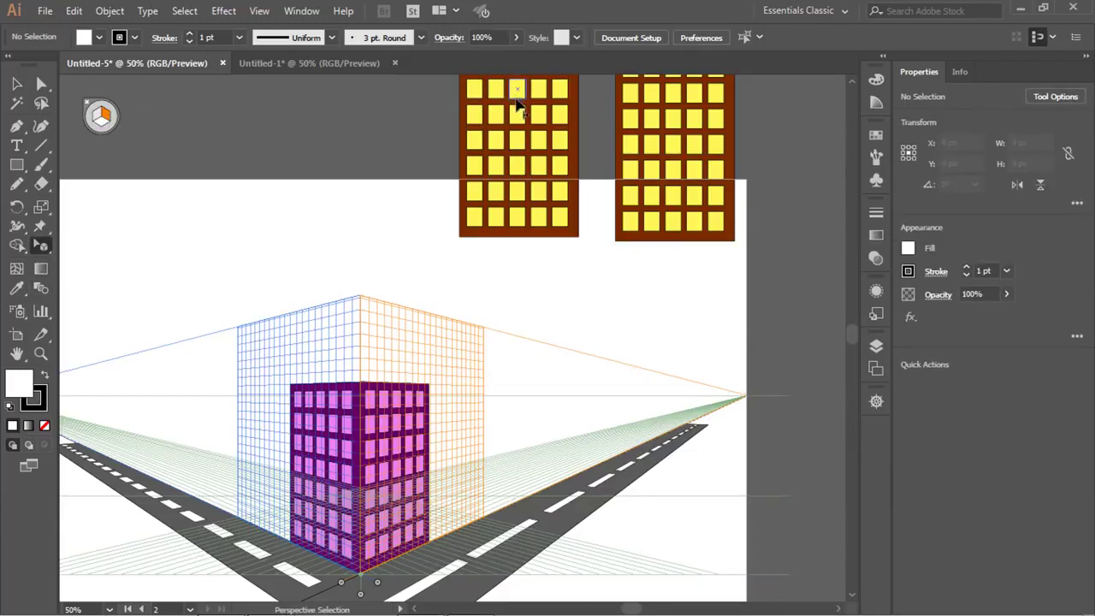
{"action": "left_click_drag", "start_coordinate": [517, 102], "coordinate": [533, 181]}
{"action": "left_click_drag", "start_coordinate": [689, 176], "coordinate": [465, 502]}
{"action": "key", "text": "ctrl+minus"}
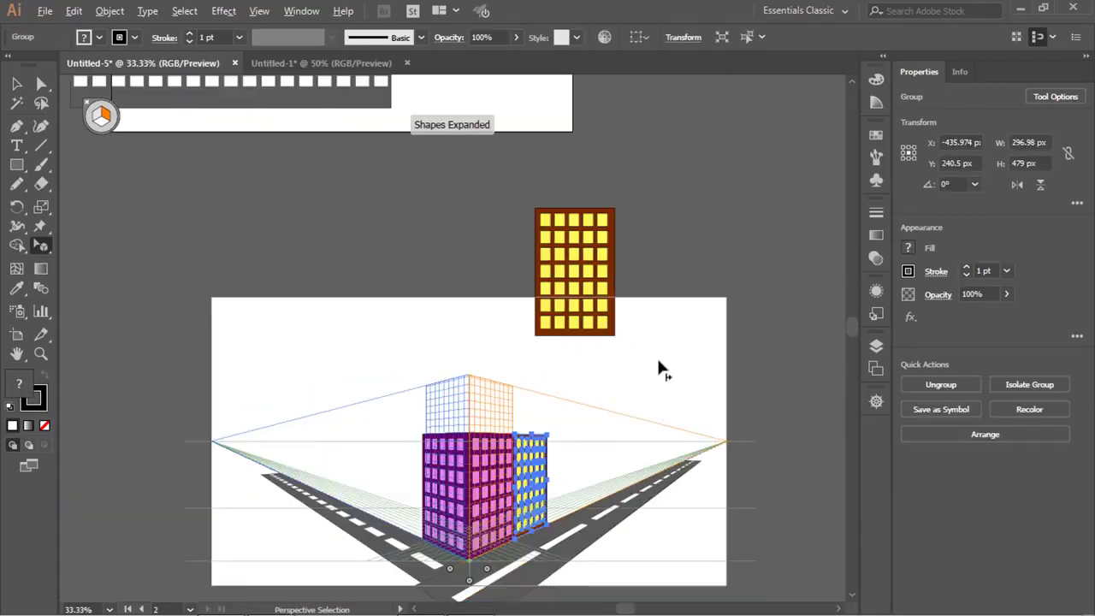
{"action": "key", "text": "ctrl+plus"}
{"action": "key", "text": "ctrl+plus"}
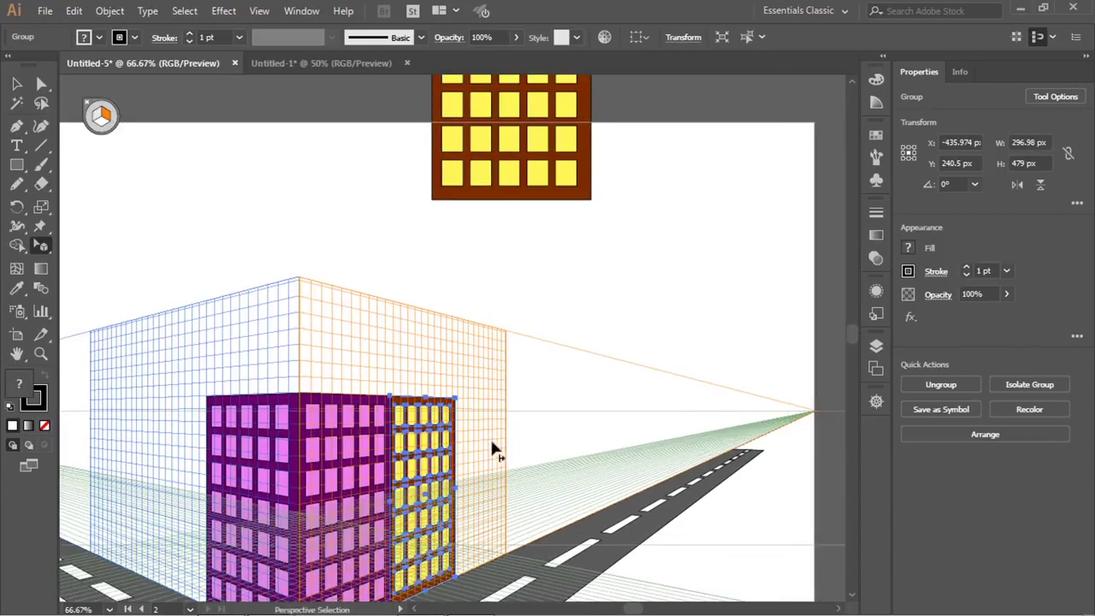
{"action": "key", "text": "ctrl+z"}
{"action": "left_click_drag", "start_coordinate": [498, 467], "coordinate": [478, 533]}
{"action": "left_click_drag", "start_coordinate": [529, 266], "coordinate": [567, 300]}
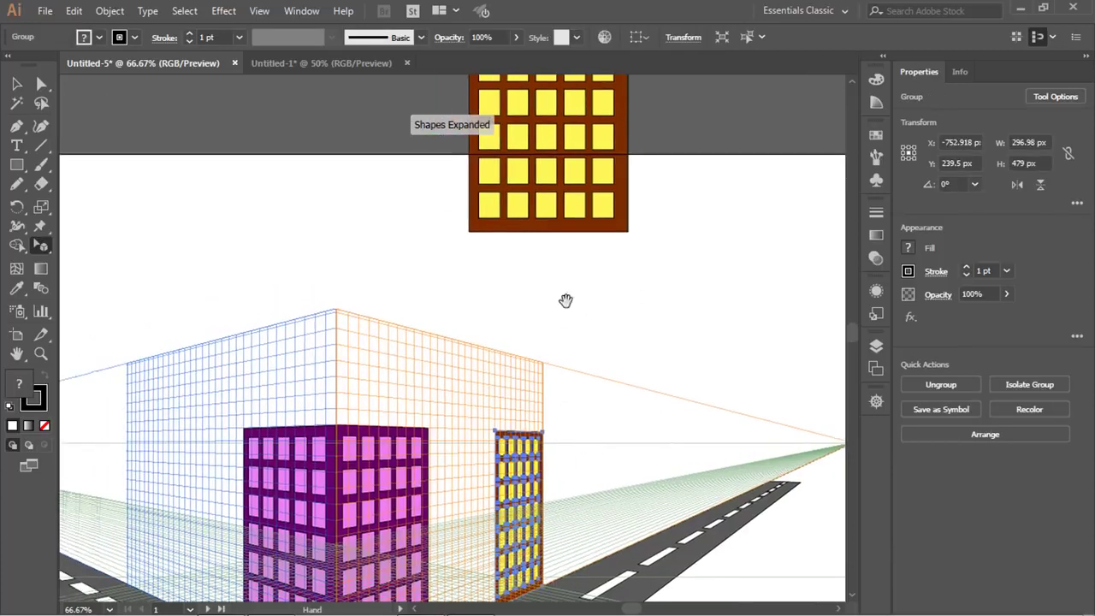
Place the second brown and yellow building on the left perspective plane, with its near edge meeting the first brown wall's corner.
{"action": "left_click", "coordinate": [100, 117]}
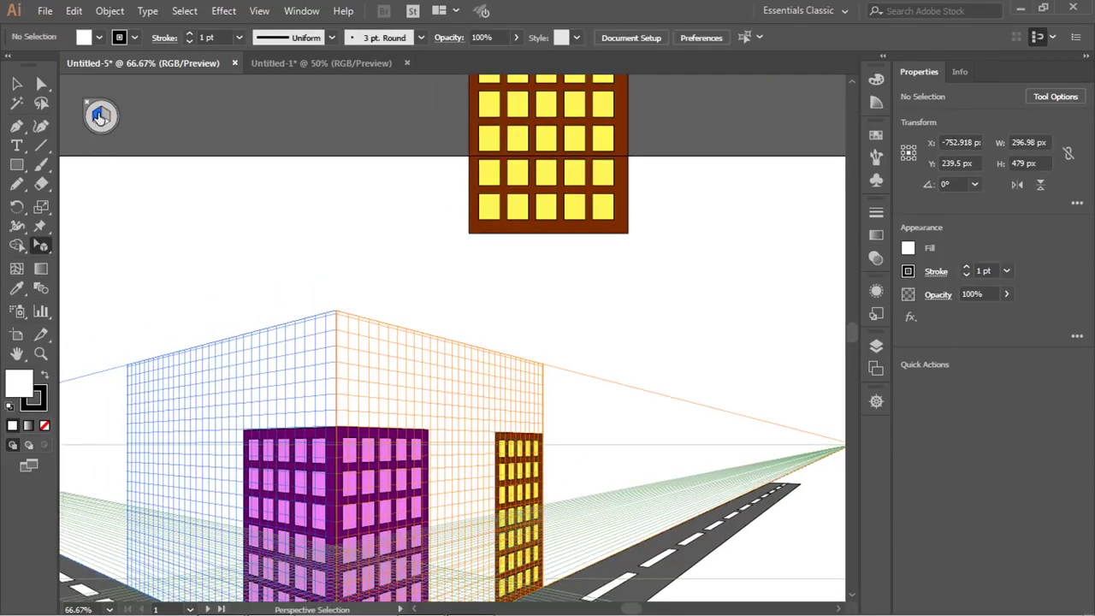
{"action": "left_click_drag", "start_coordinate": [622, 101], "coordinate": [466, 427]}
{"action": "scroll", "coordinate": [477, 505], "scroll_direction": "up", "scroll_amount": 3}
{"action": "scroll", "coordinate": [477, 505], "scroll_direction": "down", "scroll_amount": 5}
{"action": "scroll", "coordinate": [486, 339], "scroll_direction": "down", "scroll_amount": 3}
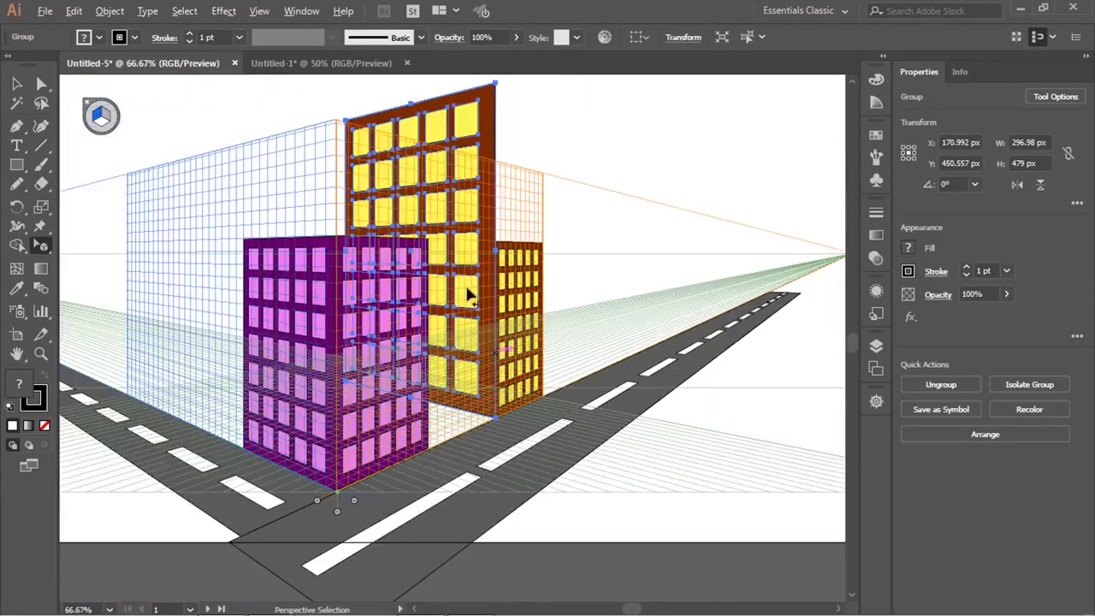
Scale the left-plane brown wall to about 140 by 253 px so that its edge matches the adjoining brown wall's height.
{"action": "left_click_drag", "start_coordinate": [339, 216], "coordinate": [416, 350]}
{"action": "scroll", "coordinate": [417, 359], "scroll_direction": "up", "scroll_amount": 2}
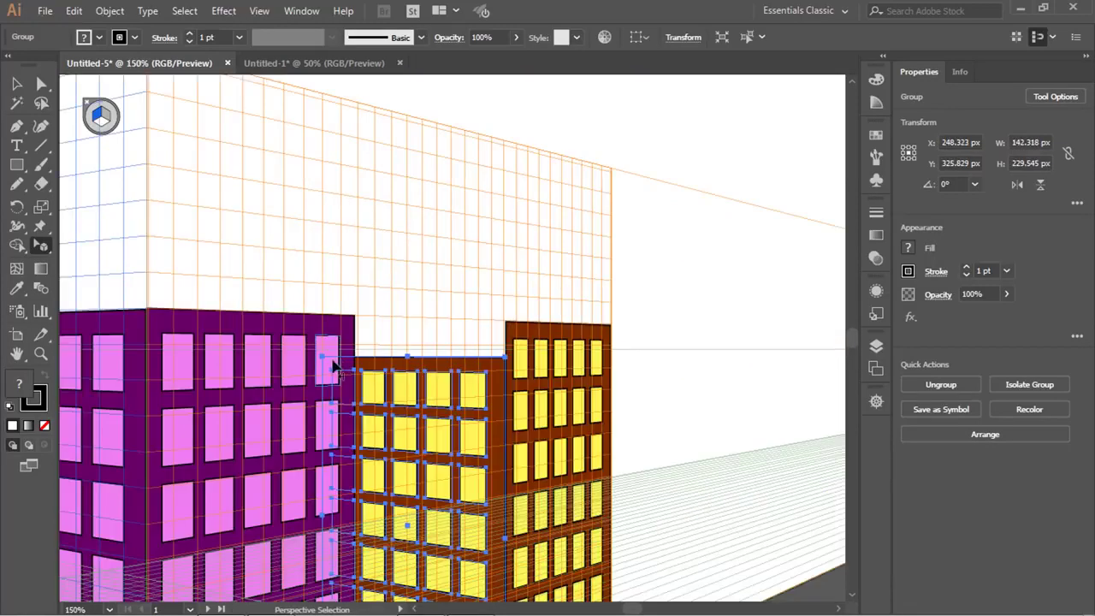
{"action": "left_click_drag", "start_coordinate": [325, 363], "coordinate": [326, 324]}
{"action": "scroll", "coordinate": [505, 298], "scroll_direction": "down", "scroll_amount": 3}
{"action": "left_click", "coordinate": [581, 299]}
{"action": "scroll", "coordinate": [582, 274], "scroll_direction": "up", "scroll_amount": 1}
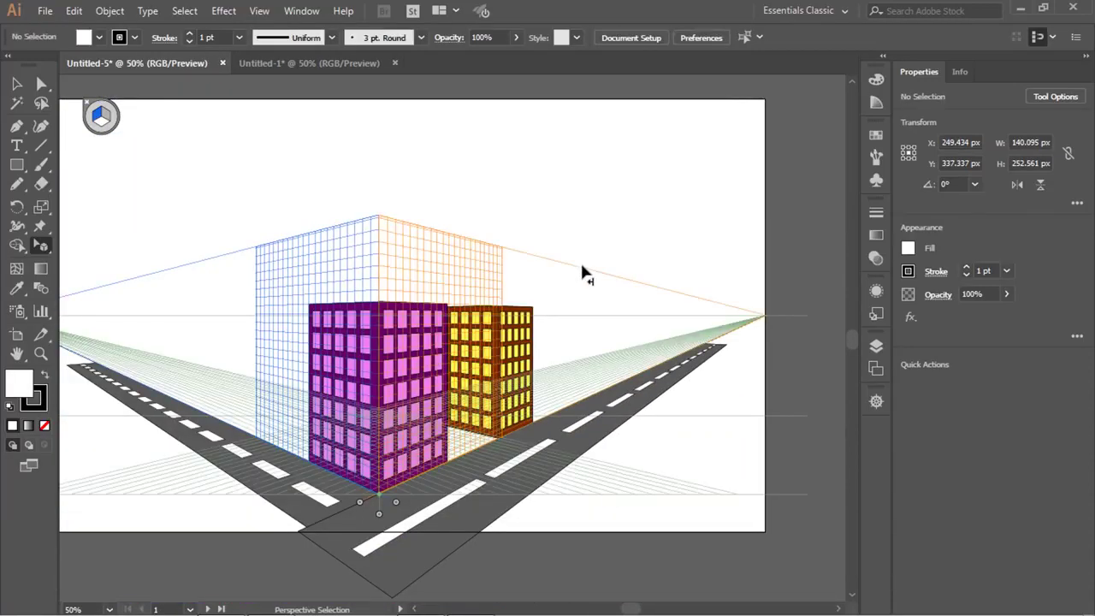
Examine how the purple and brown buildings sit together along the roads in the perspective scene.
{"action": "scroll", "coordinate": [567, 313], "scroll_direction": "down", "scroll_amount": 2}
{"action": "scroll", "coordinate": [582, 351], "scroll_direction": "up", "scroll_amount": 4}
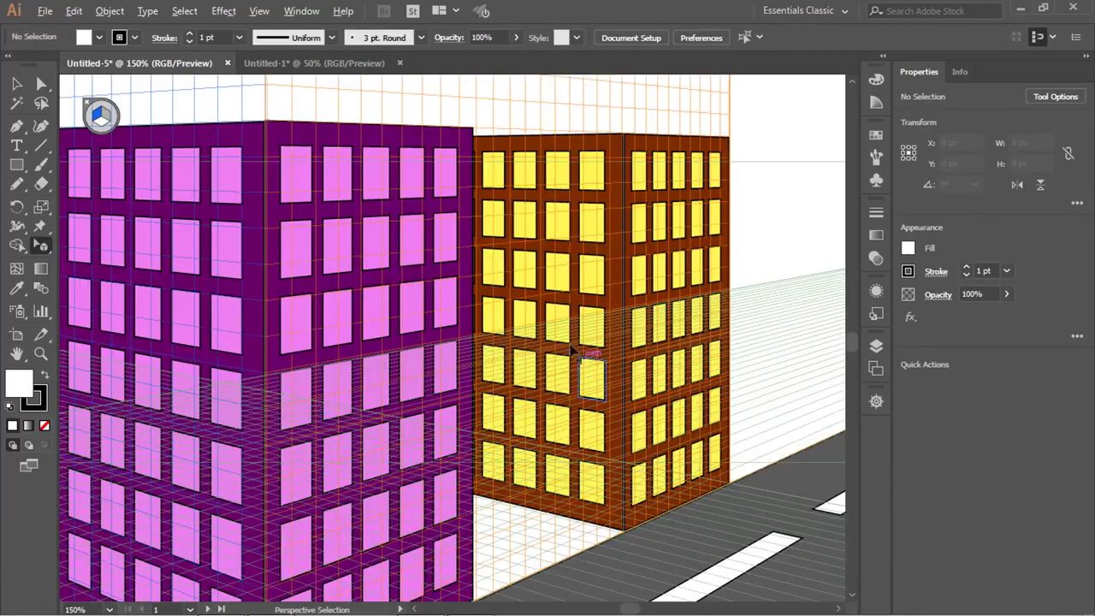
{"action": "left_click_drag", "start_coordinate": [561, 330], "coordinate": [299, 214]}
{"action": "key", "text": "ctrl+z"}
{"action": "scroll", "coordinate": [624, 318], "scroll_direction": "down", "scroll_amount": 3}
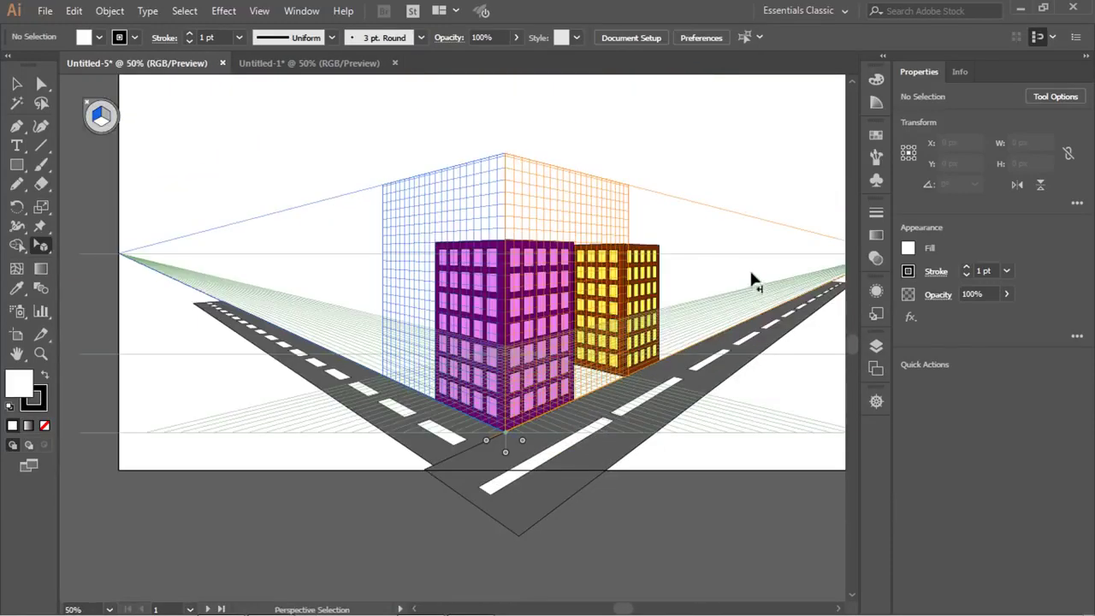
{"action": "scroll", "coordinate": [646, 286], "scroll_direction": "down", "scroll_amount": 2}
{"action": "scroll", "coordinate": [650, 291], "scroll_direction": "up", "scroll_amount": 1}
{"action": "scroll", "coordinate": [655, 295], "scroll_direction": "up", "scroll_amount": 1}
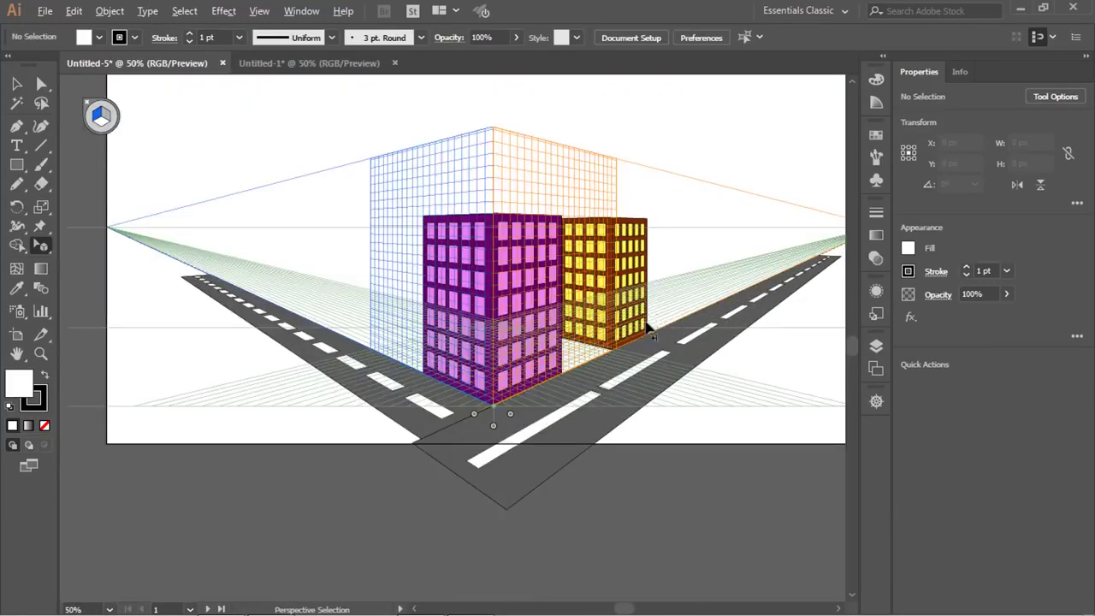
{"action": "scroll", "coordinate": [657, 297], "scroll_direction": "down", "scroll_amount": 1}
{"action": "scroll", "coordinate": [702, 244], "scroll_direction": "up", "scroll_amount": 2}
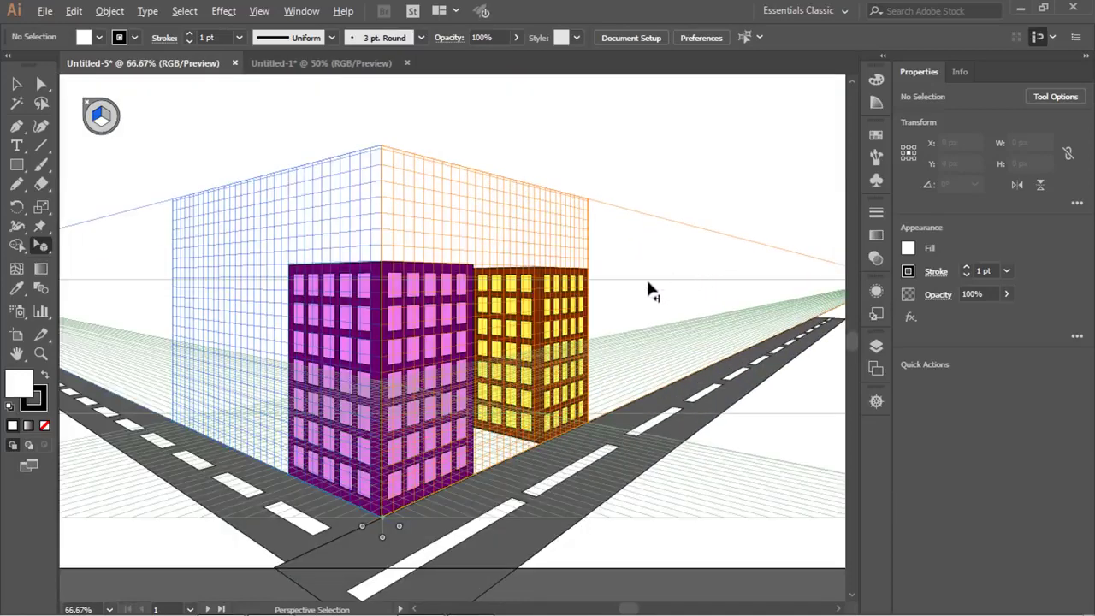
{"action": "scroll", "coordinate": [641, 287], "scroll_direction": "down", "scroll_amount": 2}
{"action": "scroll", "coordinate": [631, 321], "scroll_direction": "up", "scroll_amount": 1}
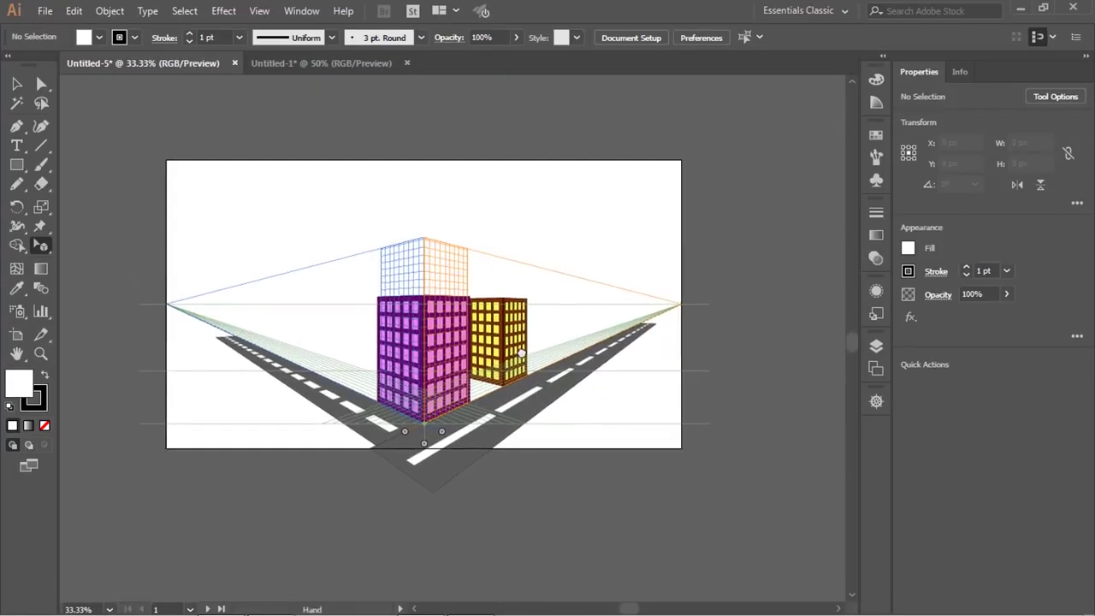
{"action": "scroll", "coordinate": [158, 218], "scroll_direction": "down", "scroll_amount": 1}
{"action": "scroll", "coordinate": [385, 205], "scroll_direction": "down", "scroll_amount": 1}
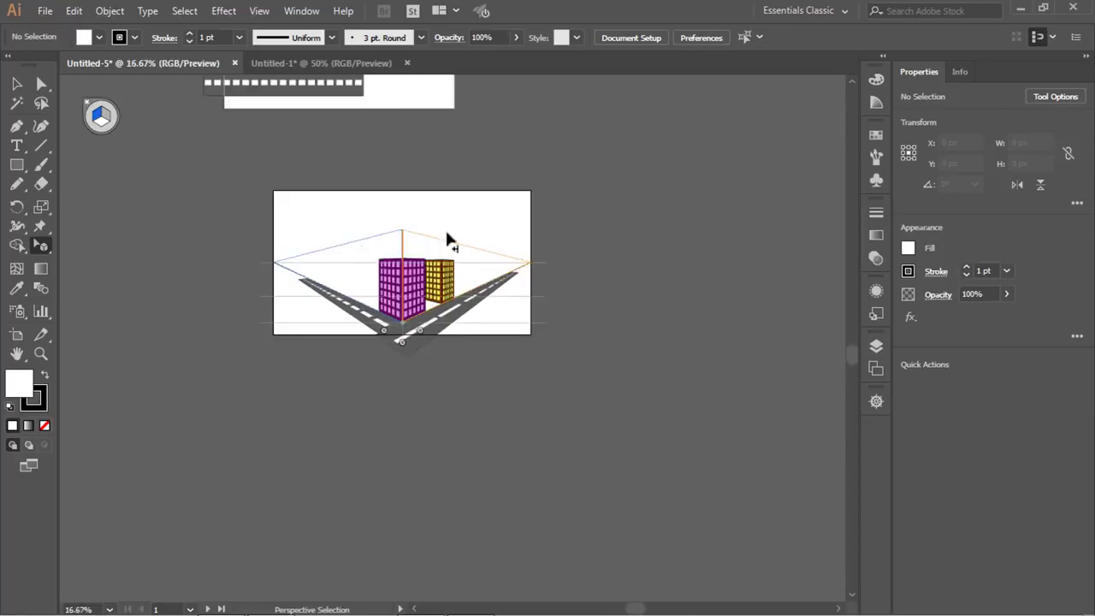
Create a third artboard in the empty area to the right of the source artboard.
{"action": "scroll", "coordinate": [447, 237], "scroll_direction": "up", "scroll_amount": 3}
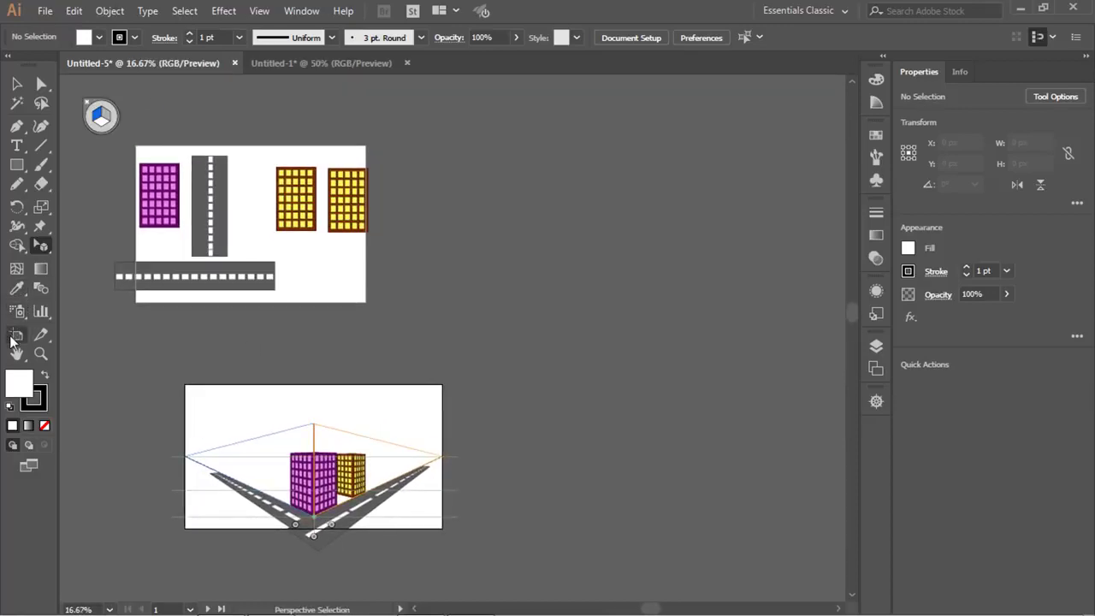
{"action": "left_click", "coordinate": [16, 335]}
{"action": "left_click_drag", "start_coordinate": [500, 195], "coordinate": [753, 340]}
{"action": "key", "text": "Escape"}
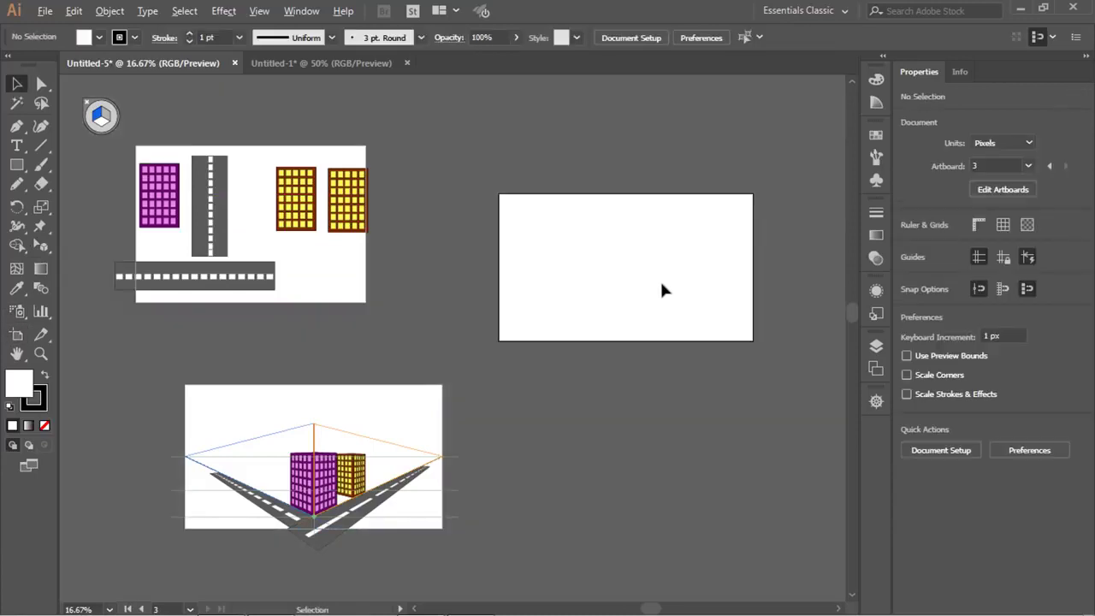
Apply the two-point perspective grid preset to the new empty artboard.
{"action": "scroll", "coordinate": [662, 291], "scroll_direction": "up", "scroll_amount": 2}
{"action": "left_click_drag", "start_coordinate": [538, 301], "coordinate": [403, 356]}
{"action": "scroll", "coordinate": [397, 342], "scroll_direction": "down", "scroll_amount": 2}
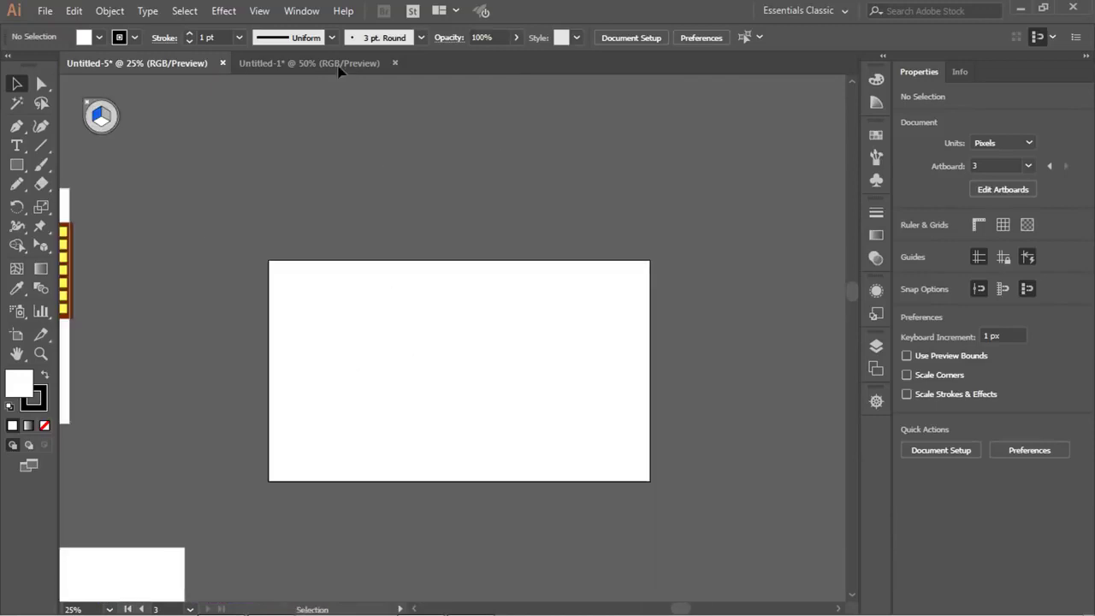
{"action": "left_click", "coordinate": [260, 11]}
{"action": "mouse_move", "coordinate": [363, 532]}
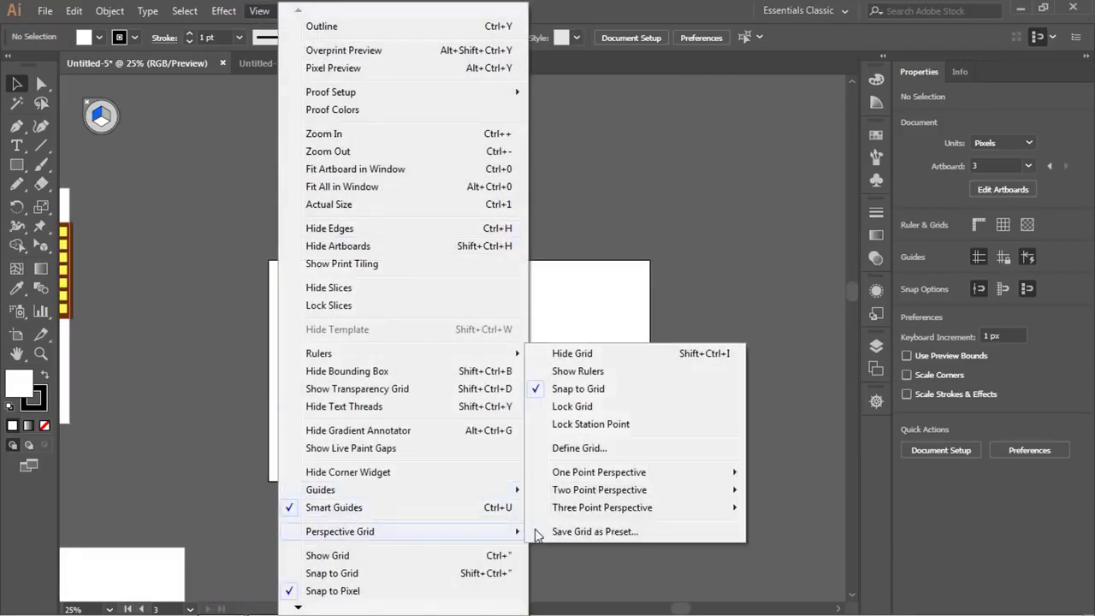
{"action": "mouse_move", "coordinate": [730, 494]}
{"action": "left_click", "coordinate": [807, 490]}
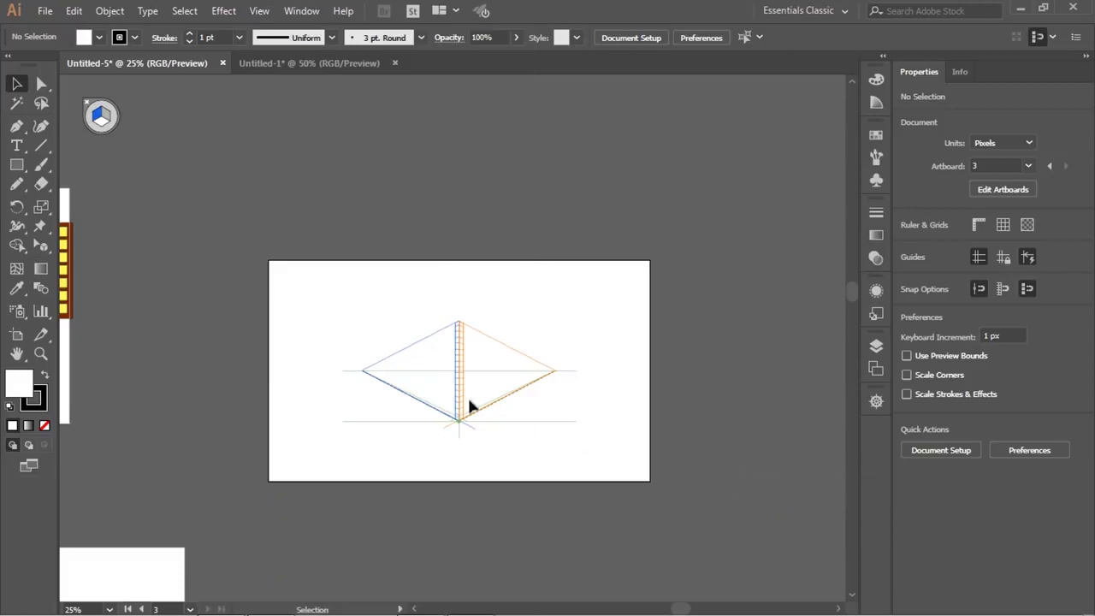
Compare the fresh two-point grid on the new artboard with the finished street scene and flat source artwork.
{"action": "scroll", "coordinate": [459, 390], "scroll_direction": "up", "scroll_amount": 2}
{"action": "scroll", "coordinate": [454, 386], "scroll_direction": "down", "scroll_amount": 3}
{"action": "scroll", "coordinate": [461, 385], "scroll_direction": "up", "scroll_amount": 5}
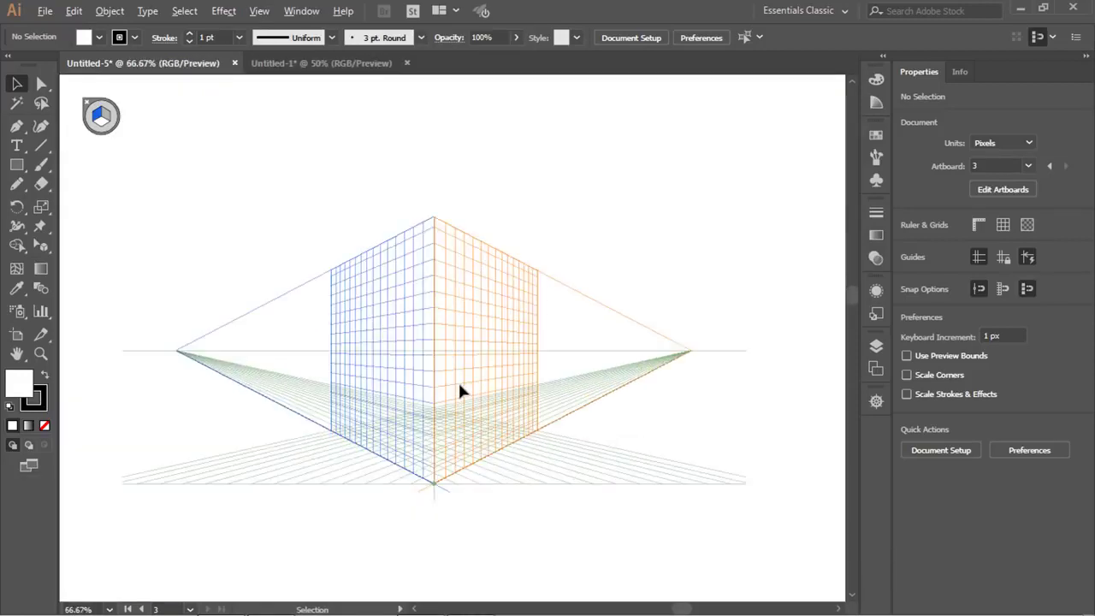
{"action": "scroll", "coordinate": [459, 384], "scroll_direction": "down", "scroll_amount": 2}
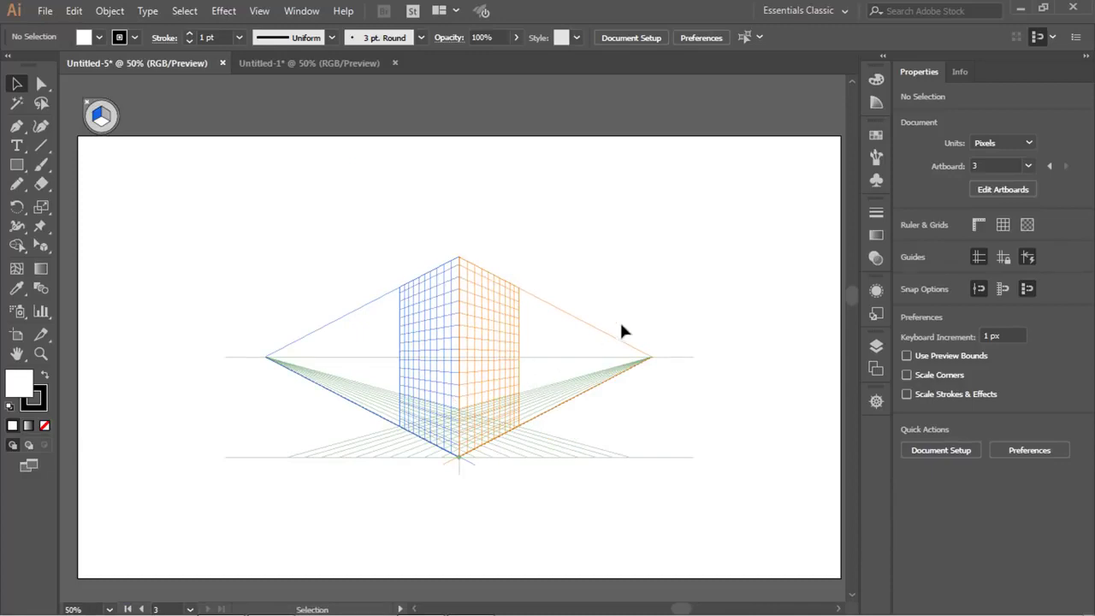
{"action": "scroll", "coordinate": [622, 331], "scroll_direction": "down", "scroll_amount": 3}
{"action": "scroll", "coordinate": [238, 274], "scroll_direction": "down", "scroll_amount": 1}
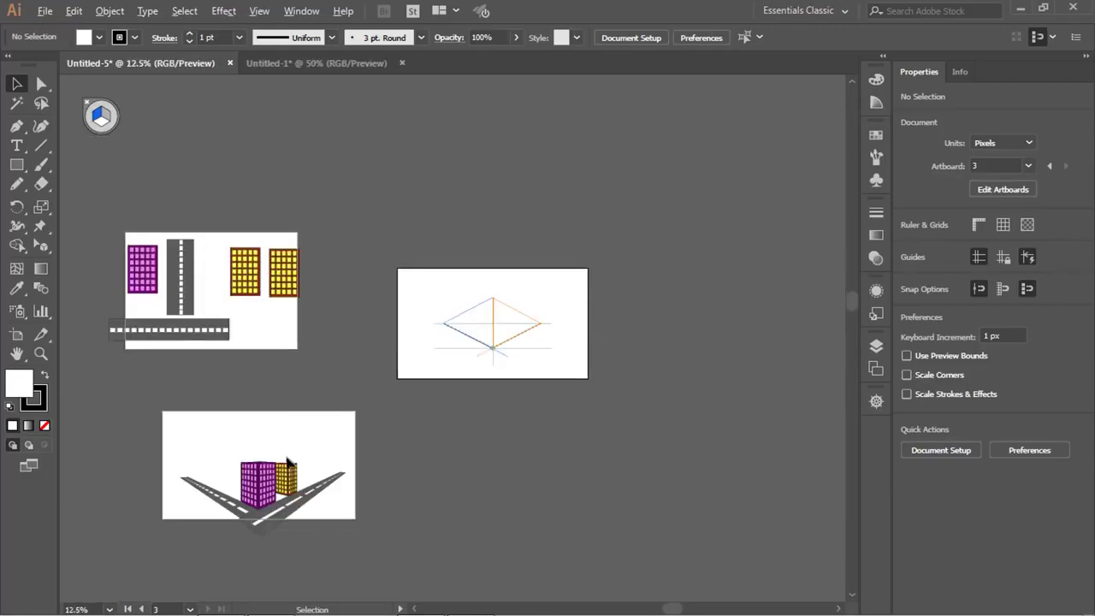
{"action": "scroll", "coordinate": [270, 512], "scroll_direction": "up", "scroll_amount": 3}
{"action": "scroll", "coordinate": [272, 515], "scroll_direction": "down", "scroll_amount": 3}
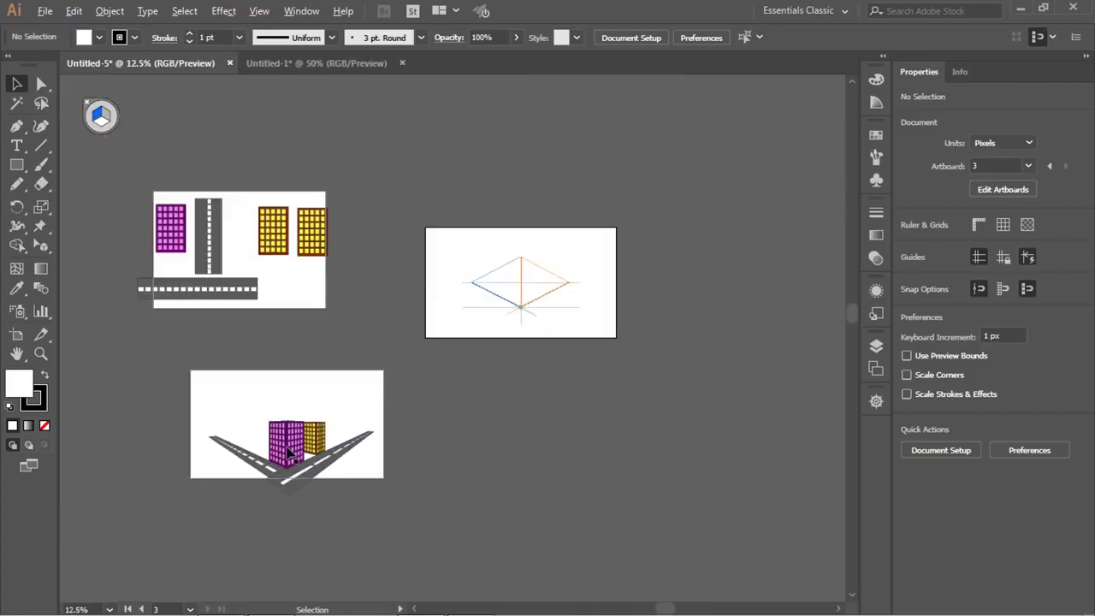
{"action": "scroll", "coordinate": [575, 282], "scroll_direction": "up", "scroll_amount": 1}
{"action": "scroll", "coordinate": [574, 278], "scroll_direction": "up", "scroll_amount": 1}
{"action": "scroll", "coordinate": [415, 255], "scroll_direction": "up", "scroll_amount": 4}
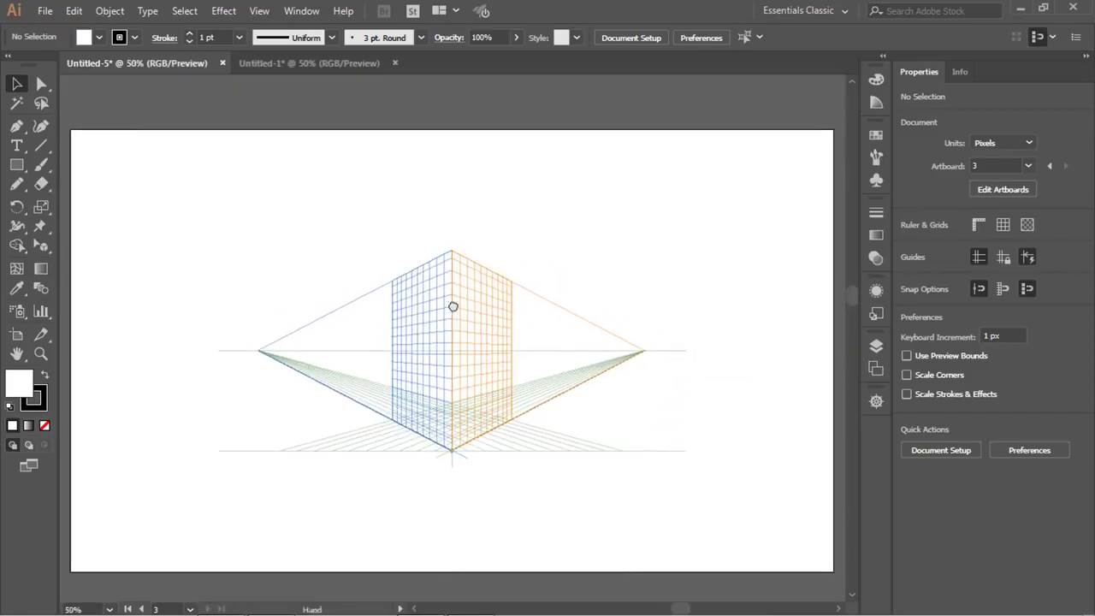
{"action": "scroll", "coordinate": [449, 337], "scroll_direction": "up", "scroll_amount": 1}
Draw a purple A113A5 rectangle about 360 by 493 px on the left perspective plane, starting at the grid's top center corner.
{"action": "left_click_drag", "start_coordinate": [14, 165], "coordinate": [97, 168]}
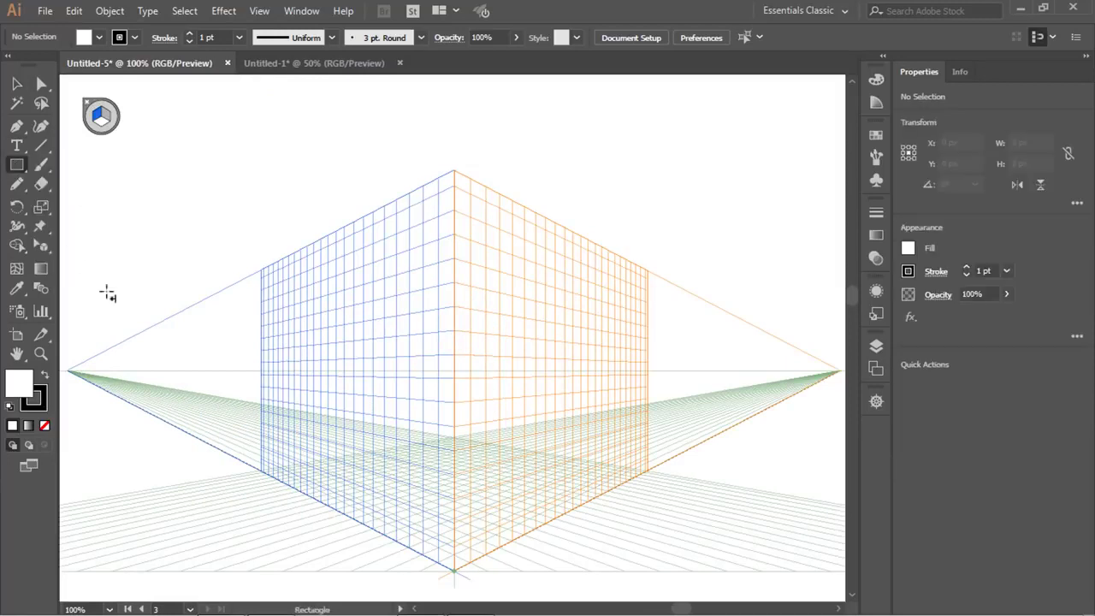
{"action": "double_click", "coordinate": [16, 387]}
{"action": "left_click", "coordinate": [653, 442]}
{"action": "left_click", "coordinate": [657, 429]}
{"action": "left_click", "coordinate": [854, 366]}
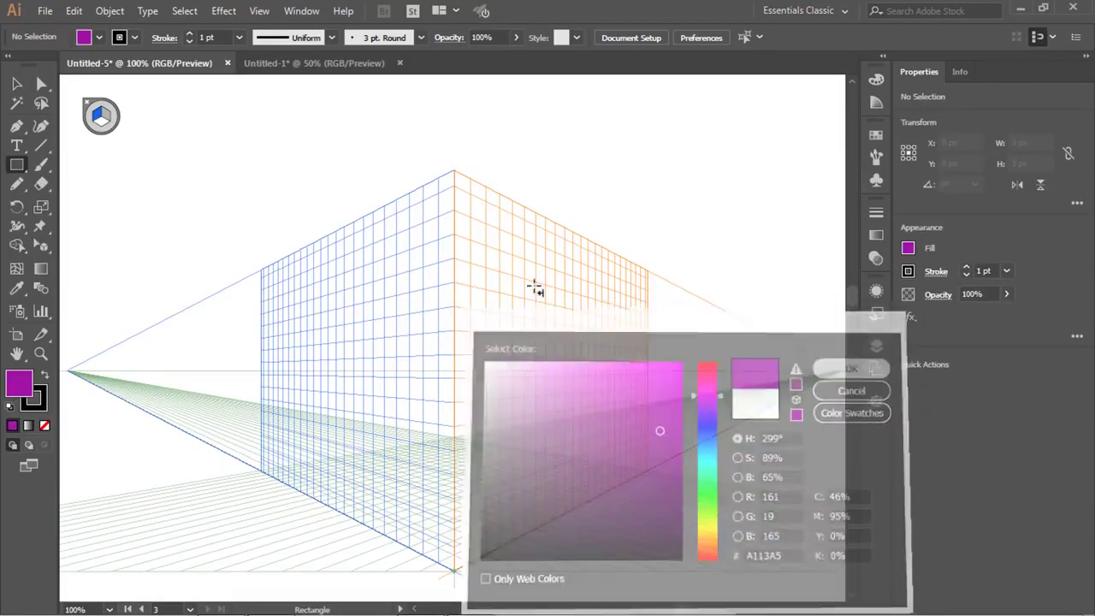
{"action": "mouse_move", "coordinate": [454, 171]}
{"action": "left_mouse_down"}
{"action": "mouse_move", "coordinate": [564, 468]}
{"action": "mouse_move", "coordinate": [533, 464]}
{"action": "mouse_move", "coordinate": [332, 530]}
{"action": "mouse_move", "coordinate": [313, 499]}
{"action": "left_mouse_up"}
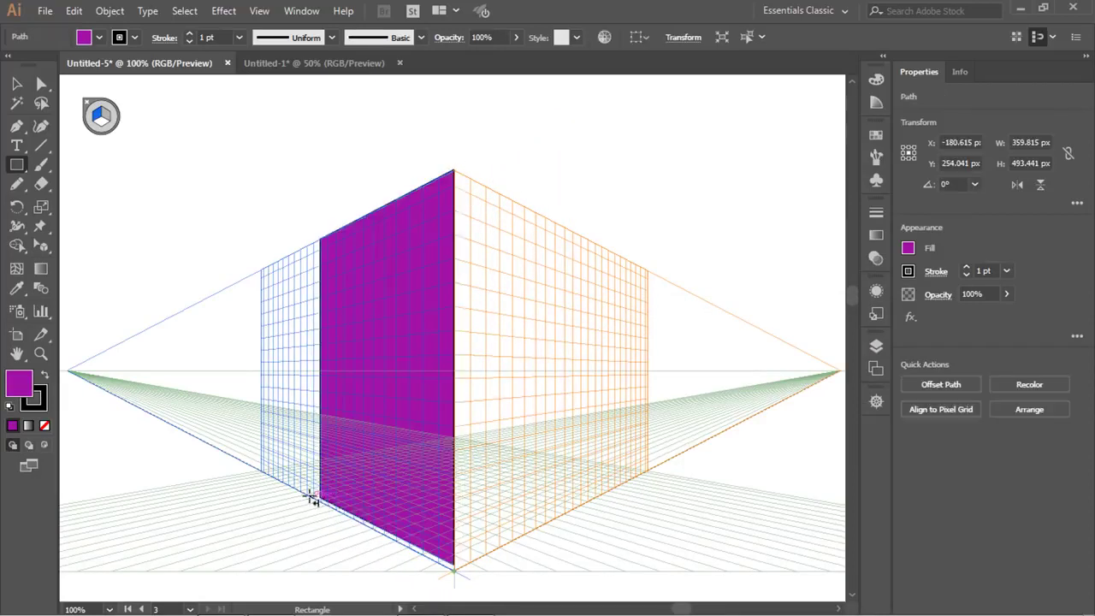
Draw a dark green 205918 rectangle about 332 by 492 px on the right perspective plane, adjoining the purple wall.
{"action": "left_click", "coordinate": [107, 116]}
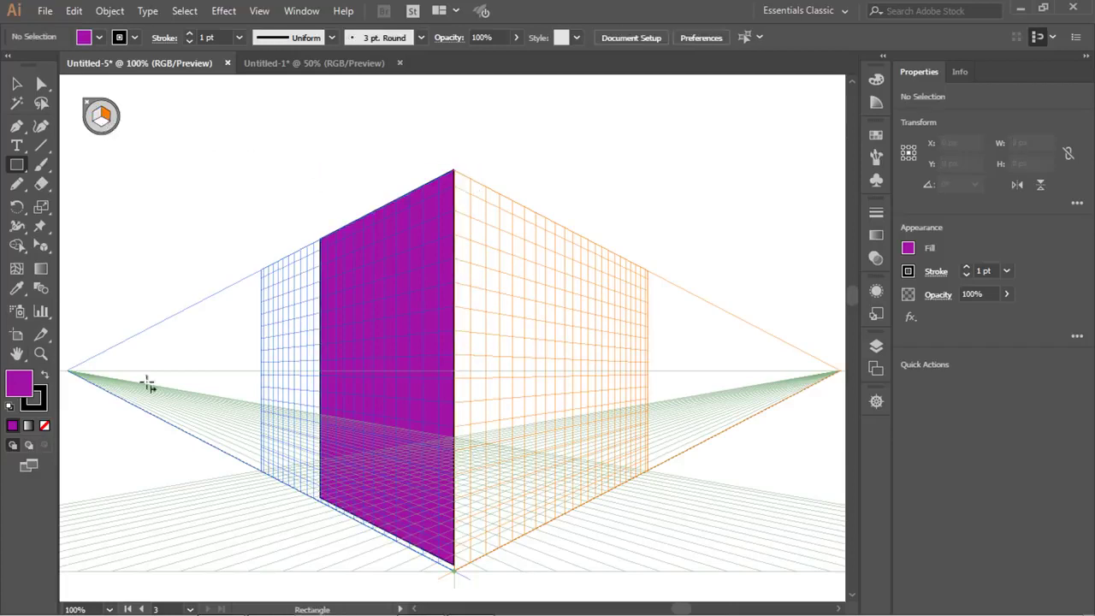
{"action": "double_click", "coordinate": [21, 383]}
{"action": "left_click", "coordinate": [595, 465]}
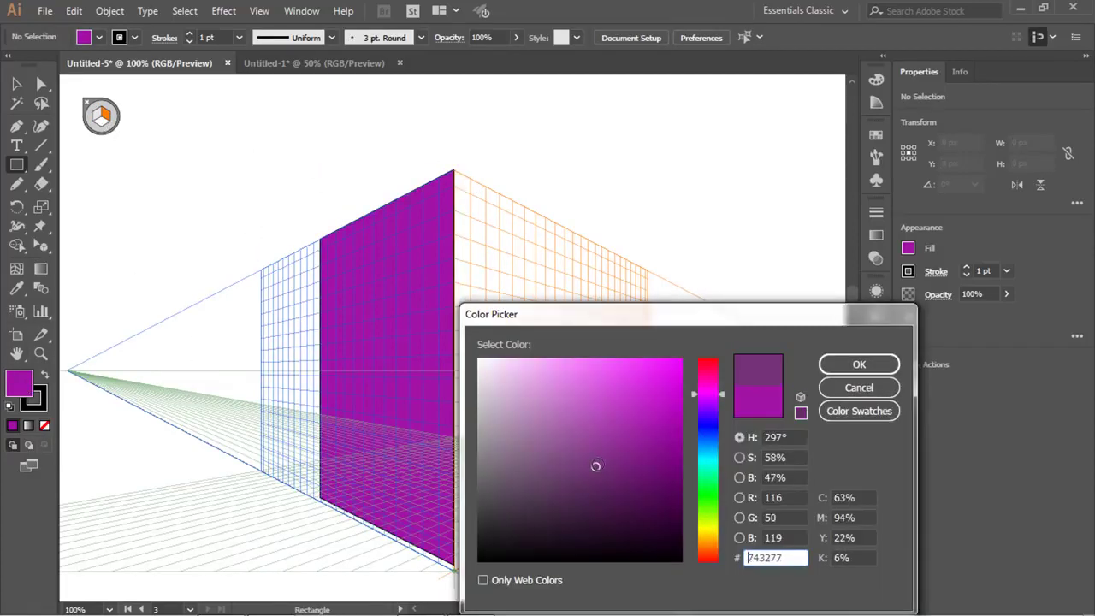
{"action": "left_click", "coordinate": [509, 370]}
{"action": "left_click", "coordinate": [709, 498]}
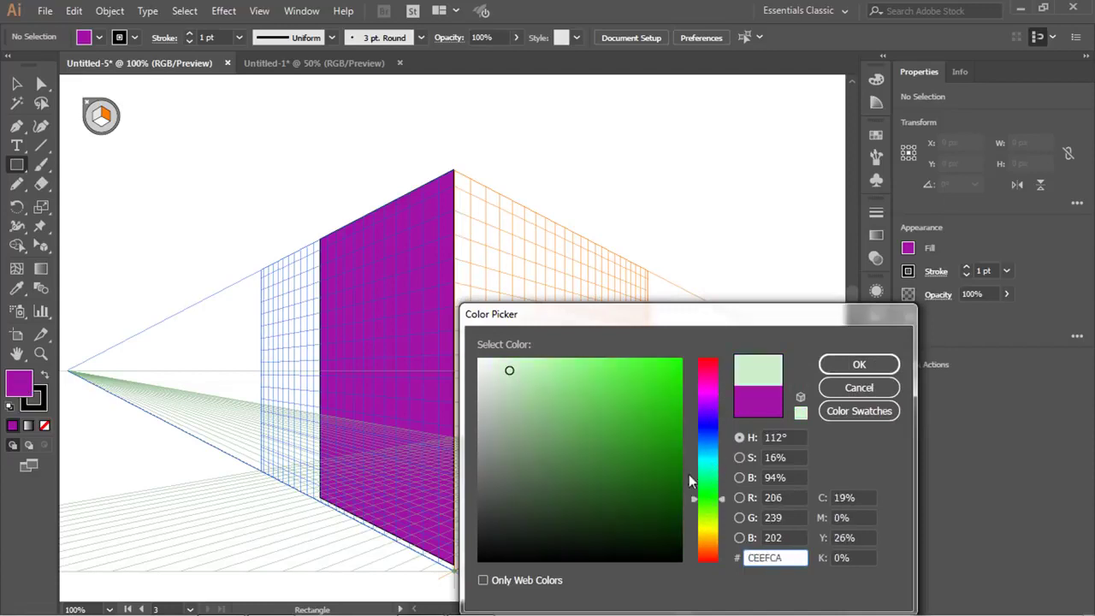
{"action": "left_click", "coordinate": [648, 411]}
{"action": "left_click", "coordinate": [629, 489]}
{"action": "left_click", "coordinate": [859, 364]}
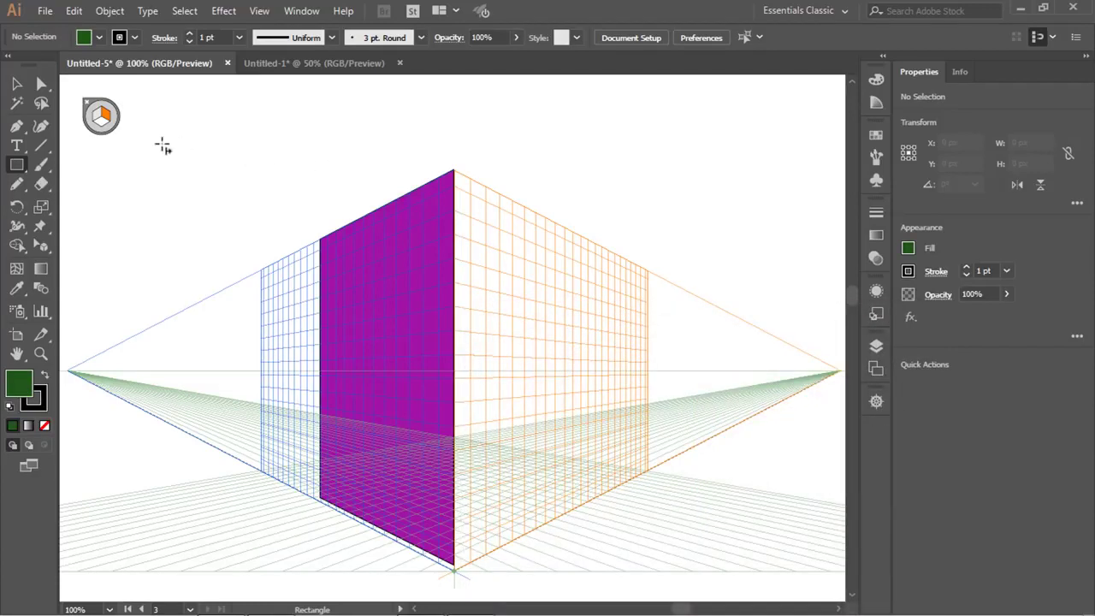
{"action": "left_click_drag", "start_coordinate": [456, 174], "coordinate": [582, 502]}
{"action": "scroll", "coordinate": [536, 429], "scroll_direction": "down", "scroll_amount": 2}
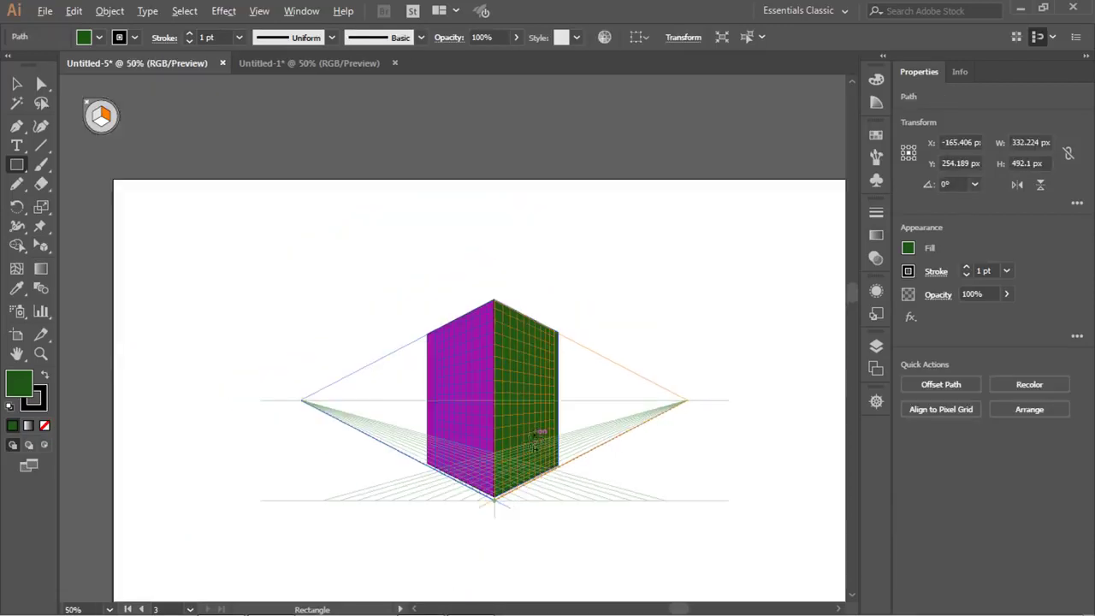
{"action": "scroll", "coordinate": [524, 445], "scroll_direction": "up", "scroll_amount": 2}
{"action": "scroll", "coordinate": [512, 259], "scroll_direction": "up", "scroll_amount": 2}
{"action": "left_click_drag", "start_coordinate": [502, 240], "coordinate": [454, 362]}
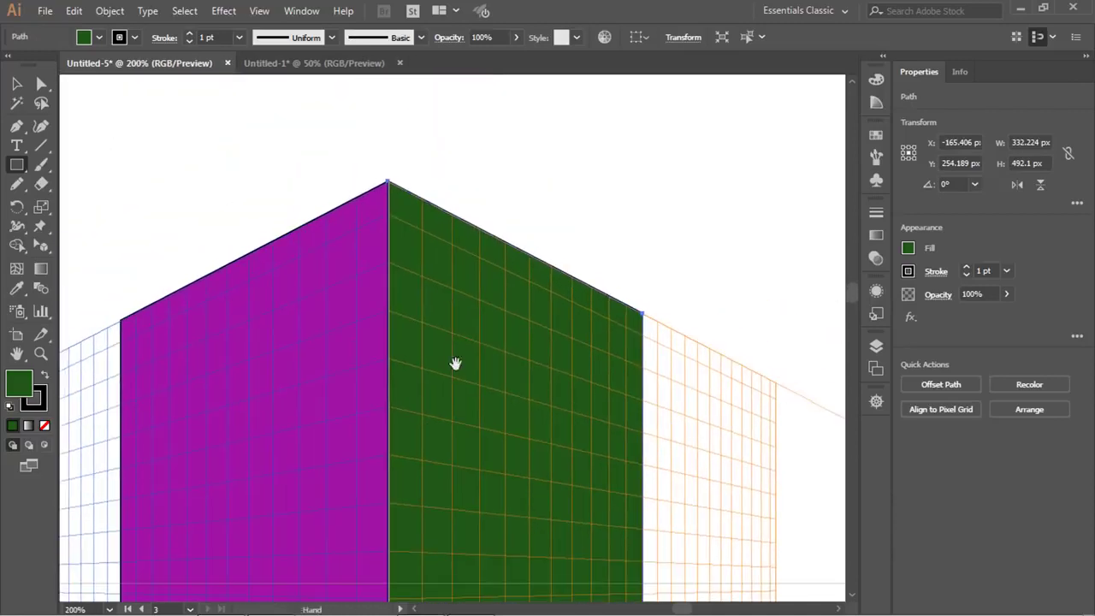
{"action": "double_click", "coordinate": [20, 384]}
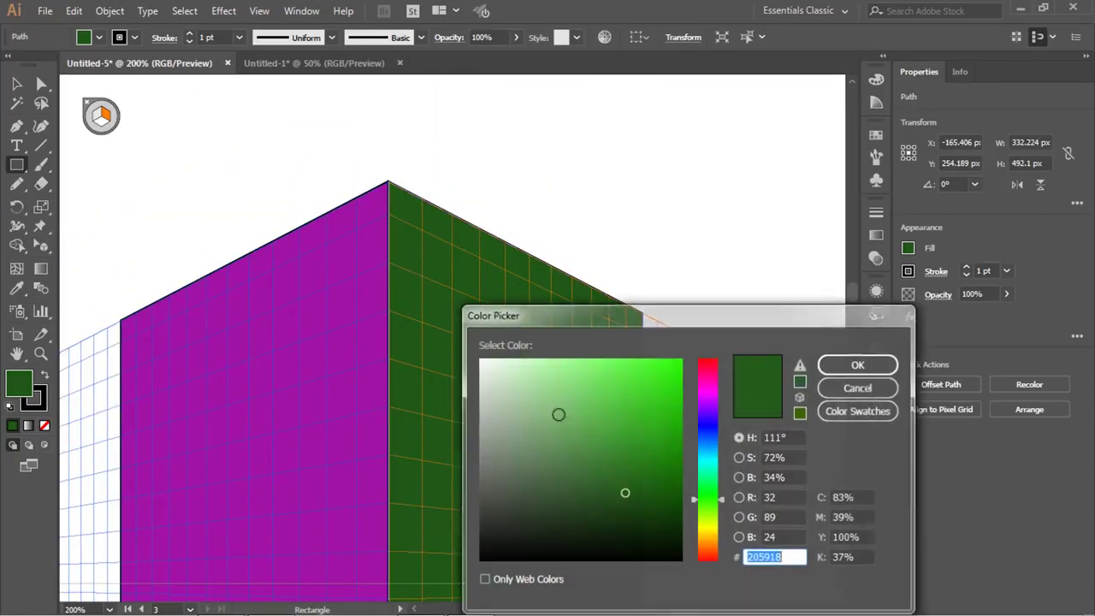
{"action": "left_click_drag", "start_coordinate": [557, 416], "coordinate": [531, 366]}
{"action": "left_click", "coordinate": [859, 366]}
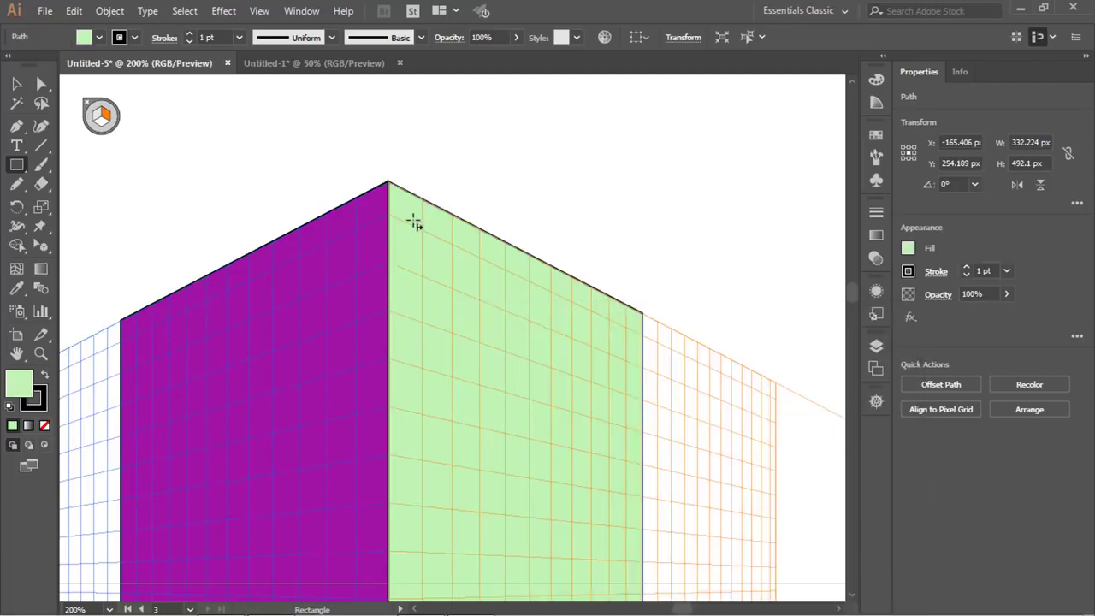
{"action": "key", "text": "ctrl+z"}
Draw a pale grey-green window rectangle about 29 by 60 px on the green wall, near its top inner corner.
{"action": "left_click", "coordinate": [494, 178]}
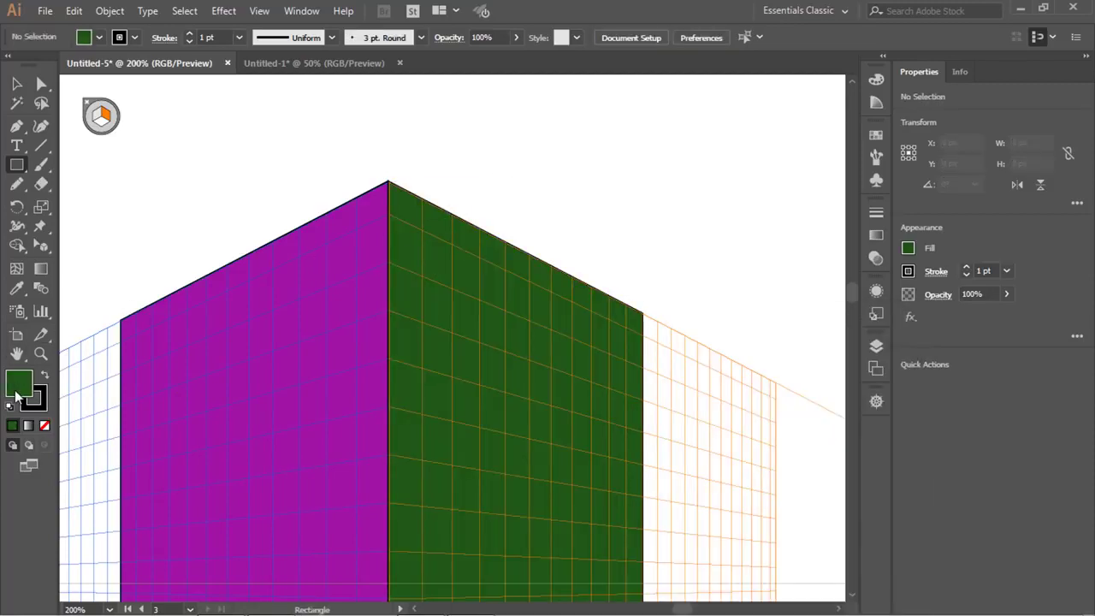
{"action": "double_click", "coordinate": [17, 394]}
{"action": "left_click", "coordinate": [491, 376]}
{"action": "left_click", "coordinate": [873, 362]}
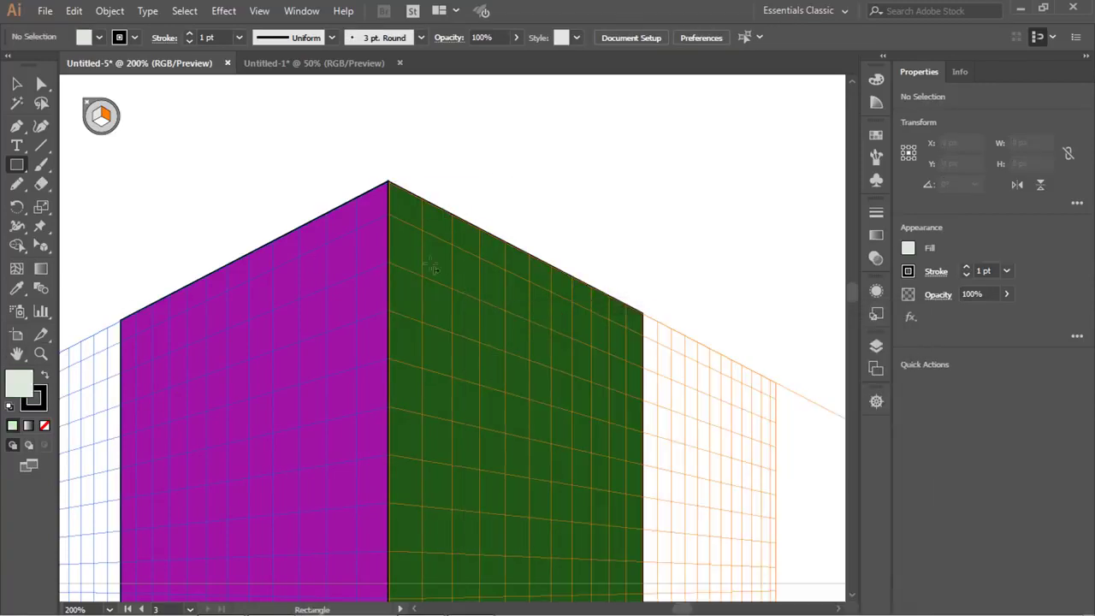
{"action": "left_click_drag", "start_coordinate": [423, 232], "coordinate": [456, 331]}
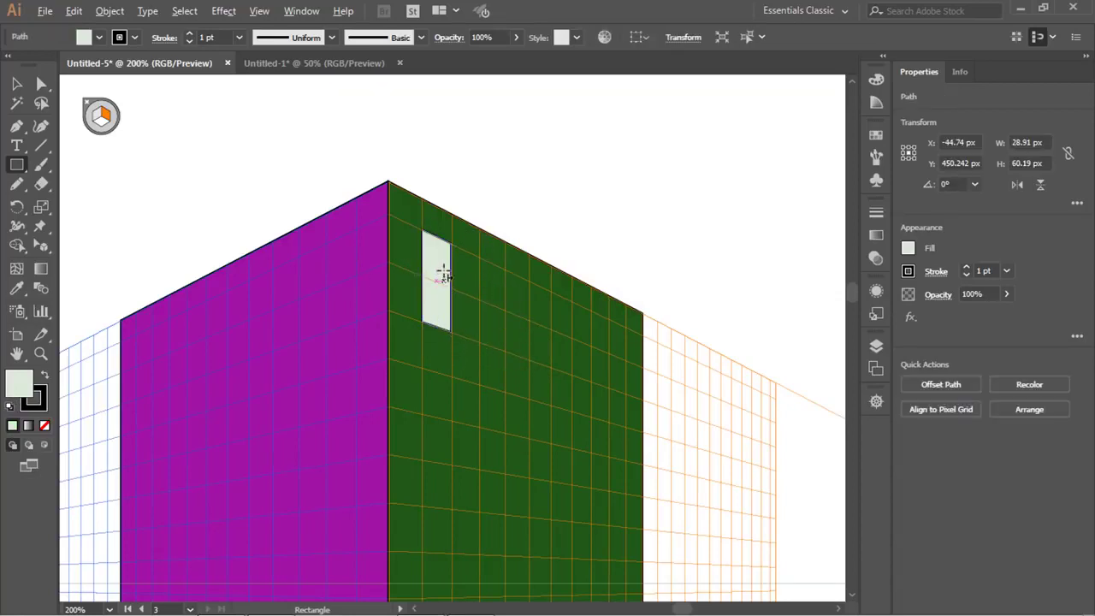
Copy the window about 90 px down the green wall in perspective, and repeat the duplication to complete a column of five windows.
{"action": "key", "text": "shift+v"}
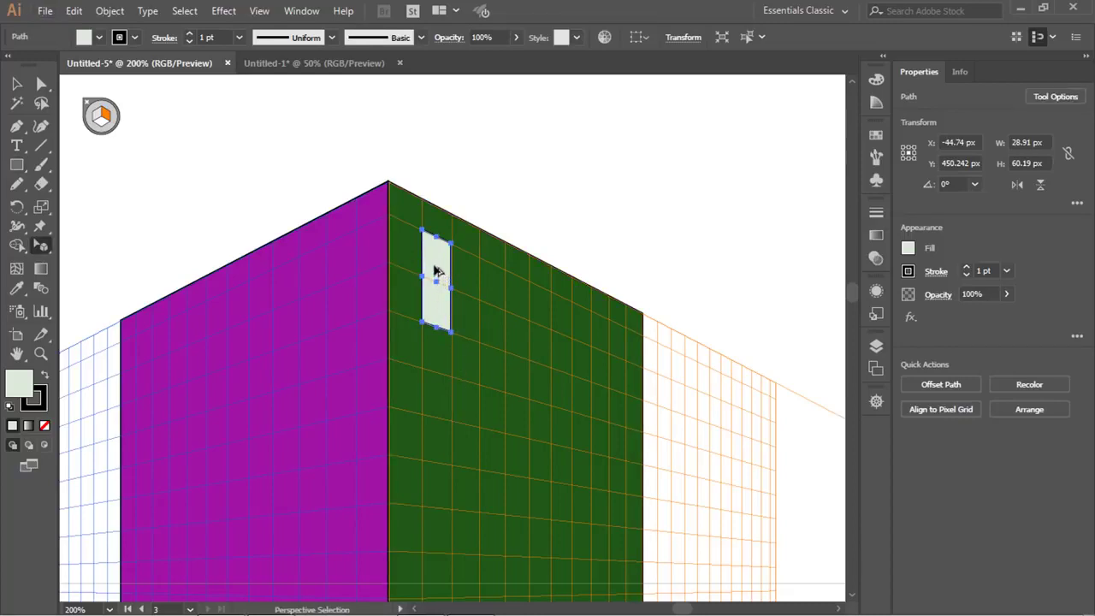
{"action": "left_click_drag", "start_coordinate": [436, 270], "coordinate": [455, 404]}
{"action": "key", "text": "ctrl+minus"}
{"action": "key", "text": "ctrl+minus"}
{"action": "key", "text": "ctrl+minus"}
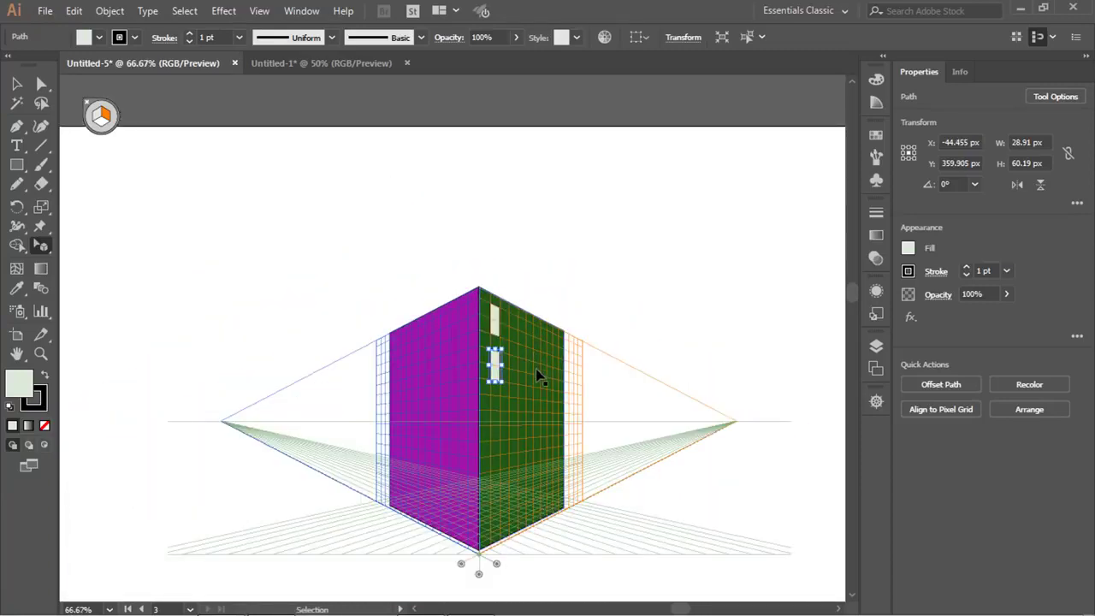
{"action": "key", "text": "ctrl+d"}
{"action": "key", "text": "ctrl+d"}
{"action": "key", "text": "ctrl+d"}
{"action": "key", "text": "v"}
{"action": "left_click", "coordinate": [563, 263]}
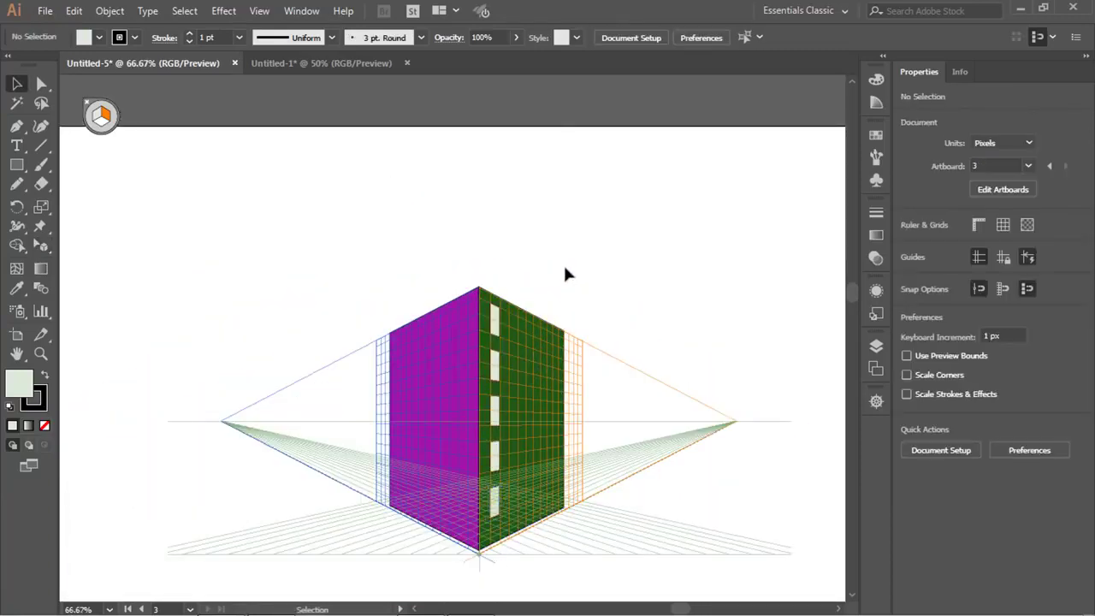
Create a new 1688 by 1064 px artboard below the artboard with the purple and green building.
{"action": "key", "text": "ctrl+minus"}
{"action": "scroll", "coordinate": [612, 376], "scroll_direction": "down", "scroll_amount": 2}
{"action": "scroll", "coordinate": [591, 398], "scroll_direction": "up", "scroll_amount": 4}
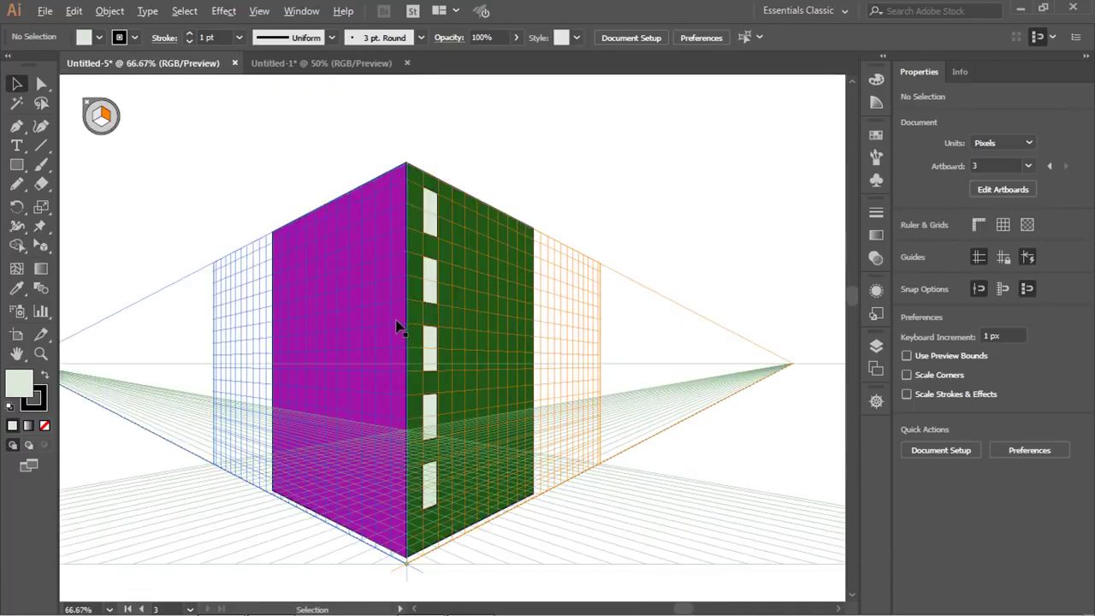
{"action": "scroll", "coordinate": [398, 329], "scroll_direction": "down", "scroll_amount": 3}
{"action": "scroll", "coordinate": [428, 360], "scroll_direction": "down", "scroll_amount": 4}
{"action": "scroll", "coordinate": [386, 410], "scroll_direction": "up", "scroll_amount": 3}
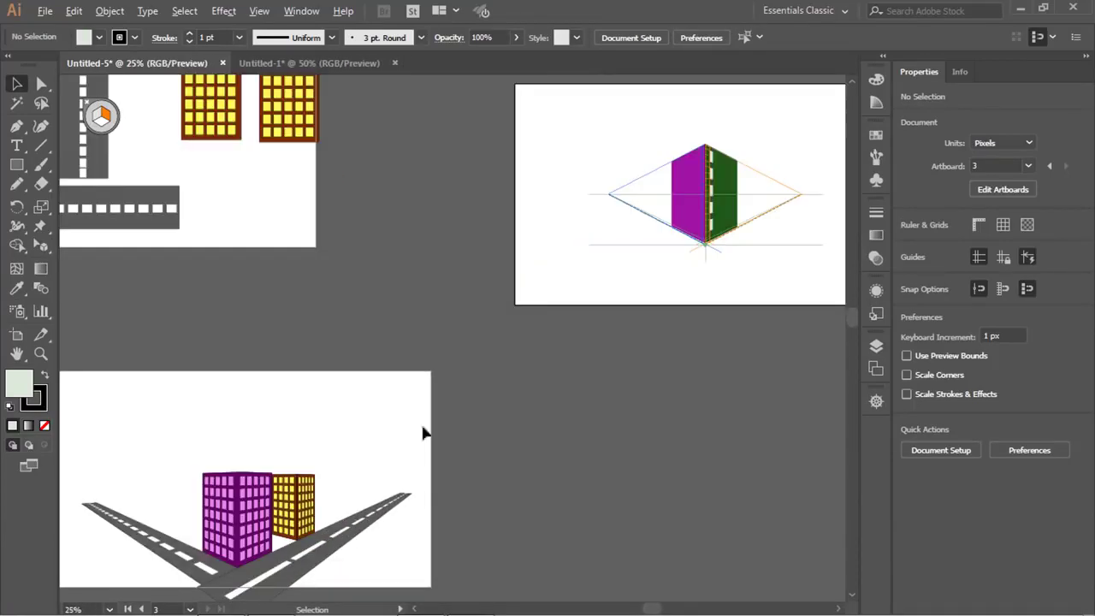
{"action": "left_click_drag", "start_coordinate": [423, 433], "coordinate": [210, 298]}
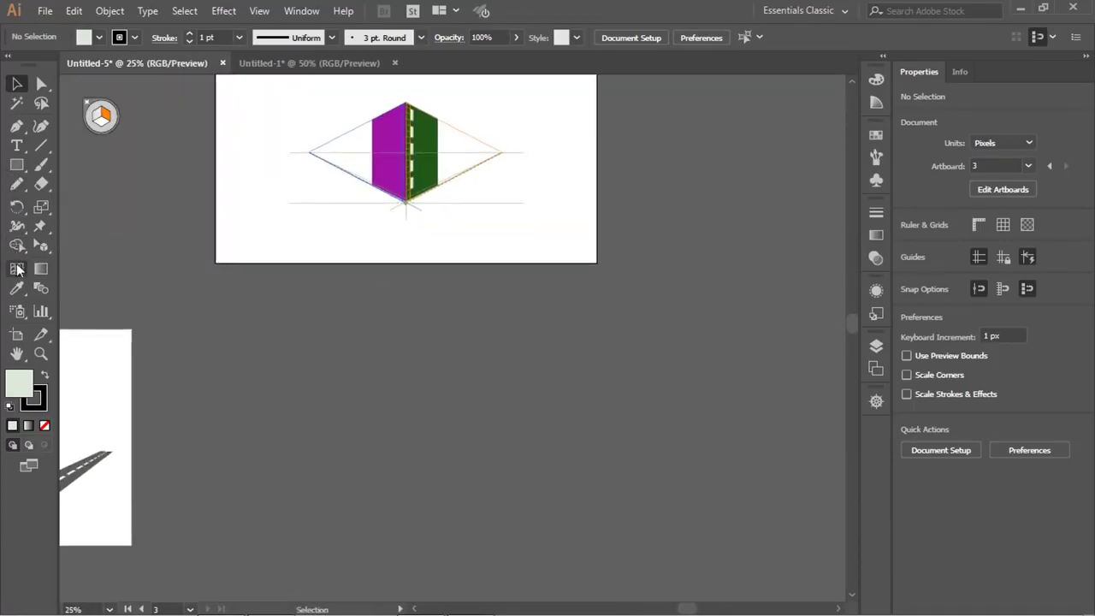
{"action": "left_click", "coordinate": [16, 335]}
{"action": "left_click_drag", "start_coordinate": [314, 349], "coordinate": [655, 564]}
{"action": "scroll", "coordinate": [485, 418], "scroll_direction": "up", "scroll_amount": 1}
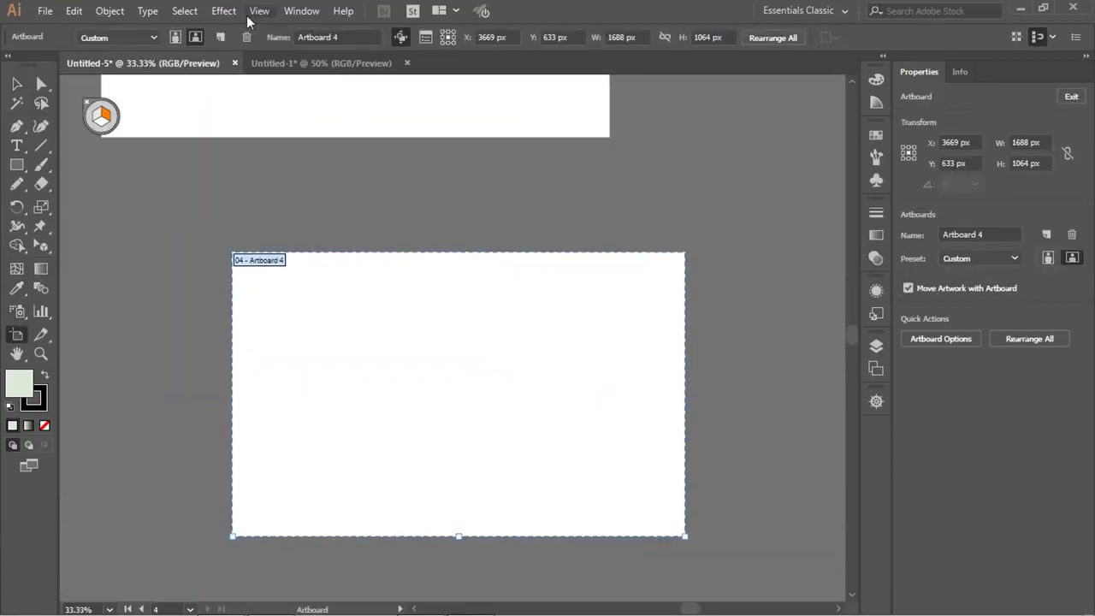
Apply the three-point perspective grid preset to the new empty artboard.
{"action": "left_click", "coordinate": [253, 12]}
{"action": "mouse_move", "coordinate": [411, 532]}
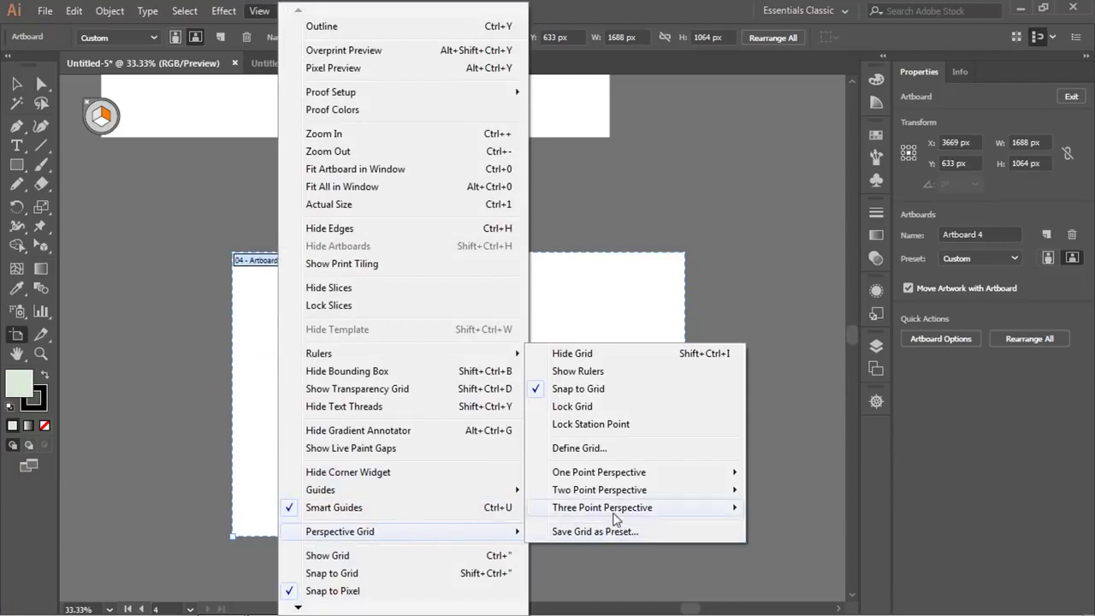
{"action": "mouse_move", "coordinate": [733, 510]}
{"action": "left_click", "coordinate": [804, 508]}
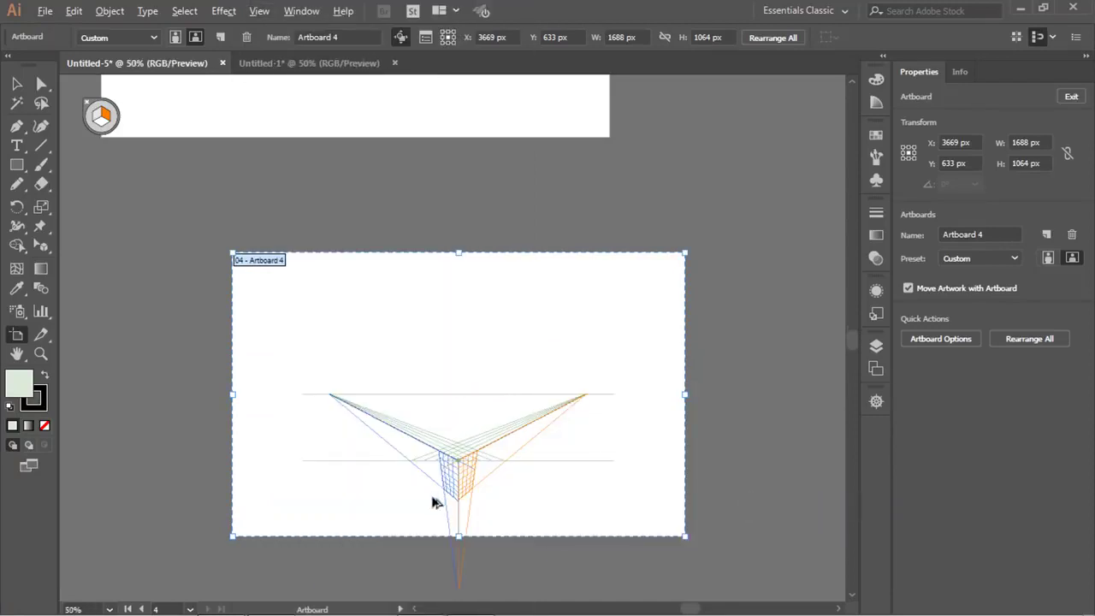
{"action": "scroll", "coordinate": [462, 462], "scroll_direction": "up", "scroll_amount": 2}
{"action": "left_click_drag", "start_coordinate": [482, 379], "coordinate": [485, 413]}
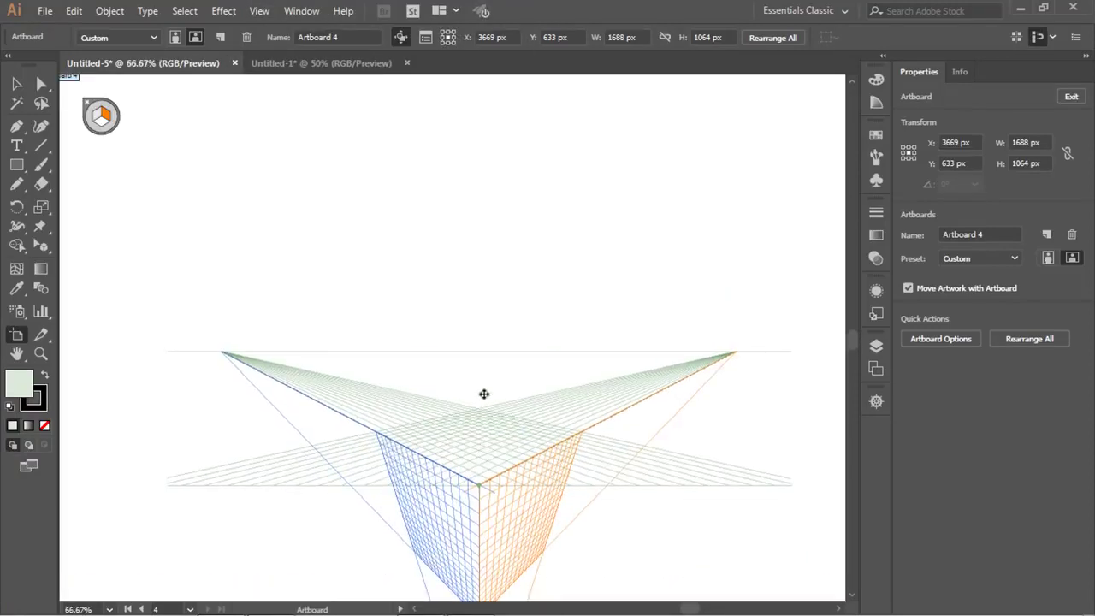
{"action": "left_click_drag", "start_coordinate": [479, 433], "coordinate": [381, 261]}
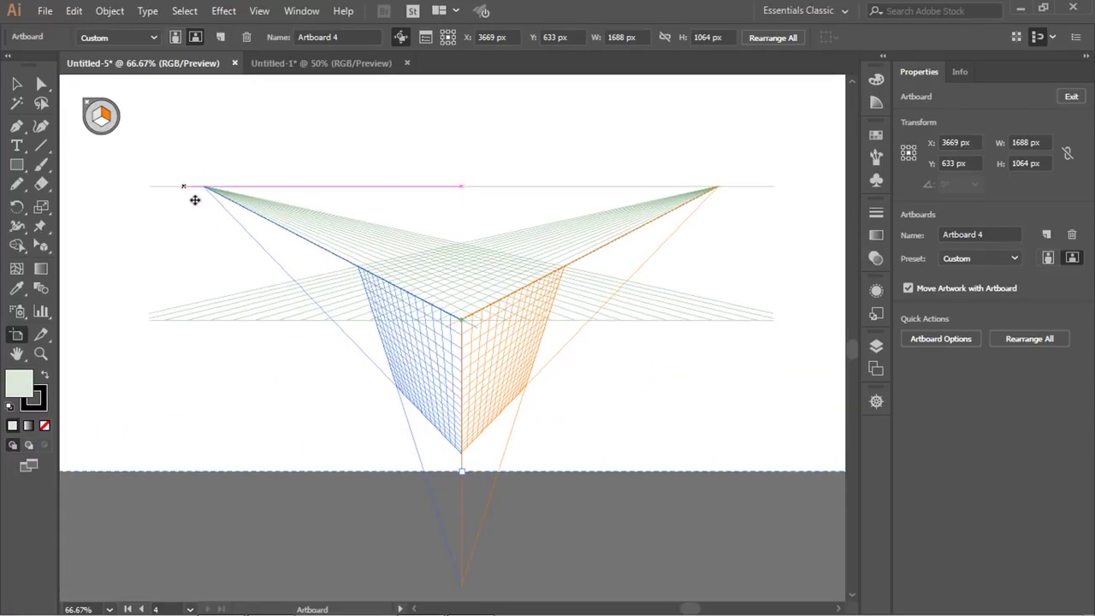
Activate the Perspective Grid tool to show the three-point grid's adjustment handles.
{"action": "left_click_drag", "start_coordinate": [206, 190], "coordinate": [204, 185]}
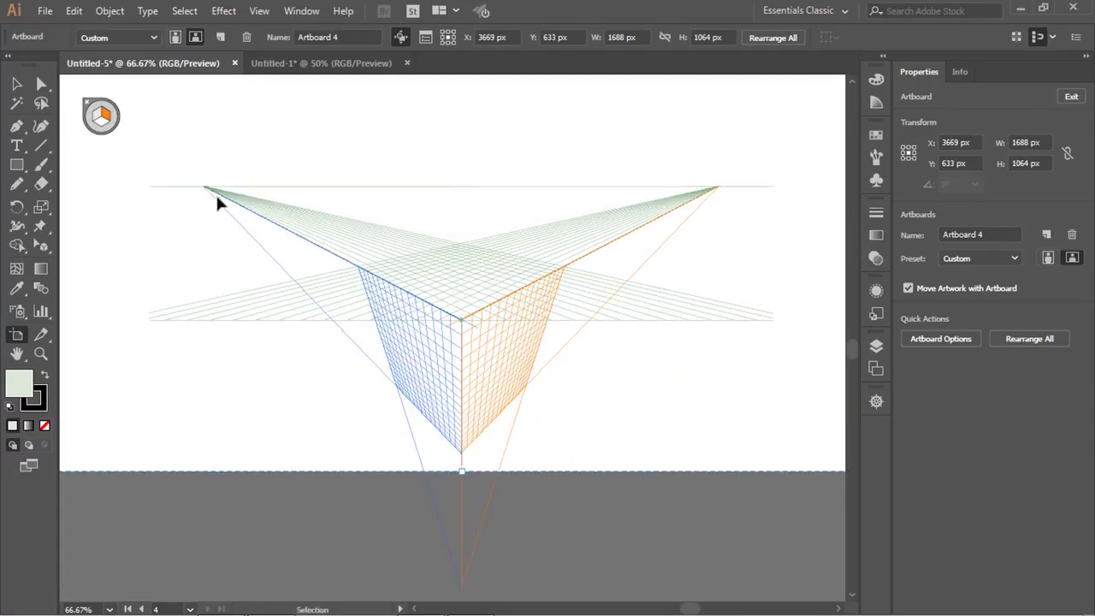
{"action": "left_click", "coordinate": [41, 246]}
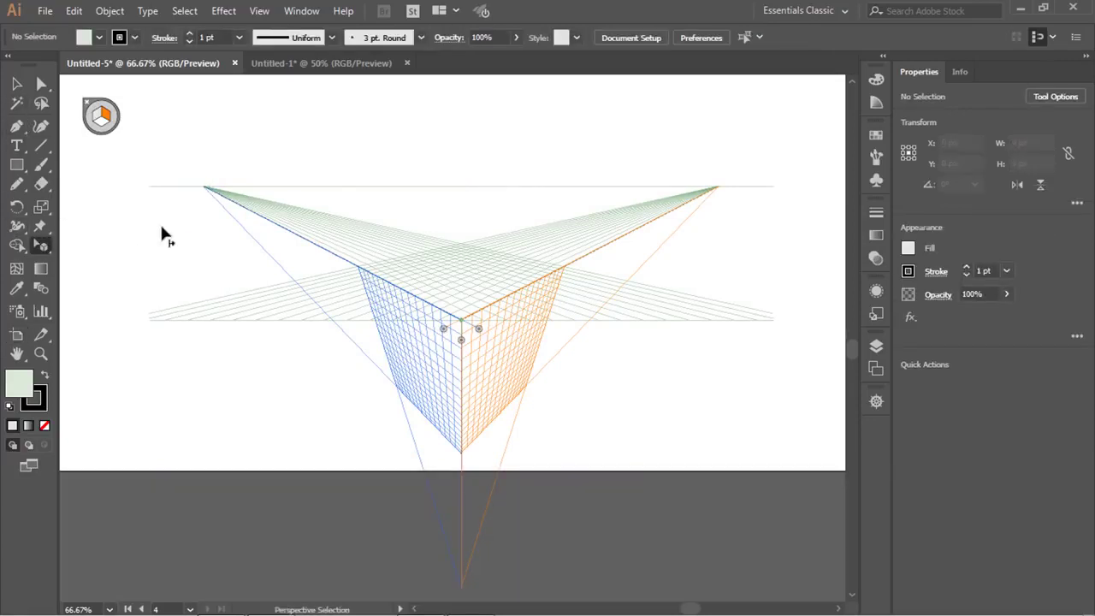
{"action": "left_click", "coordinate": [41, 245]}
{"action": "left_click", "coordinate": [120, 246]}
{"action": "mouse_move", "coordinate": [204, 187]}
{"action": "left_mouse_down"}
{"action": "mouse_move", "coordinate": [128, 188]}
{"action": "mouse_move", "coordinate": [247, 178]}
{"action": "mouse_move", "coordinate": [204, 186]}
{"action": "left_mouse_up"}
{"action": "key", "text": "shift+v"}
{"action": "key", "text": "shift+p"}
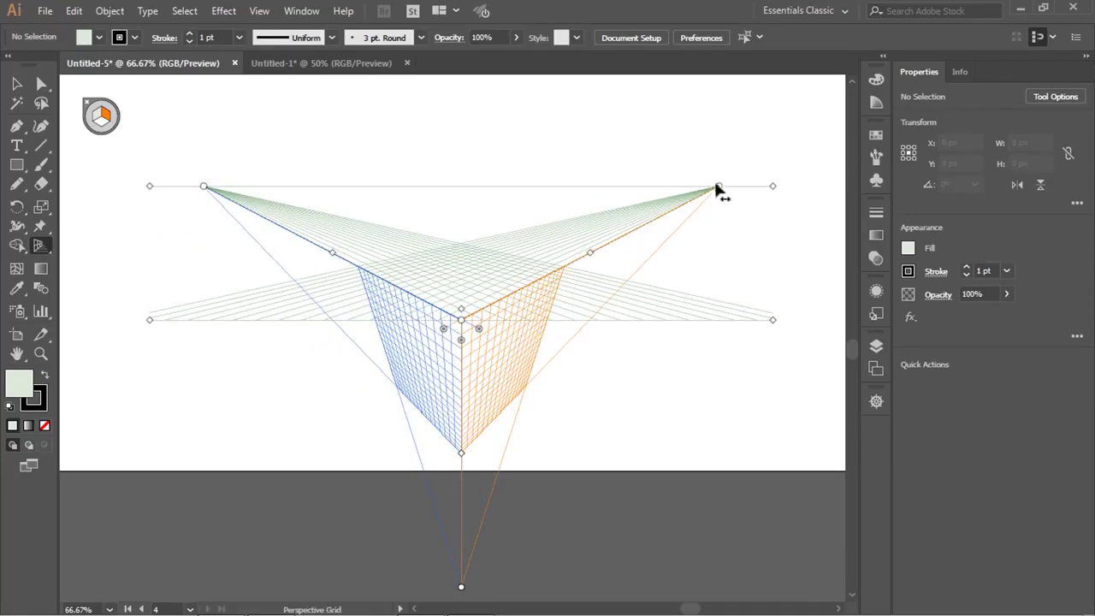
Examine the right and lower vanishing points of the three-point grid and its overall layout on the artboard.
{"action": "mouse_move", "coordinate": [719, 187]}
{"action": "left_mouse_down"}
{"action": "mouse_move", "coordinate": [707, 165]}
{"action": "mouse_move", "coordinate": [718, 186]}
{"action": "left_mouse_up"}
{"action": "key", "text": "shift+v"}
{"action": "key", "text": "shift+p"}
{"action": "left_click_drag", "start_coordinate": [461, 590], "coordinate": [393, 562]}
{"action": "key", "text": "ctrl+1"}
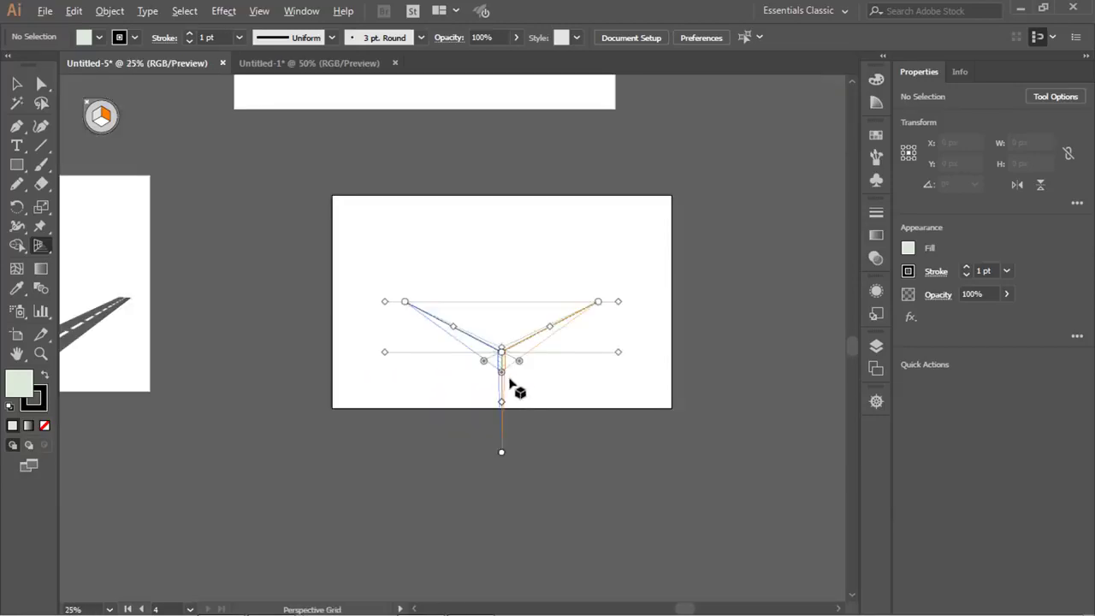
{"action": "scroll", "coordinate": [506, 371], "scroll_direction": "up", "scroll_amount": 2}
{"action": "scroll", "coordinate": [479, 385], "scroll_direction": "down", "scroll_amount": 4}
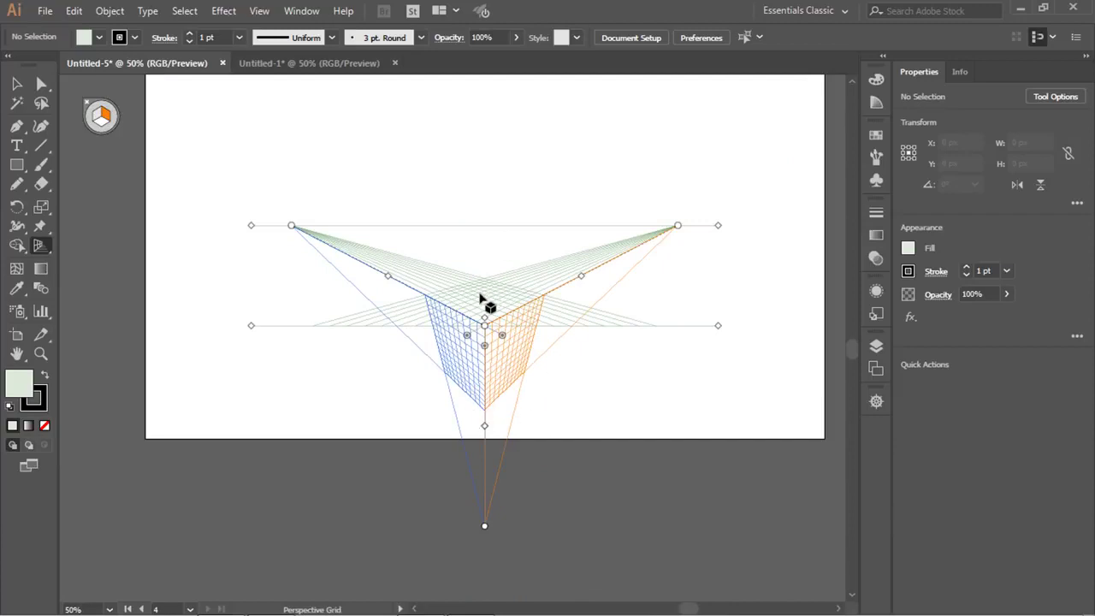
Compare the three-point grid with the finished two-point street scene, looking at the buildings' vertical edges and the roads' vanishing points.
{"action": "scroll", "coordinate": [588, 304], "scroll_direction": "down", "scroll_amount": 3}
{"action": "scroll", "coordinate": [162, 248], "scroll_direction": "up", "scroll_amount": 4}
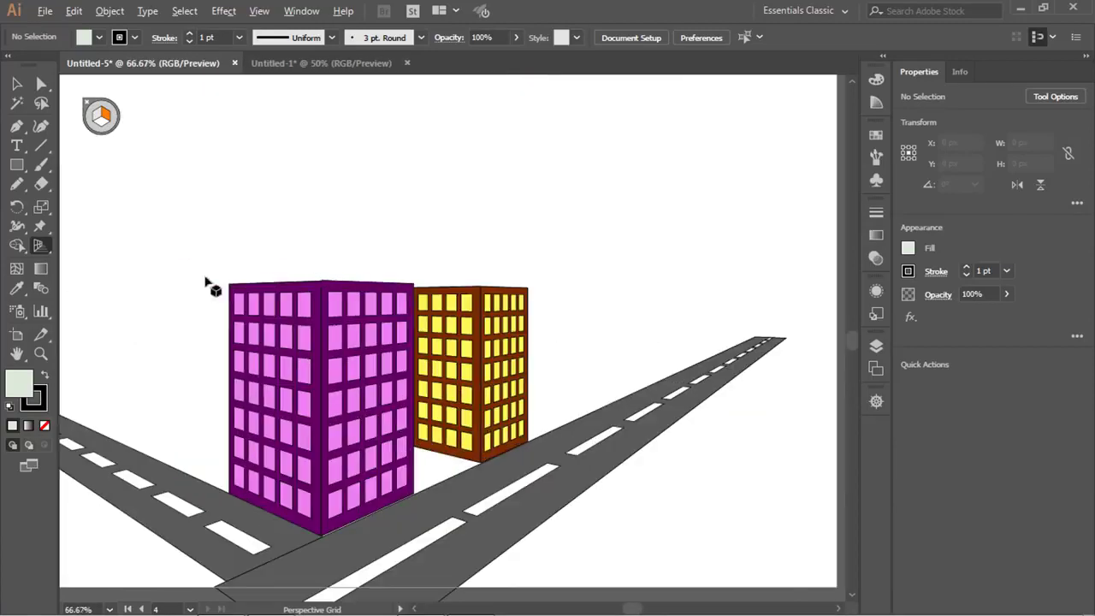
{"action": "scroll", "coordinate": [332, 272], "scroll_direction": "down", "scroll_amount": 4}
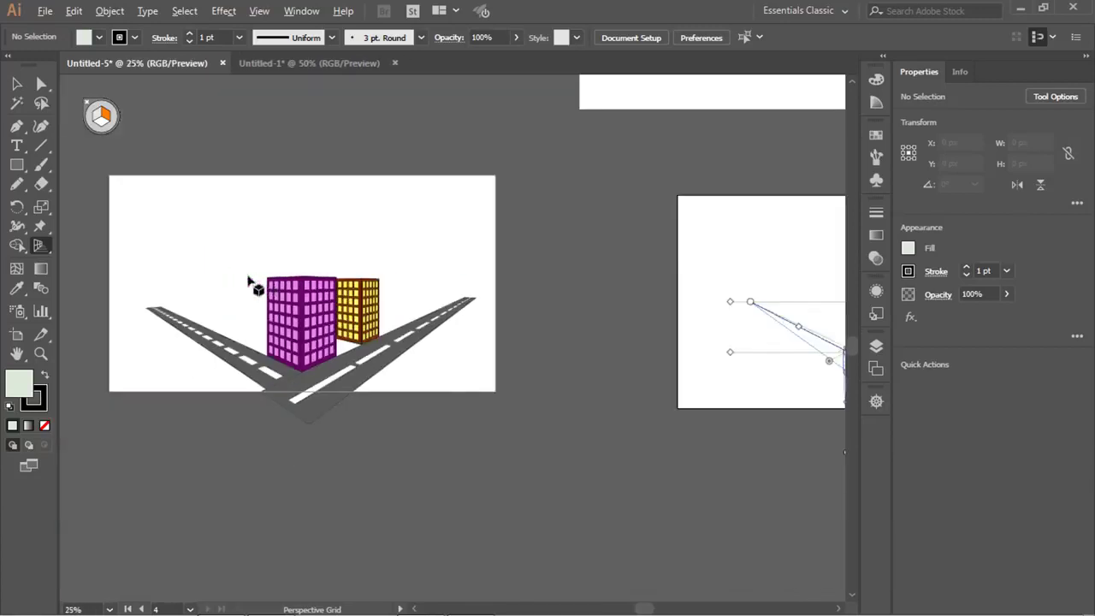
{"action": "scroll", "coordinate": [256, 295], "scroll_direction": "up", "scroll_amount": 2}
{"action": "scroll", "coordinate": [264, 322], "scroll_direction": "down", "scroll_amount": 2}
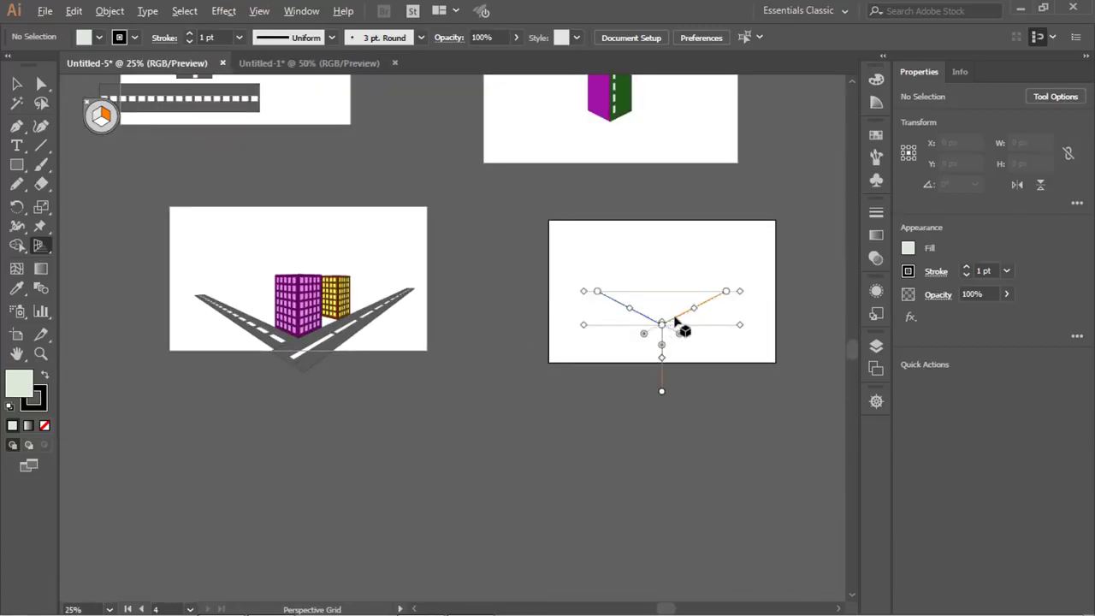
{"action": "scroll", "coordinate": [679, 322], "scroll_direction": "up", "scroll_amount": 2}
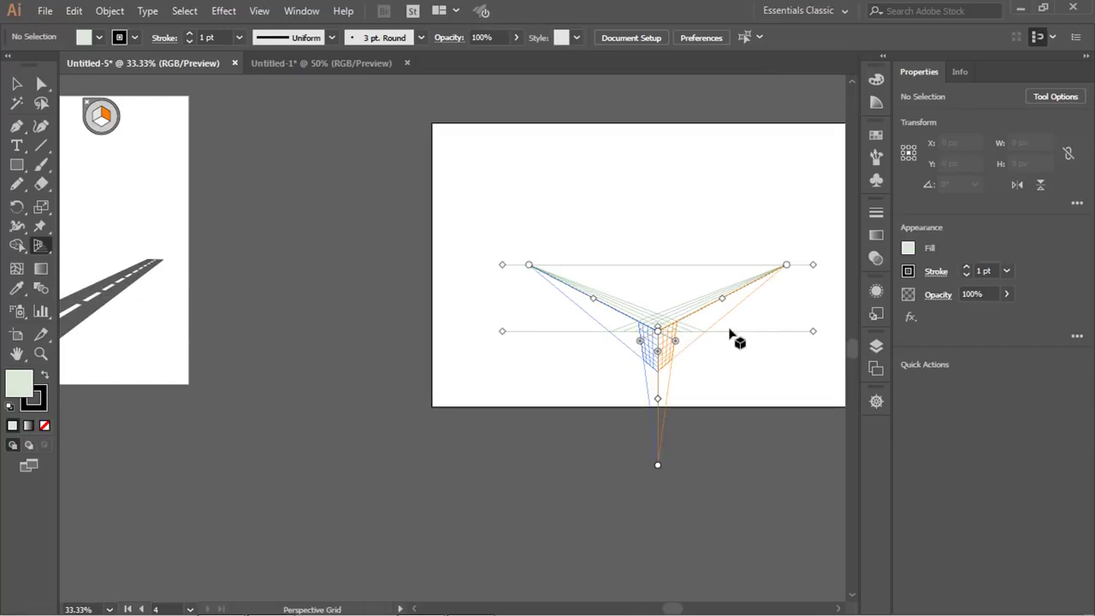
{"action": "scroll", "coordinate": [676, 346], "scroll_direction": "up", "scroll_amount": 2}
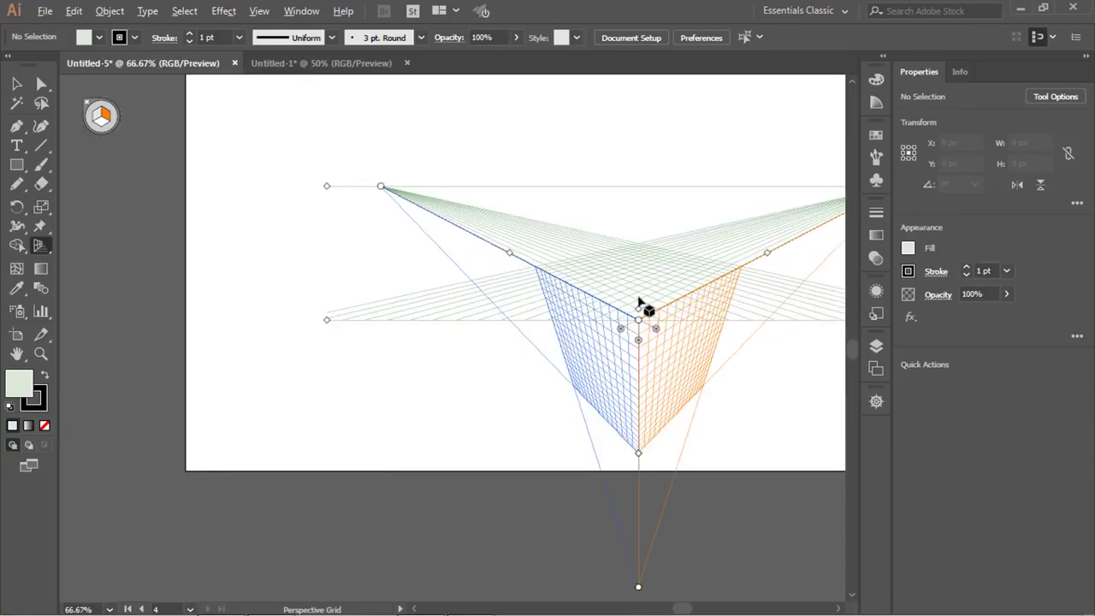
{"action": "scroll", "coordinate": [640, 304], "scroll_direction": "down", "scroll_amount": 3}
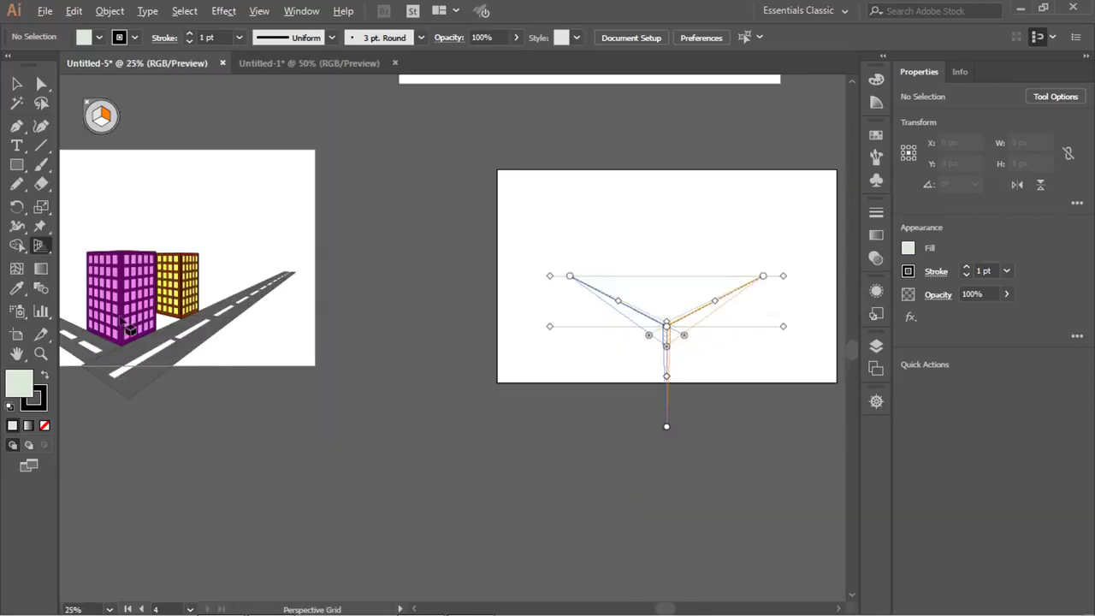
{"action": "scroll", "coordinate": [124, 324], "scroll_direction": "up", "scroll_amount": 2}
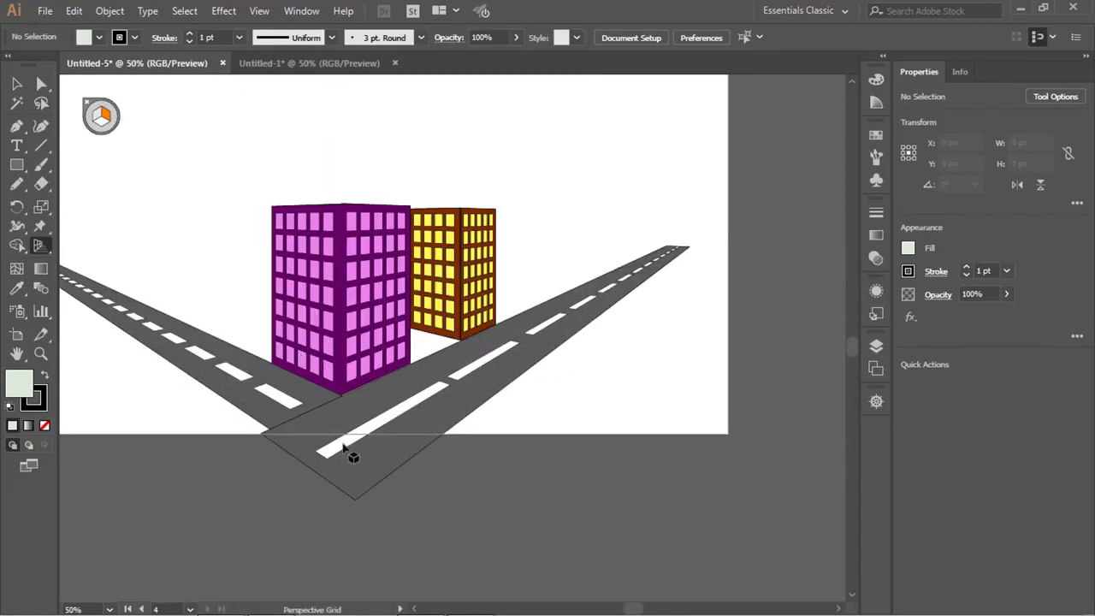
{"action": "left_click_drag", "start_coordinate": [359, 391], "coordinate": [440, 450]}
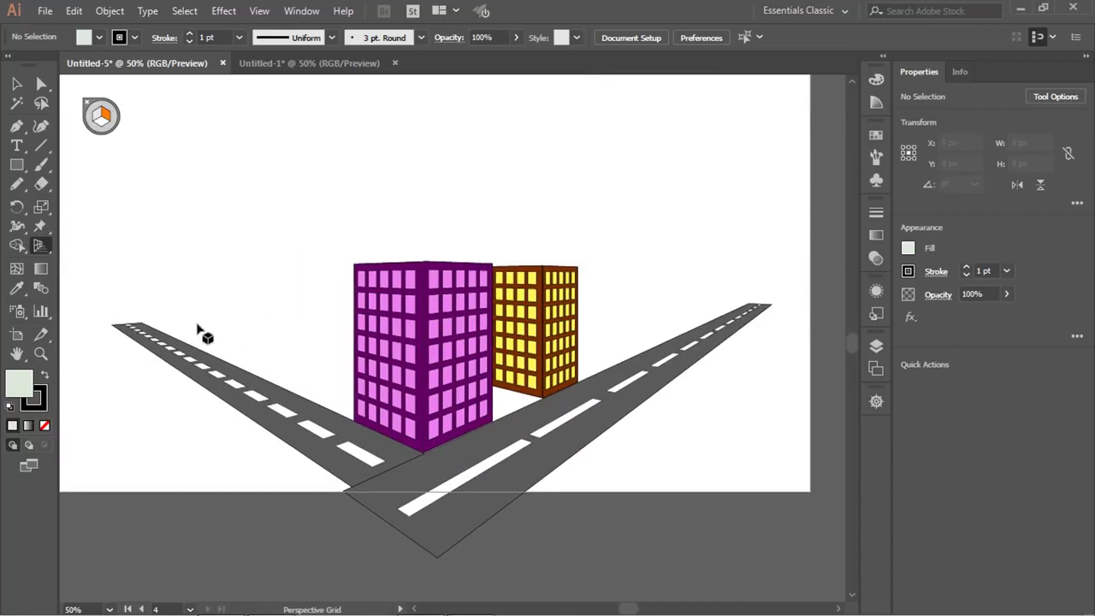
{"action": "left_click_drag", "start_coordinate": [672, 413], "coordinate": [13, 399]}
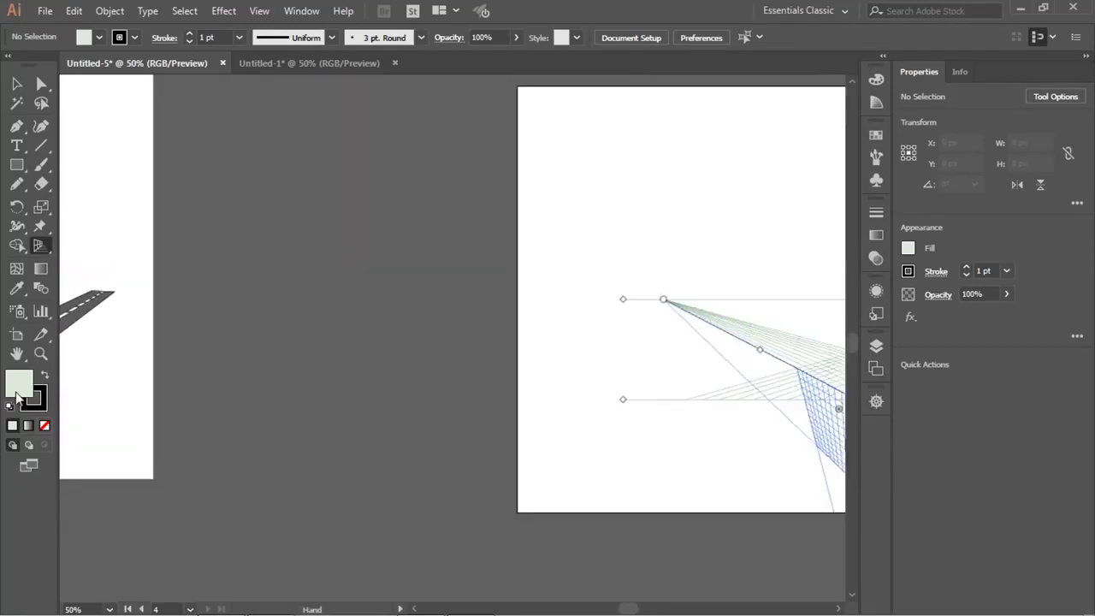
{"action": "left_click_drag", "start_coordinate": [455, 415], "coordinate": [34, 413]}
Examine the three-point grid's left, right and ground planes up close, along with its downward convergence.
{"action": "scroll", "coordinate": [449, 476], "scroll_direction": "up", "scroll_amount": 1}
{"action": "scroll", "coordinate": [451, 477], "scroll_direction": "up", "scroll_amount": 1}
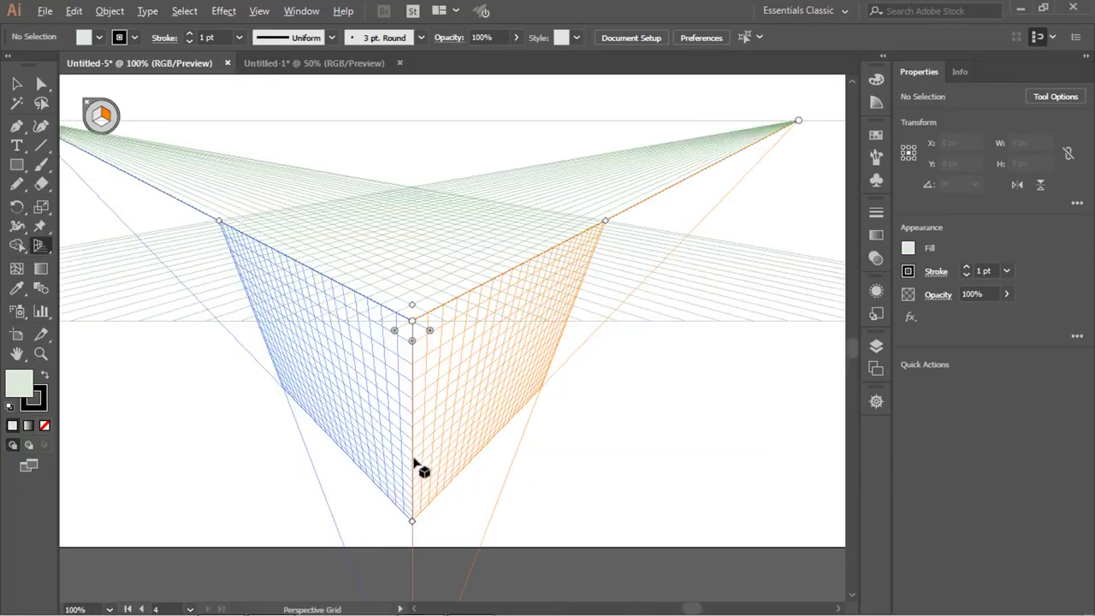
{"action": "scroll", "coordinate": [422, 384], "scroll_direction": "down", "scroll_amount": 1}
{"action": "scroll", "coordinate": [423, 379], "scroll_direction": "up", "scroll_amount": 1}
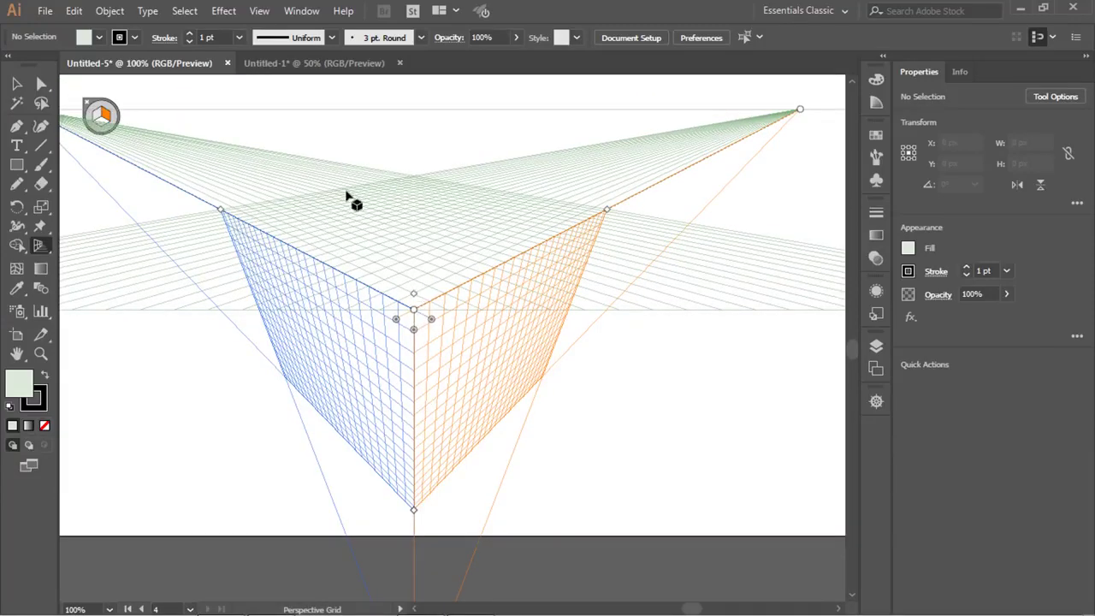
{"action": "scroll", "coordinate": [444, 256], "scroll_direction": "down", "scroll_amount": 2}
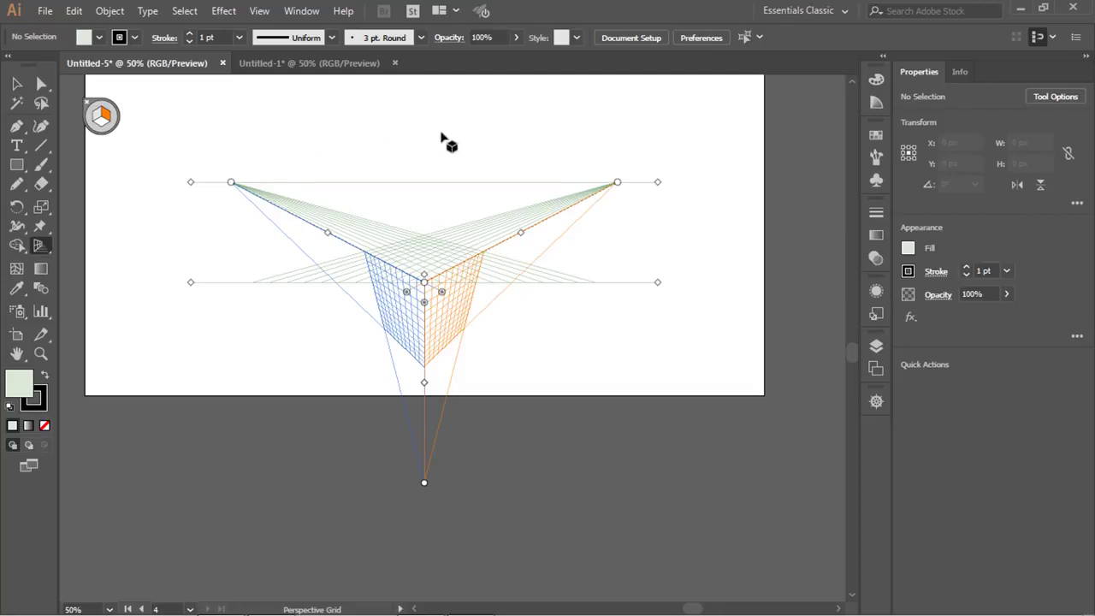
{"action": "scroll", "coordinate": [455, 313], "scroll_direction": "down", "scroll_amount": 3}
{"action": "scroll", "coordinate": [436, 331], "scroll_direction": "up", "scroll_amount": 6}
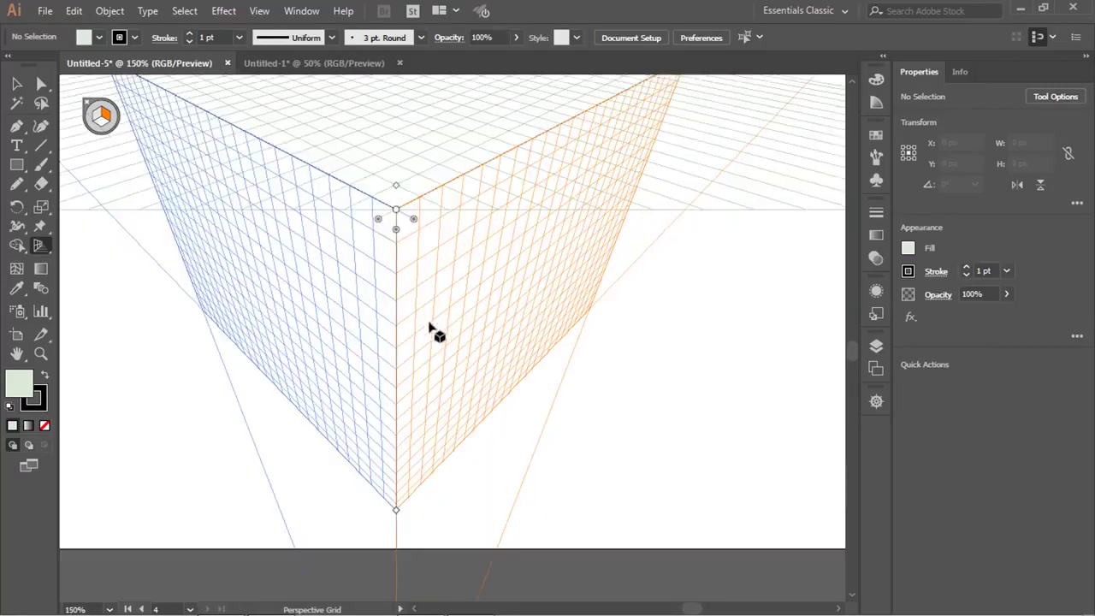
Move the two brown building fronts with yellow windows from the first artboard to the upper-right corner of the three-point grid's artboard.
{"action": "left_click_drag", "start_coordinate": [435, 330], "coordinate": [509, 374]}
{"action": "scroll", "coordinate": [482, 356], "scroll_direction": "down", "scroll_amount": 5}
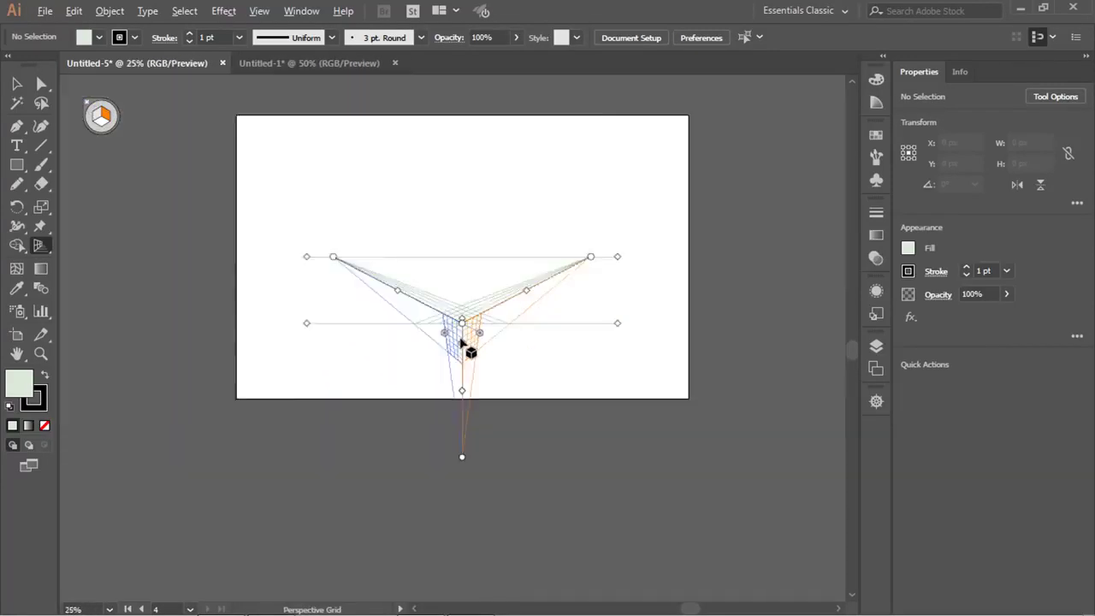
{"action": "scroll", "coordinate": [446, 334], "scroll_direction": "down", "scroll_amount": 2}
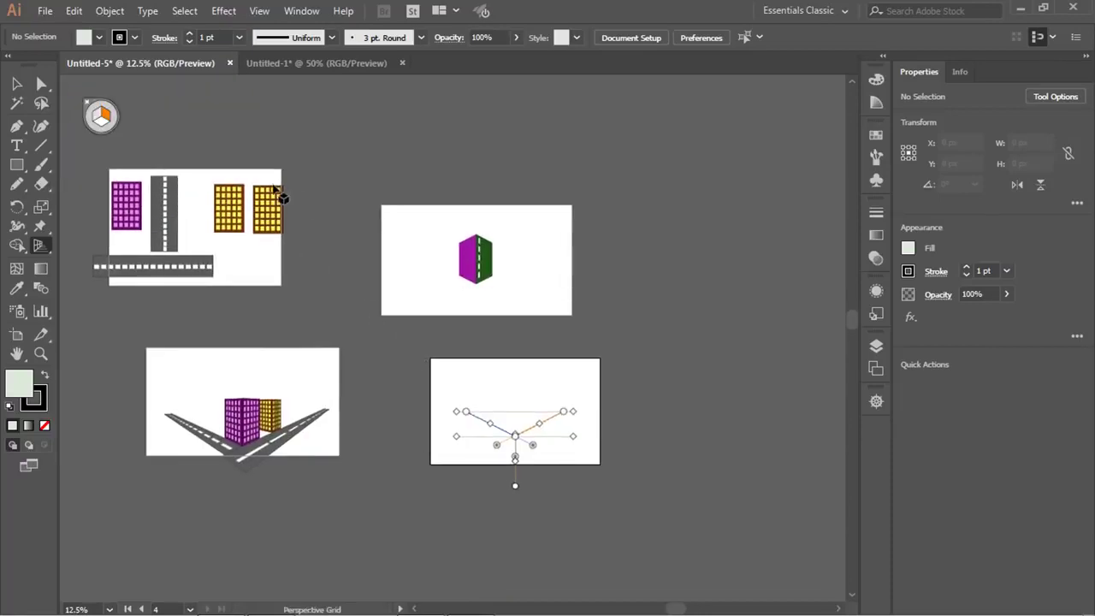
{"action": "key", "text": "v"}
{"action": "left_click_drag", "start_coordinate": [198, 176], "coordinate": [295, 248]}
{"action": "left_click_drag", "start_coordinate": [248, 214], "coordinate": [586, 349]}
Draw a rectangle about 341 by 252 px on the right grid plane, starting from the corner where the three planes meet.
{"action": "scroll", "coordinate": [528, 416], "scroll_direction": "up", "scroll_amount": 5}
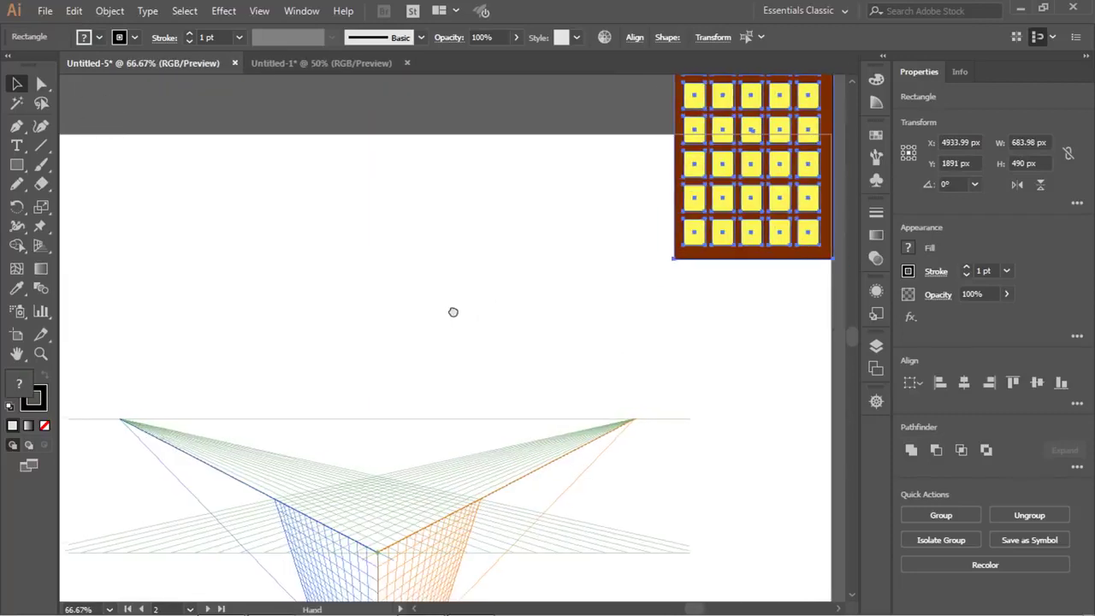
{"action": "scroll", "coordinate": [468, 371], "scroll_direction": "down", "scroll_amount": 2}
{"action": "scroll", "coordinate": [432, 449], "scroll_direction": "up", "scroll_amount": 5}
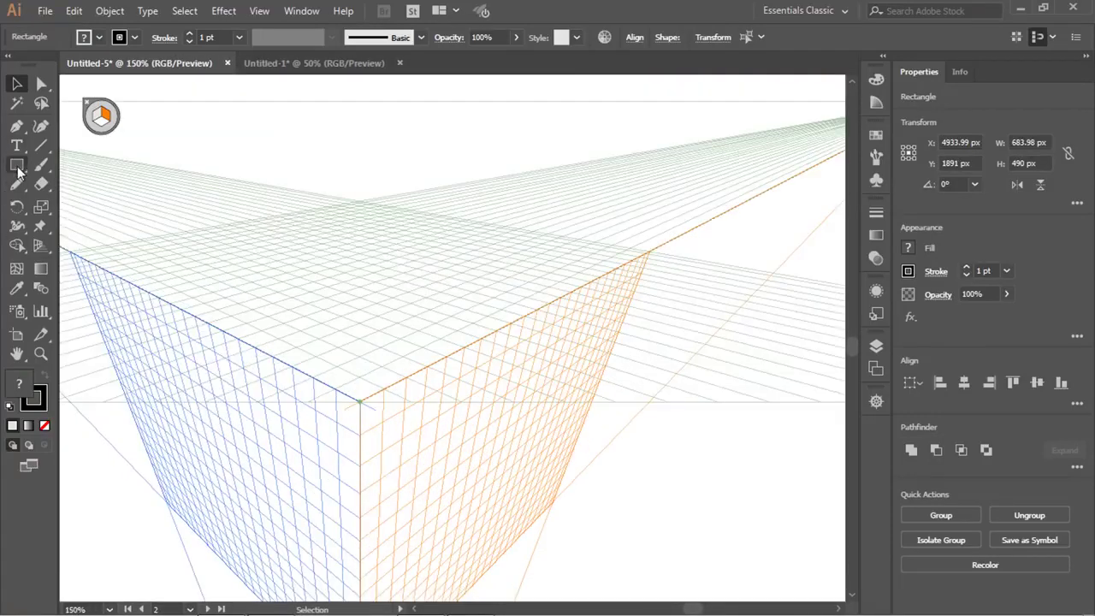
{"action": "left_click_drag", "start_coordinate": [19, 170], "coordinate": [88, 167]}
{"action": "scroll", "coordinate": [533, 283], "scroll_direction": "down", "scroll_amount": 3}
{"action": "scroll", "coordinate": [533, 283], "scroll_direction": "left", "scroll_amount": 2}
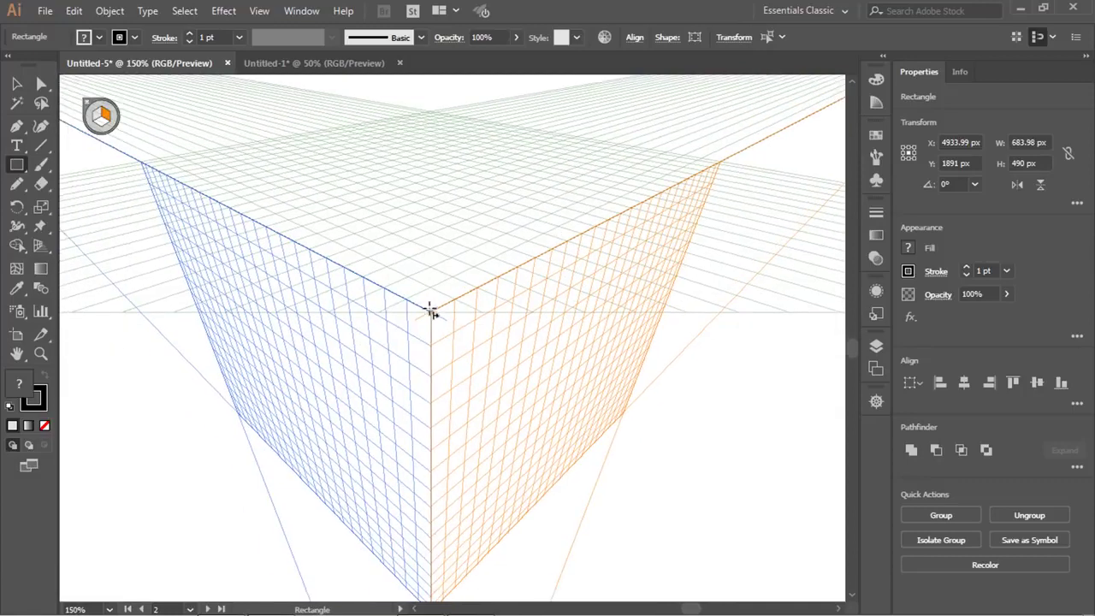
{"action": "left_click_drag", "start_coordinate": [532, 387], "coordinate": [577, 390]}
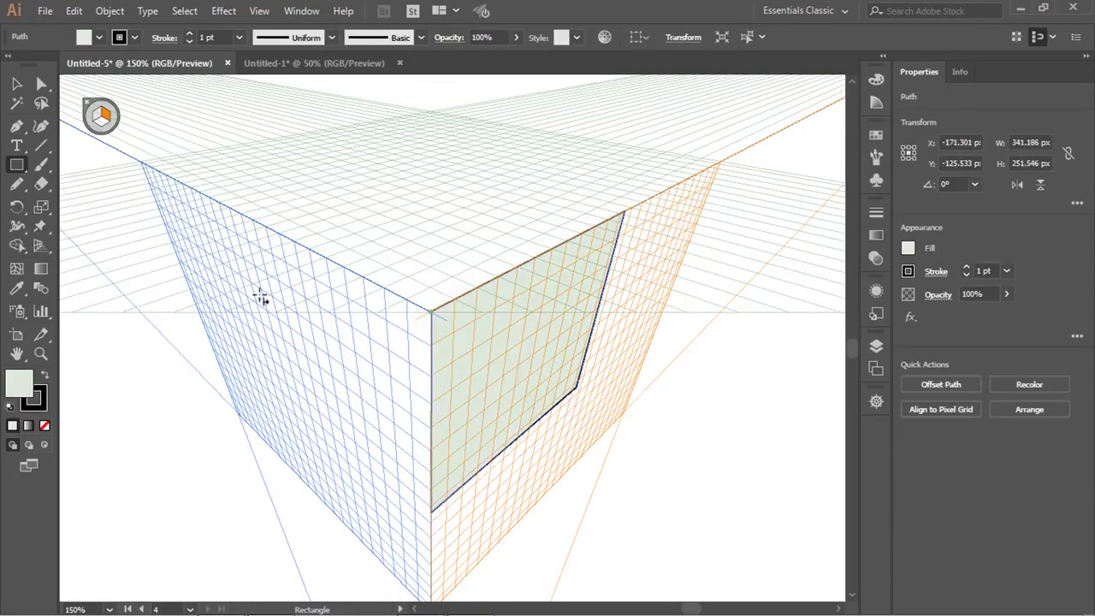
Fill the rectangle on the right grid plane with a medium green.
{"action": "double_click", "coordinate": [19, 383]}
{"action": "left_click", "coordinate": [636, 439]}
{"action": "left_click", "coordinate": [652, 453]}
{"action": "key", "text": "Return"}
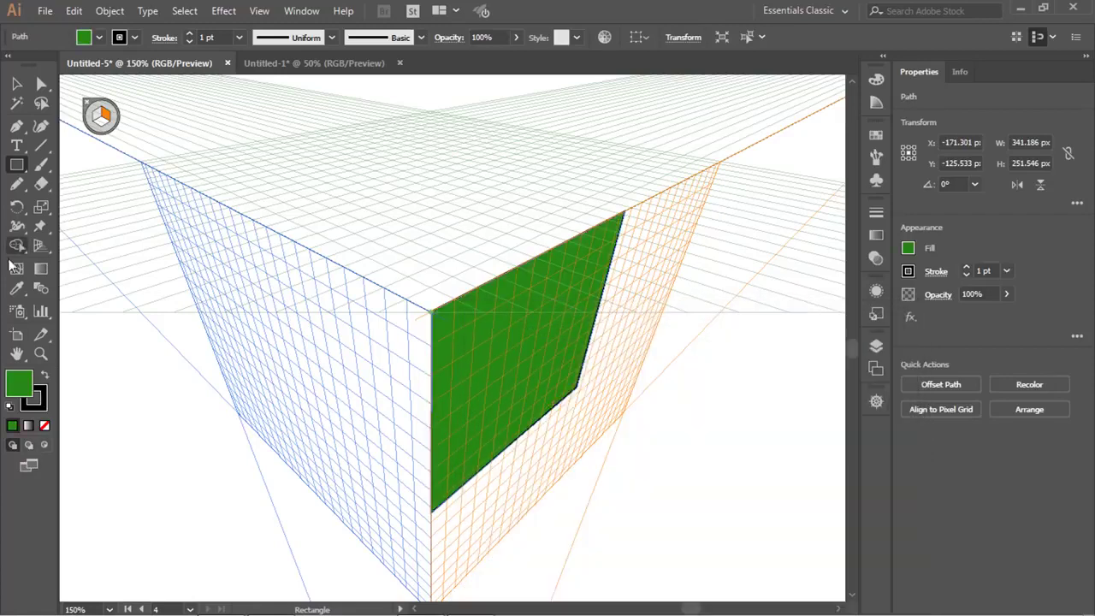
Draw a magenta rectangle about 343 by 252 px on the left grid plane, adjoining the green face at the central edge.
{"action": "left_click", "coordinate": [96, 120]}
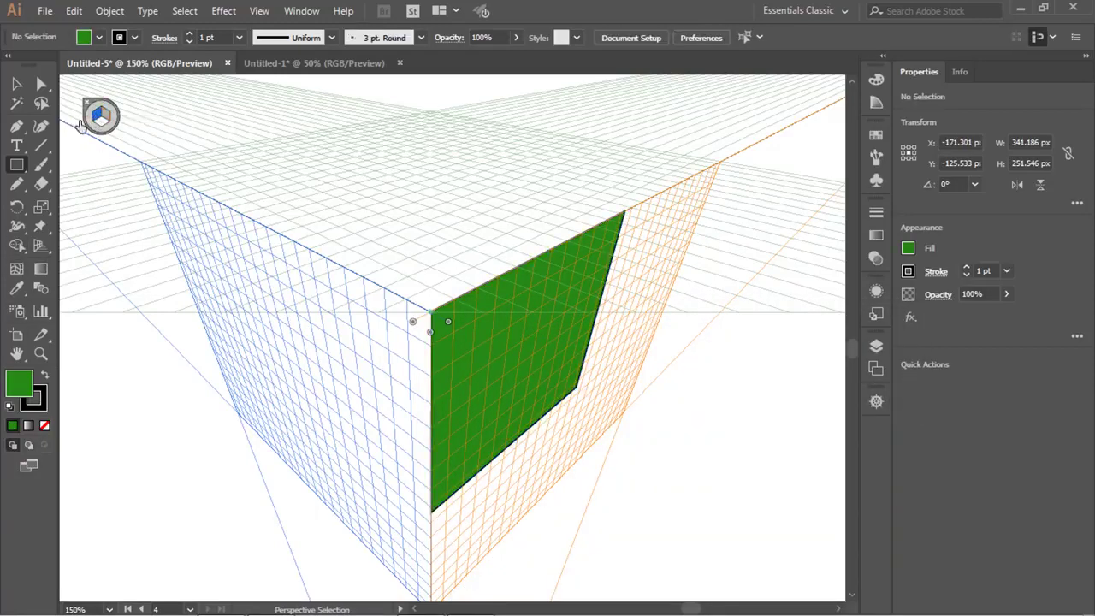
{"action": "double_click", "coordinate": [21, 385]}
{"action": "left_click", "coordinate": [552, 435]}
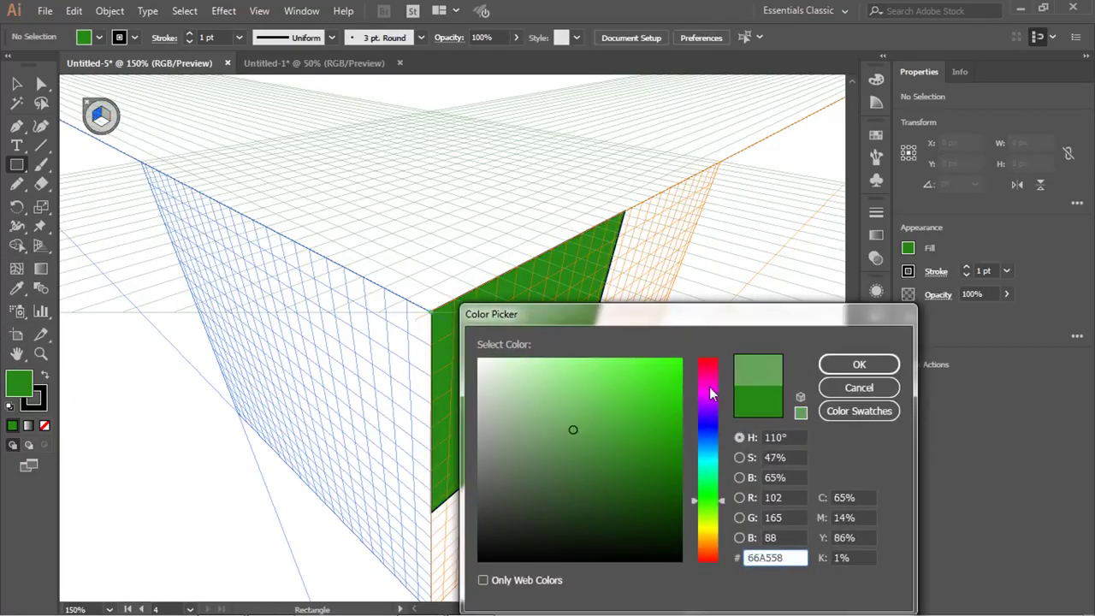
{"action": "left_click", "coordinate": [710, 392]}
{"action": "left_click", "coordinate": [645, 386]}
{"action": "key", "text": "Return"}
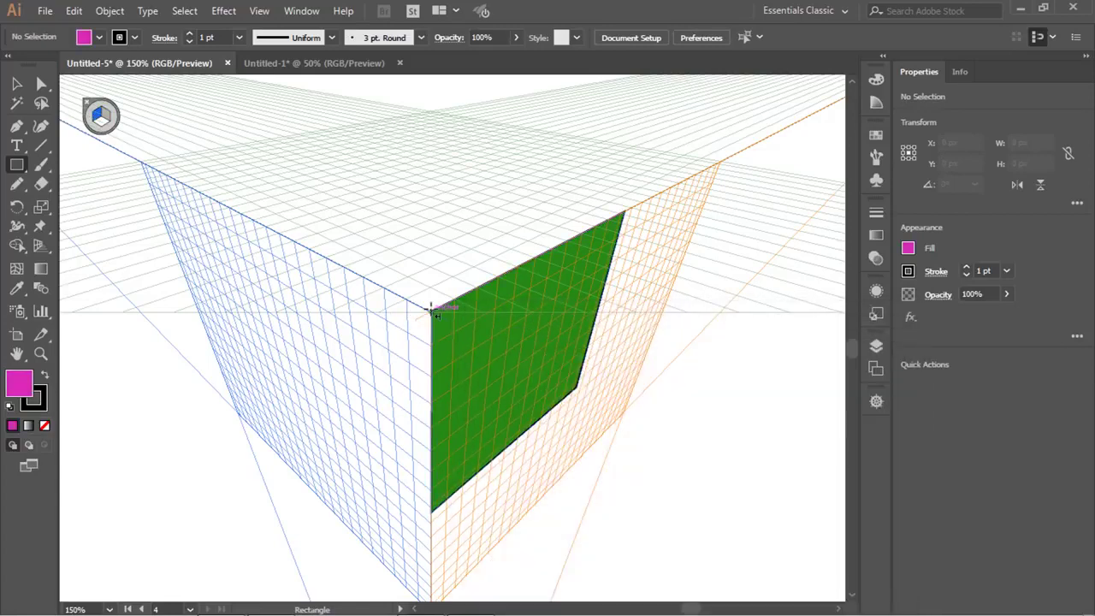
{"action": "left_click_drag", "start_coordinate": [432, 312], "coordinate": [288, 388]}
Draw the cube's top face on the horizontal plane, about 345 by 360 px, with the dark green fill 166D3B.
{"action": "scroll", "coordinate": [362, 350], "scroll_direction": "up", "scroll_amount": 3}
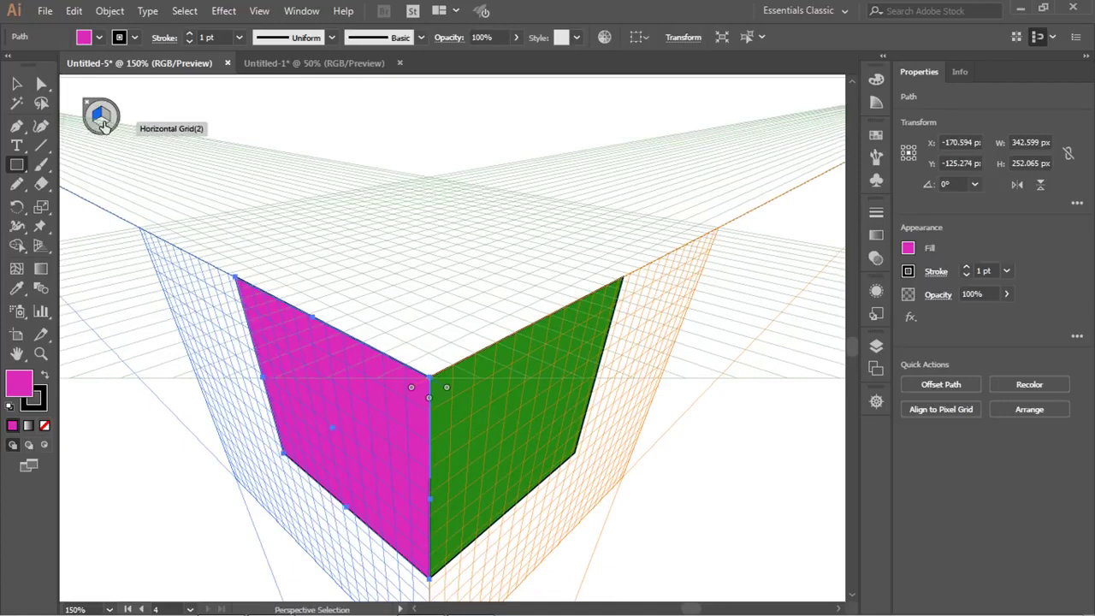
{"action": "left_click", "coordinate": [101, 124]}
{"action": "double_click", "coordinate": [22, 382]}
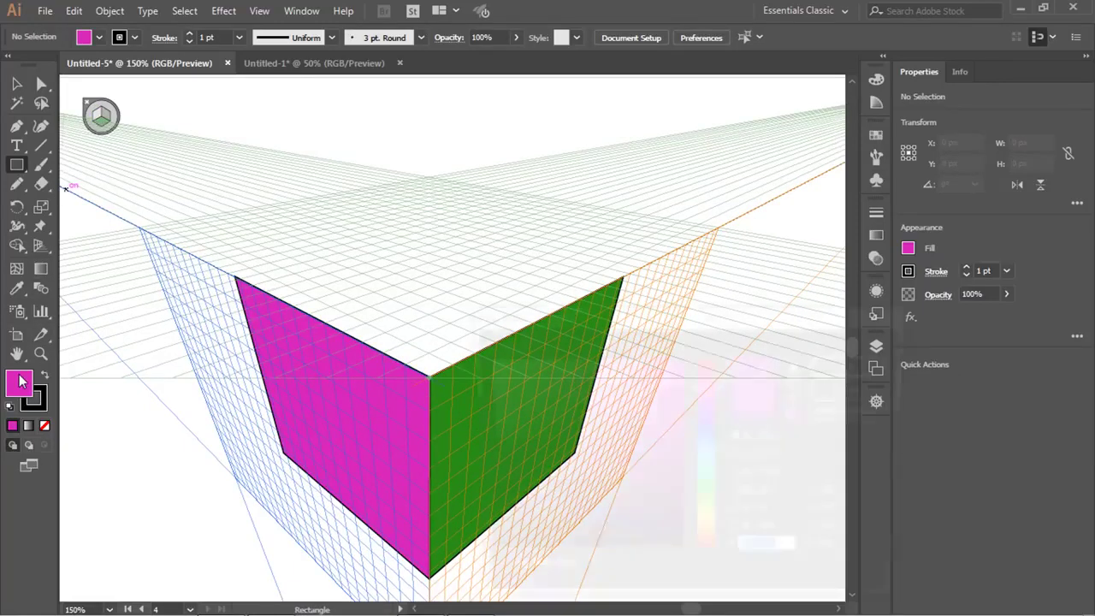
{"action": "left_click", "coordinate": [707, 479]}
{"action": "left_click", "coordinate": [640, 473]}
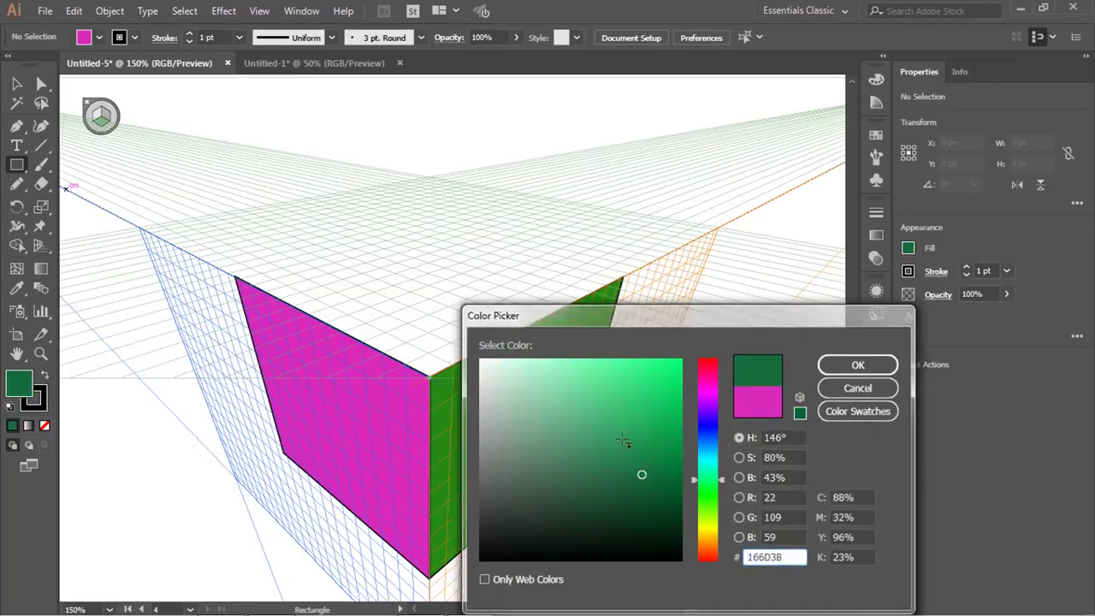
{"action": "key", "text": "Return"}
{"action": "left_click_drag", "start_coordinate": [430, 377], "coordinate": [436, 225]}
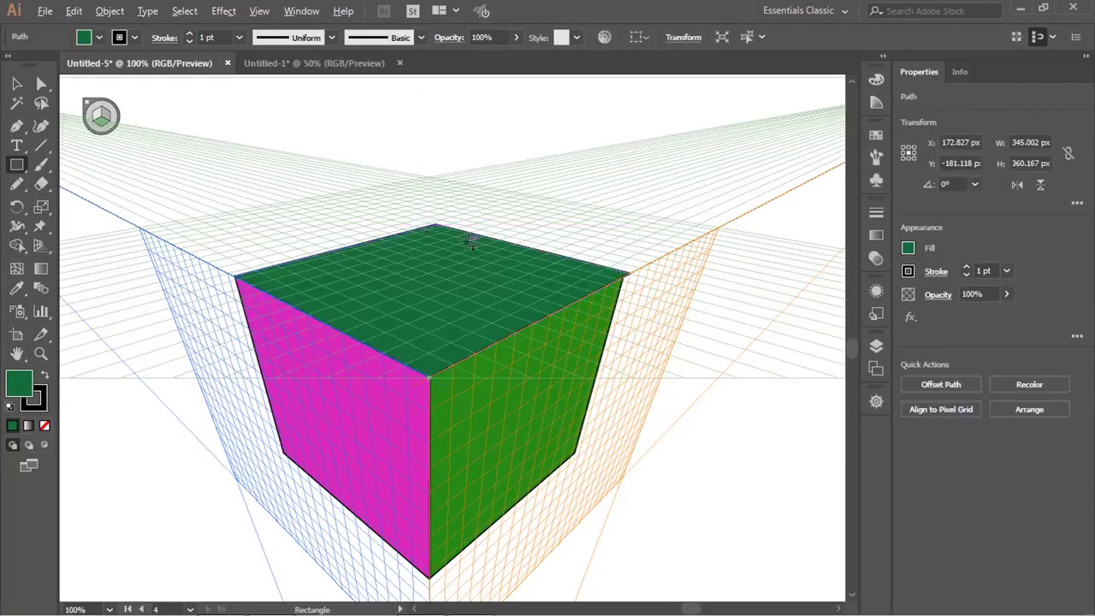
Examine how the cube's three faces converge toward the grid's left, right and lower vanishing points.
{"action": "key", "text": "ctrl+minus"}
{"action": "key", "text": "ctrl+minus"}
{"action": "key", "text": "ctrl+minus"}
{"action": "key", "text": "ctrl+minus"}
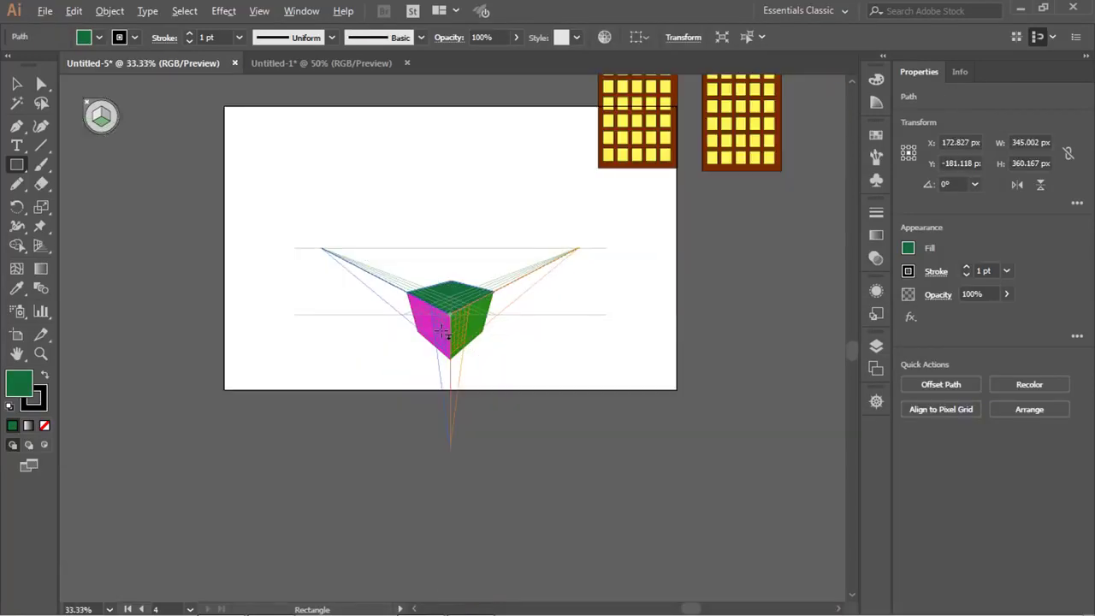
{"action": "key", "text": "ctrl+plus"}
{"action": "key", "text": "ctrl+plus"}
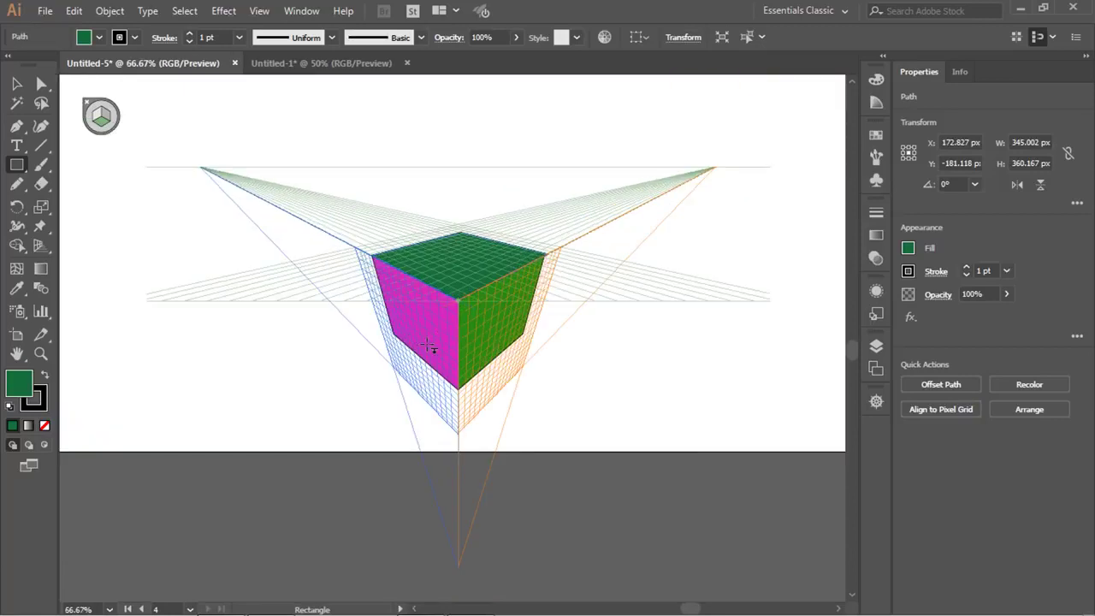
{"action": "key", "text": "ctrl+minus"}
{"action": "key", "text": "shift+v"}
Undo the cube's three coloured faces so that only the empty three-point grid remains.
{"action": "key", "text": "ctrl+z"}
{"action": "key", "text": "ctrl+z"}
{"action": "key", "text": "ctrl+z"}
{"action": "key", "text": "ctrl+z"}
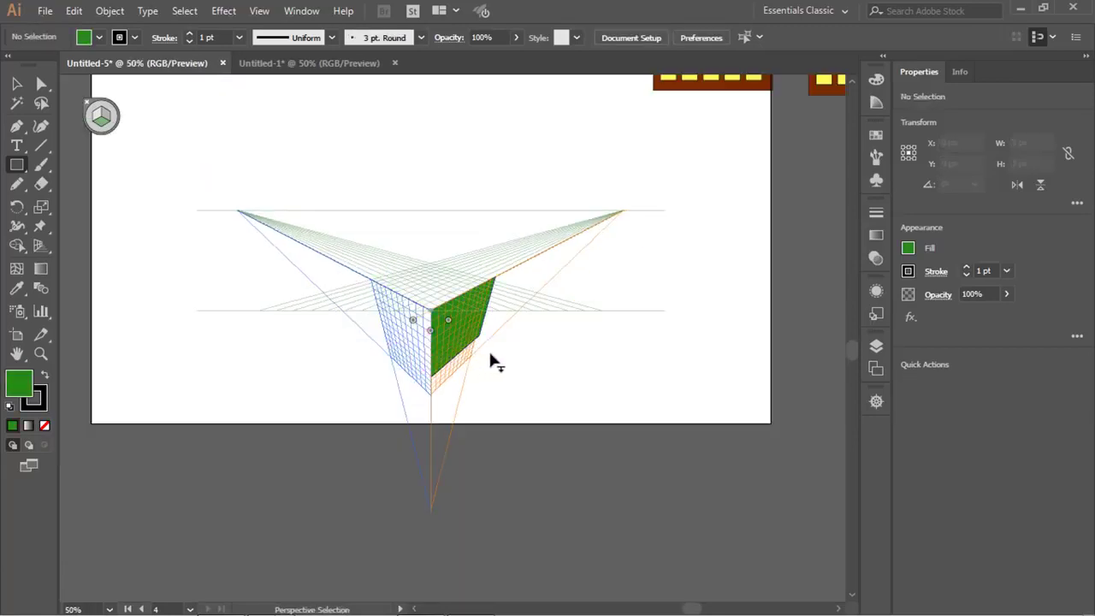
{"action": "key", "text": "ctrl+z"}
{"action": "key", "text": "m"}
Switch to the Perspective Selection tool with the right grid plane active and deselect the two building fronts.
{"action": "scroll", "coordinate": [464, 325], "scroll_direction": "up", "scroll_amount": 3}
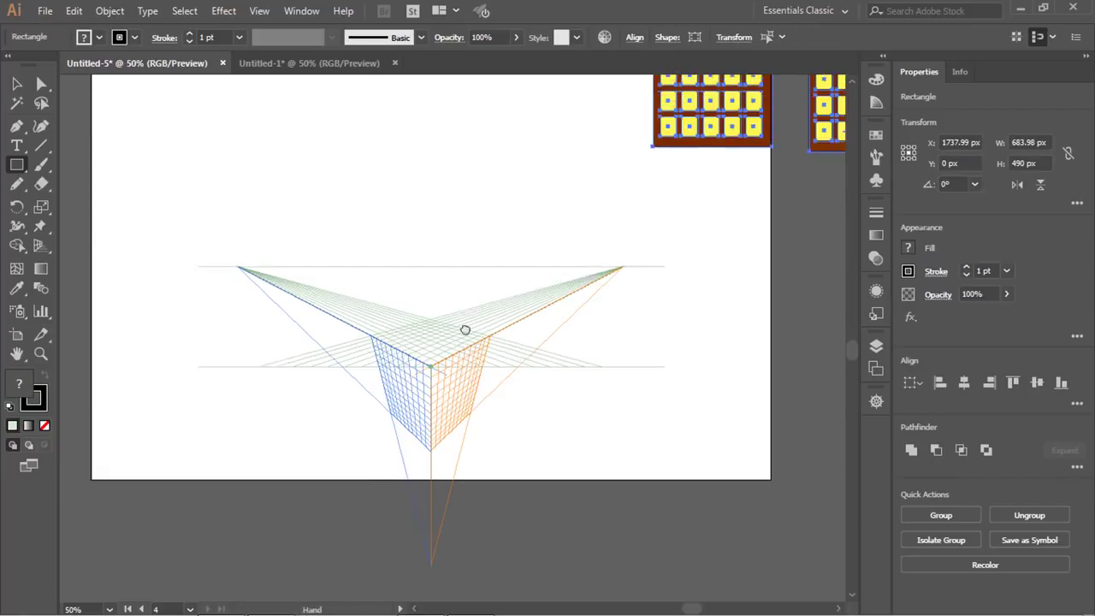
{"action": "left_click_drag", "start_coordinate": [39, 260], "coordinate": [115, 267]}
{"action": "left_click_drag", "start_coordinate": [703, 126], "coordinate": [611, 256]}
{"action": "key", "text": "ctrl+equal"}
{"action": "key", "text": "ctrl+equal"}
{"action": "key", "text": "Escape"}
{"action": "key", "text": "ctrl+minus"}
{"action": "key", "text": "ctrl+minus"}
{"action": "key", "text": "ctrl+minus"}
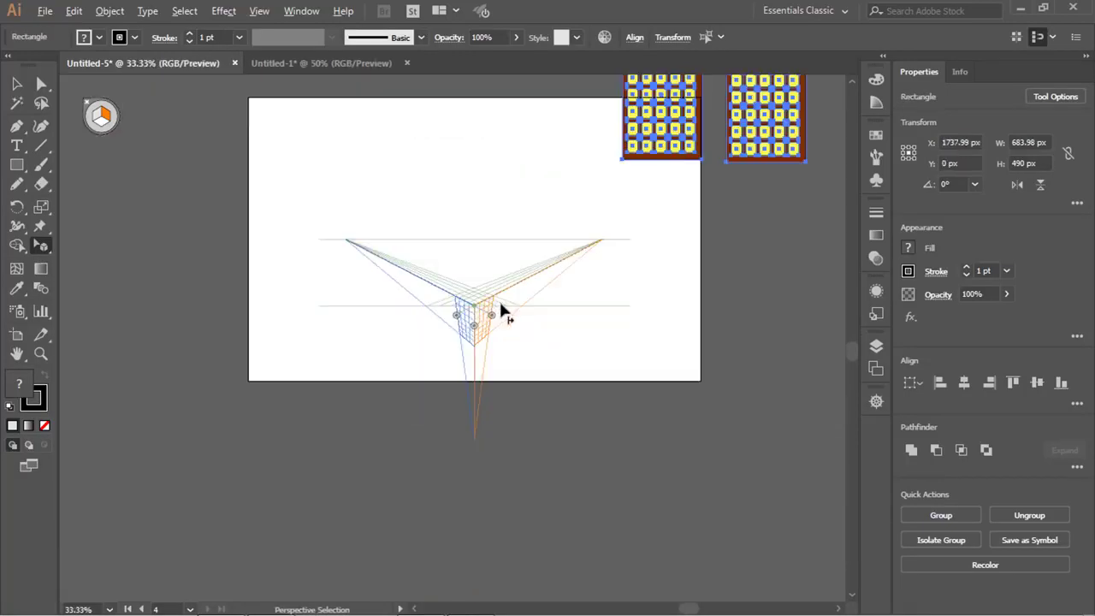
{"action": "left_click", "coordinate": [616, 236]}
Place one building front on the right grid plane, with its bottom corner on the lower end of the grid's central edge.
{"action": "left_click_drag", "start_coordinate": [656, 179], "coordinate": [537, 386]}
{"action": "key", "text": "ctrl+equal"}
{"action": "key", "text": "ctrl+equal"}
{"action": "key", "text": "ctrl+equal"}
{"action": "key", "text": "ctrl+equal"}
{"action": "key", "text": "ctrl+minus"}
{"action": "key", "text": "ctrl+minus"}
{"action": "key", "text": "ctrl+minus"}
{"action": "key", "text": "ctrl+equal"}
{"action": "key", "text": "ctrl+equal"}
{"action": "key", "text": "ctrl+minus"}
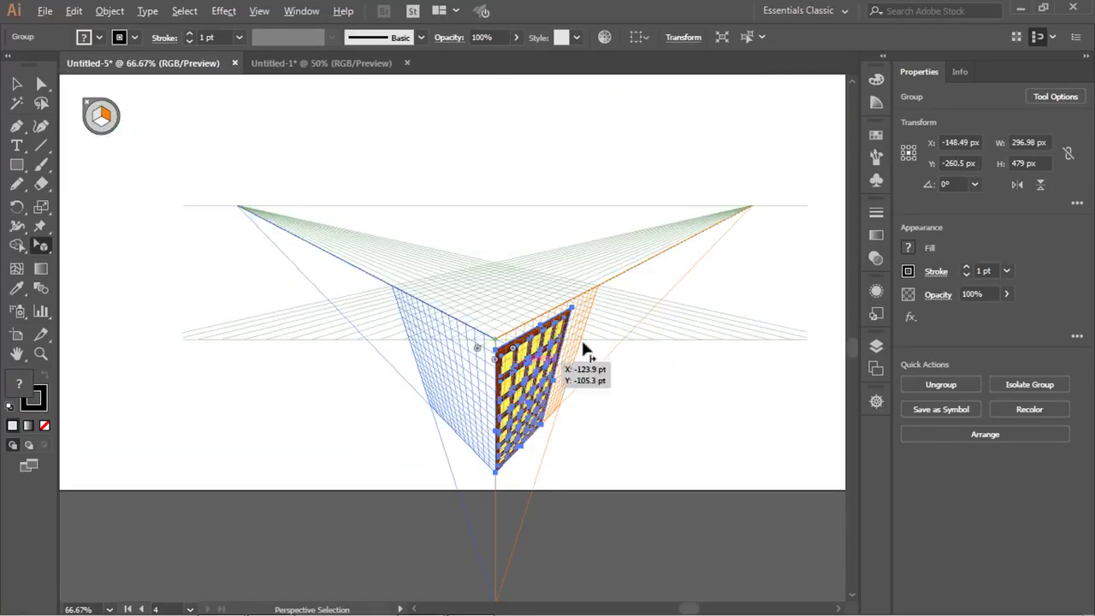
Enlarge the building front on the right plane to about 443 by 762 px, keeping its bottom corner on the central edge.
{"action": "left_click_drag", "start_coordinate": [574, 314], "coordinate": [648, 146]}
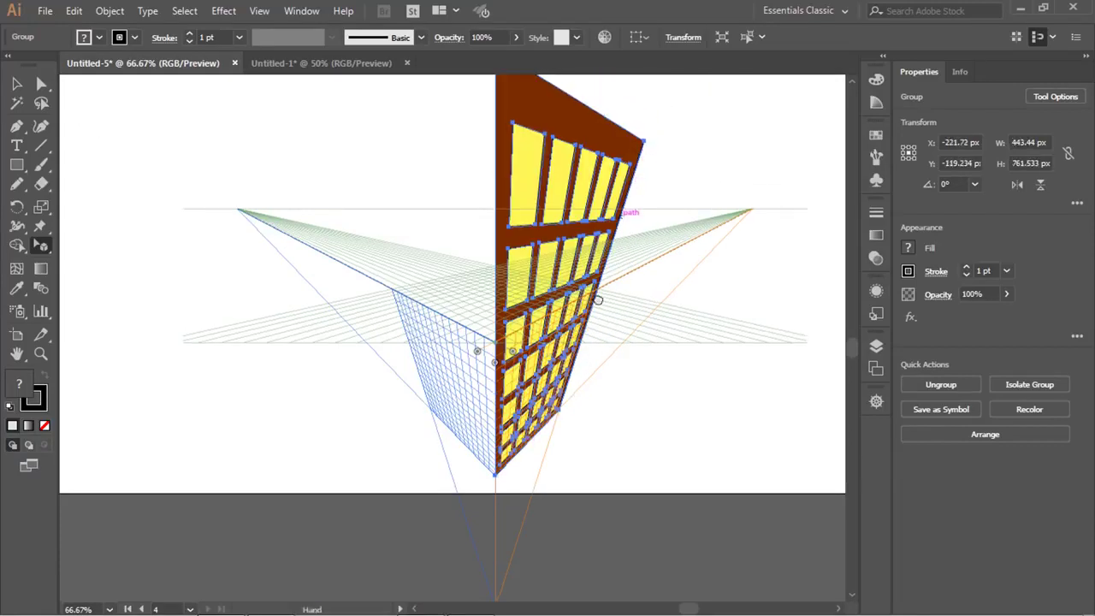
{"action": "scroll", "coordinate": [602, 342], "scroll_direction": "up", "scroll_amount": 3}
{"action": "scroll", "coordinate": [601, 342], "scroll_direction": "down", "scroll_amount": 2}
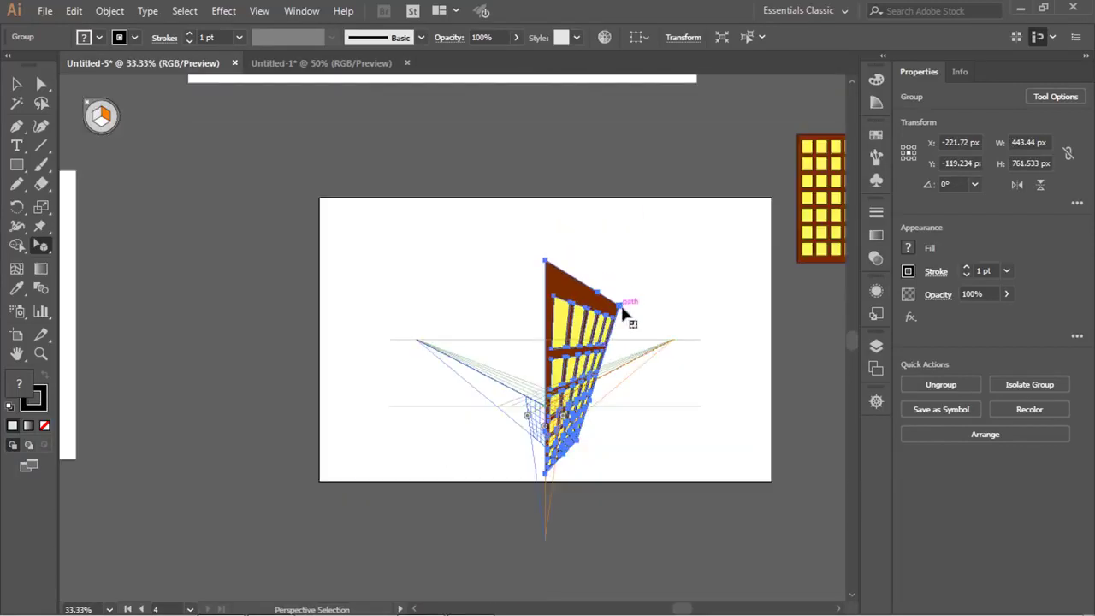
{"action": "left_click_drag", "start_coordinate": [623, 314], "coordinate": [625, 309]}
{"action": "left_click_drag", "start_coordinate": [555, 301], "coordinate": [524, 347]}
{"action": "scroll", "coordinate": [523, 347], "scroll_direction": "up", "scroll_amount": 3}
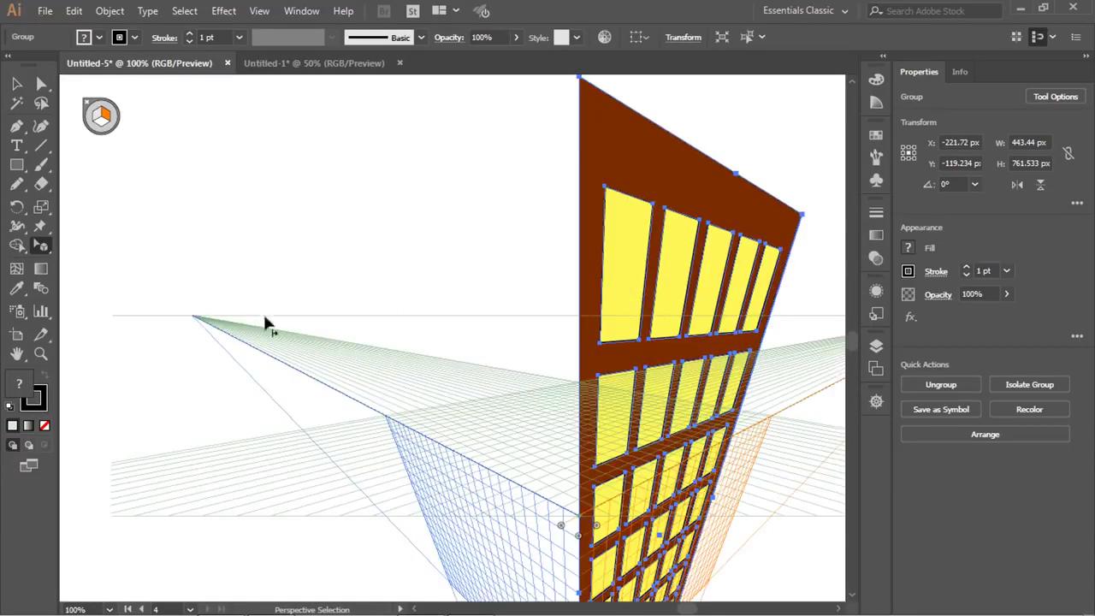
{"action": "scroll", "coordinate": [438, 329], "scroll_direction": "down", "scroll_amount": 2}
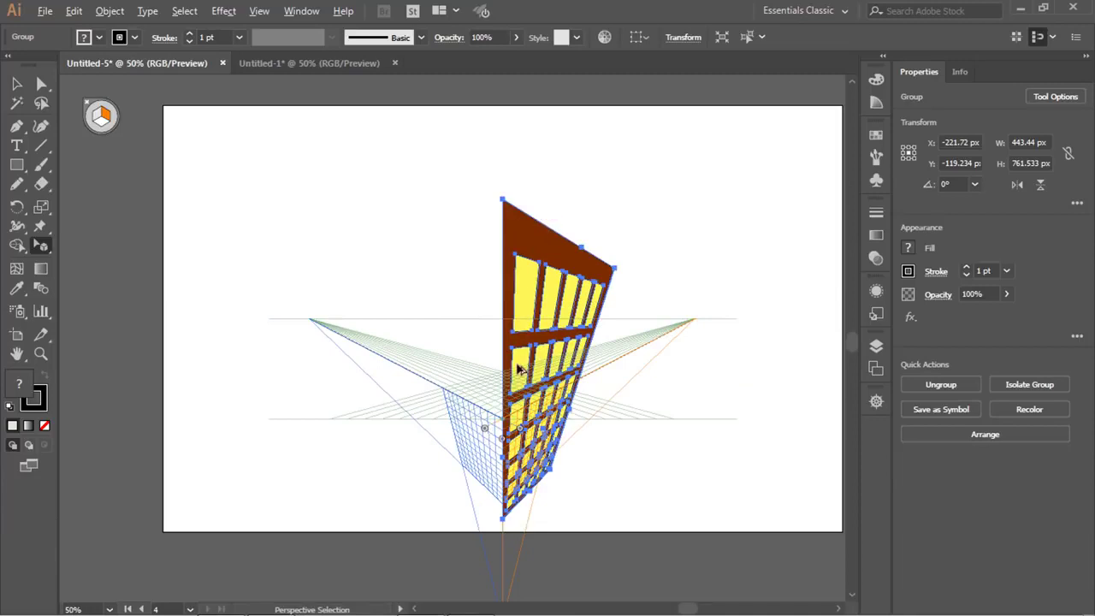
Reduce the right building front's height to about 586 px and deselect it.
{"action": "left_click_drag", "start_coordinate": [585, 251], "coordinate": [563, 366]}
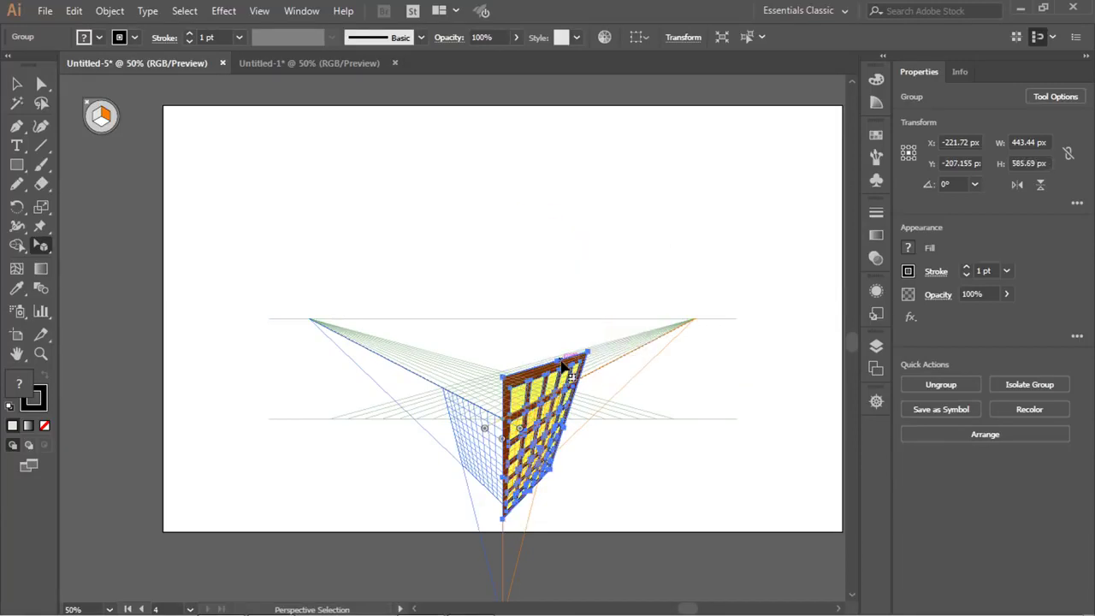
{"action": "scroll", "coordinate": [563, 368], "scroll_direction": "up", "scroll_amount": 1}
{"action": "scroll", "coordinate": [562, 380], "scroll_direction": "down", "scroll_amount": 1}
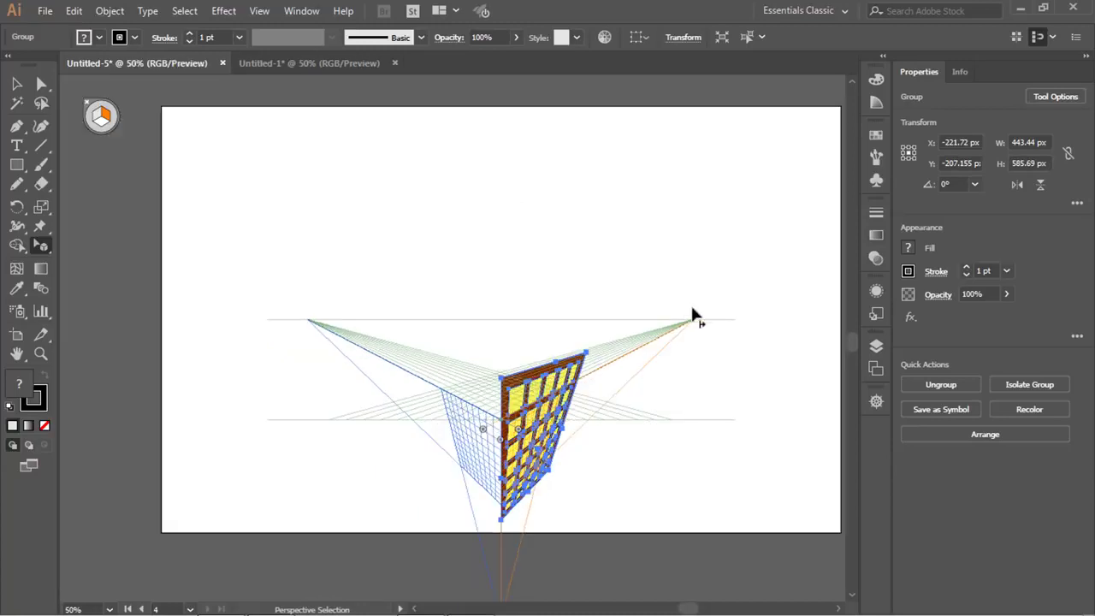
{"action": "left_click", "coordinate": [684, 335]}
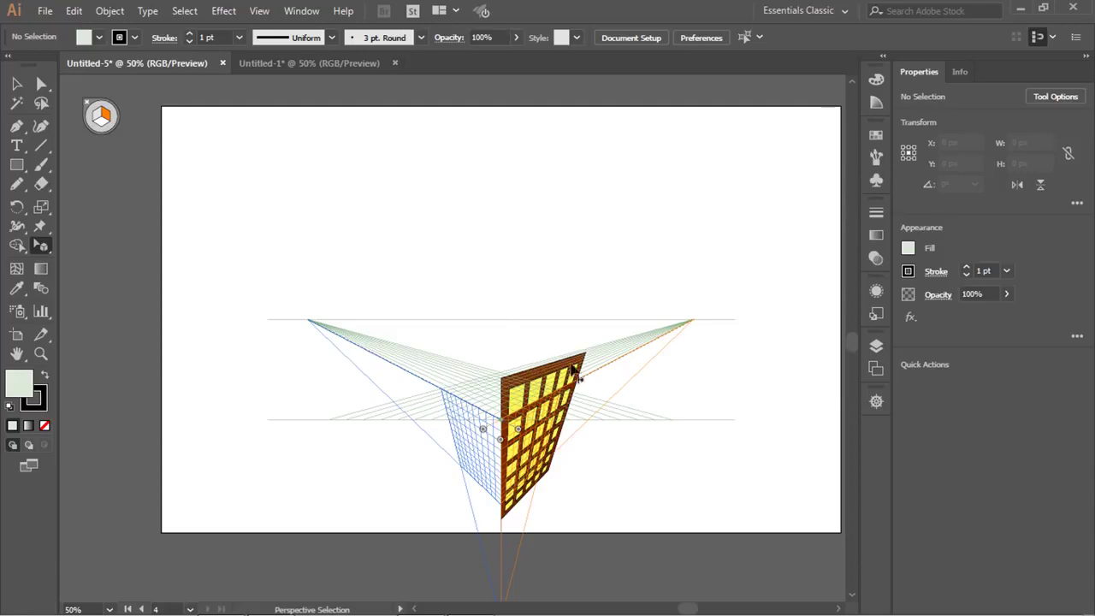
{"action": "scroll", "coordinate": [524, 405], "scroll_direction": "up", "scroll_amount": 1}
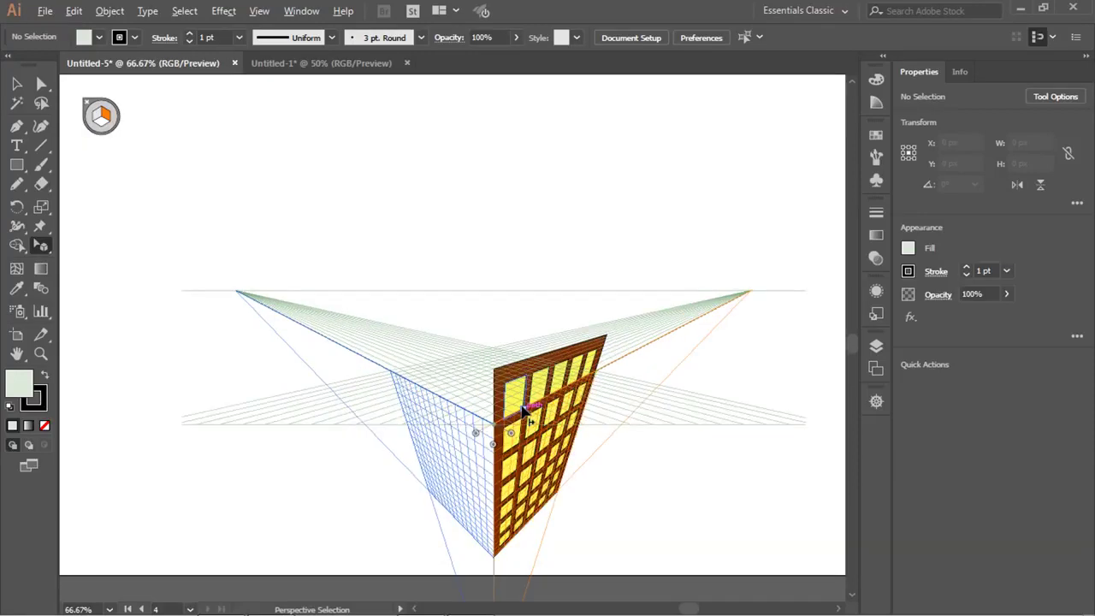
{"action": "scroll", "coordinate": [392, 355], "scroll_direction": "down", "scroll_amount": 1}
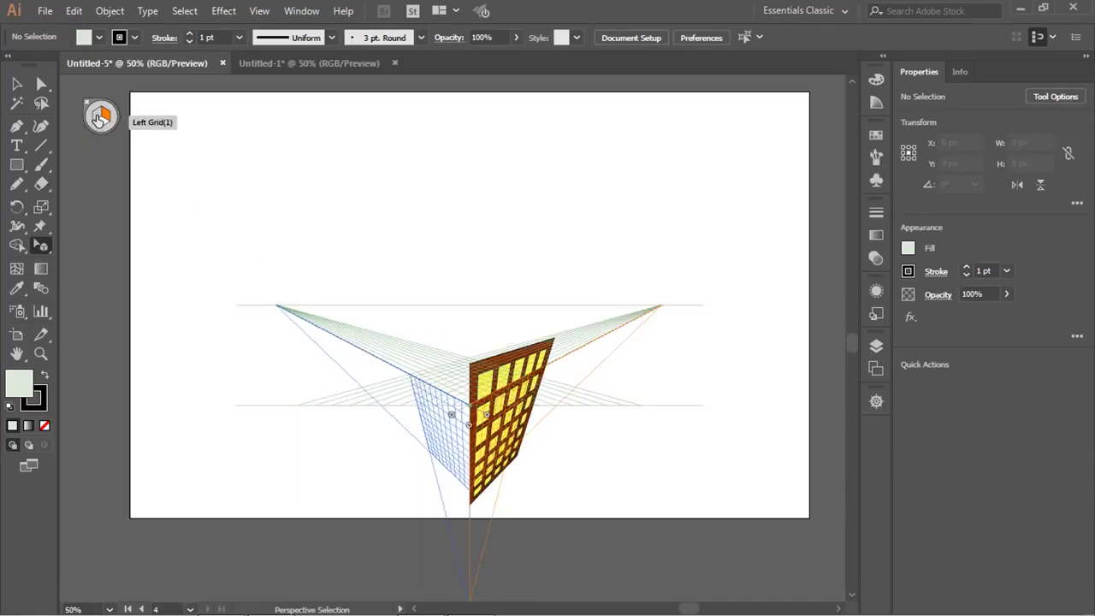
Place the second building front on the left grid plane against the central edge and stretch its height to about 586 px.
{"action": "scroll", "coordinate": [246, 190], "scroll_direction": "down", "scroll_amount": 1}
{"action": "left_click_drag", "start_coordinate": [673, 146], "coordinate": [372, 370]}
{"action": "scroll", "coordinate": [372, 371], "scroll_direction": "up", "scroll_amount": 1}
{"action": "scroll", "coordinate": [372, 370], "scroll_direction": "up", "scroll_amount": 2}
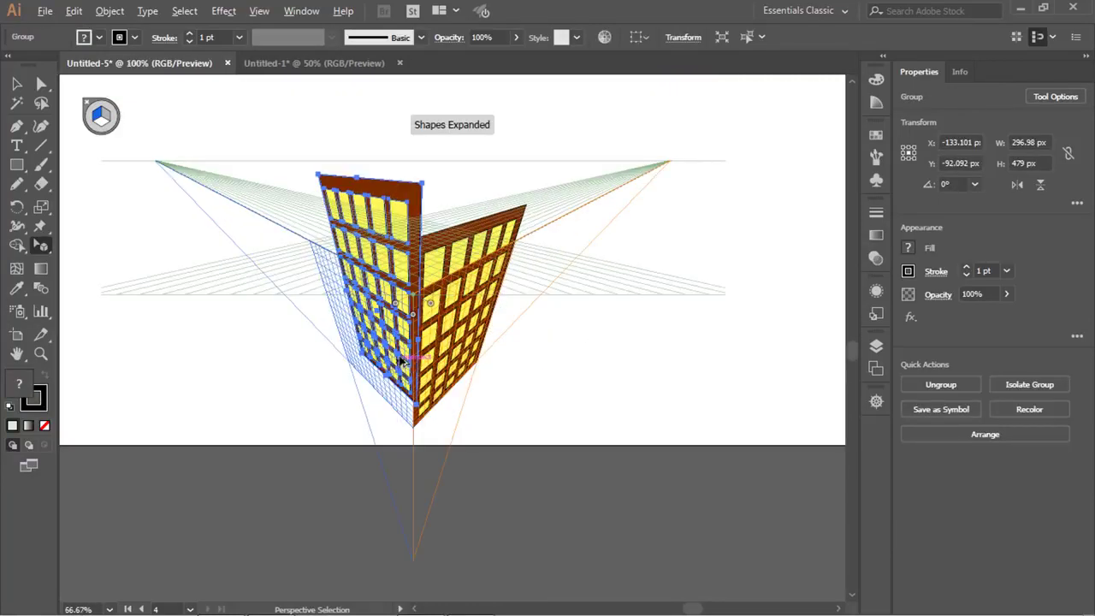
{"action": "left_click_drag", "start_coordinate": [370, 290], "coordinate": [417, 285]}
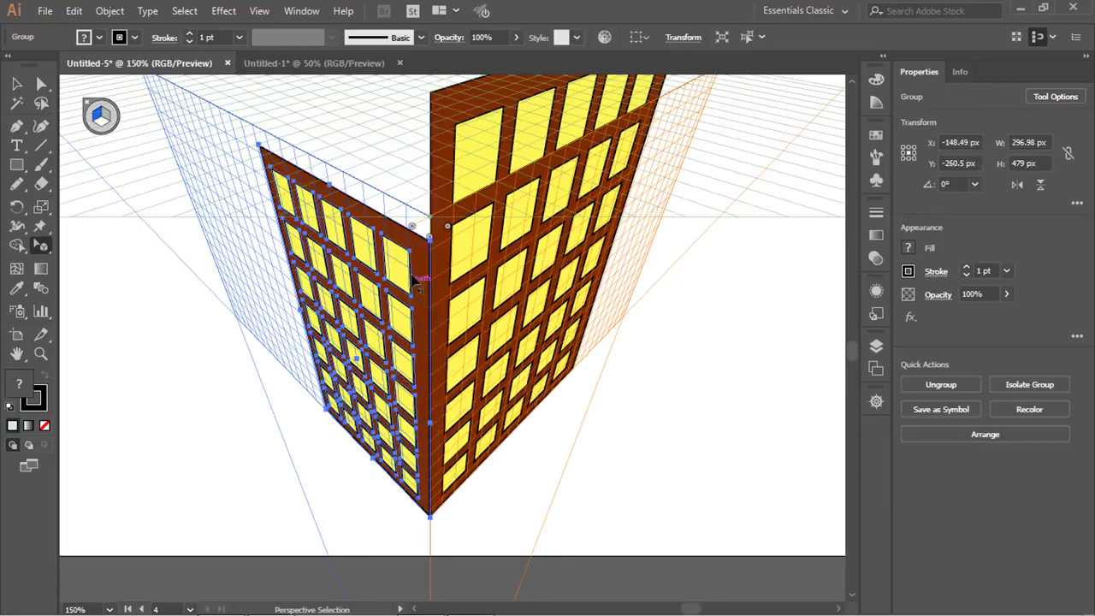
{"action": "left_click_drag", "start_coordinate": [328, 188], "coordinate": [345, 174]}
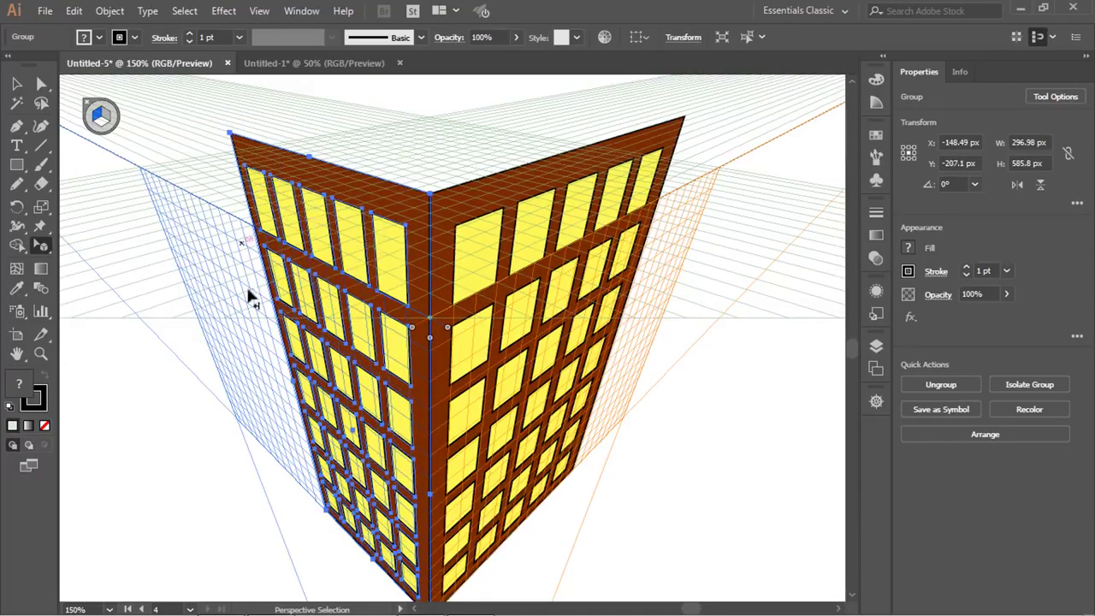
Compare the two-sided building on the three-point grid with the artwork on the other artboards, and clear the selection.
{"action": "key", "text": "ctrl+minus"}
{"action": "key", "text": "ctrl+minus"}
{"action": "key", "text": "ctrl+minus"}
{"action": "key", "text": "ctrl+minus"}
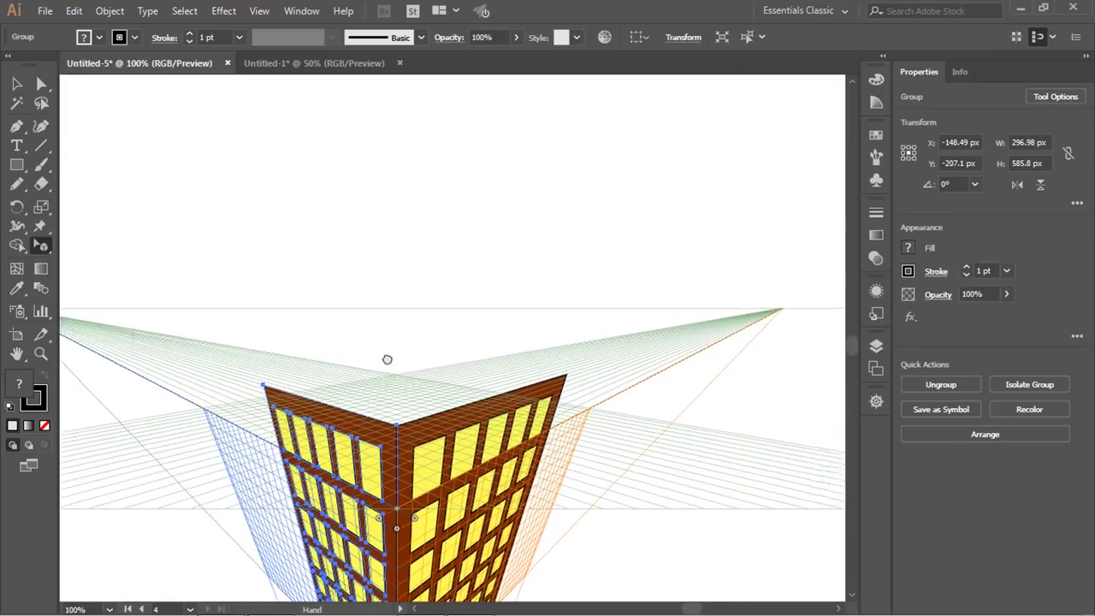
{"action": "key", "text": "ctrl+minus"}
{"action": "key", "text": "ctrl+minus"}
{"action": "key", "text": "ctrl+minus"}
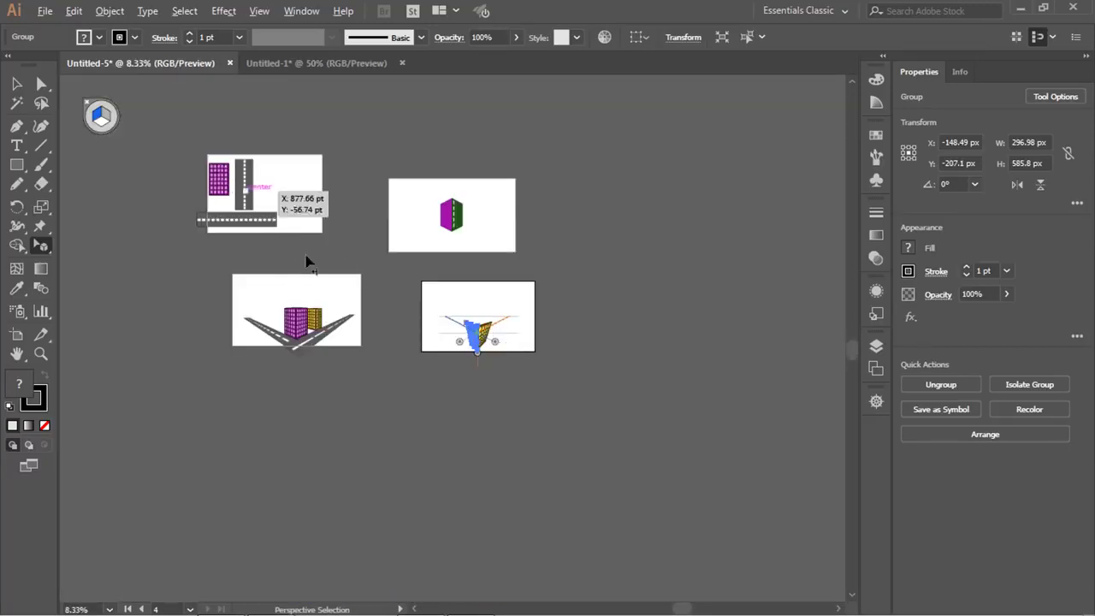
{"action": "key", "text": "ctrl+1"}
{"action": "left_click", "coordinate": [354, 363]}
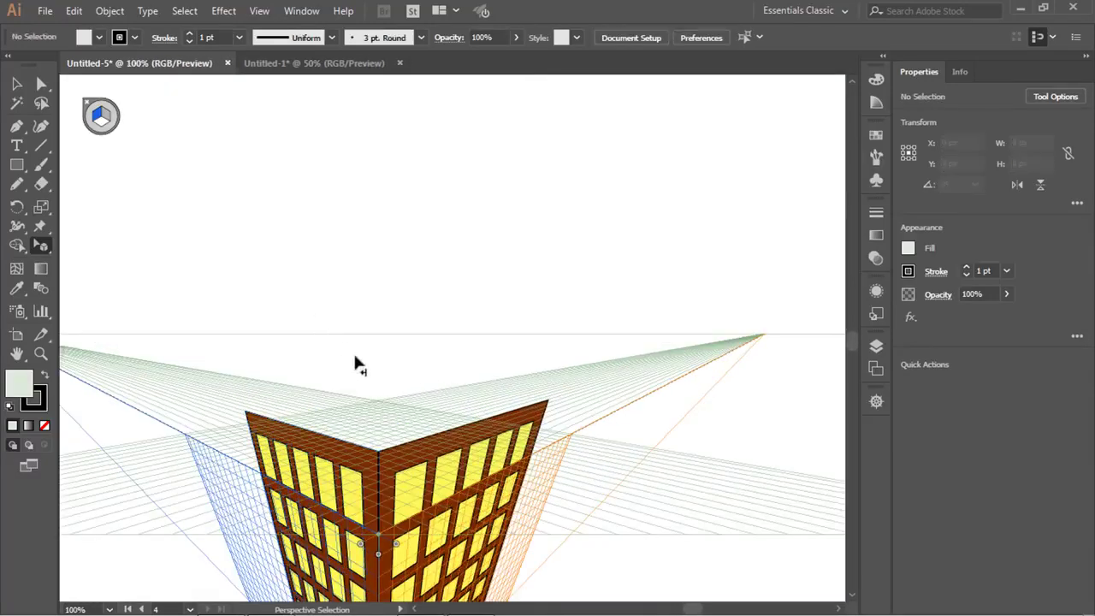
Draw a rectangle about 1400 by 1255 px on the horizontal grid plane as the building's roof, starting from the front top corner.
{"action": "scroll", "coordinate": [347, 411], "scroll_direction": "up", "scroll_amount": 1}
{"action": "left_click", "coordinate": [291, 466]}
{"action": "scroll", "coordinate": [276, 476], "scroll_direction": "down", "scroll_amount": 3}
{"action": "scroll", "coordinate": [276, 477], "scroll_direction": "left", "scroll_amount": 3}
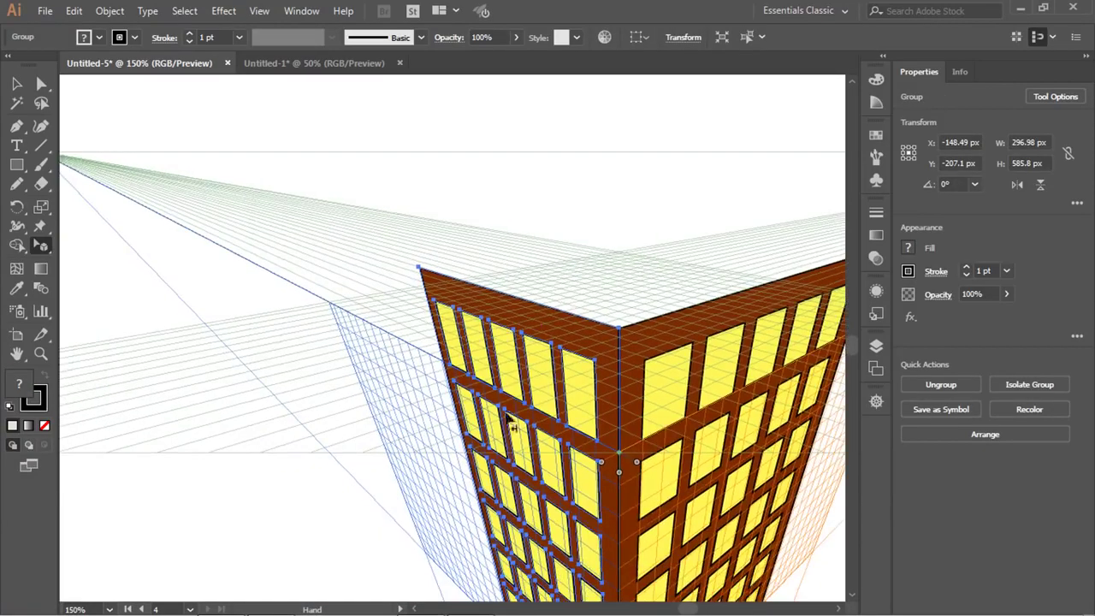
{"action": "left_click_drag", "start_coordinate": [481, 517], "coordinate": [408, 505]}
{"action": "scroll", "coordinate": [654, 349], "scroll_direction": "up", "scroll_amount": 2}
{"action": "scroll", "coordinate": [654, 349], "scroll_direction": "right", "scroll_amount": 2}
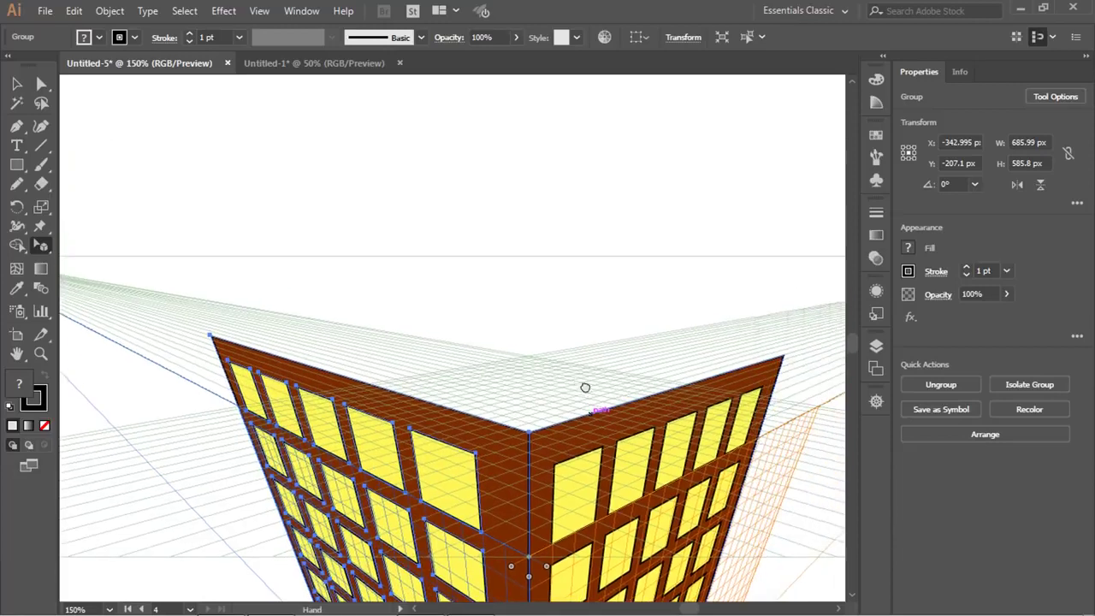
{"action": "left_click", "coordinate": [17, 165]}
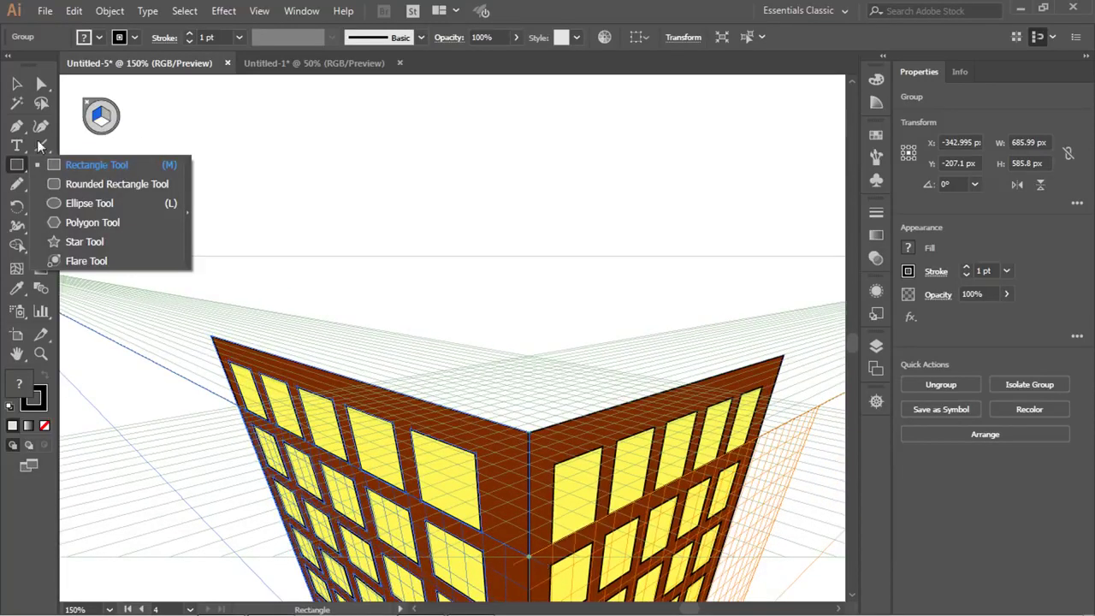
{"action": "left_click", "coordinate": [74, 164]}
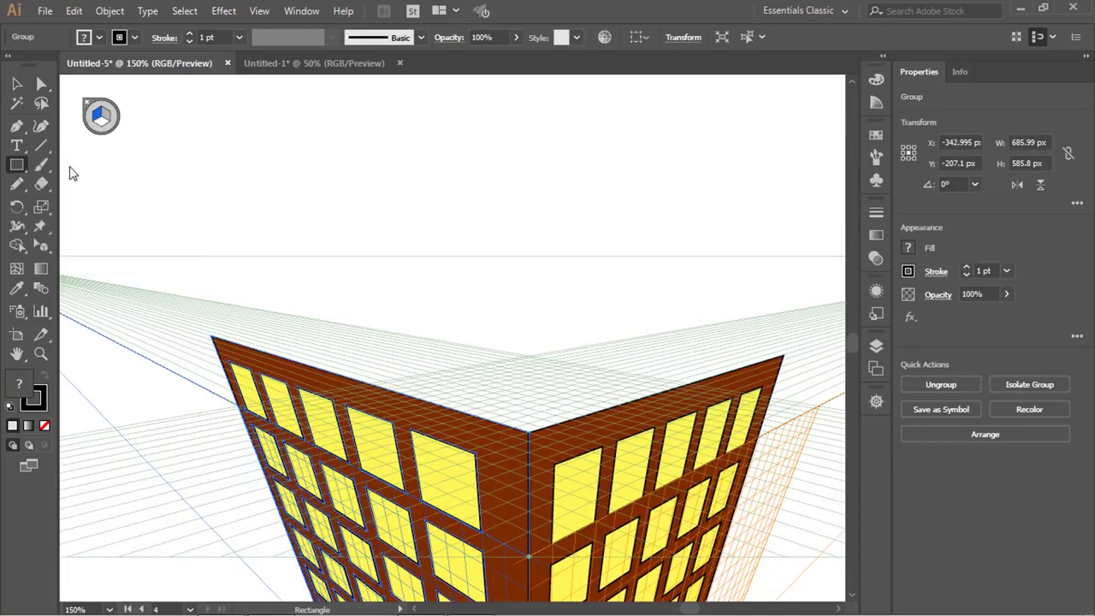
{"action": "left_click", "coordinate": [101, 125]}
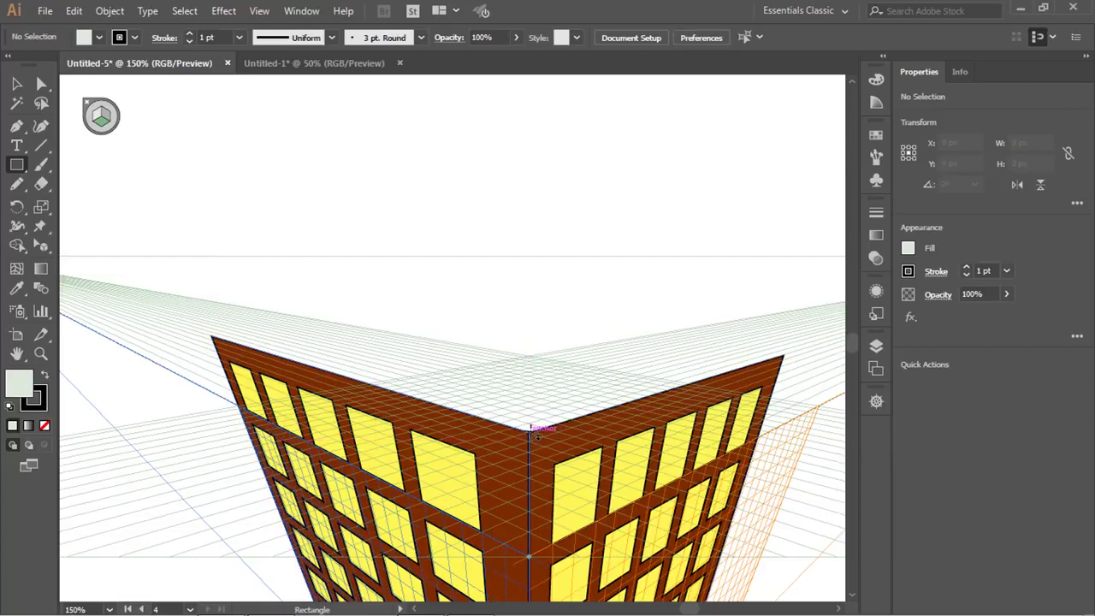
{"action": "left_click_drag", "start_coordinate": [532, 432], "coordinate": [507, 310]}
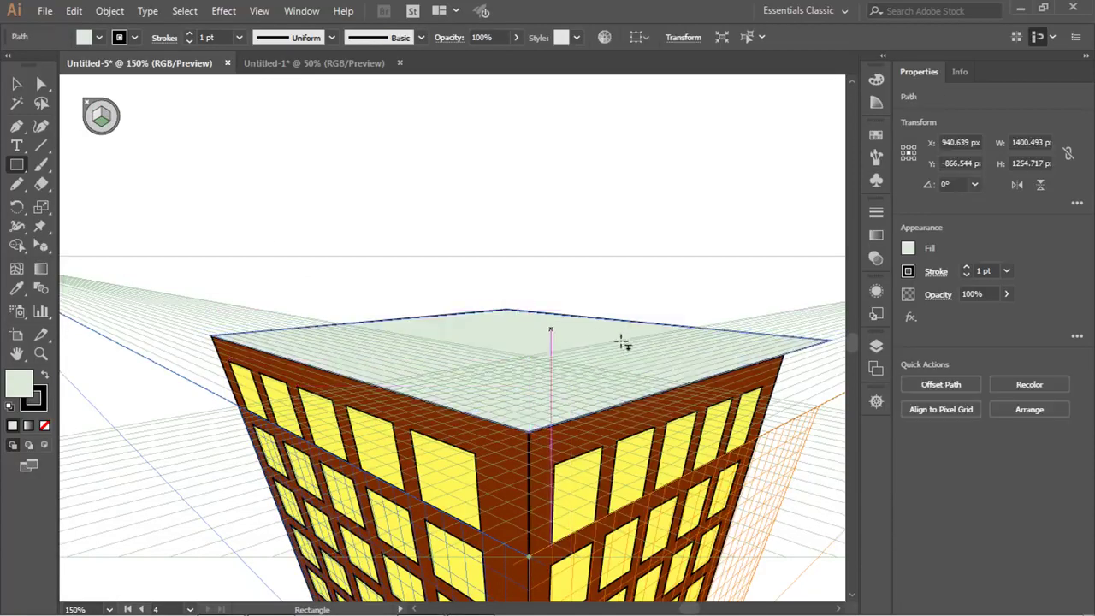
Fill the roof rectangle with bright orange.
{"action": "double_click", "coordinate": [21, 387]}
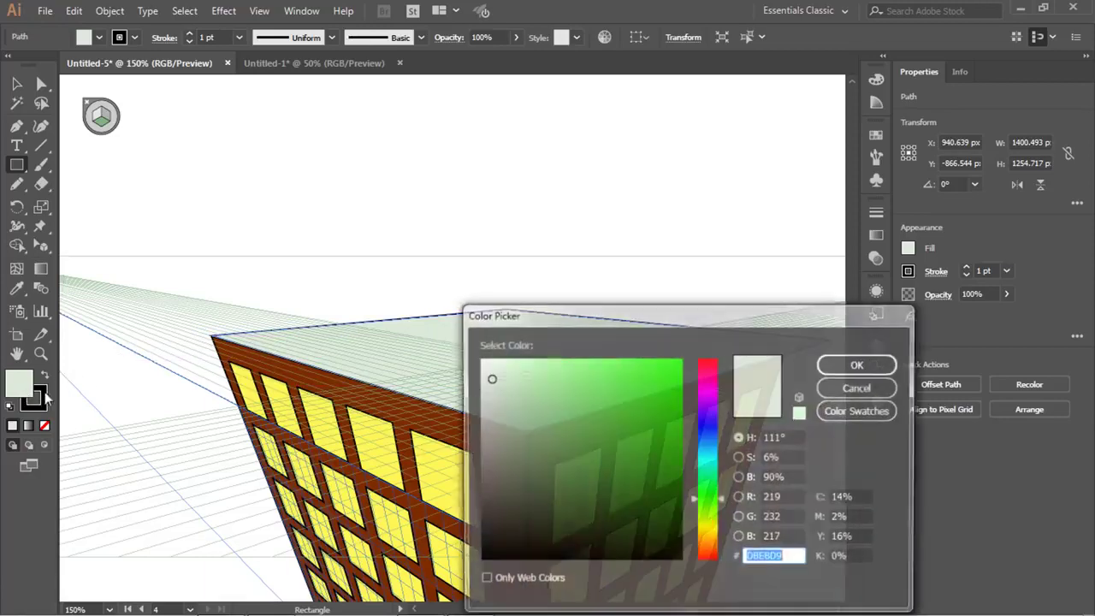
{"action": "left_click", "coordinate": [710, 555]}
{"action": "left_click", "coordinate": [657, 373]}
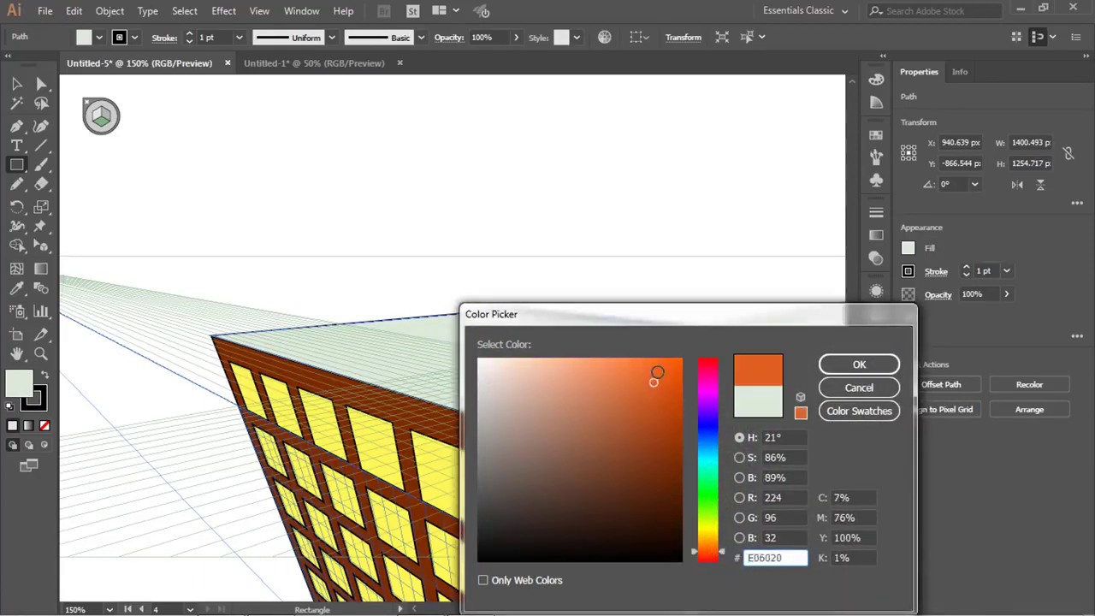
{"action": "left_click", "coordinate": [860, 366]}
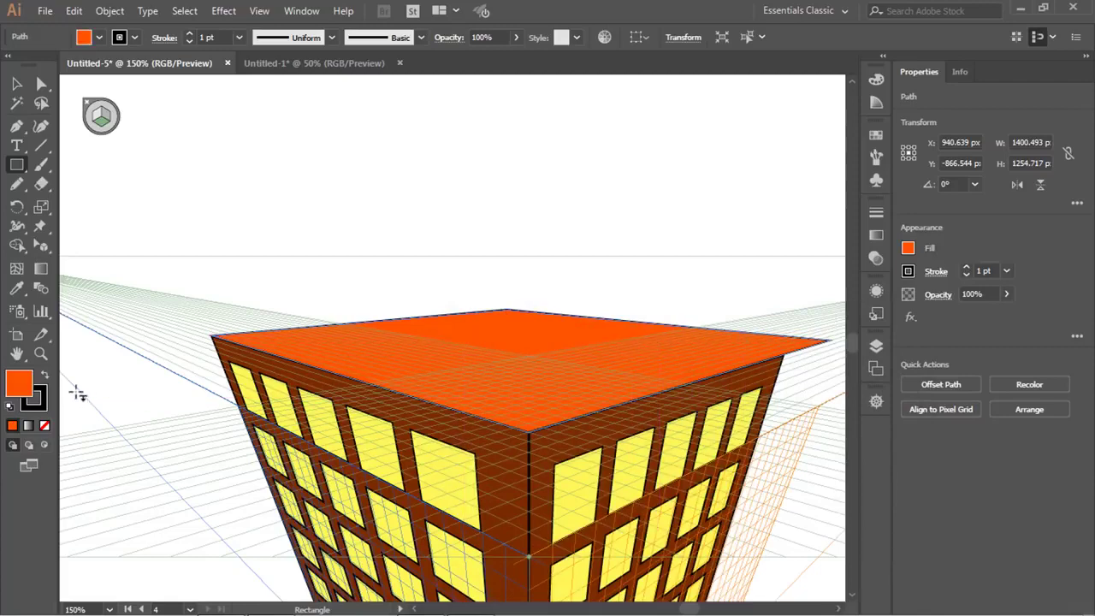
Change the roof's fill to dark brown.
{"action": "double_click", "coordinate": [18, 387]}
{"action": "left_click", "coordinate": [582, 508]}
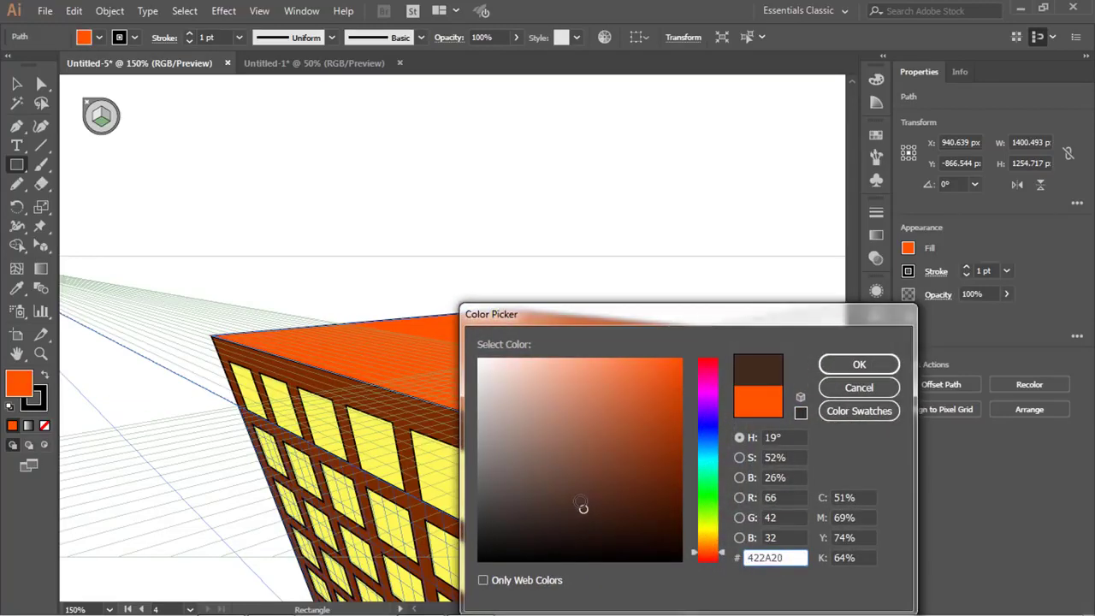
{"action": "key", "text": "Return"}
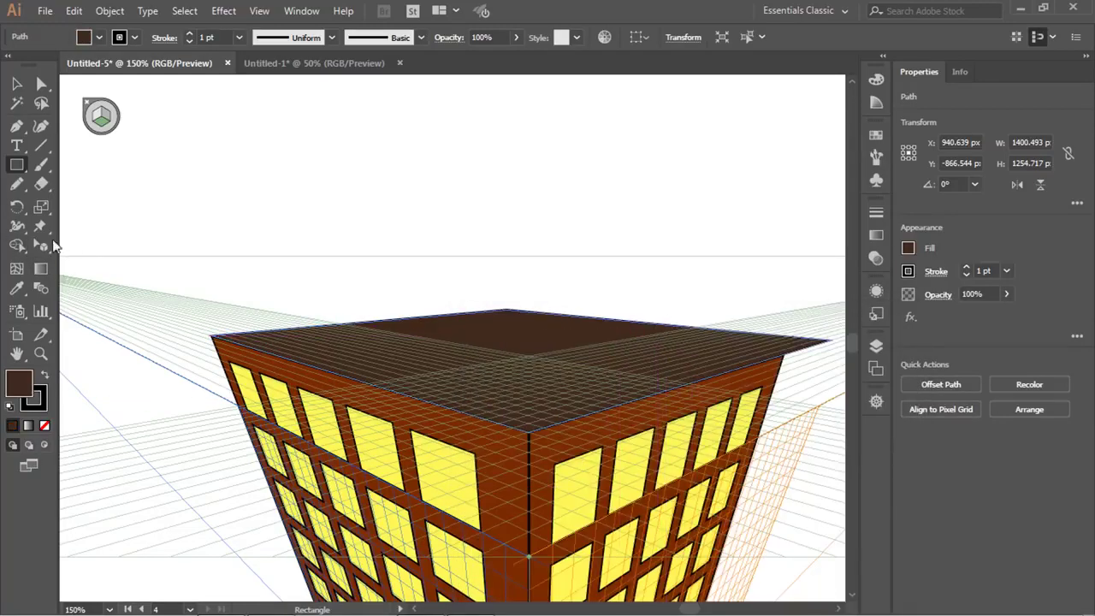
Narrow the roof to about 1400 by 909 px in perspective so it meets the right wall's far top corner, and deselect it.
{"action": "left_click_drag", "start_coordinate": [40, 248], "coordinate": [120, 265]}
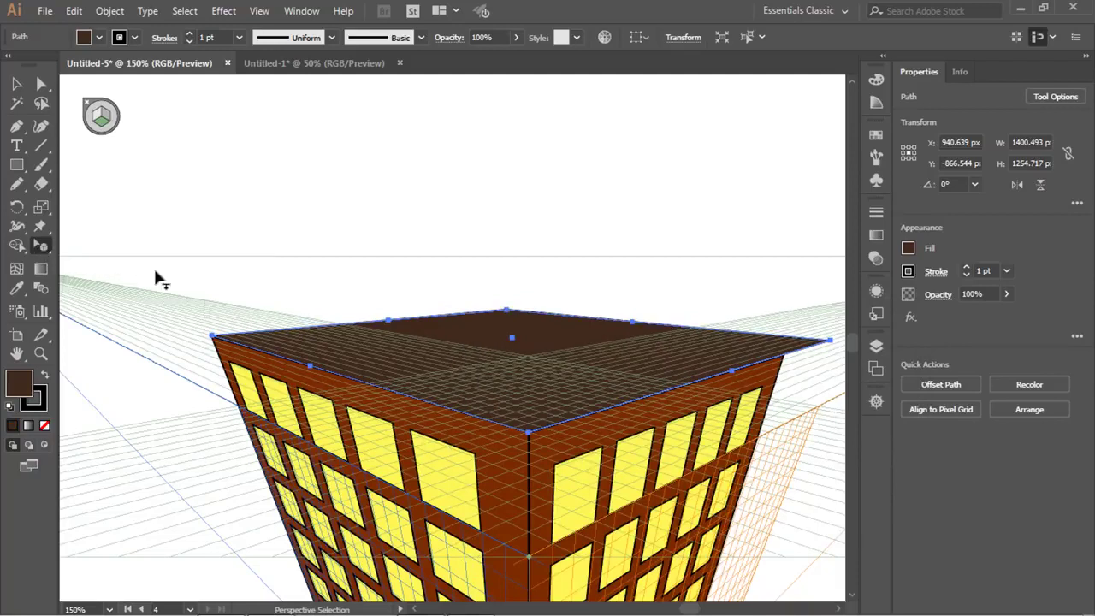
{"action": "left_click_drag", "start_coordinate": [637, 331], "coordinate": [580, 340]}
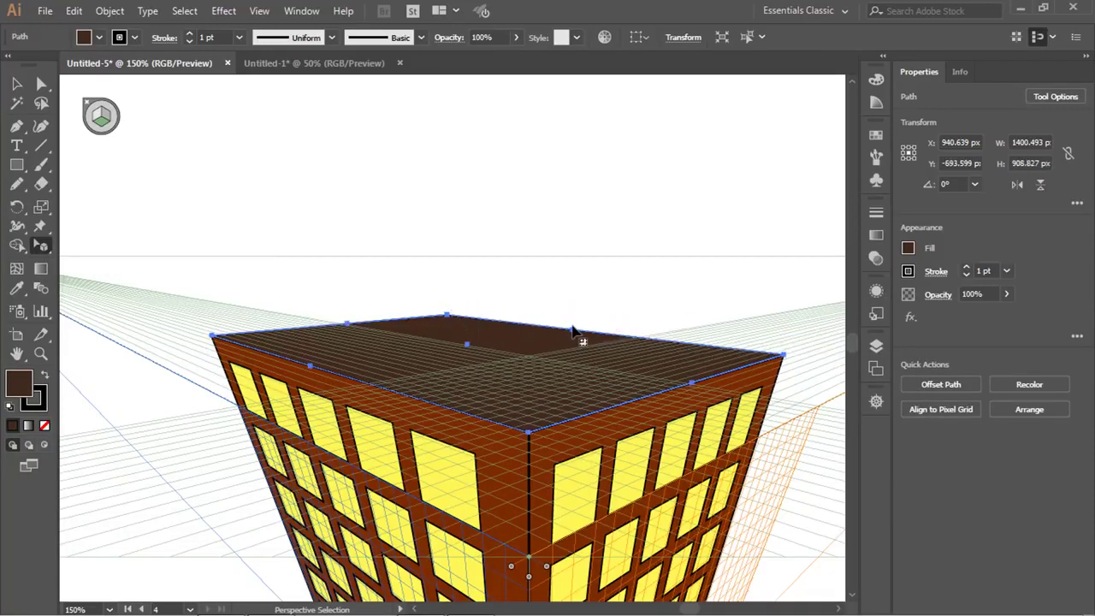
{"action": "scroll", "coordinate": [599, 444], "scroll_direction": "down", "scroll_amount": 5}
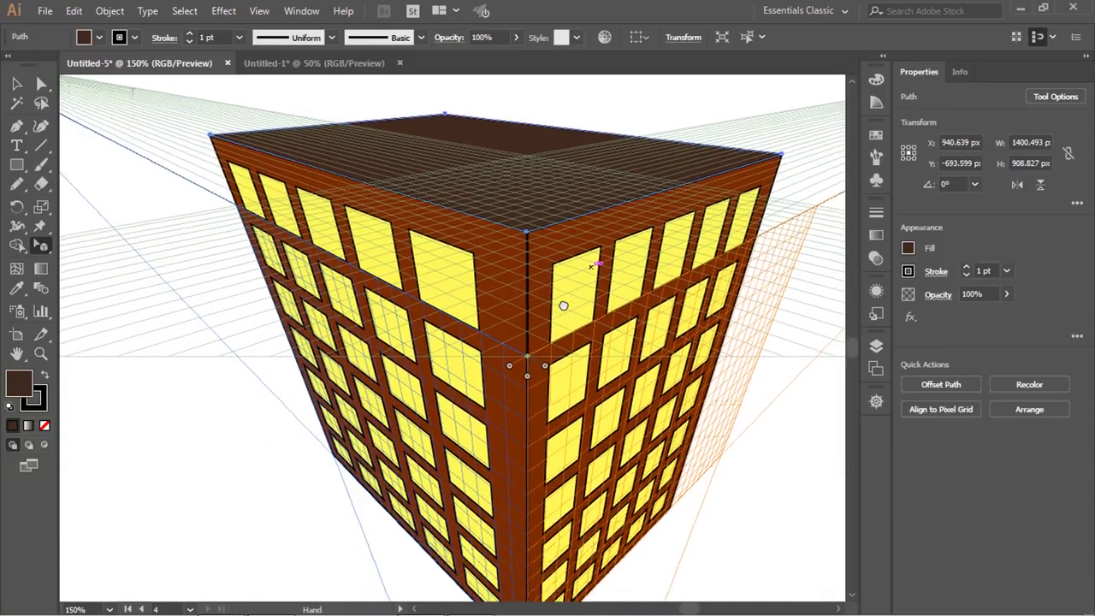
{"action": "key", "text": "ctrl+minus"}
{"action": "key", "text": "ctrl+minus"}
{"action": "left_click", "coordinate": [684, 433]}
{"action": "key", "text": "ctrl+minus"}
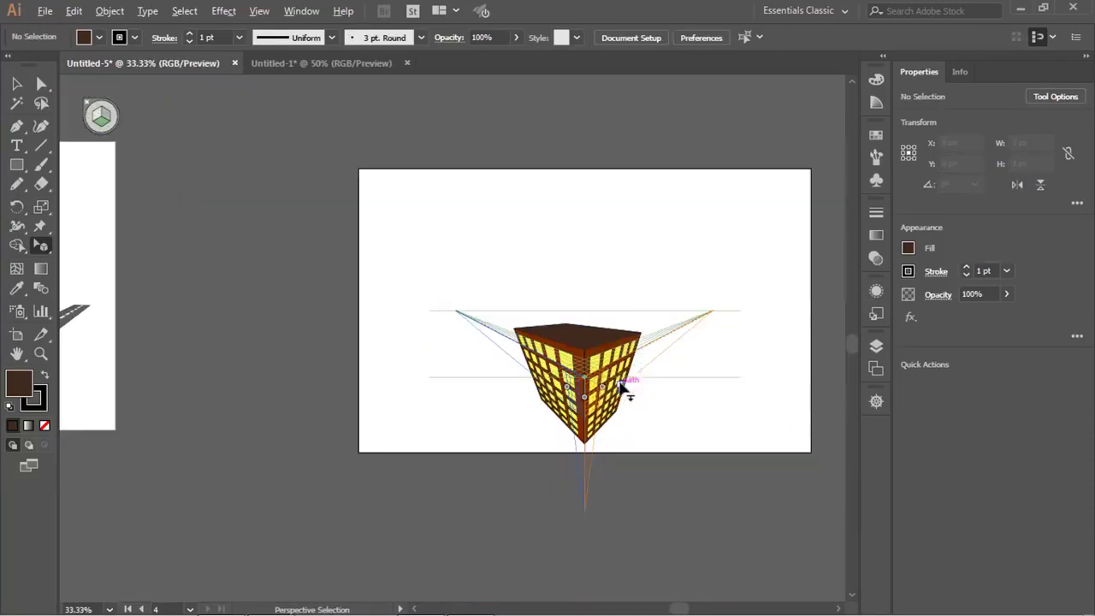
{"action": "key", "text": "ctrl+plus"}
{"action": "key", "text": "ctrl+plus"}
{"action": "key", "text": "ctrl+minus"}
{"action": "key", "text": "ctrl+minus"}
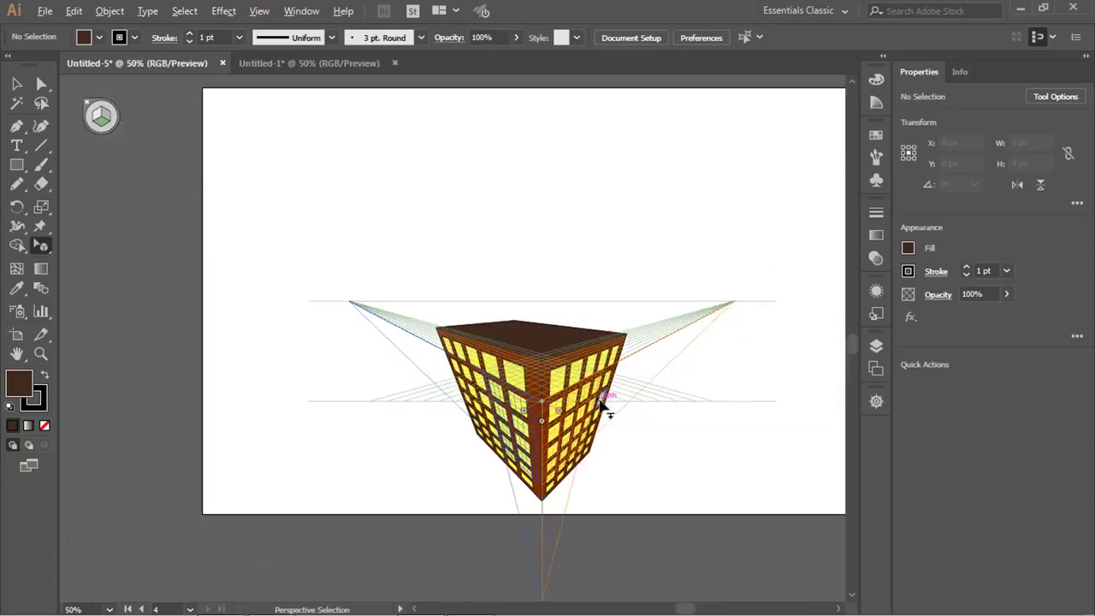
Try moving the right wall away from the building with the regular Selection tool, and undo the move.
{"action": "left_click", "coordinate": [535, 338]}
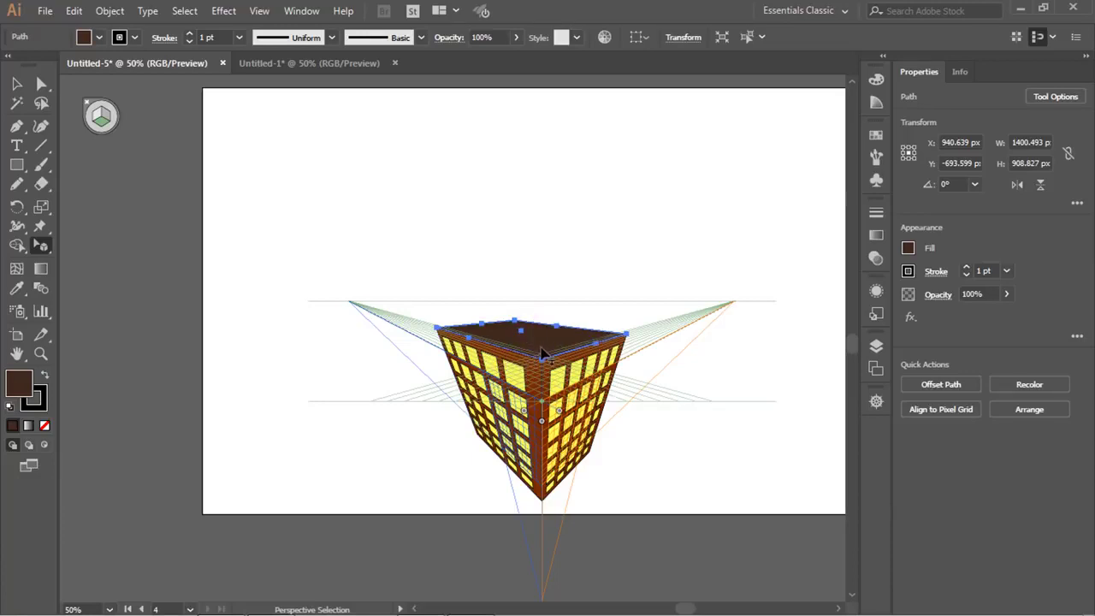
{"action": "left_click_drag", "start_coordinate": [541, 352], "coordinate": [838, 528]}
{"action": "key", "text": "3"}
{"action": "left_click_drag", "start_coordinate": [710, 462], "coordinate": [723, 428]}
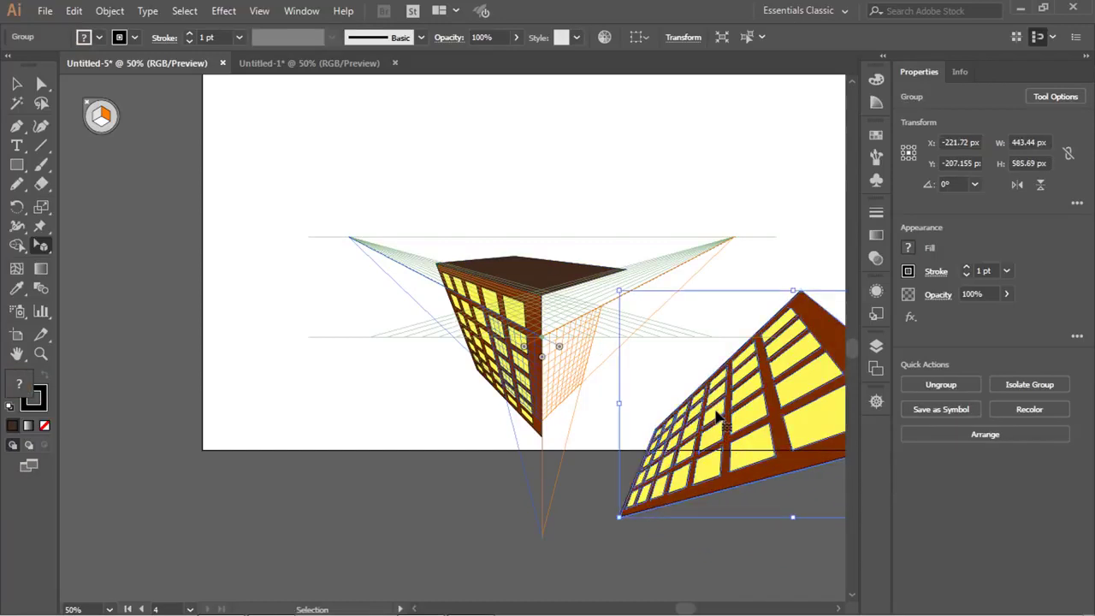
{"action": "key", "text": "ctrl+z"}
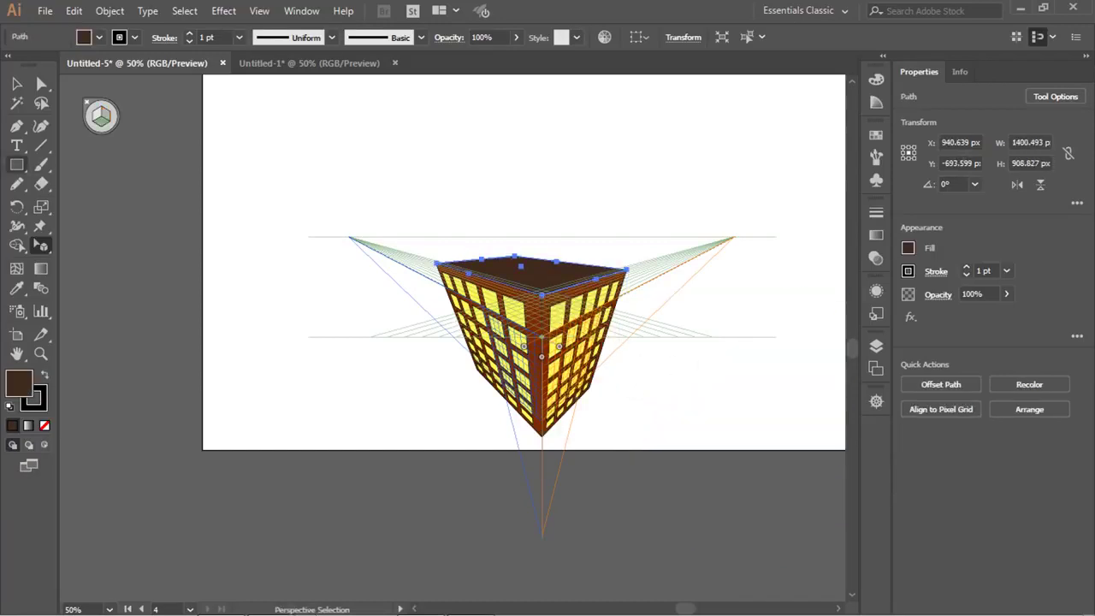
Hide the perspective grid and clear the selection.
{"action": "left_click", "coordinate": [87, 106]}
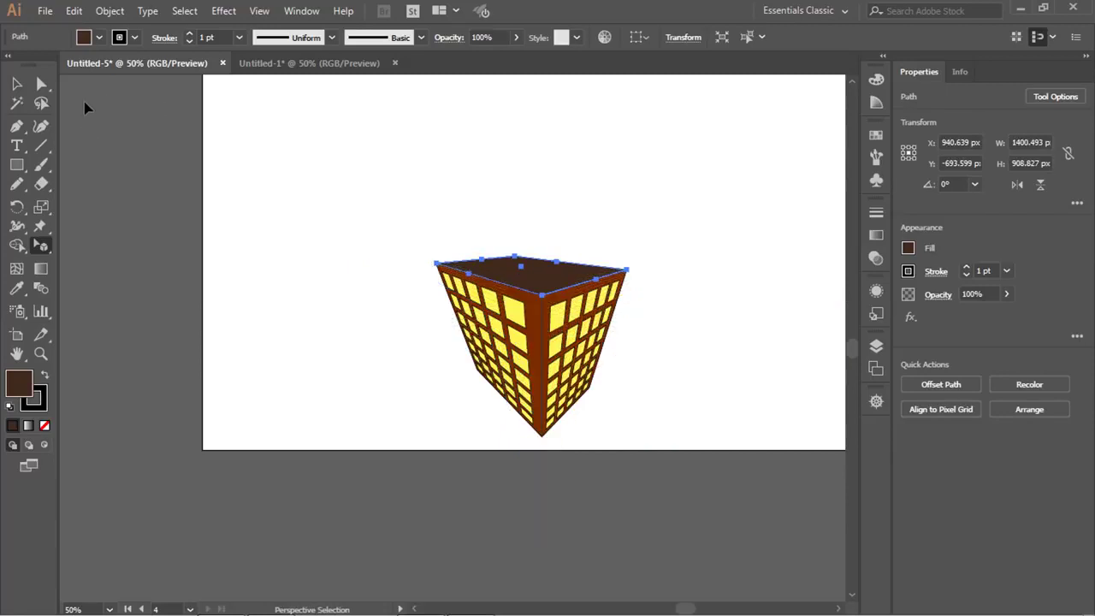
{"action": "scroll", "coordinate": [630, 308], "scroll_direction": "down", "scroll_amount": 2}
{"action": "left_click", "coordinate": [711, 321]}
{"action": "scroll", "coordinate": [647, 317], "scroll_direction": "down", "scroll_amount": 3}
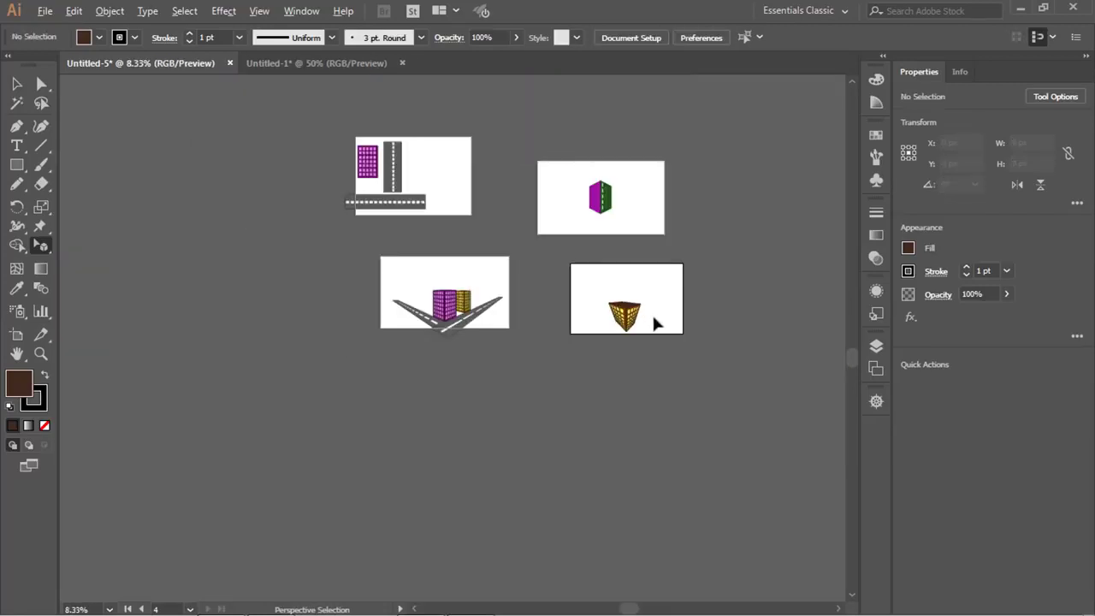
Examine the street-corner scene and compare it with the artwork on the other artboards.
{"action": "scroll", "coordinate": [654, 334], "scroll_direction": "up", "scroll_amount": 5}
{"action": "left_click_drag", "start_coordinate": [558, 249], "coordinate": [594, 359]}
{"action": "left_click_drag", "start_coordinate": [376, 224], "coordinate": [698, 492]}
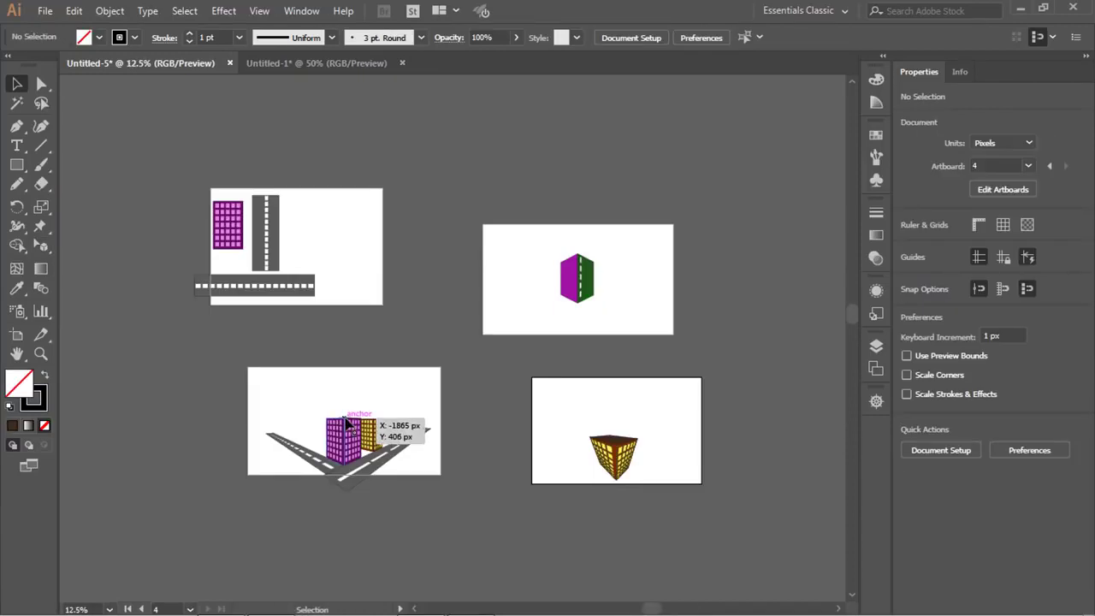
{"action": "scroll", "coordinate": [386, 488], "scroll_direction": "up", "scroll_amount": 2}
{"action": "left_click_drag", "start_coordinate": [466, 443], "coordinate": [335, 538]}
{"action": "scroll", "coordinate": [472, 450], "scroll_direction": "down", "scroll_amount": 1}
{"action": "left_click_drag", "start_coordinate": [384, 435], "coordinate": [491, 399]}
{"action": "scroll", "coordinate": [486, 443], "scroll_direction": "up", "scroll_amount": 1}
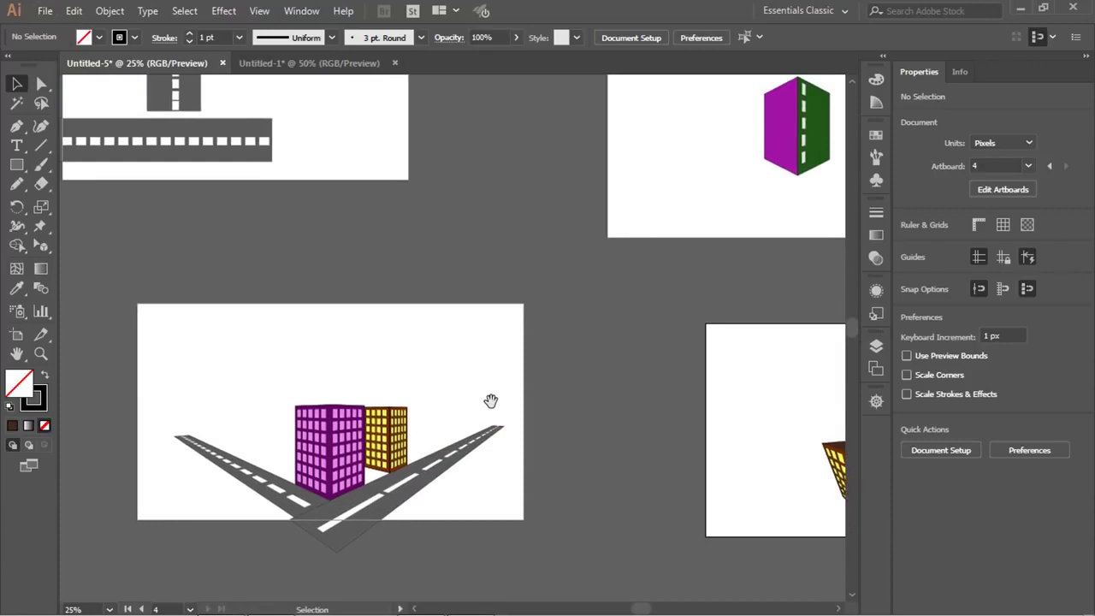
{"action": "scroll", "coordinate": [477, 380], "scroll_direction": "down", "scroll_amount": 2}
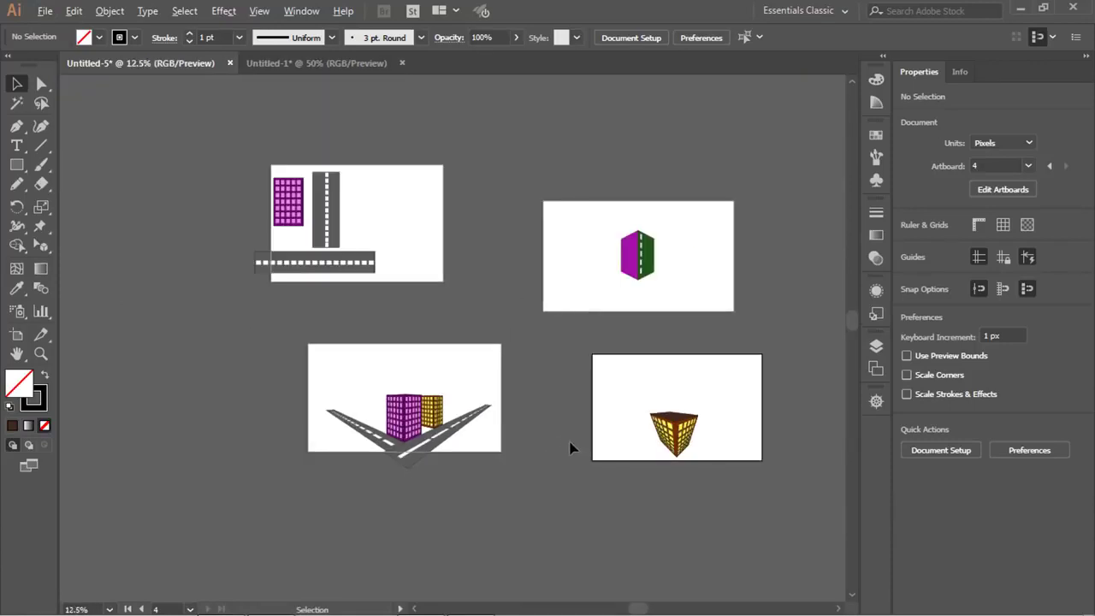
Open the perspective grid definition, choose Three Point Perspective as the type, and move the dialog off the street-corner artwork.
{"action": "left_click", "coordinate": [259, 10]}
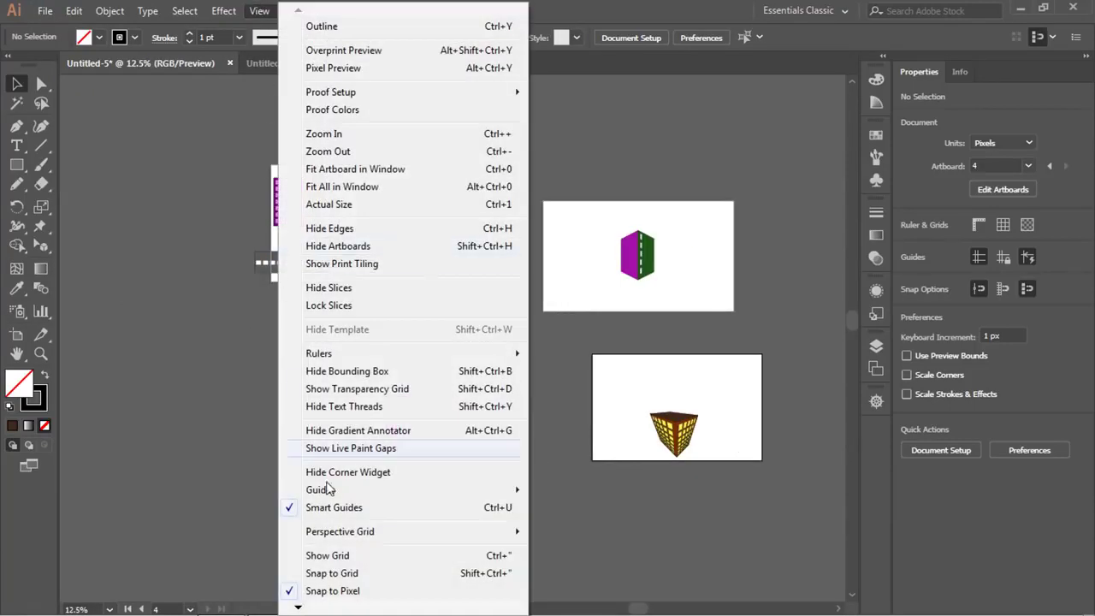
{"action": "mouse_move", "coordinate": [354, 534]}
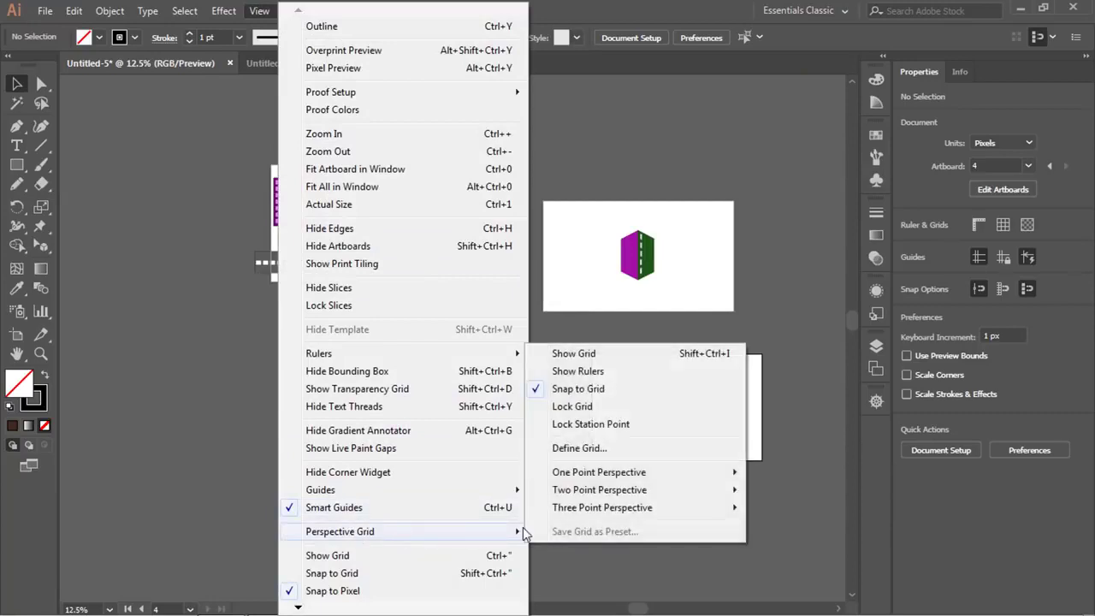
{"action": "left_click", "coordinate": [601, 451]}
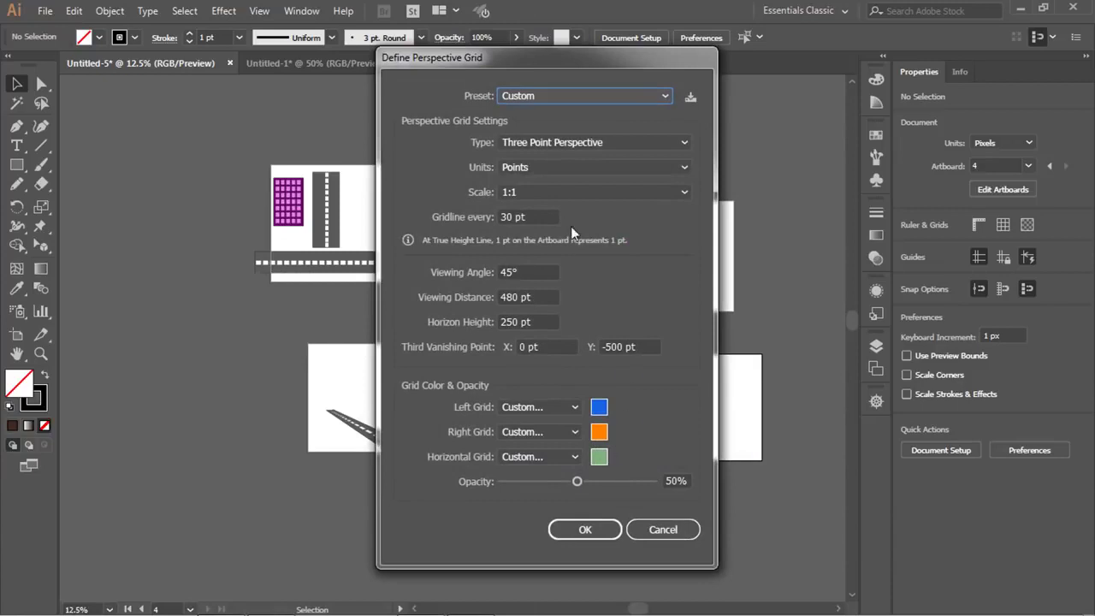
{"action": "left_click", "coordinate": [559, 144]}
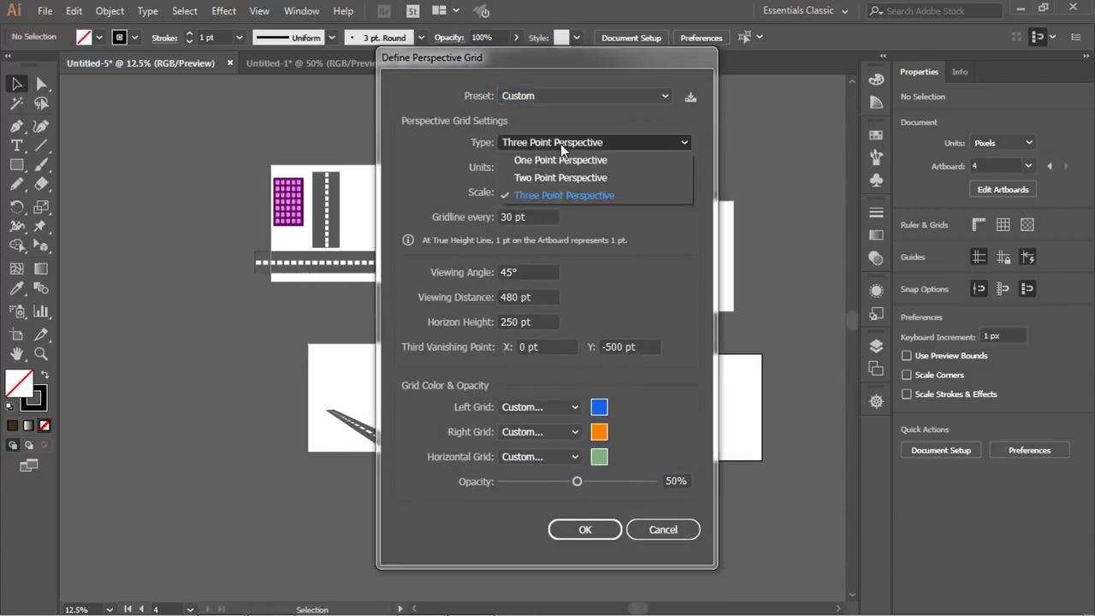
{"action": "left_click", "coordinate": [561, 193]}
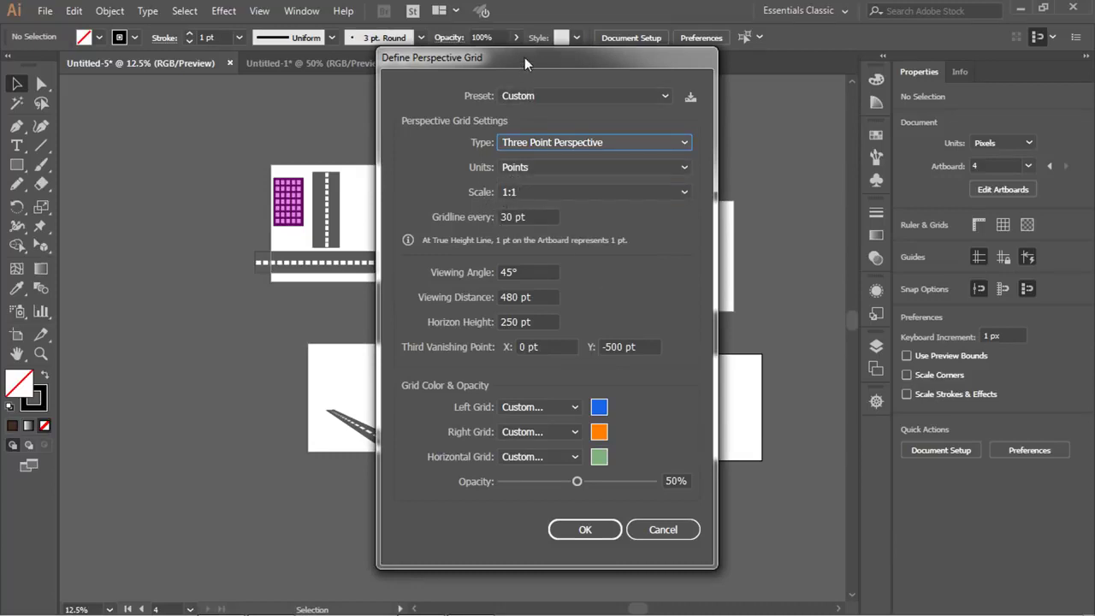
{"action": "left_click_drag", "start_coordinate": [524, 58], "coordinate": [605, 80]}
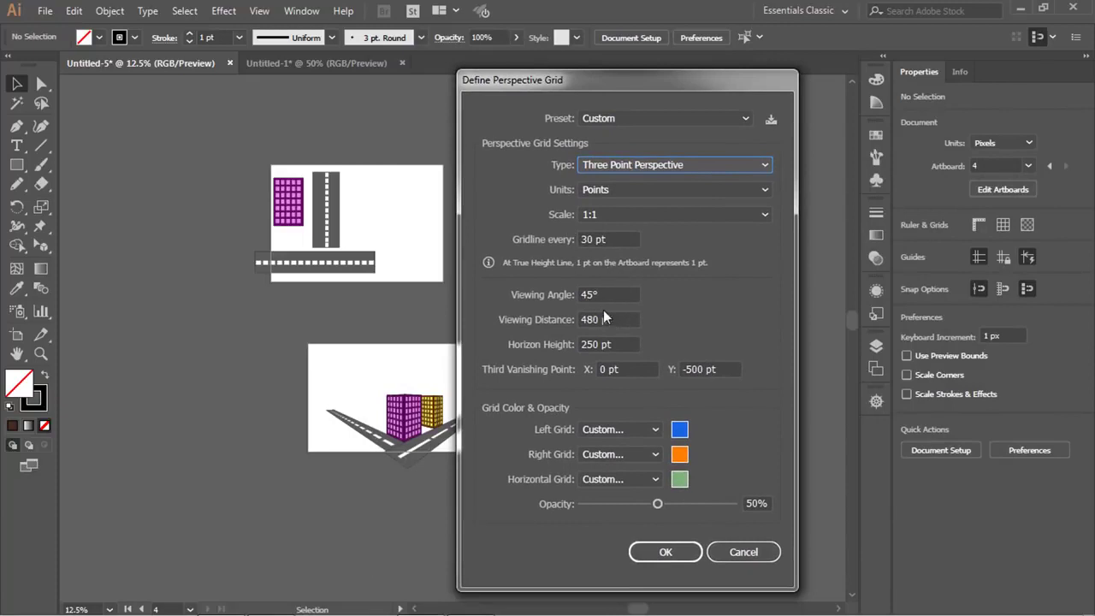
Set the perspective grid's viewing angle to 20°.
{"action": "left_click_drag", "start_coordinate": [617, 301], "coordinate": [499, 300]}
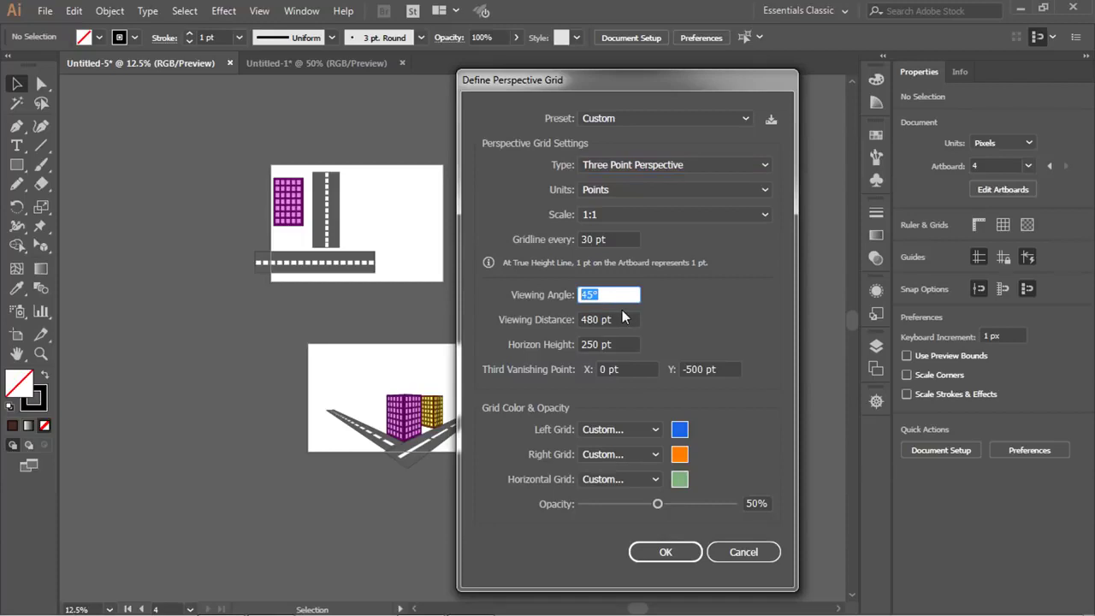
{"action": "type", "text": "10"}
{"action": "key", "text": "shift+Tab"}
{"action": "key", "text": "Tab"}
{"action": "type", "text": "20"}
Review the color choices for the left grid plane, keep Custom, and apply the three-point perspective grid definition.
{"action": "left_click", "coordinate": [640, 434]}
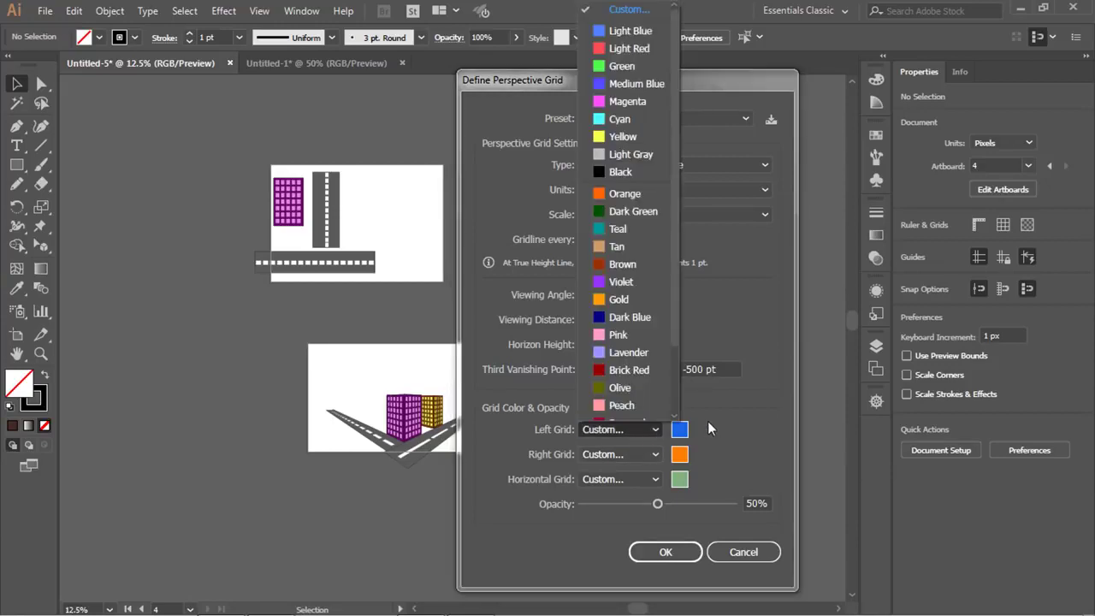
{"action": "left_click", "coordinate": [726, 443]}
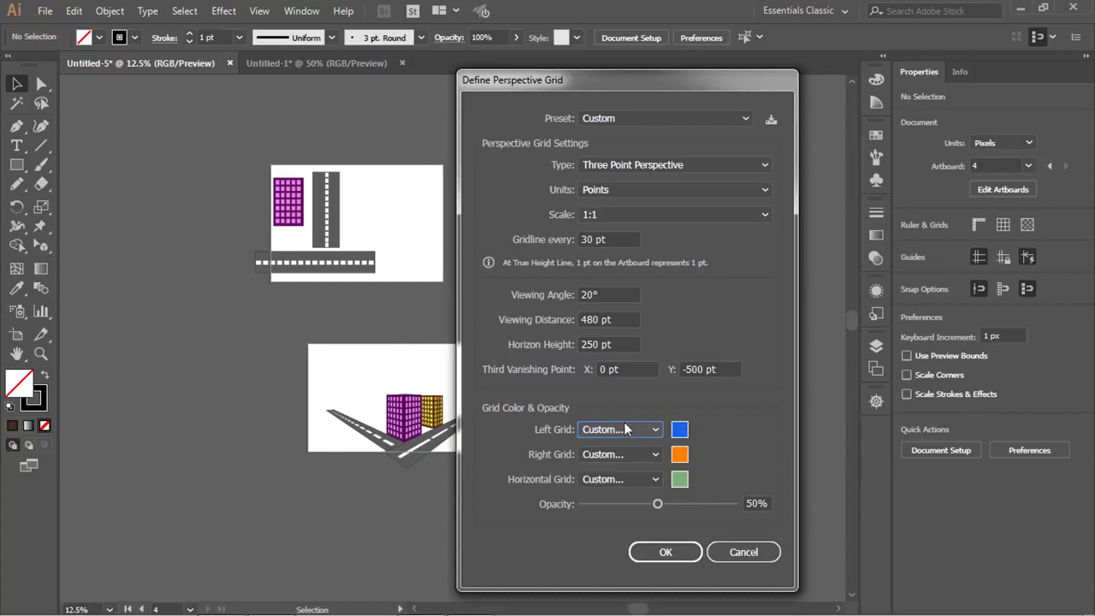
{"action": "key", "text": "Tab"}
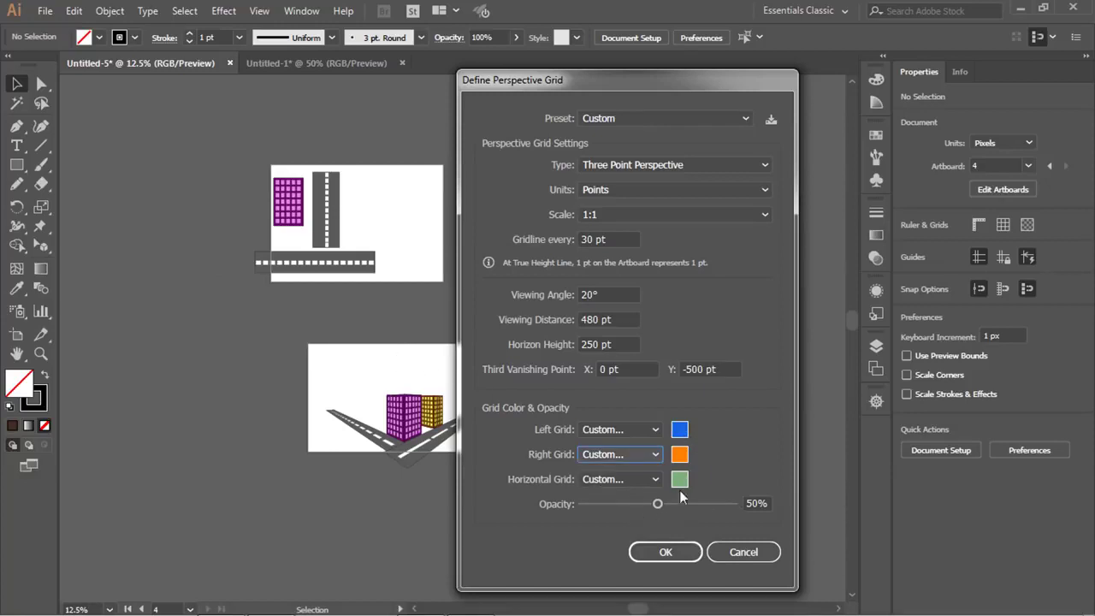
{"action": "left_click", "coordinate": [602, 118]}
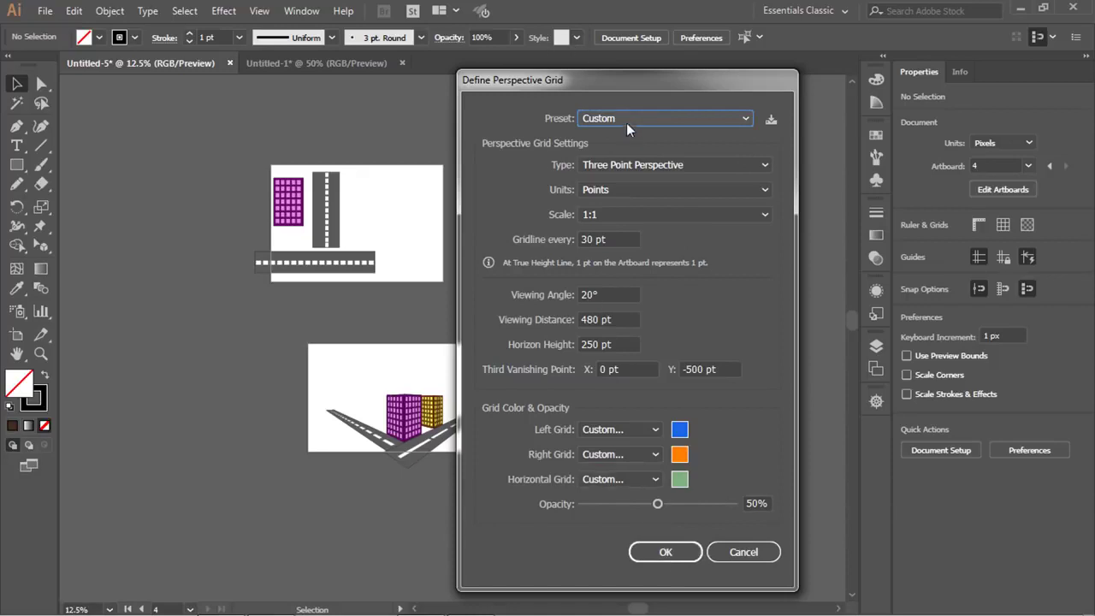
{"action": "left_click", "coordinate": [660, 551]}
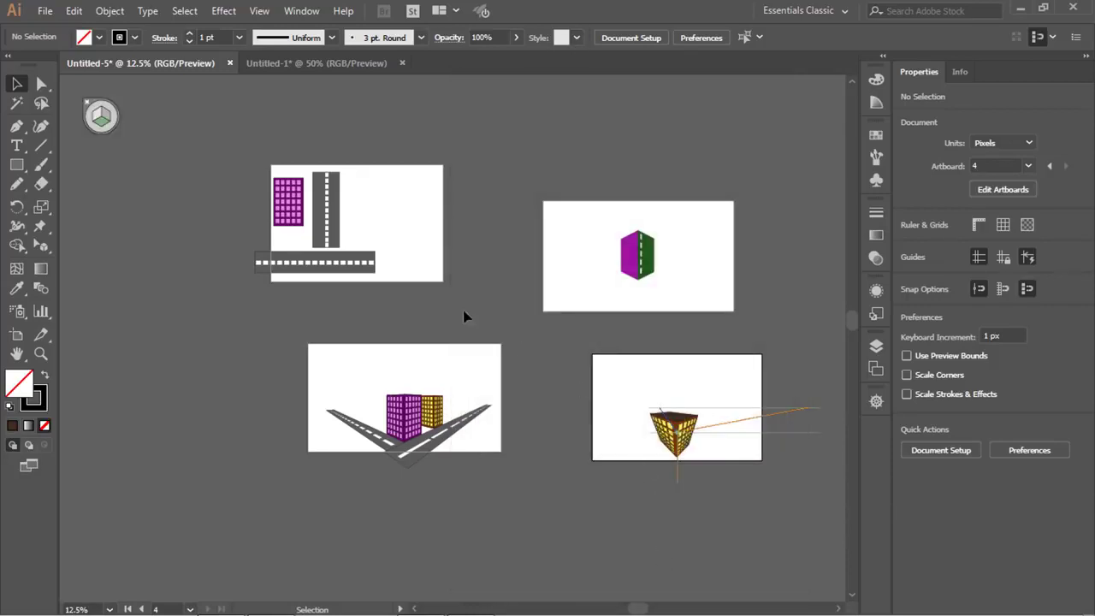
Look up the command for saving the grid as a preset, and examine the redefined perspective grid around the three-point building.
{"action": "left_click", "coordinate": [265, 11]}
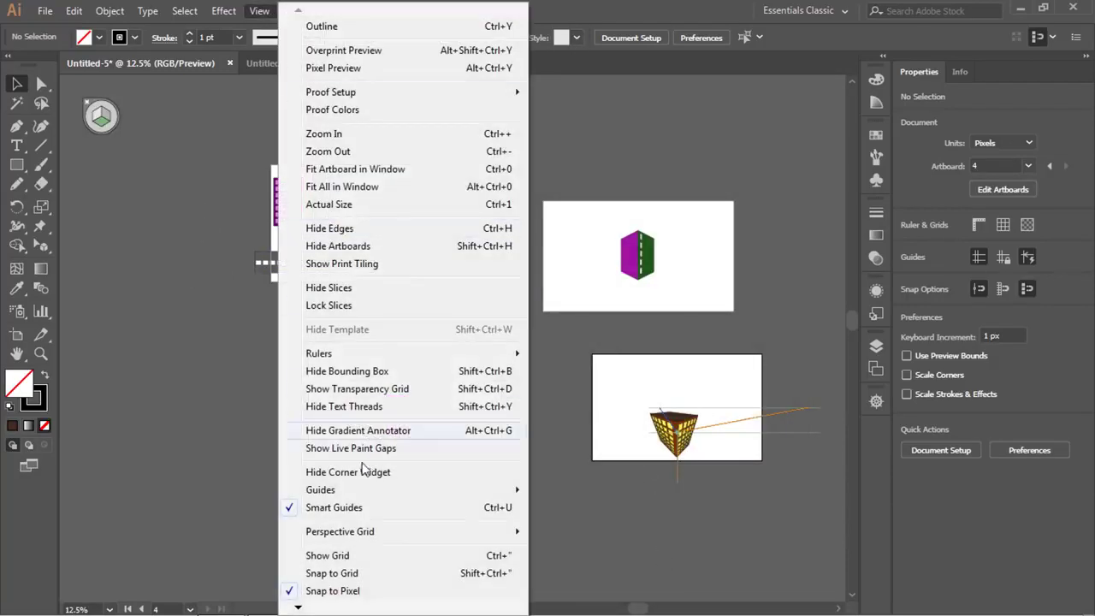
{"action": "mouse_move", "coordinate": [358, 532]}
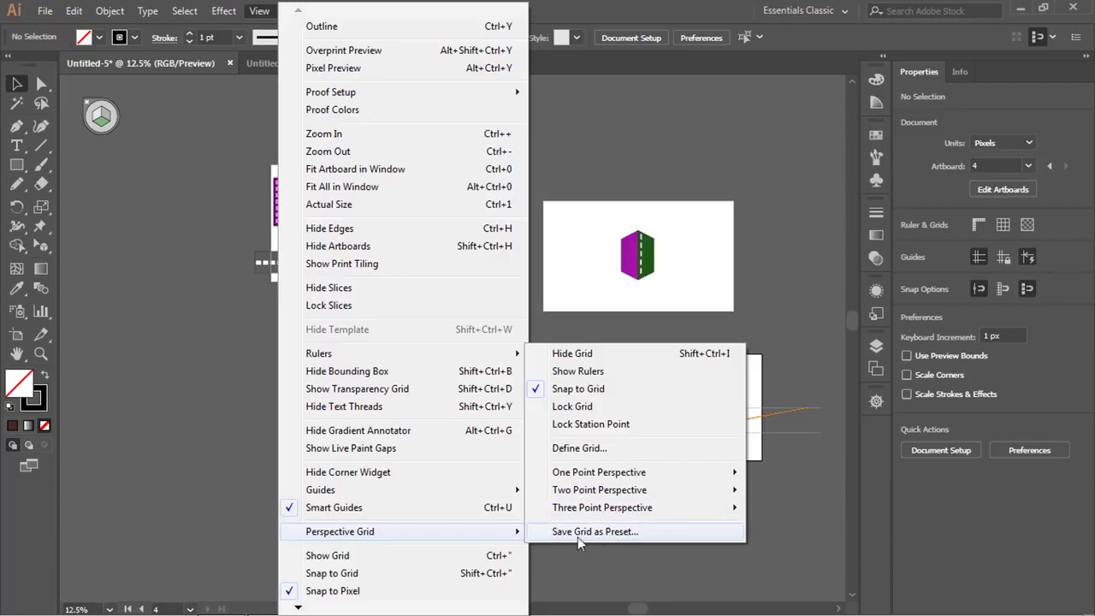
{"action": "left_click", "coordinate": [17, 83]}
{"action": "key", "text": "ctrl+0"}
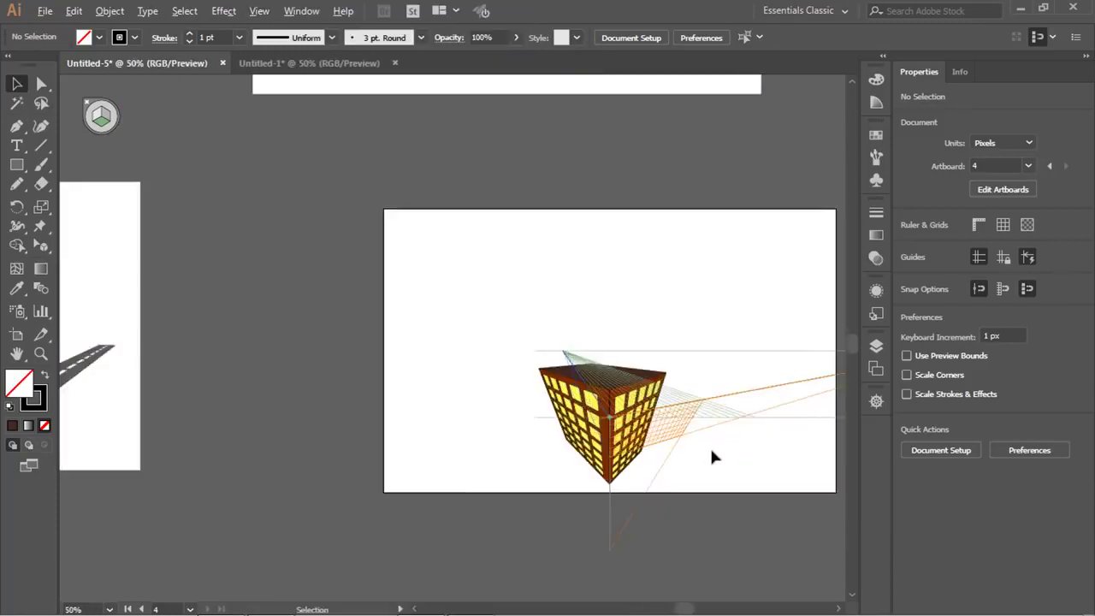
{"action": "key", "text": "ctrl+minus"}
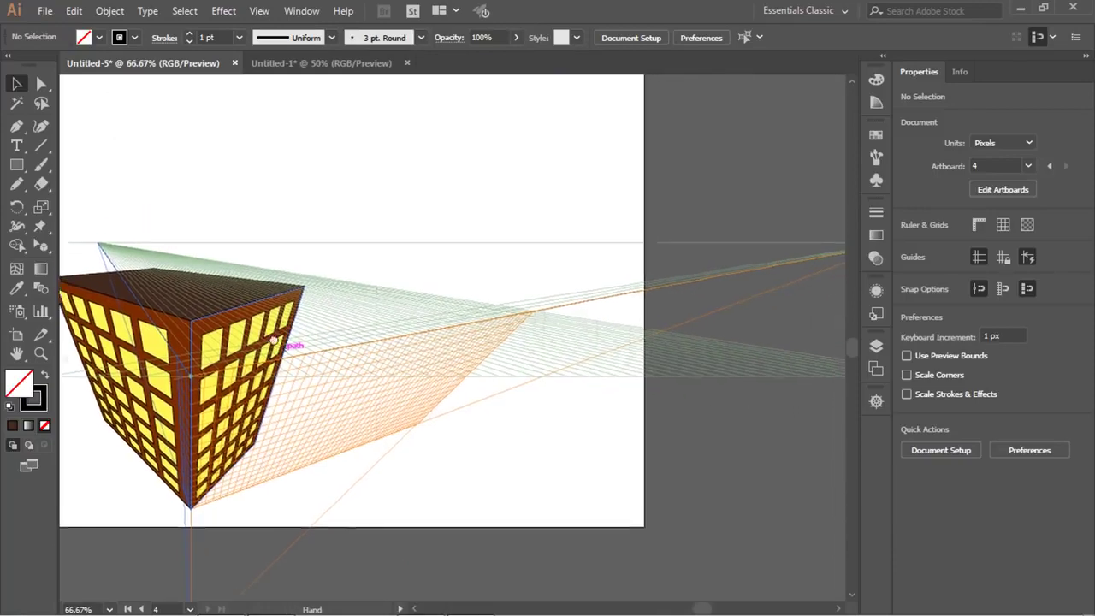
{"action": "left_click_drag", "start_coordinate": [503, 359], "coordinate": [606, 358]}
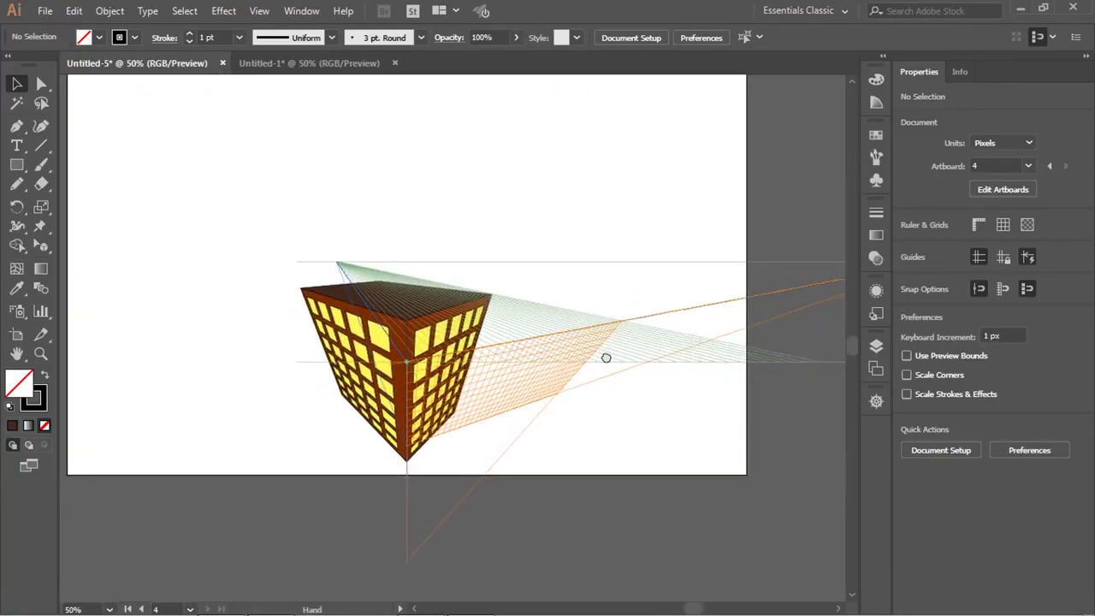
{"action": "scroll", "coordinate": [616, 360], "scroll_direction": "left", "scroll_amount": 3}
{"action": "scroll", "coordinate": [538, 380], "scroll_direction": "up", "scroll_amount": 1}
{"action": "scroll", "coordinate": [538, 371], "scroll_direction": "down", "scroll_amount": 1}
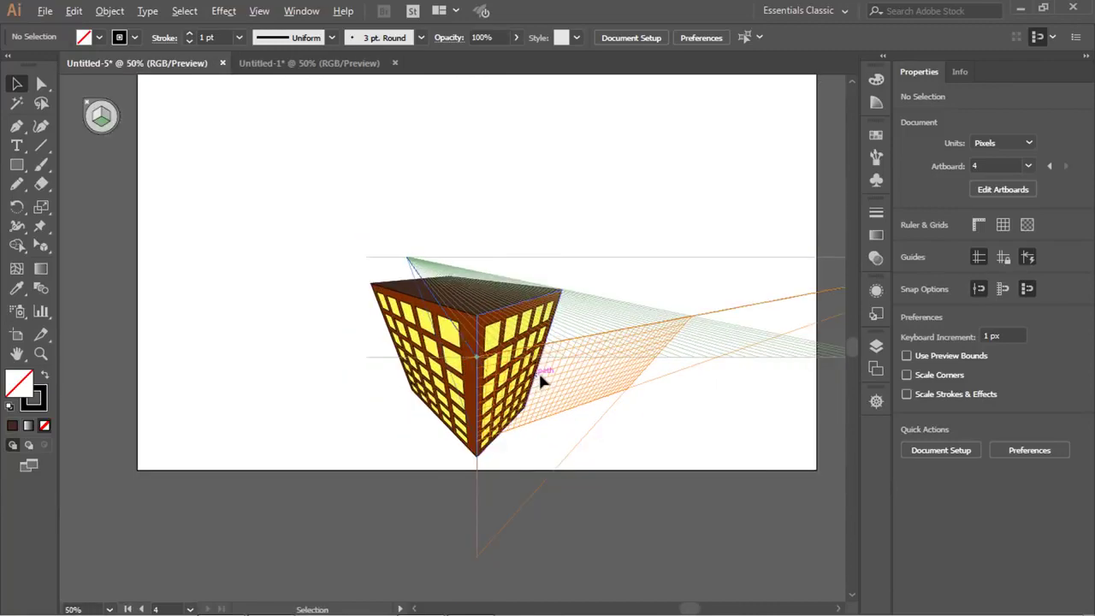